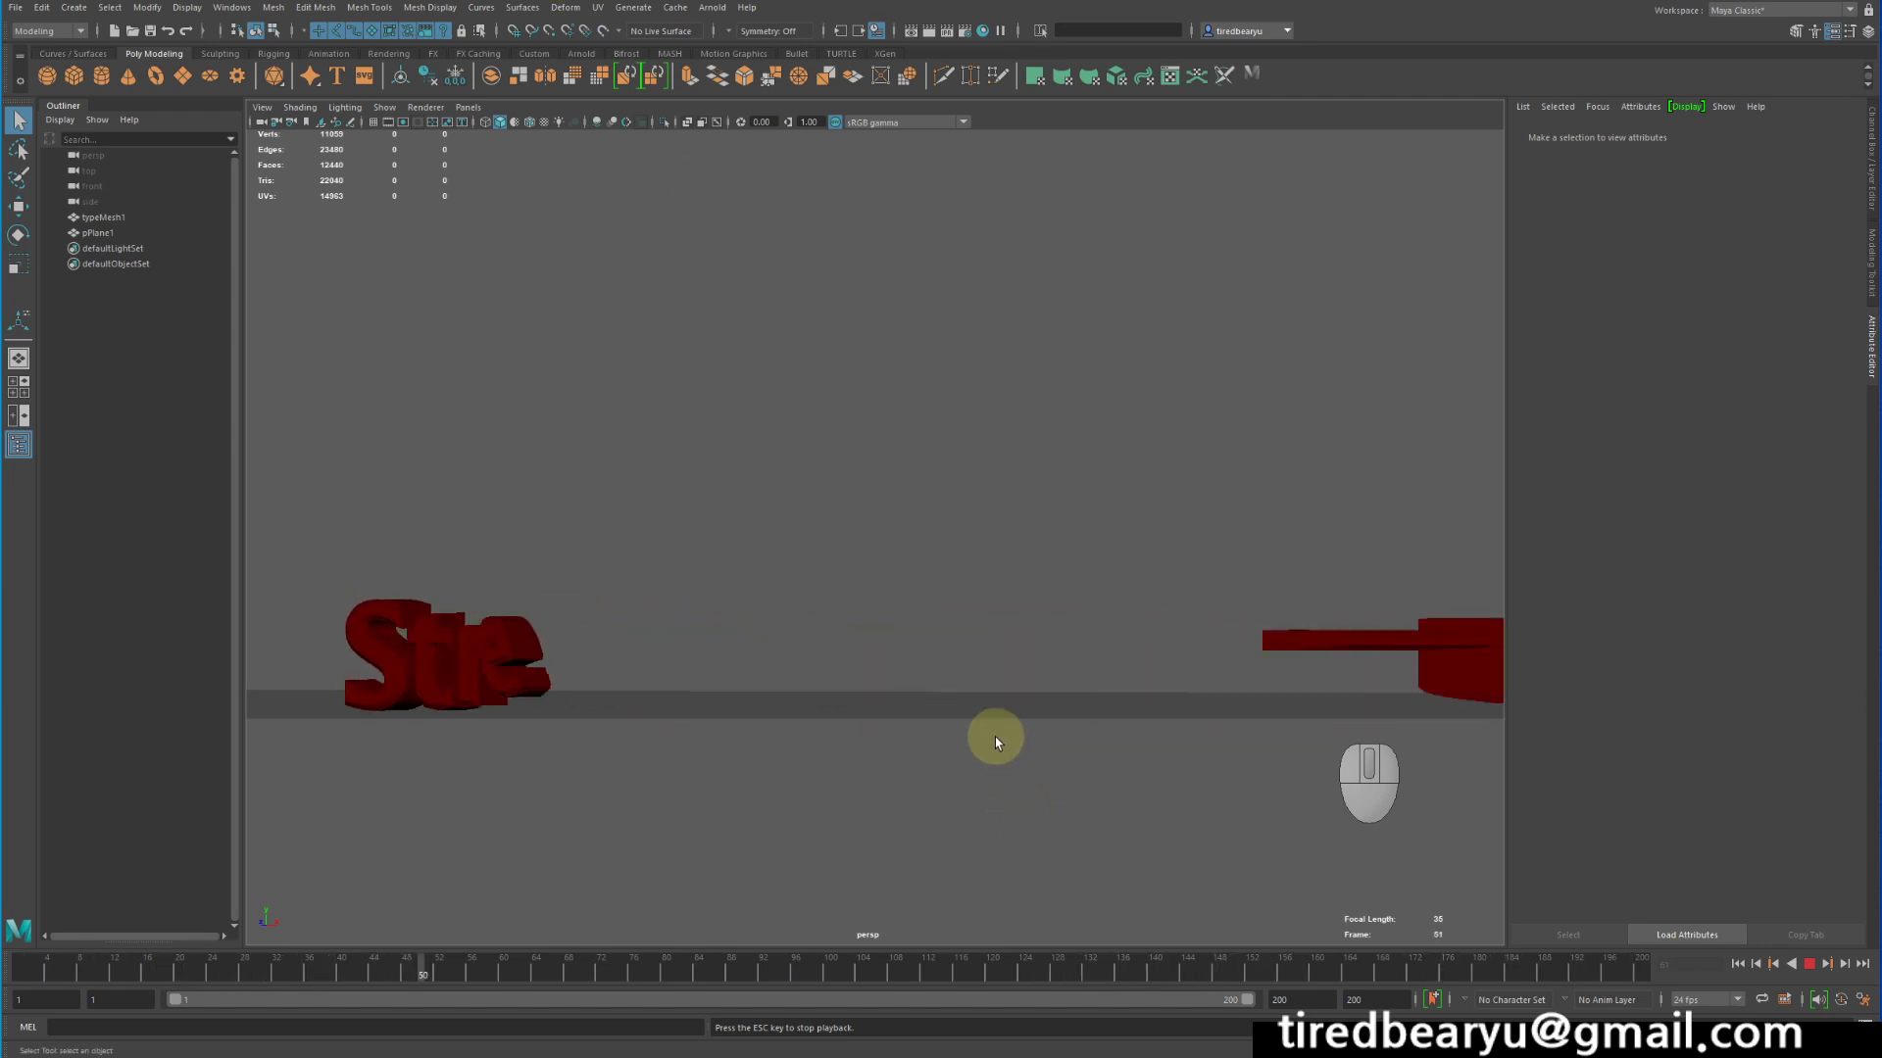
Stop the animation playback and start a new scene, discarding changes to the current one
click(1809, 967)
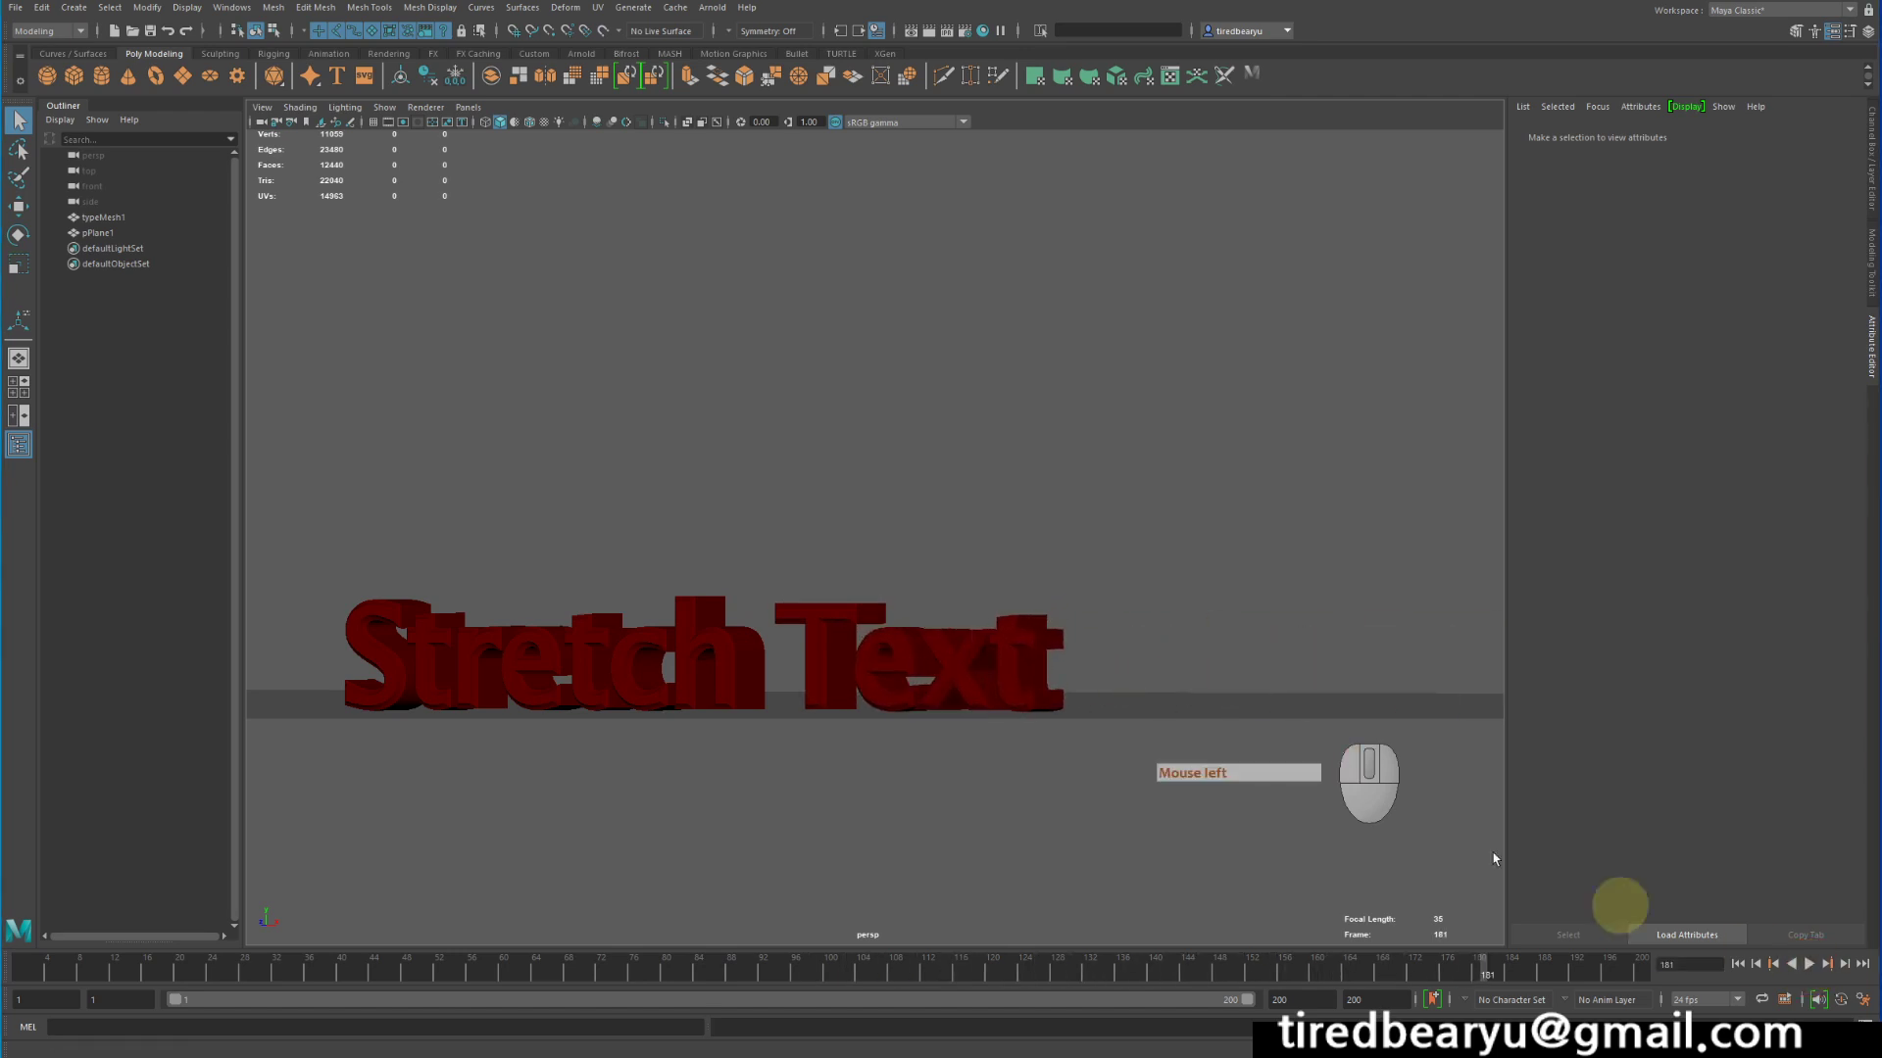
alt+click(762, 501)
key(ctrl+n)
key(n)
click(926, 529)
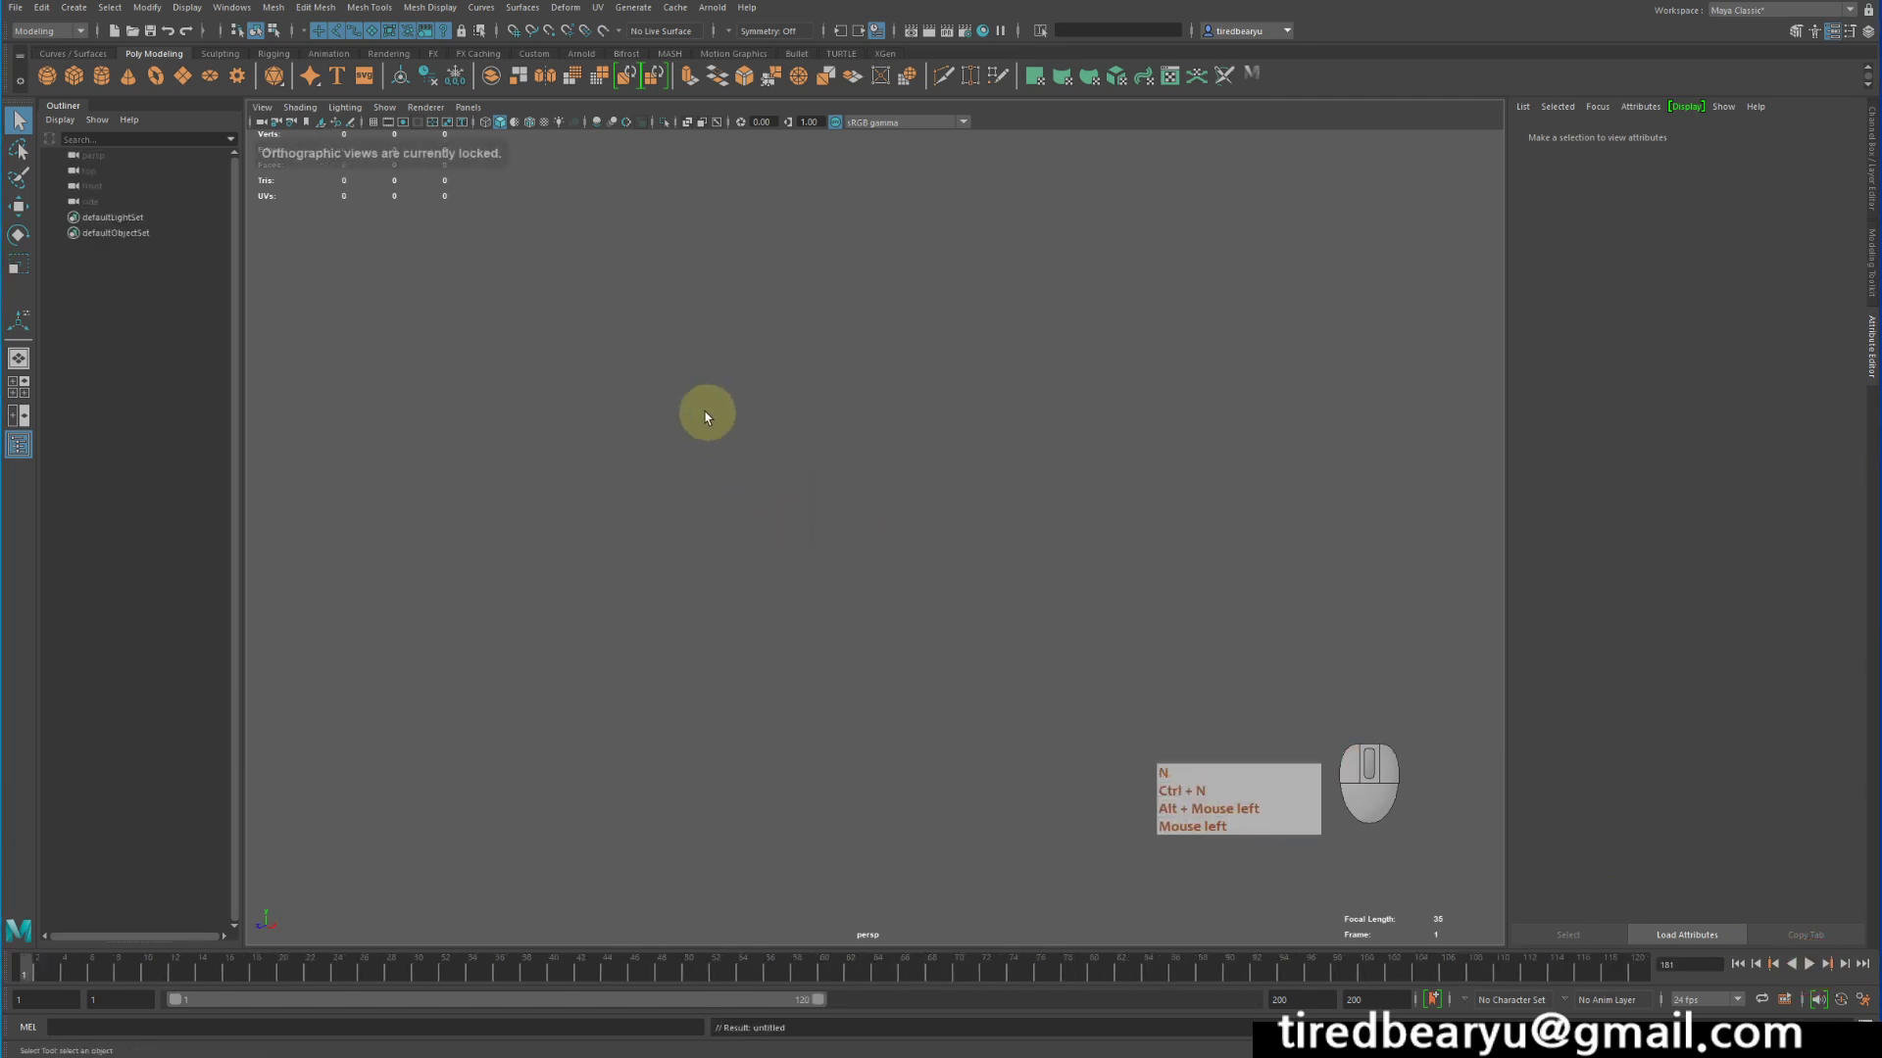
Create a 3D Type object and frame it in the perspective view
click(74, 7)
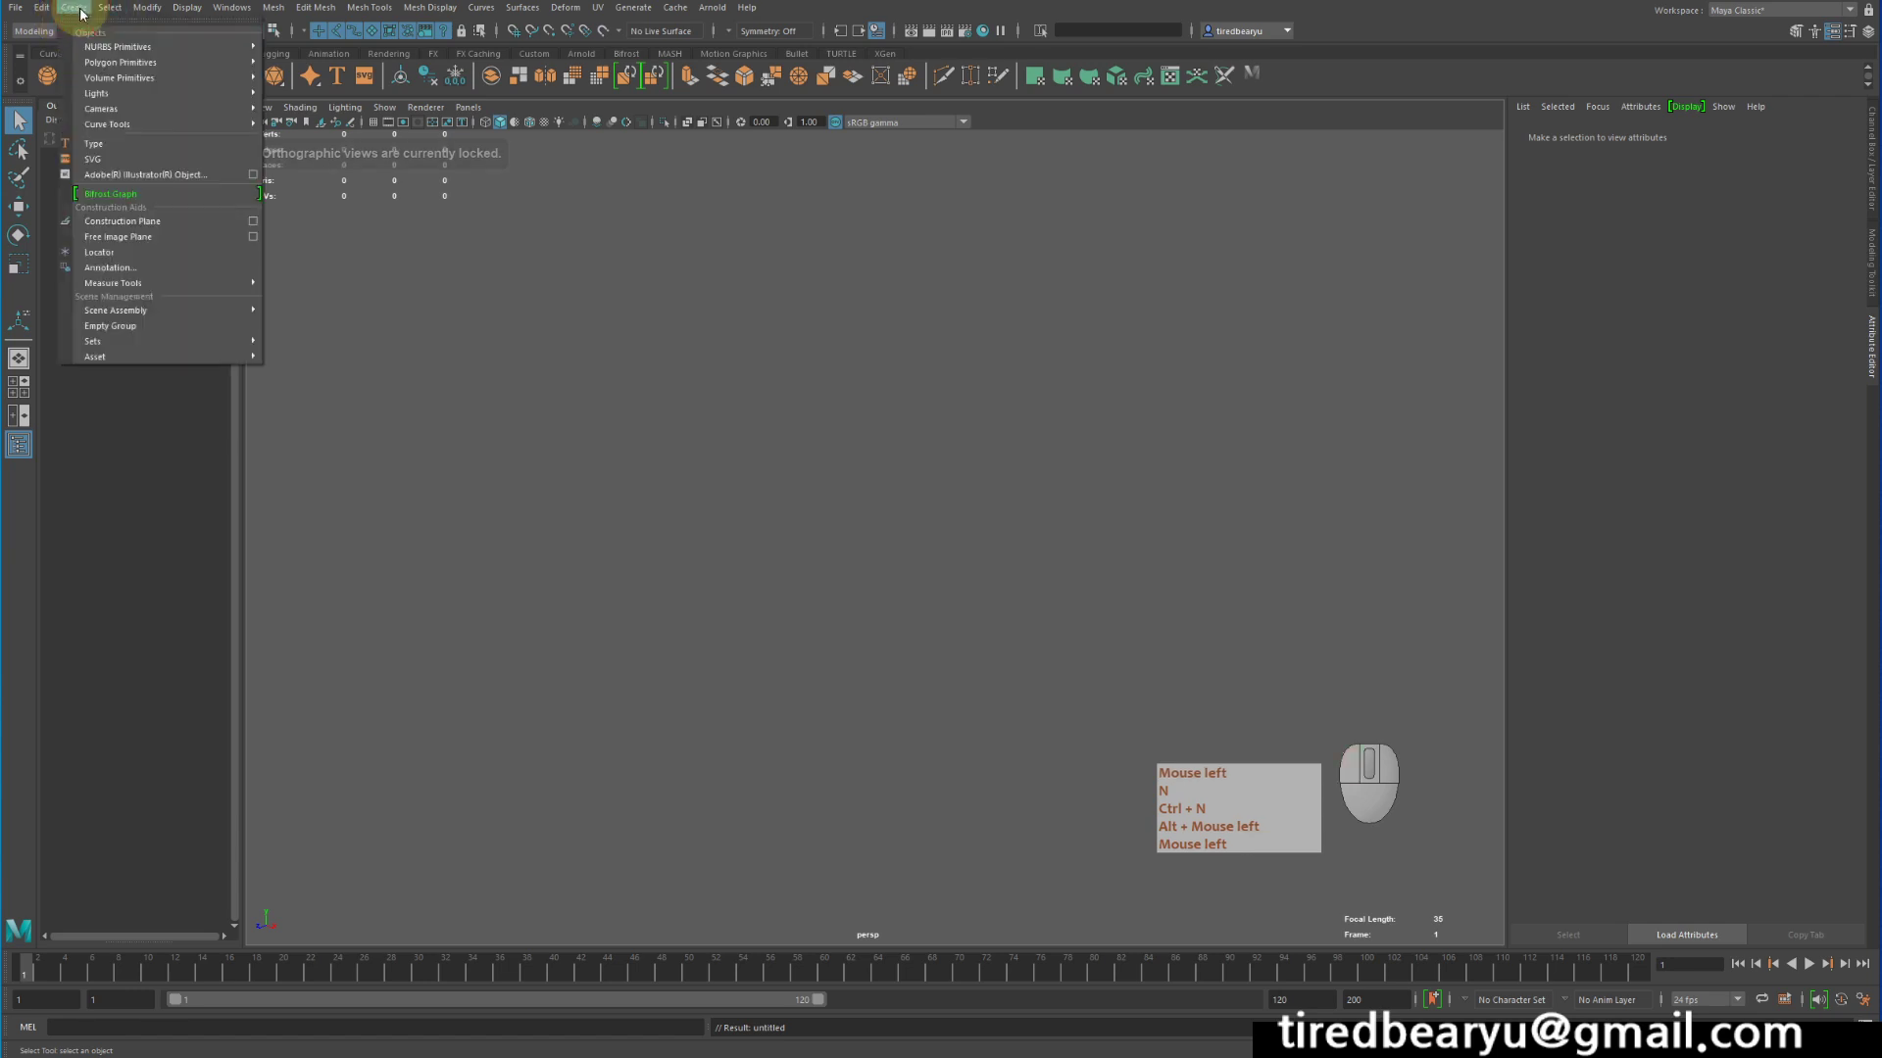
click(110, 143)
alt+drag(1167, 303, 1237, 324)
alt+right_drag(1237, 323, 1000, 321)
alt+middle_drag(1058, 333, 620, 441)
alt+drag(619, 441, 701, 420)
alt+right_drag(700, 419, 633, 412)
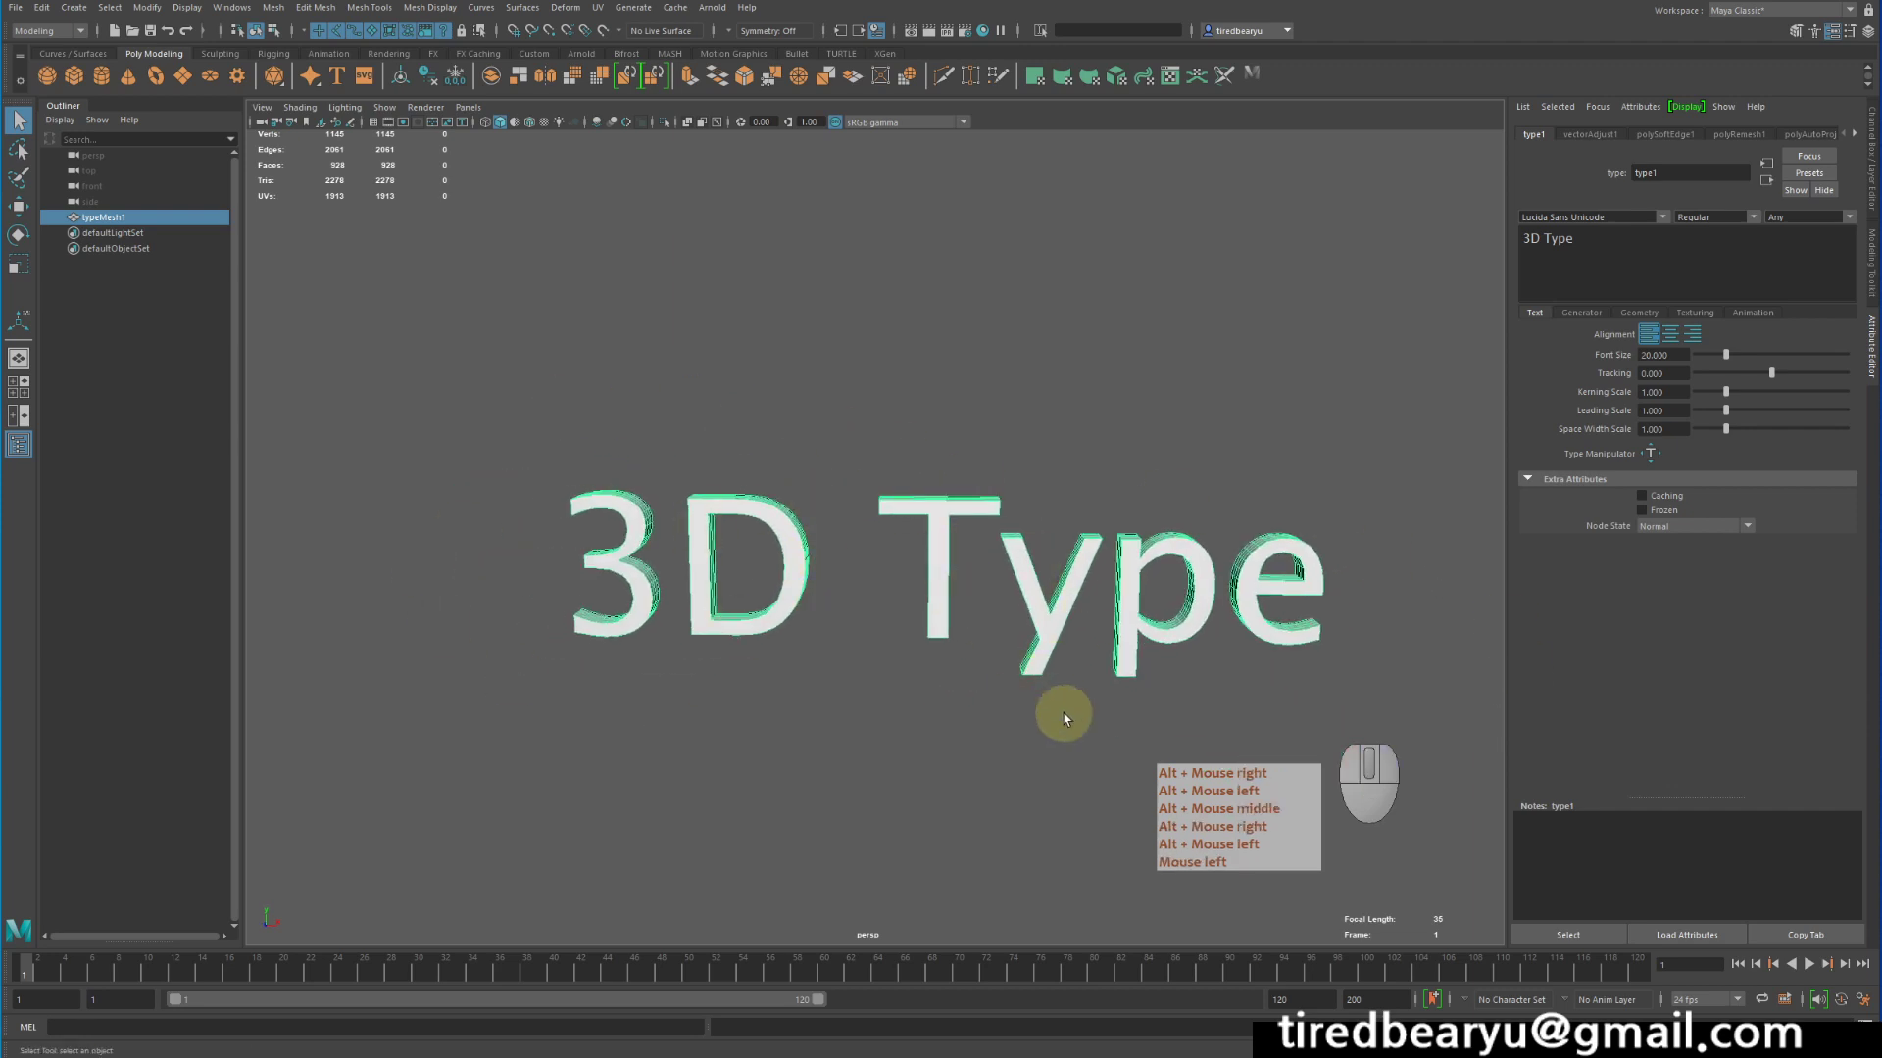
alt+middle_drag(1223, 630, 1189, 588)
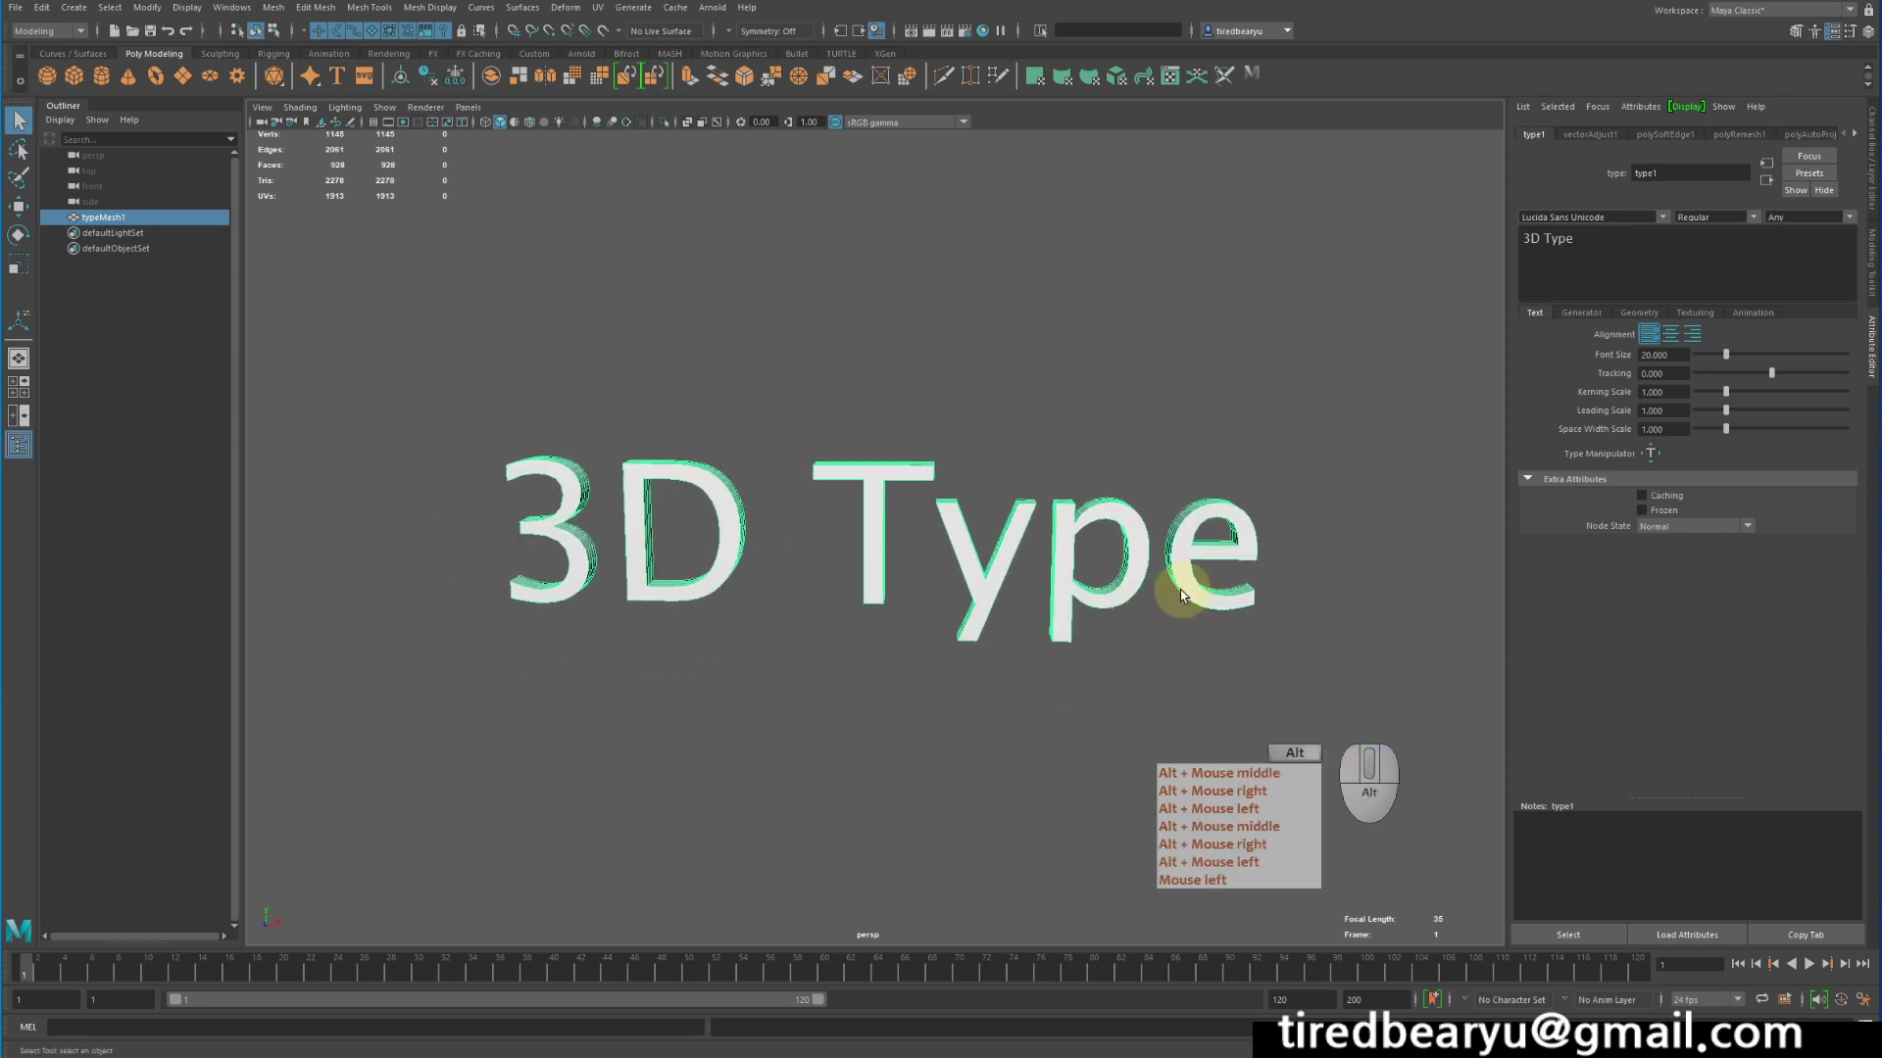
alt+drag(1189, 588, 828, 655)
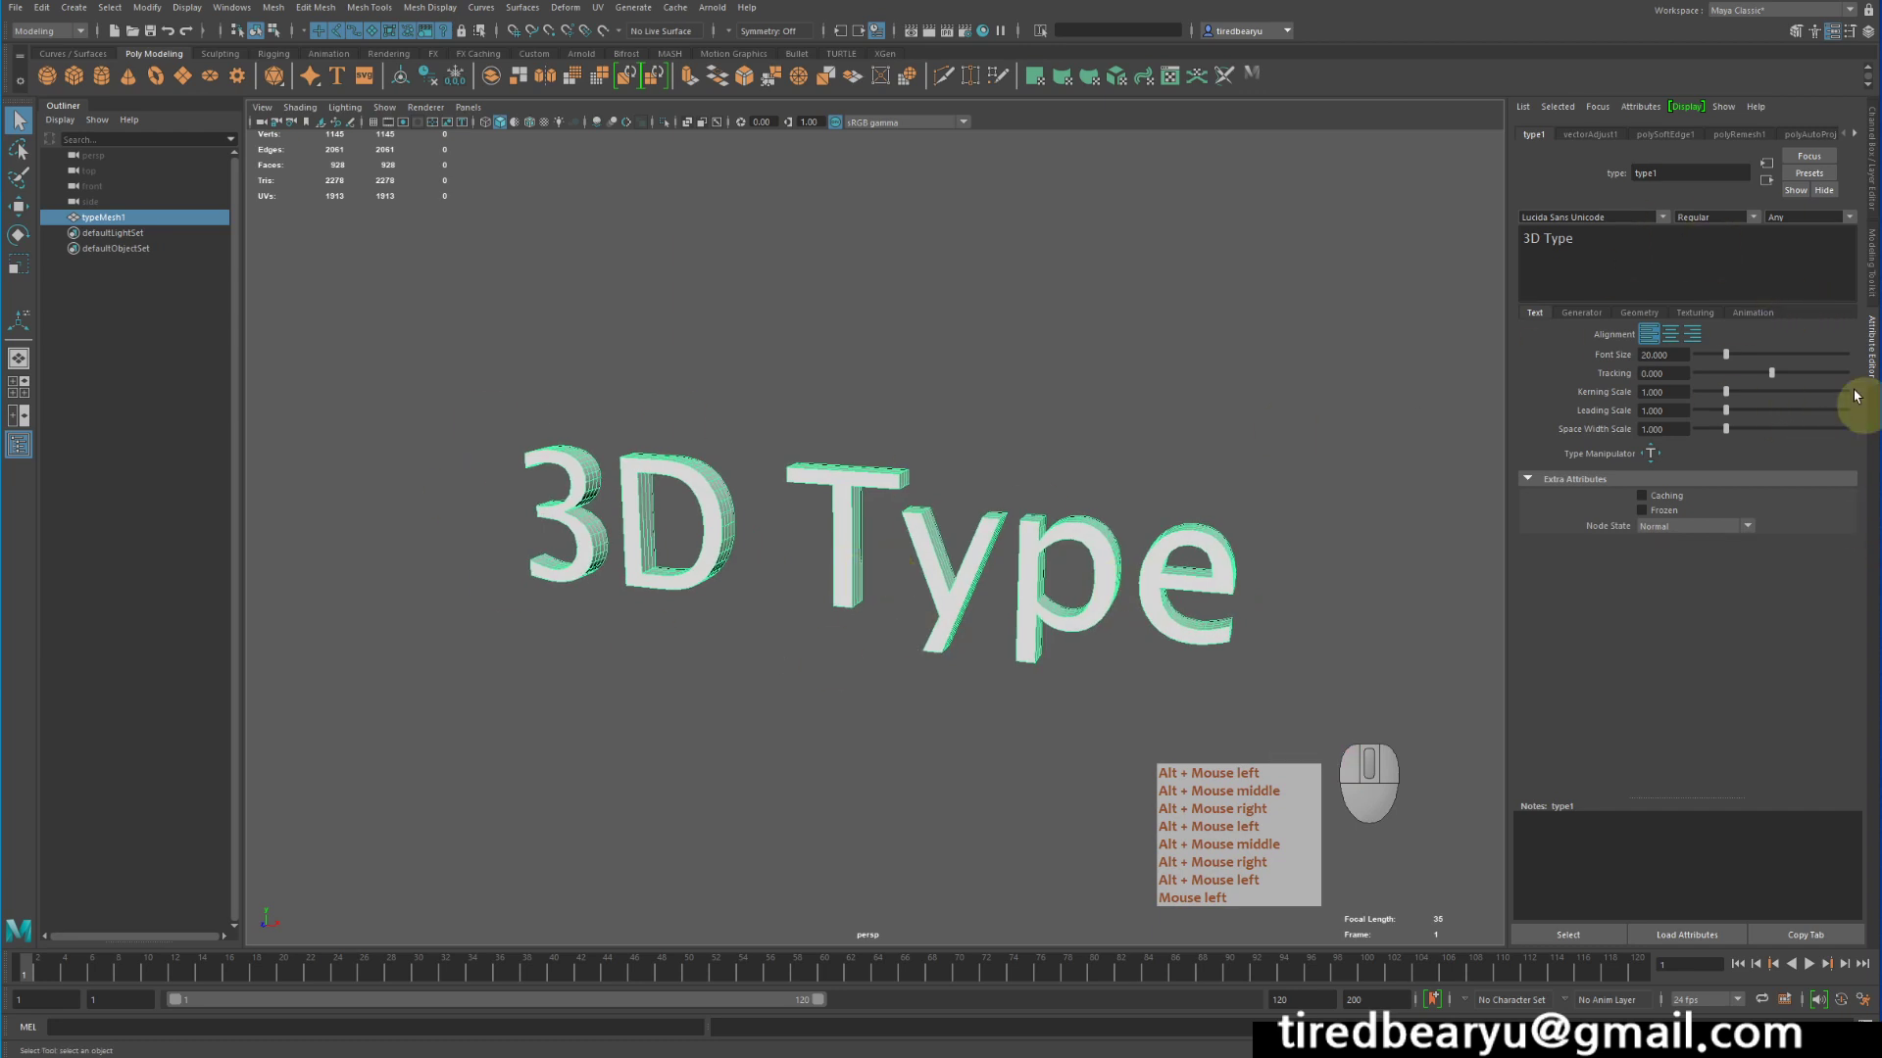
Clear the default "3D Type" wording of the type object
click(1588, 245)
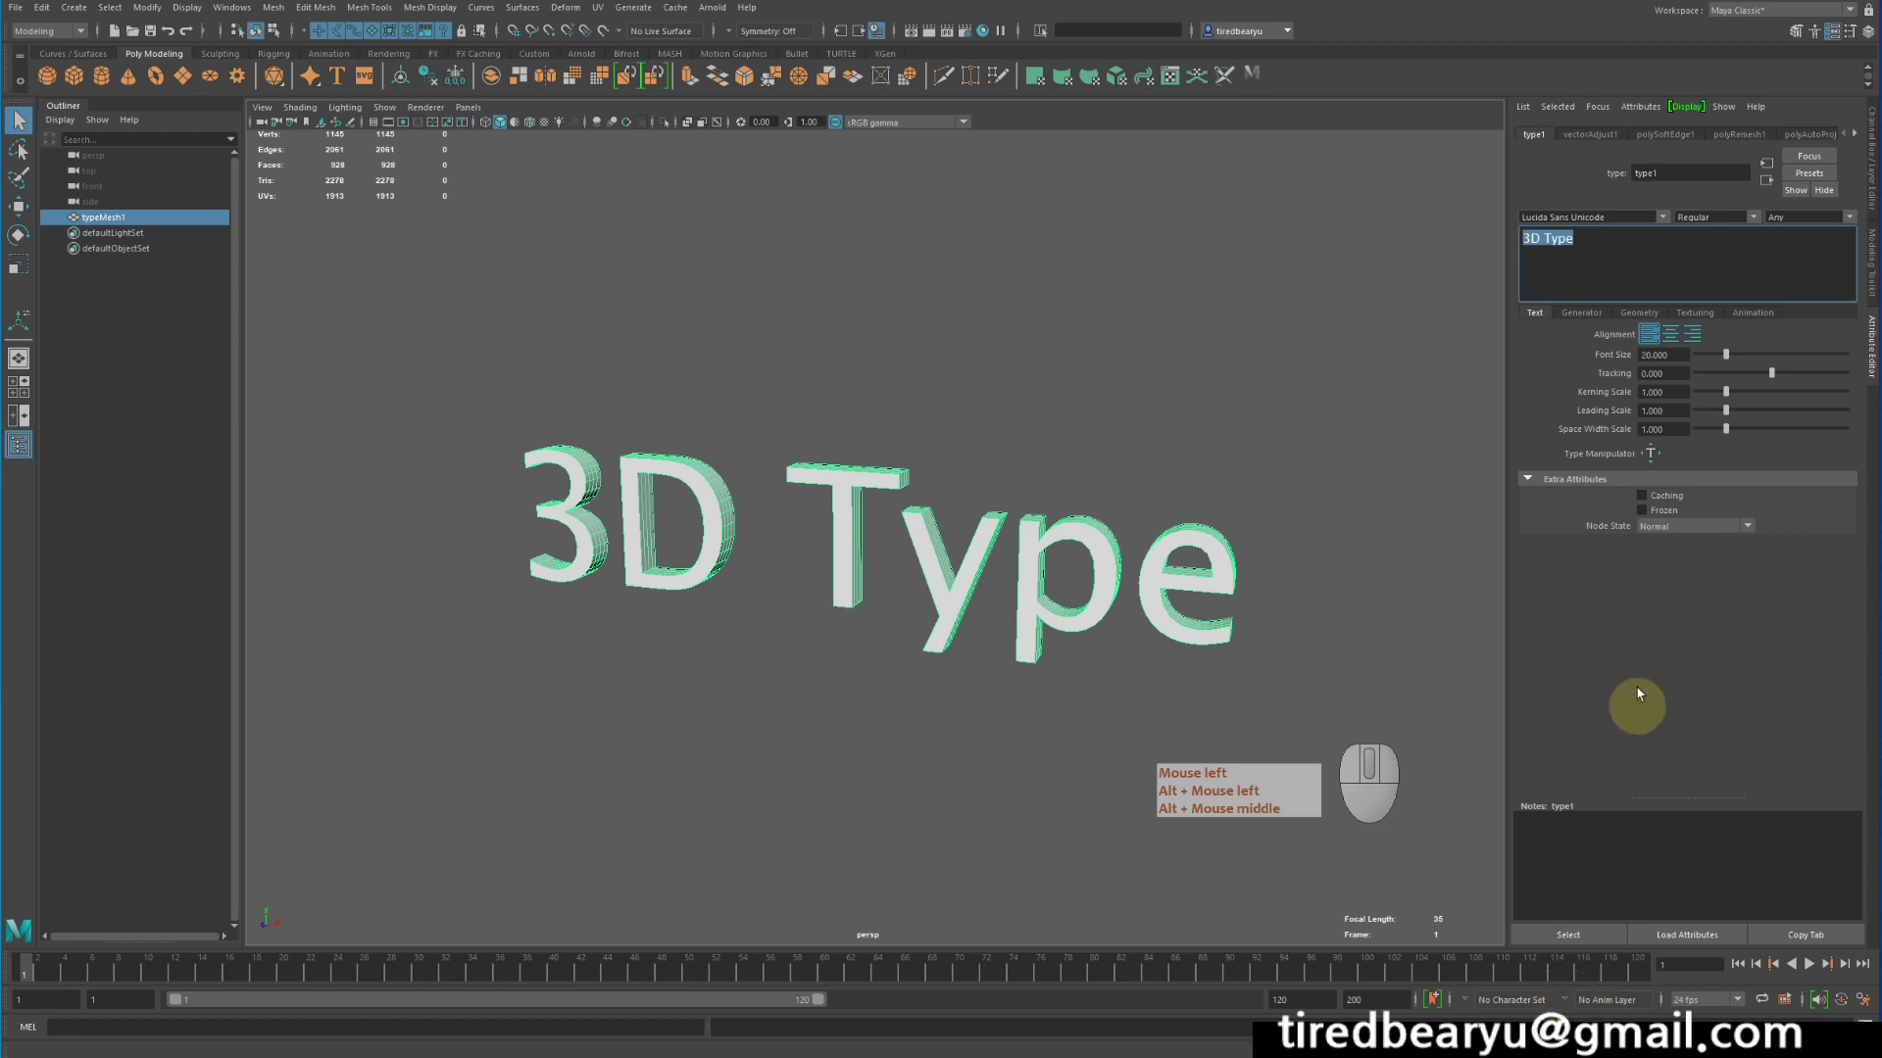
click(1658, 217)
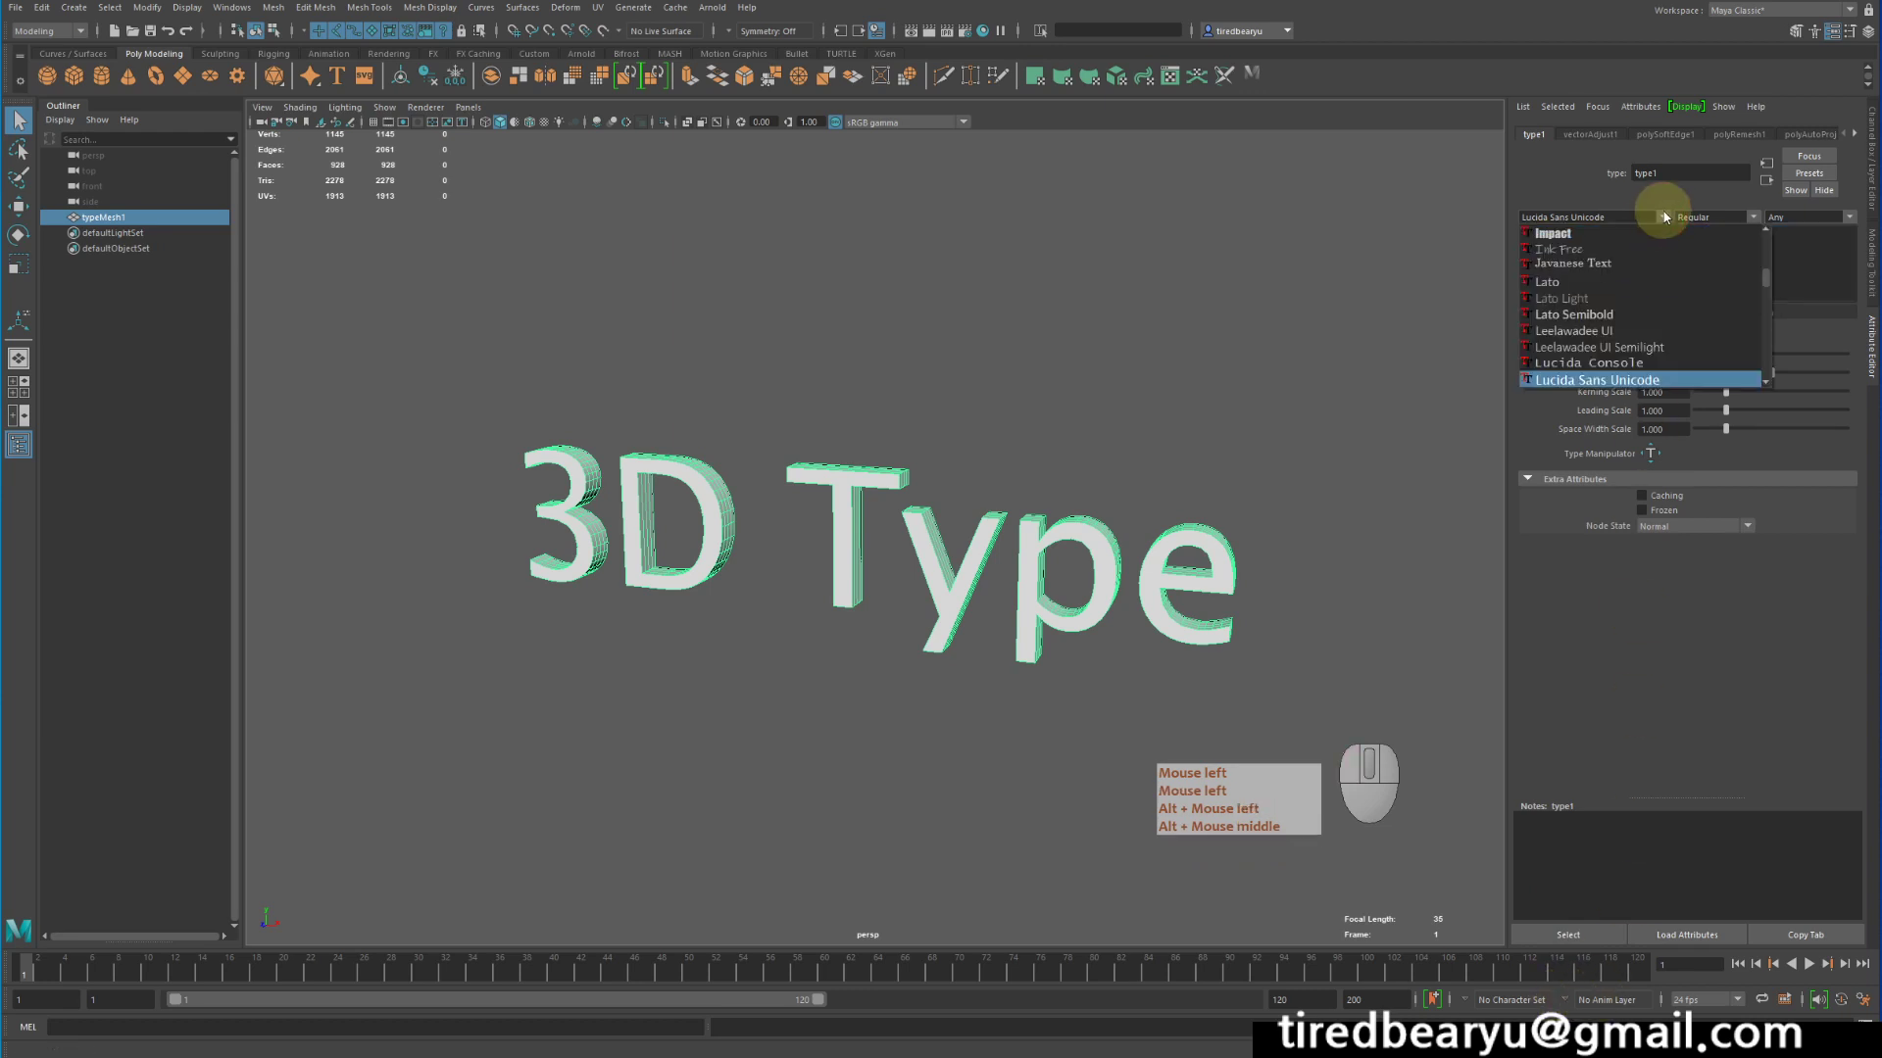
click(1660, 216)
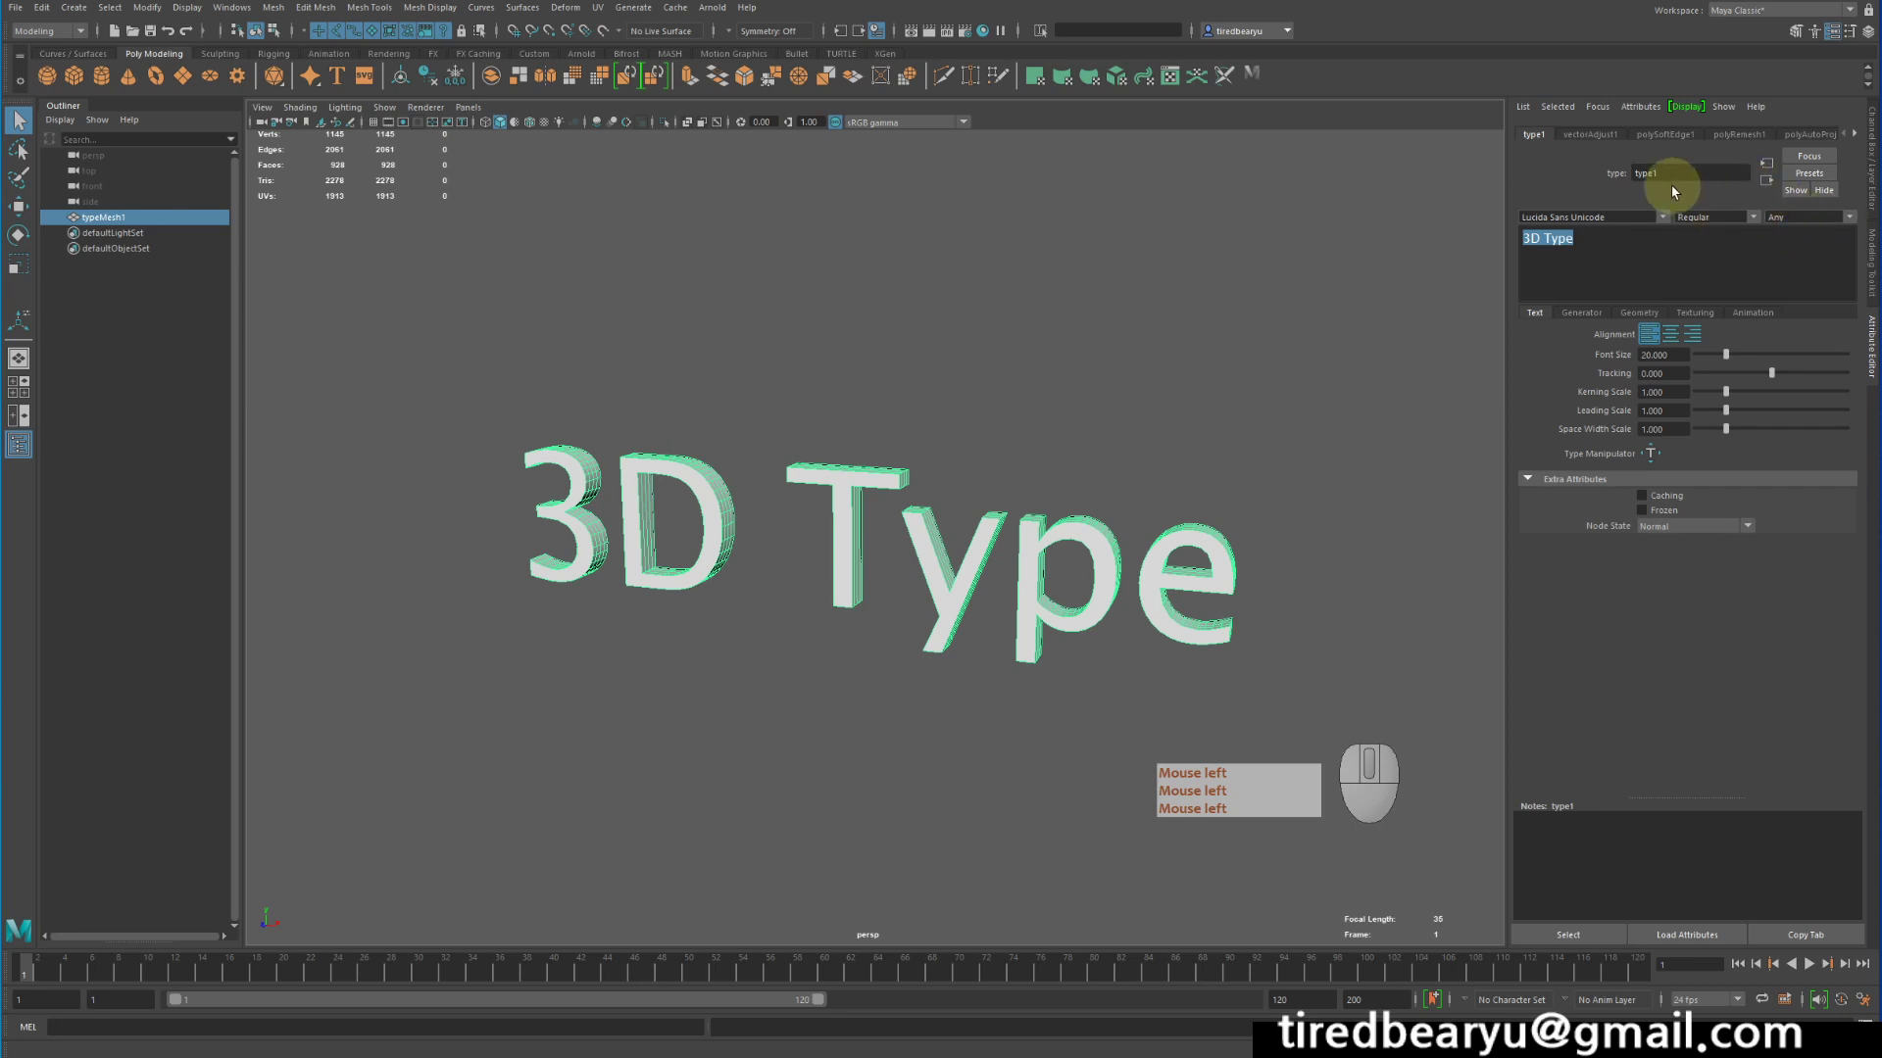
double_click(1663, 239)
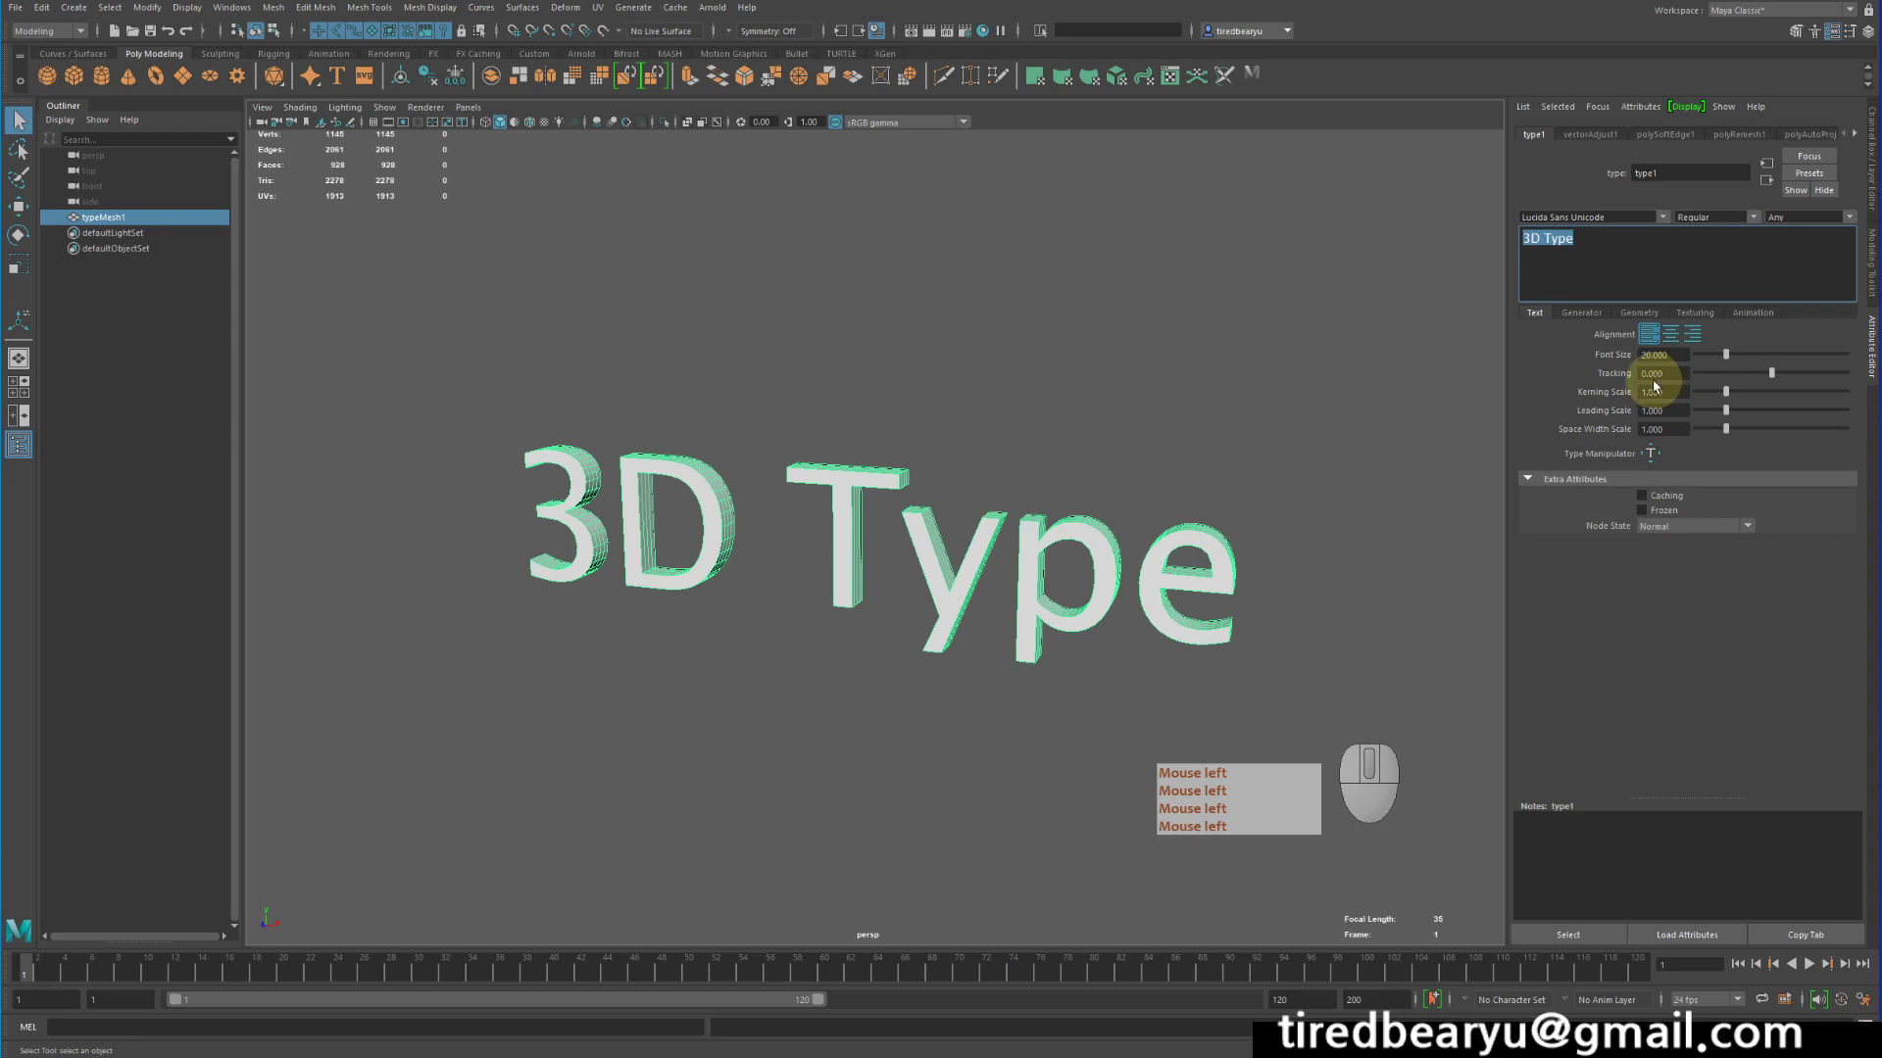
key(BackSpace)
key(r)
key(t)
key(shift+s)
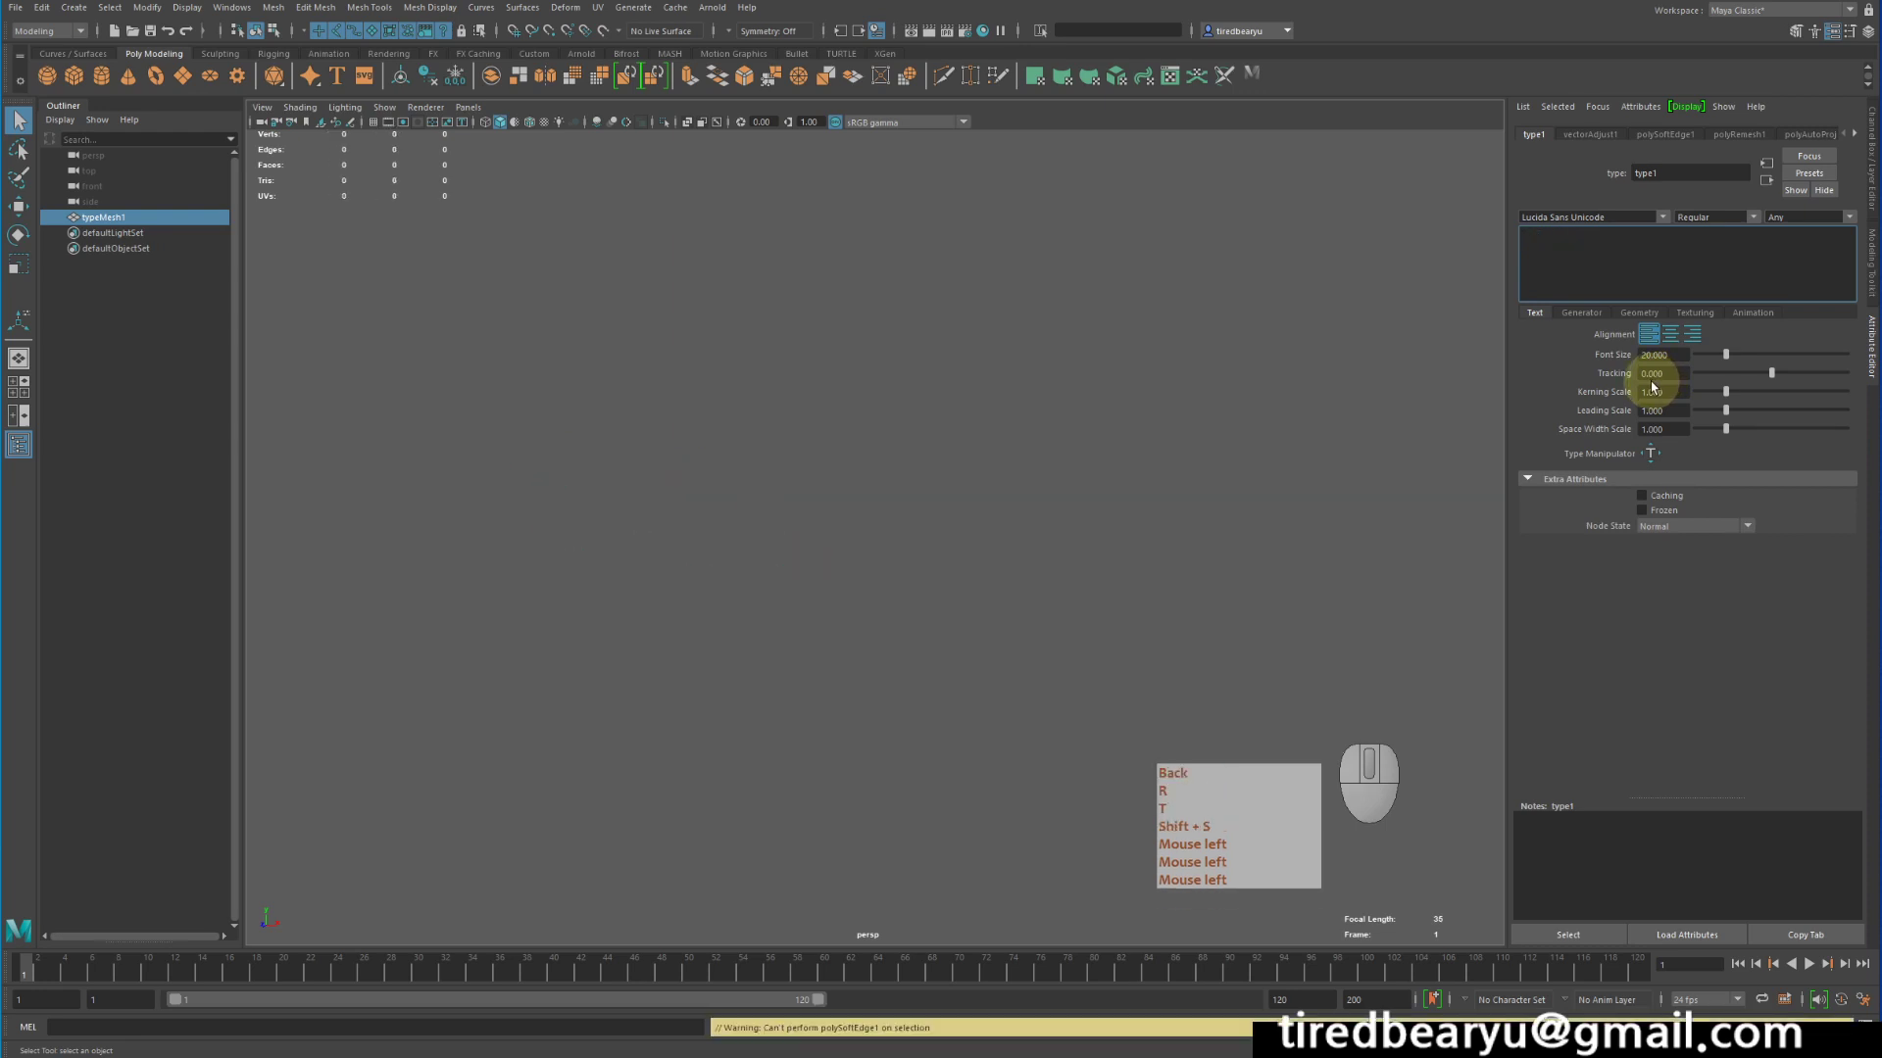
key(t)
key(BackSpace)
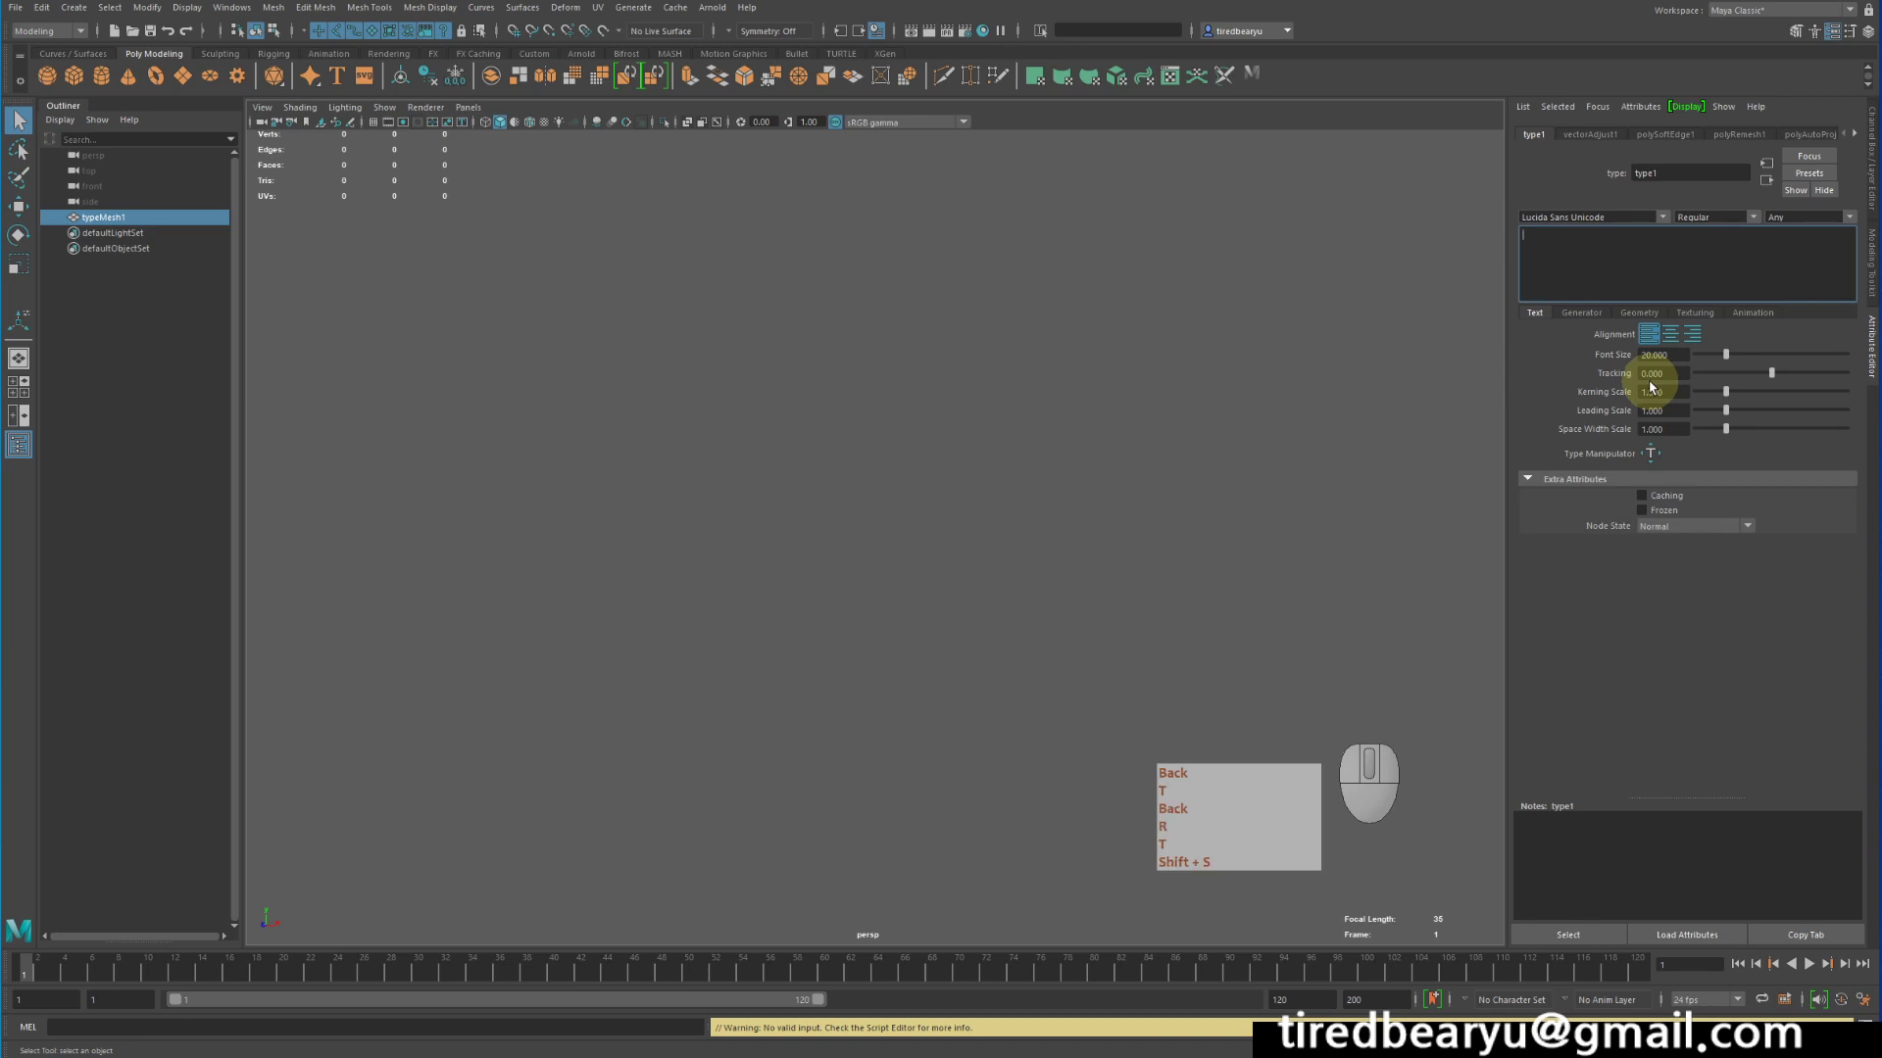
Enter "늘어나는 글씨효과" as the type object's text and frame the whole phrase
text(t)
text(늘어)
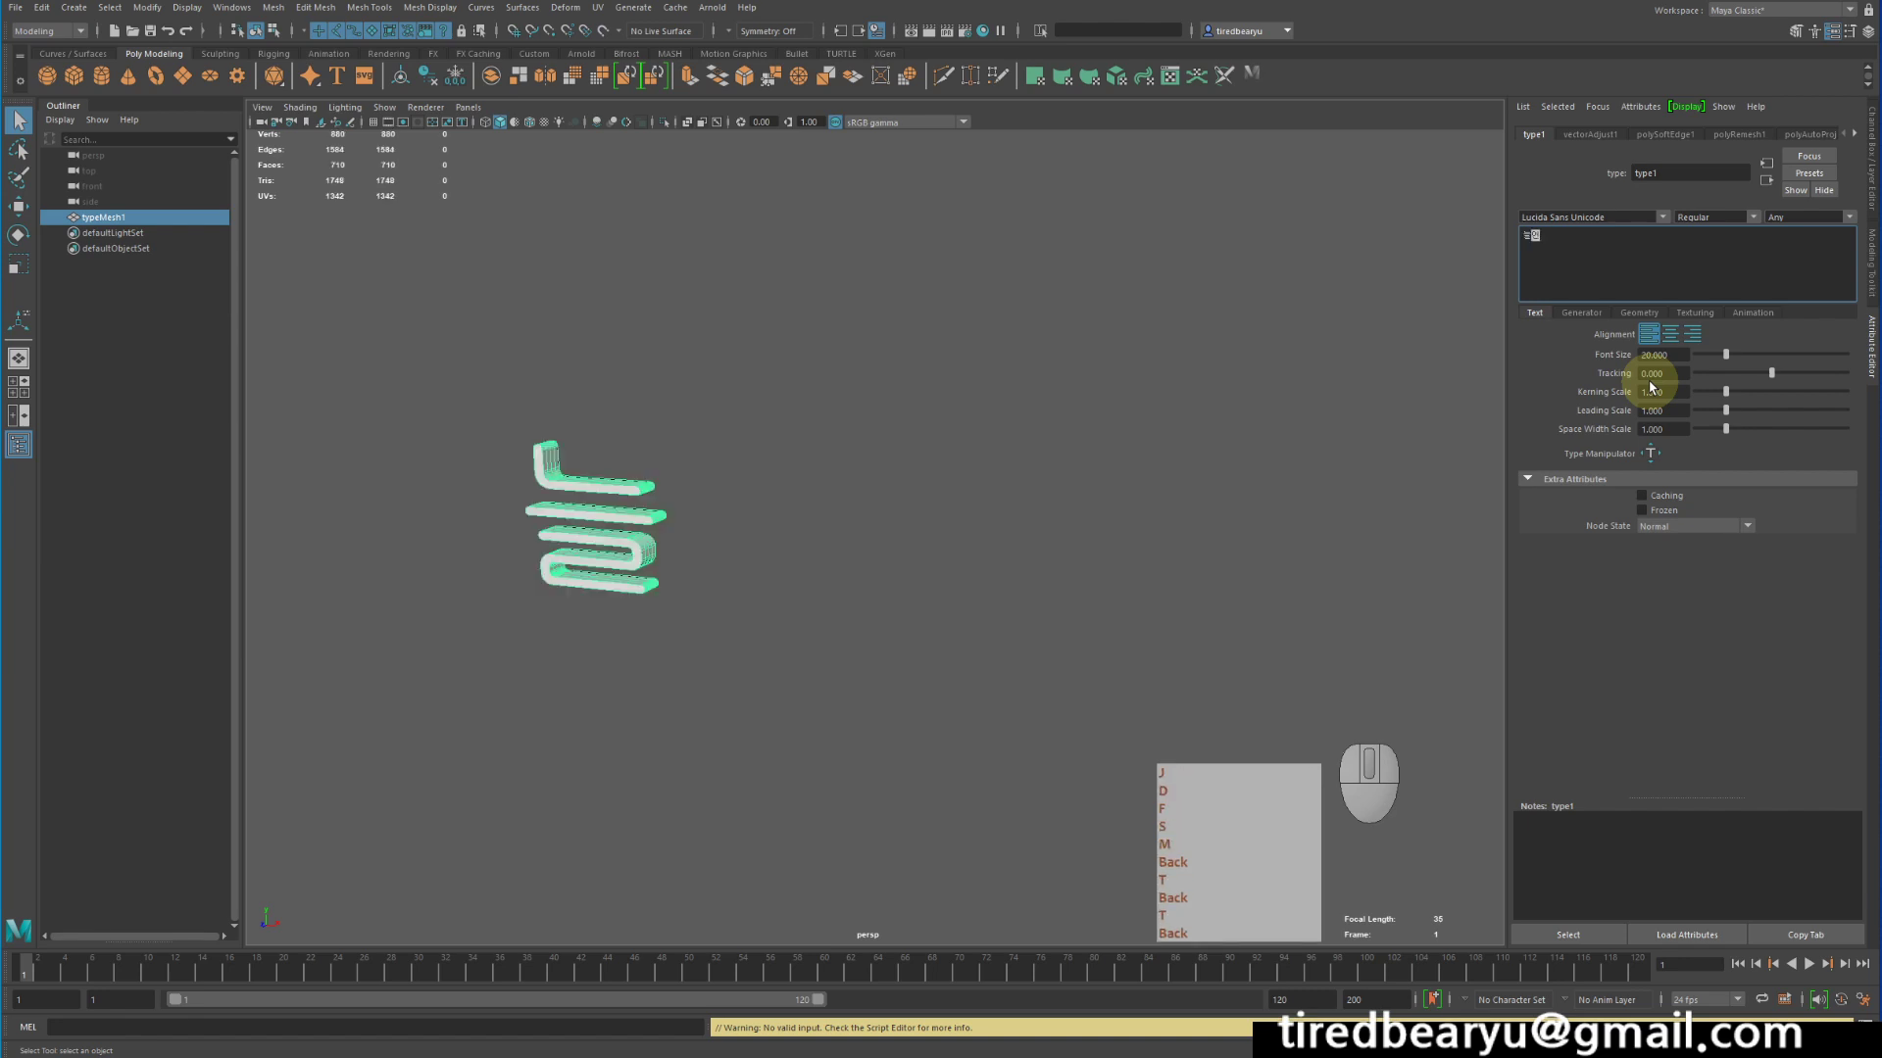
text(나는 ㄱ)
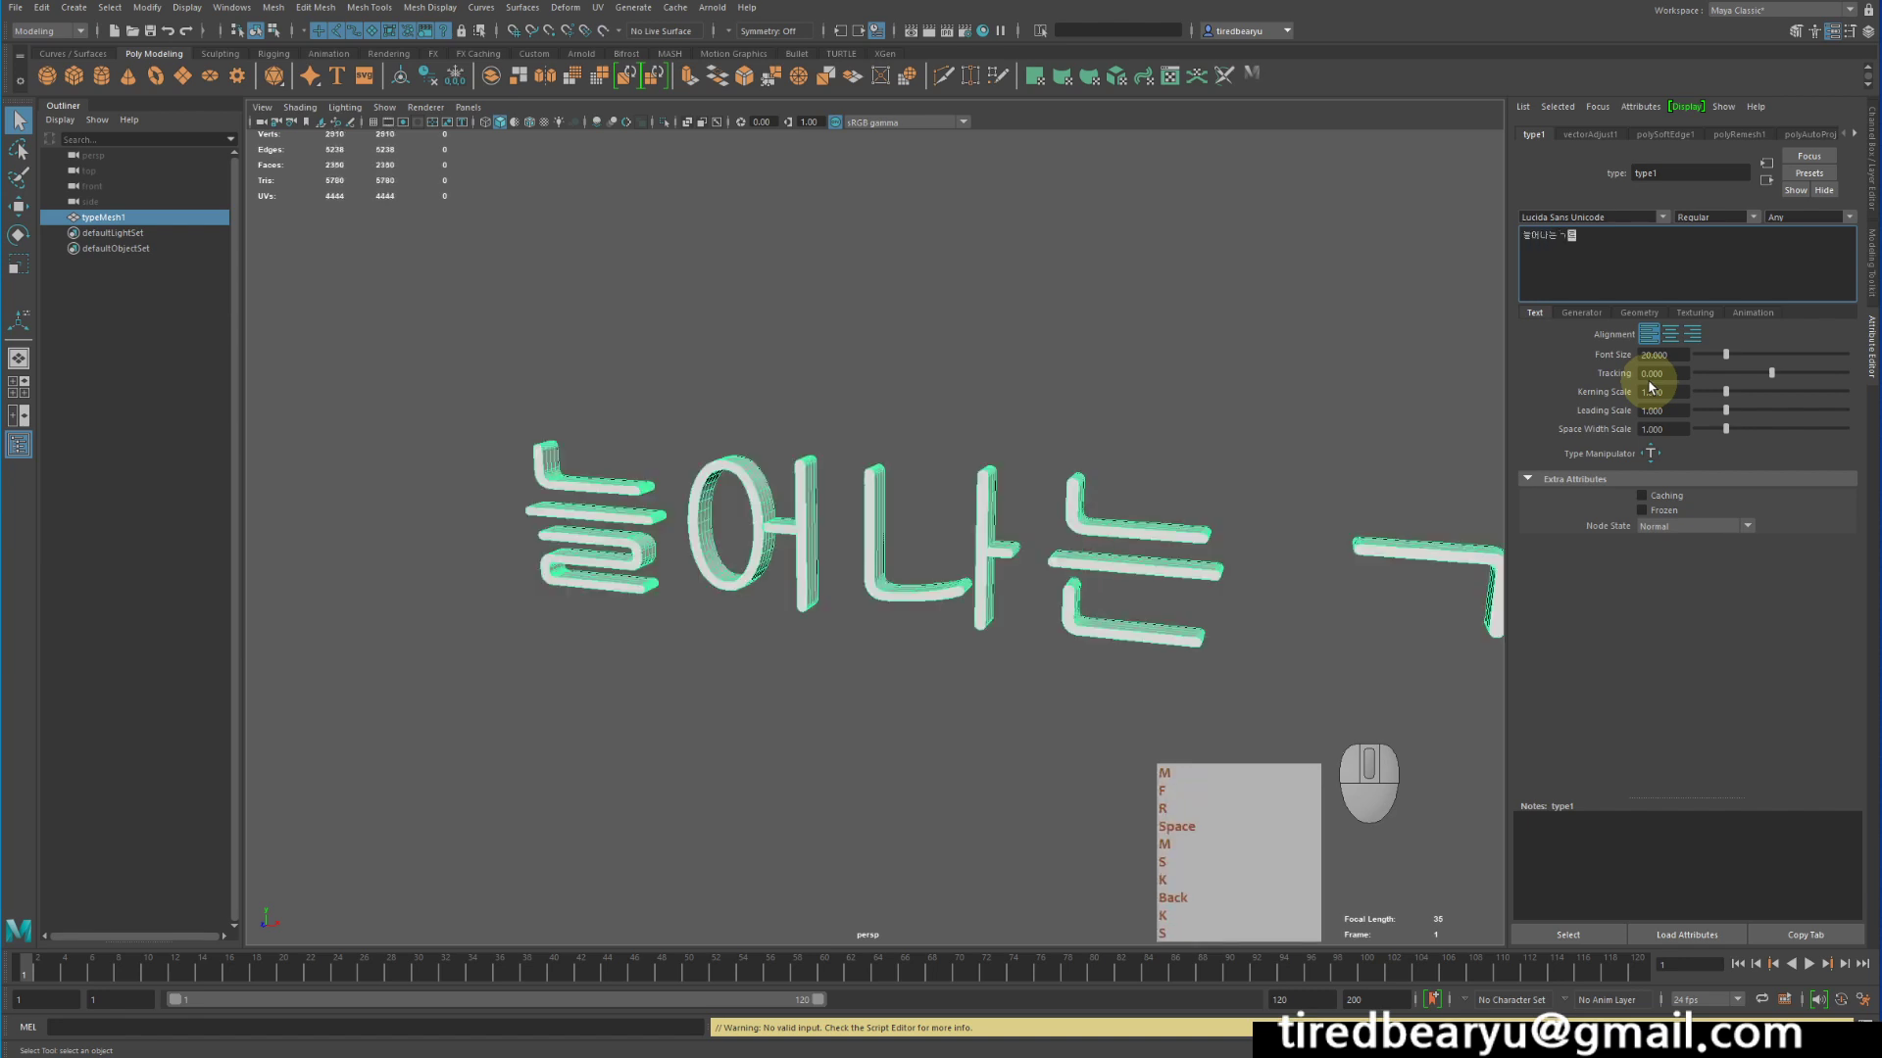
key(BackSpace)
key(BackSpace)
text(글ㅆ)
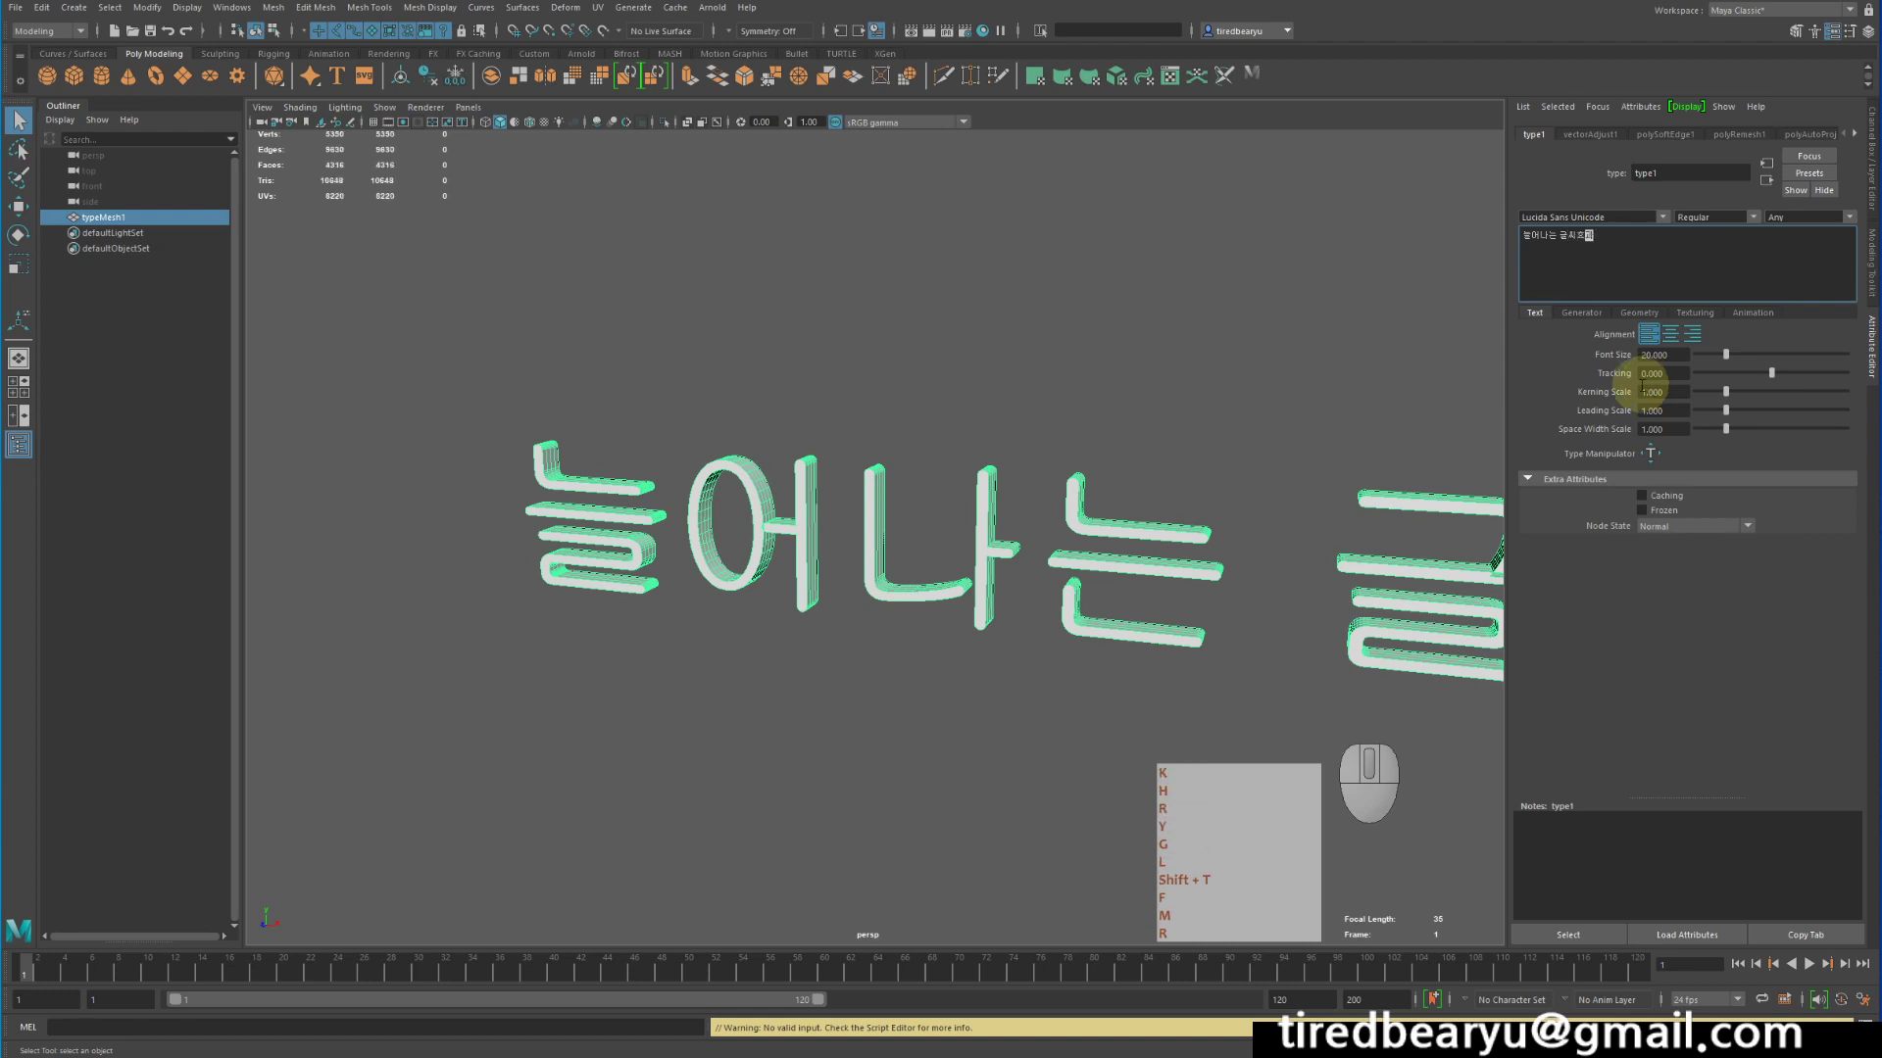
scroll(1008, 441, down, 5)
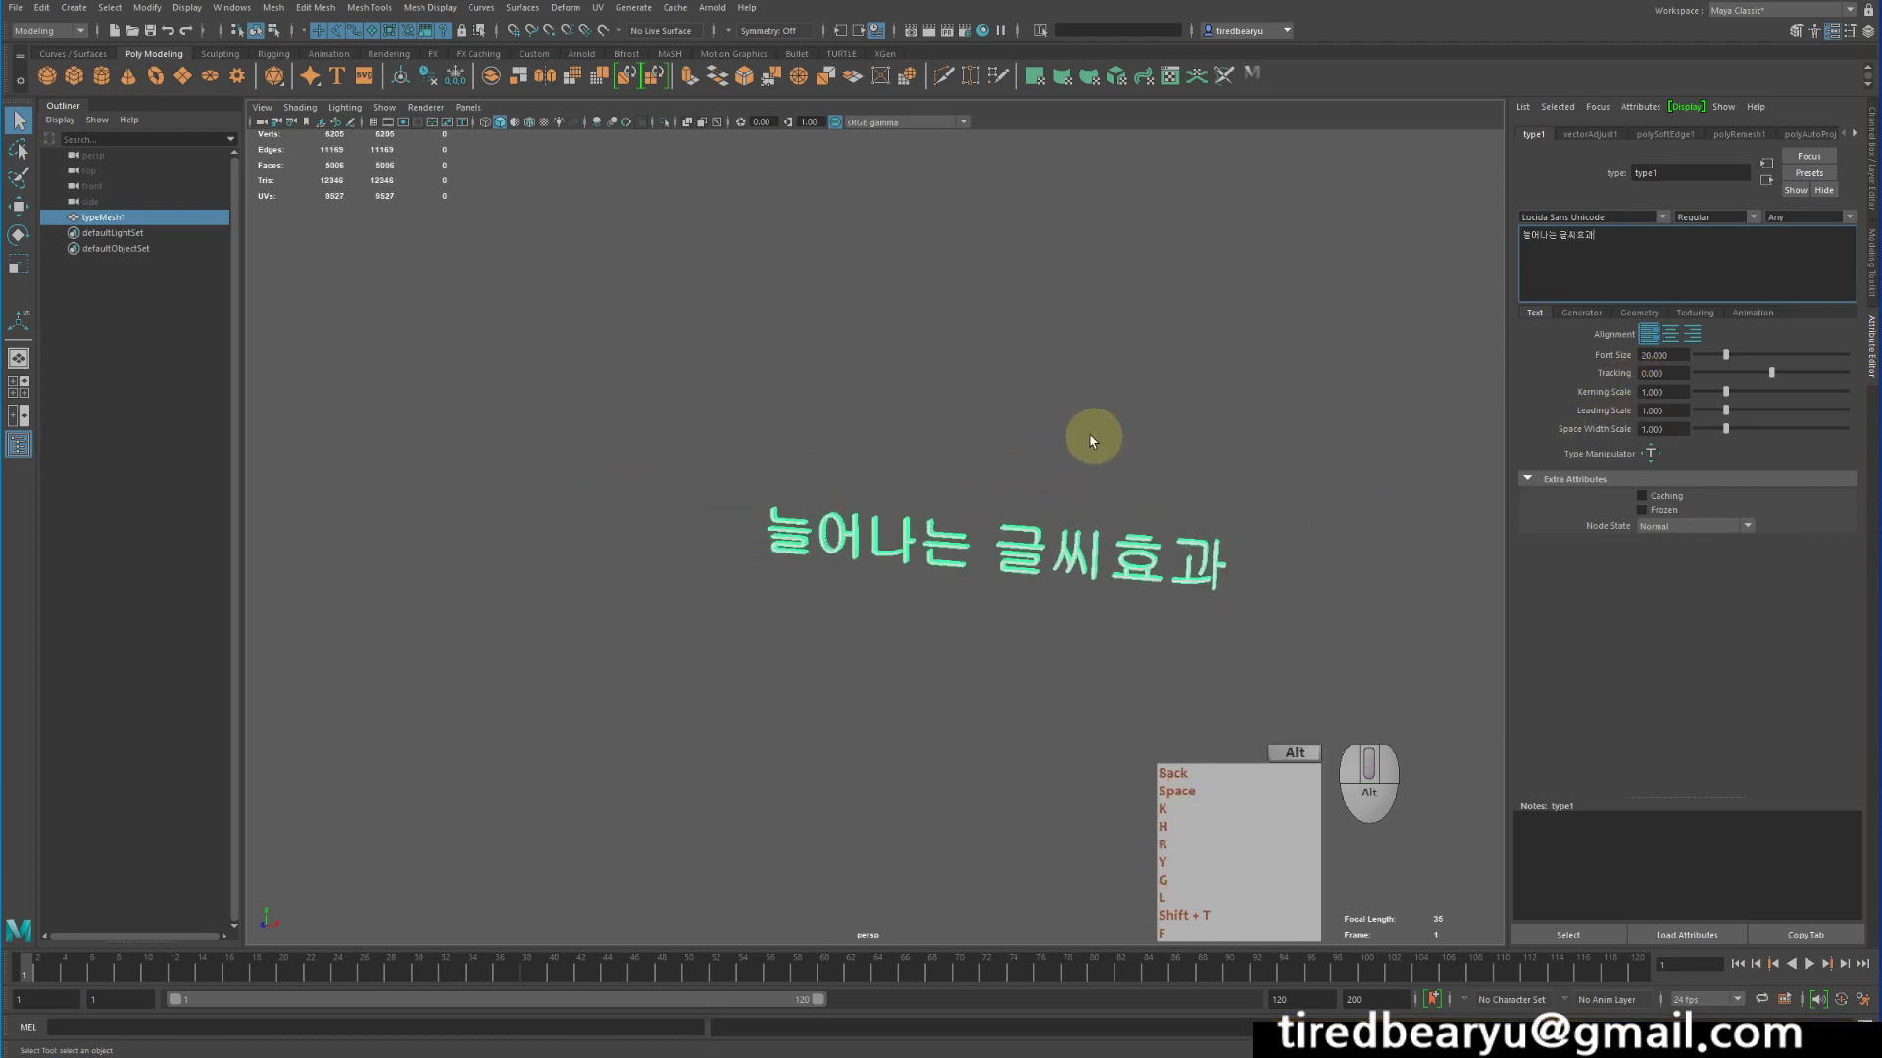
alt+scroll(974, 441, up, 3)
alt+middle_drag(1093, 438, 996, 495)
scroll(1038, 533, up, 2)
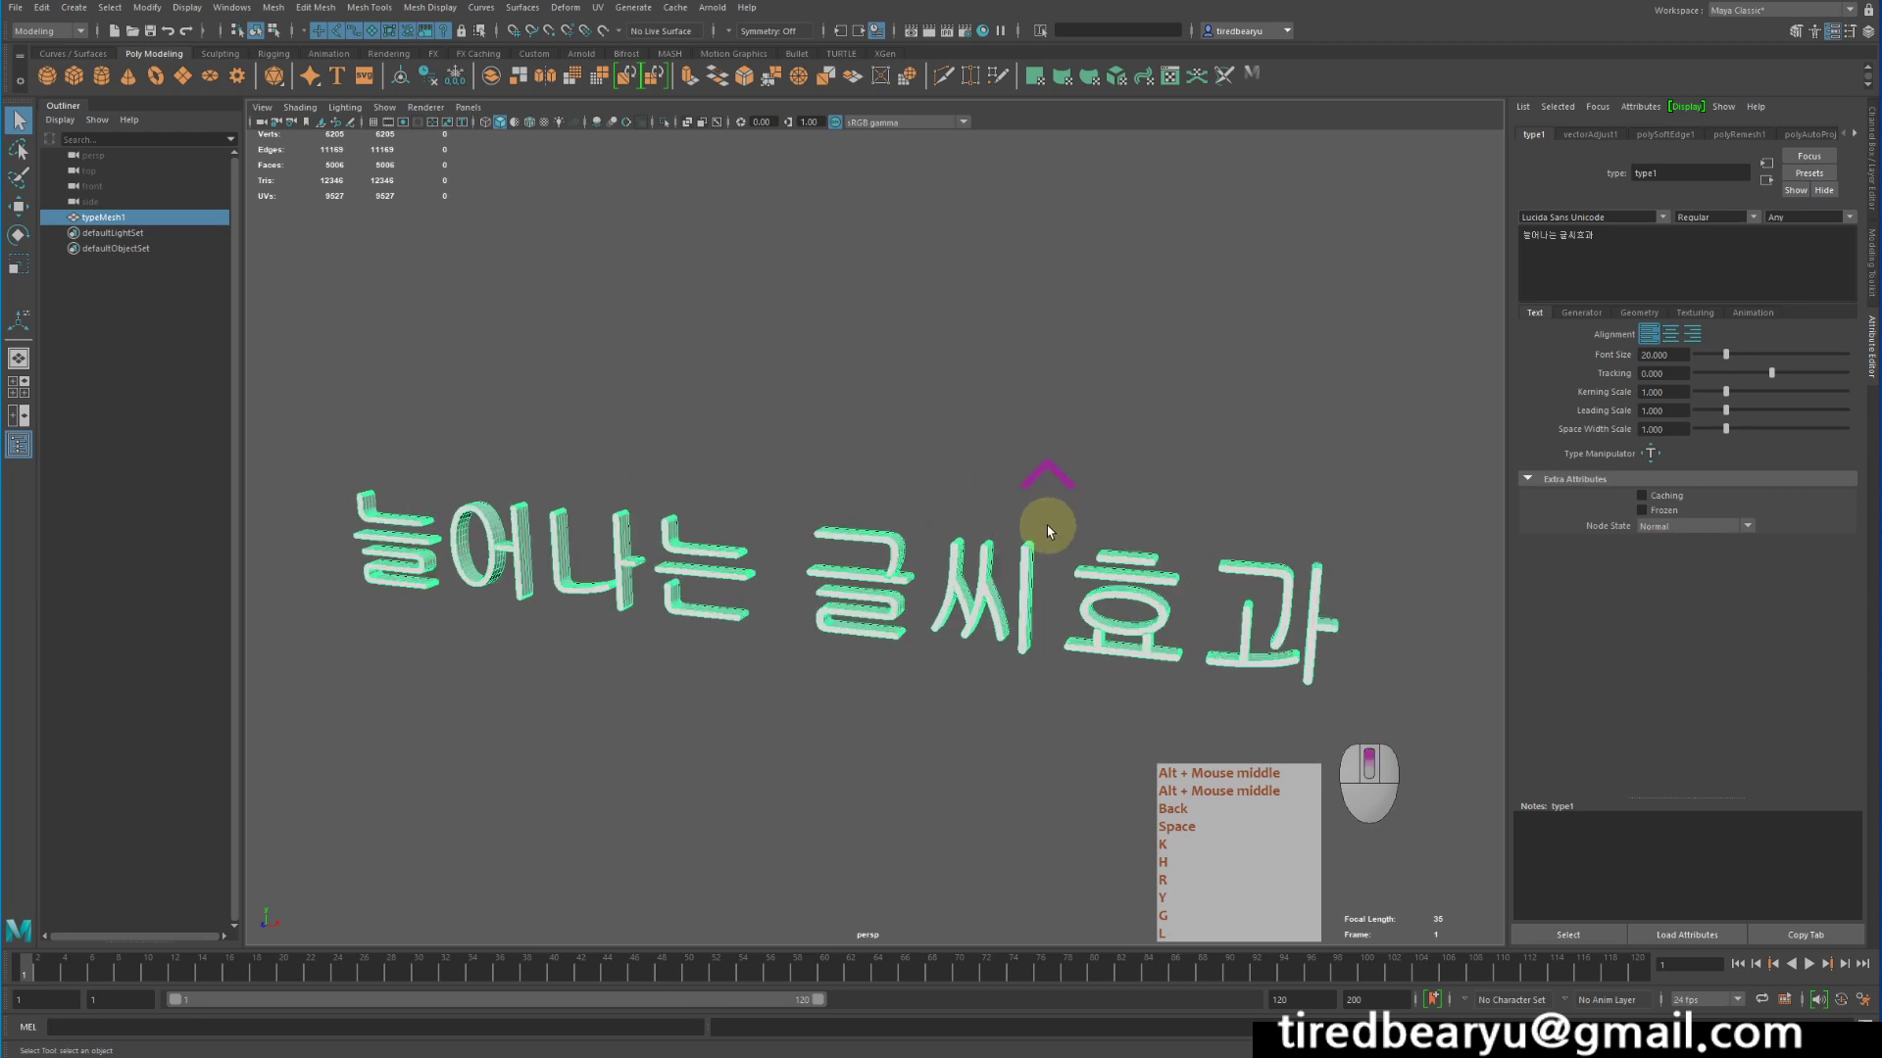
Change the type's font to 나눔스퀘어 ExtraBold and deselect the text
click(1647, 269)
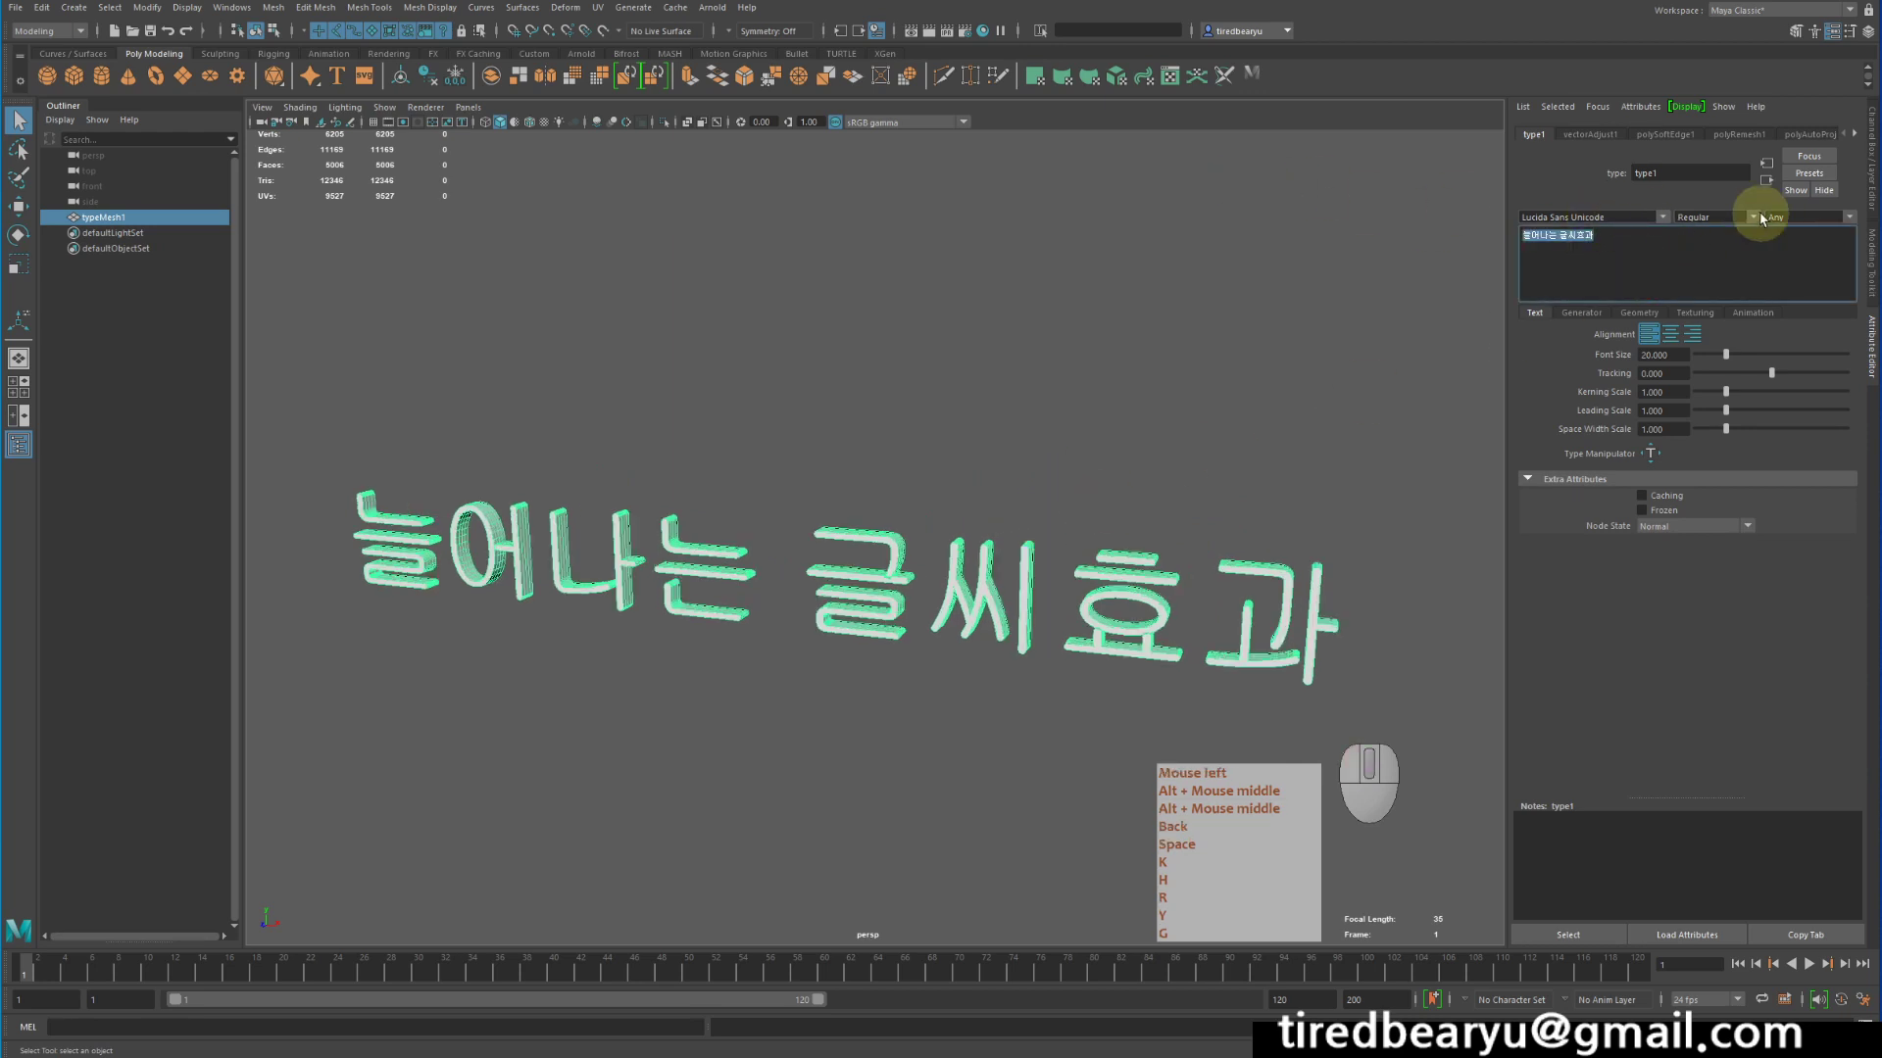
click(1666, 218)
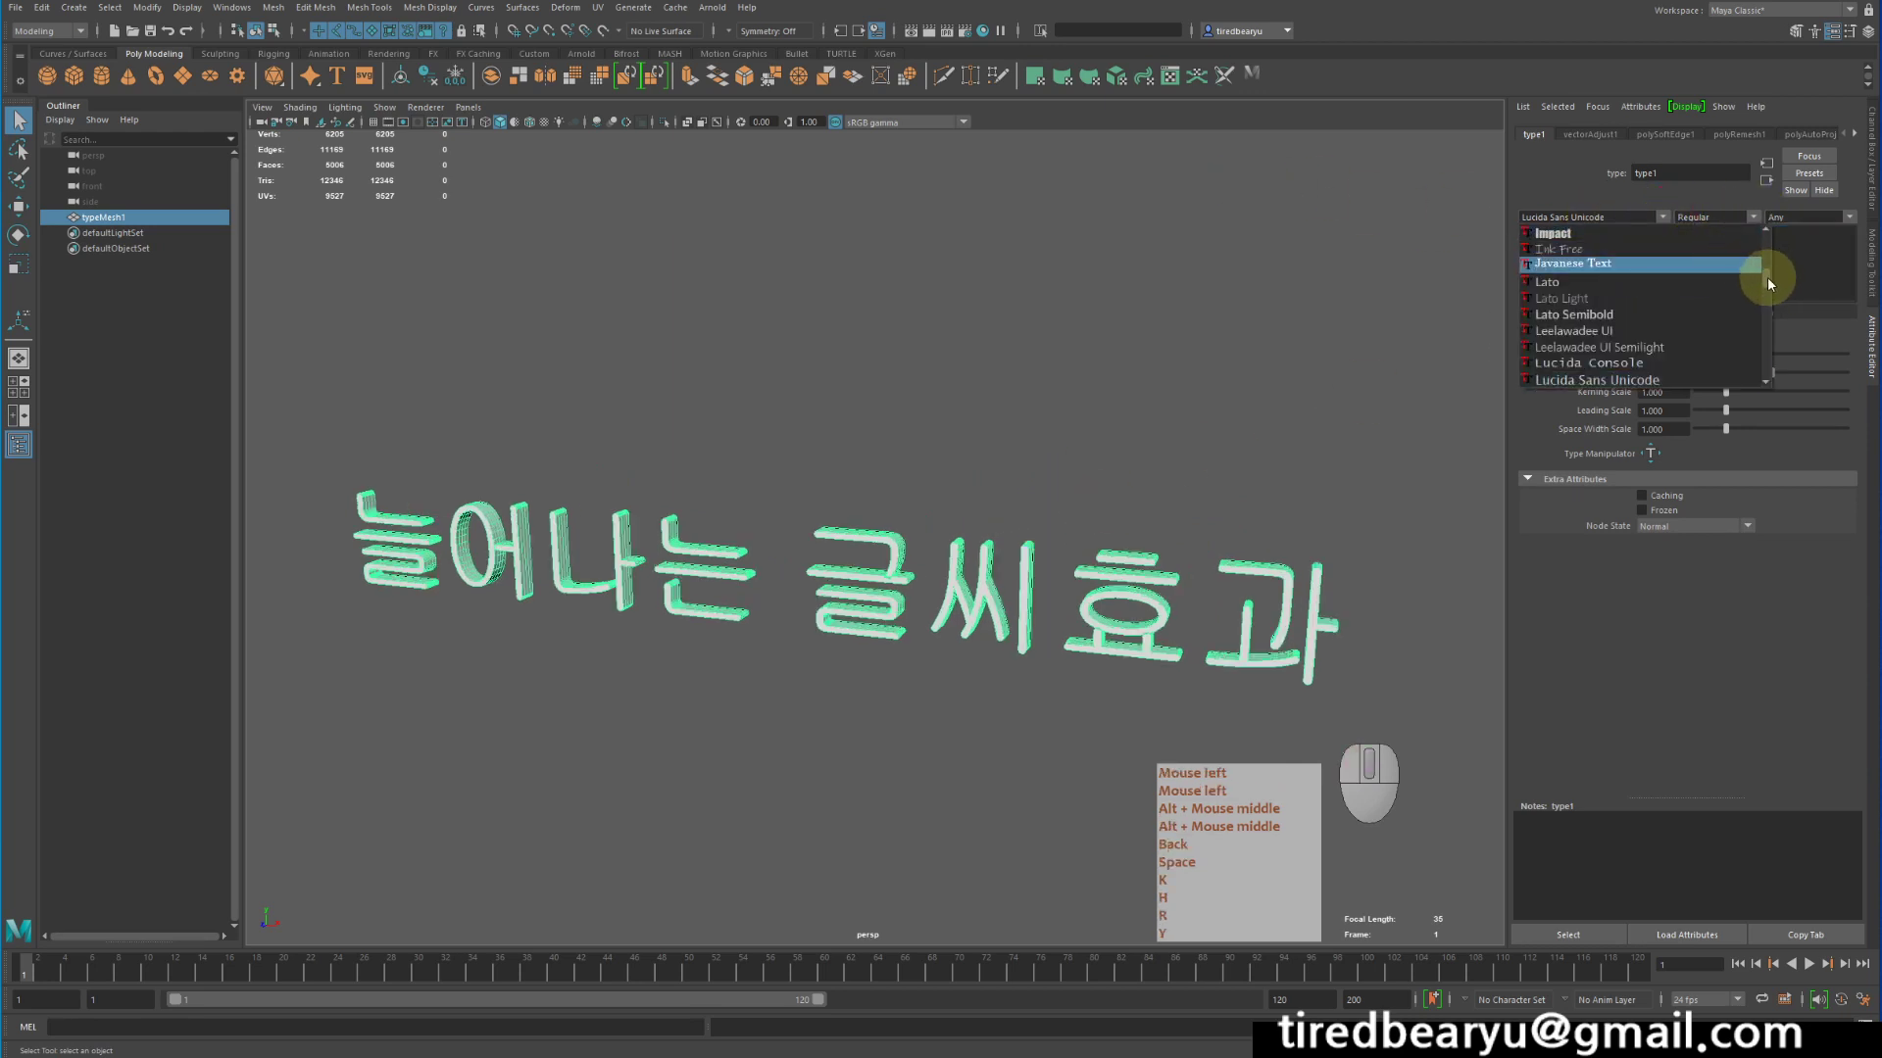
drag(1768, 278, 1768, 356)
click(1699, 285)
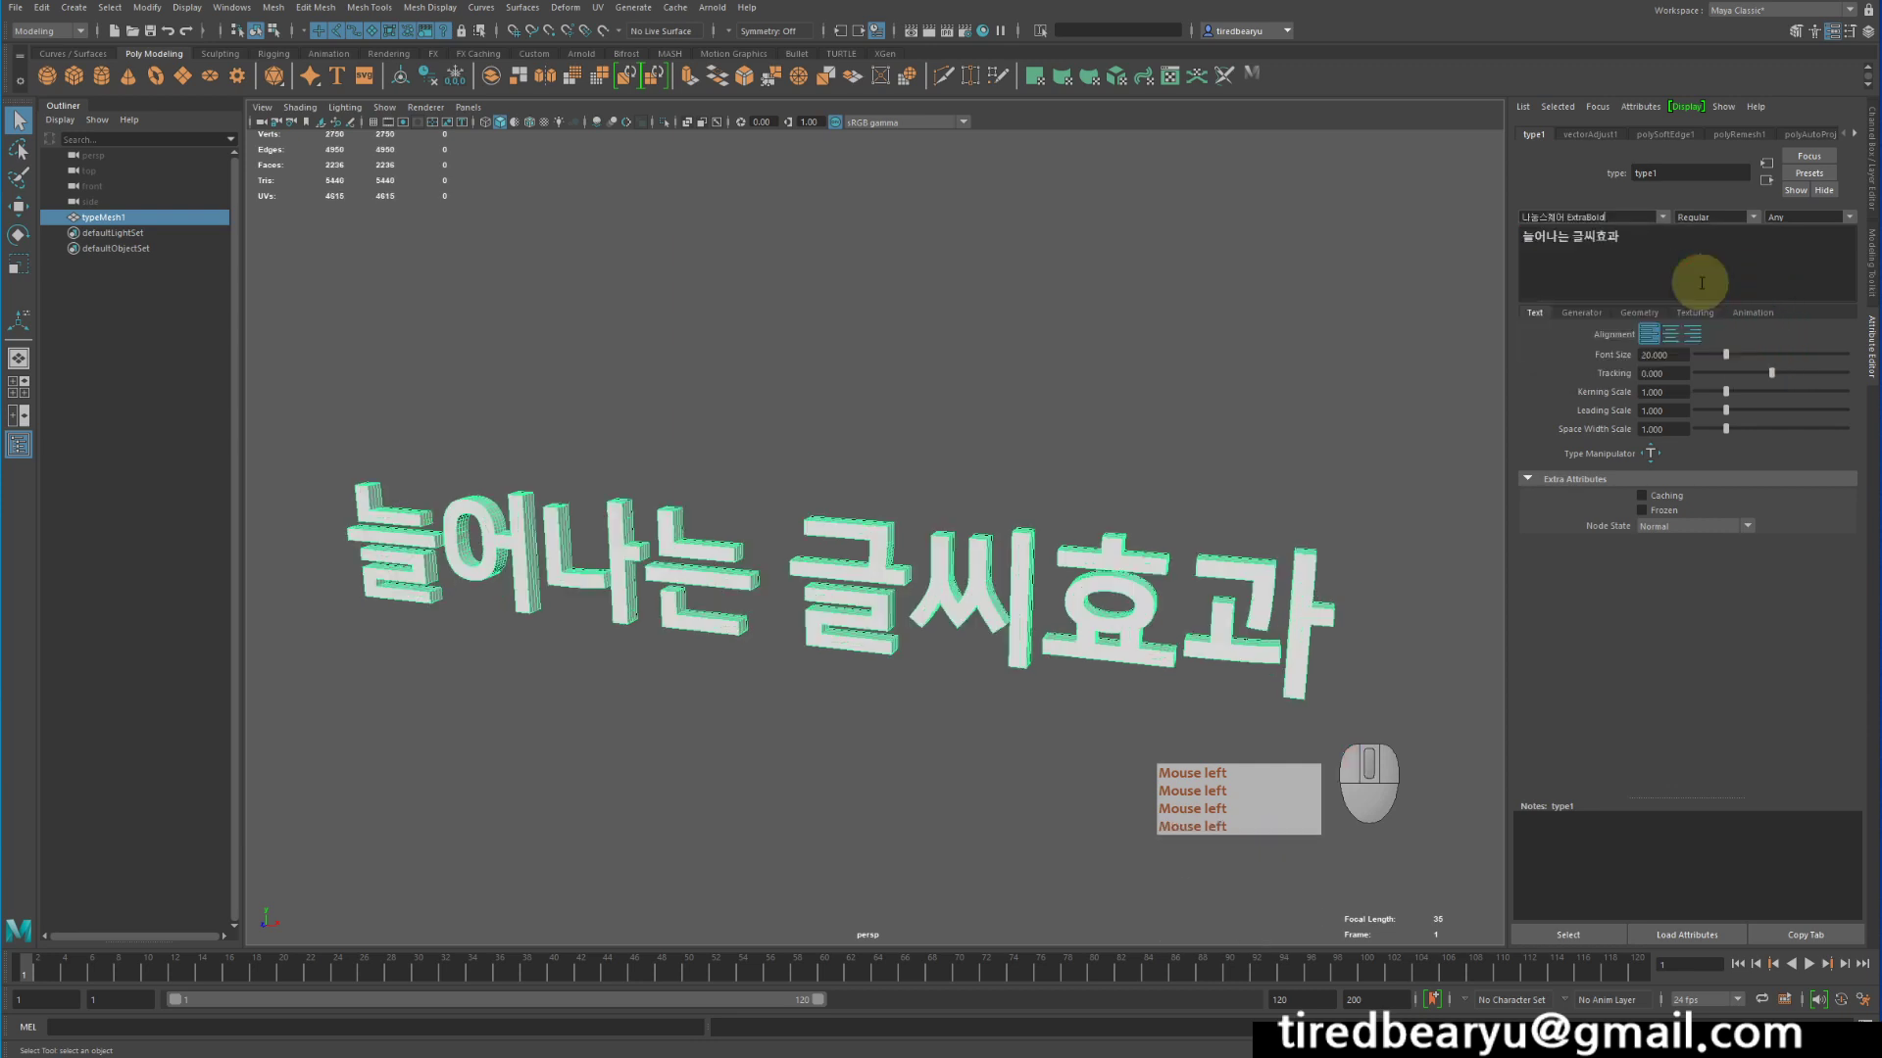
alt+drag(964, 423, 1083, 394)
click(1103, 396)
alt+middle_drag(1339, 432, 1396, 343)
alt+right_drag(1360, 360, 907, 349)
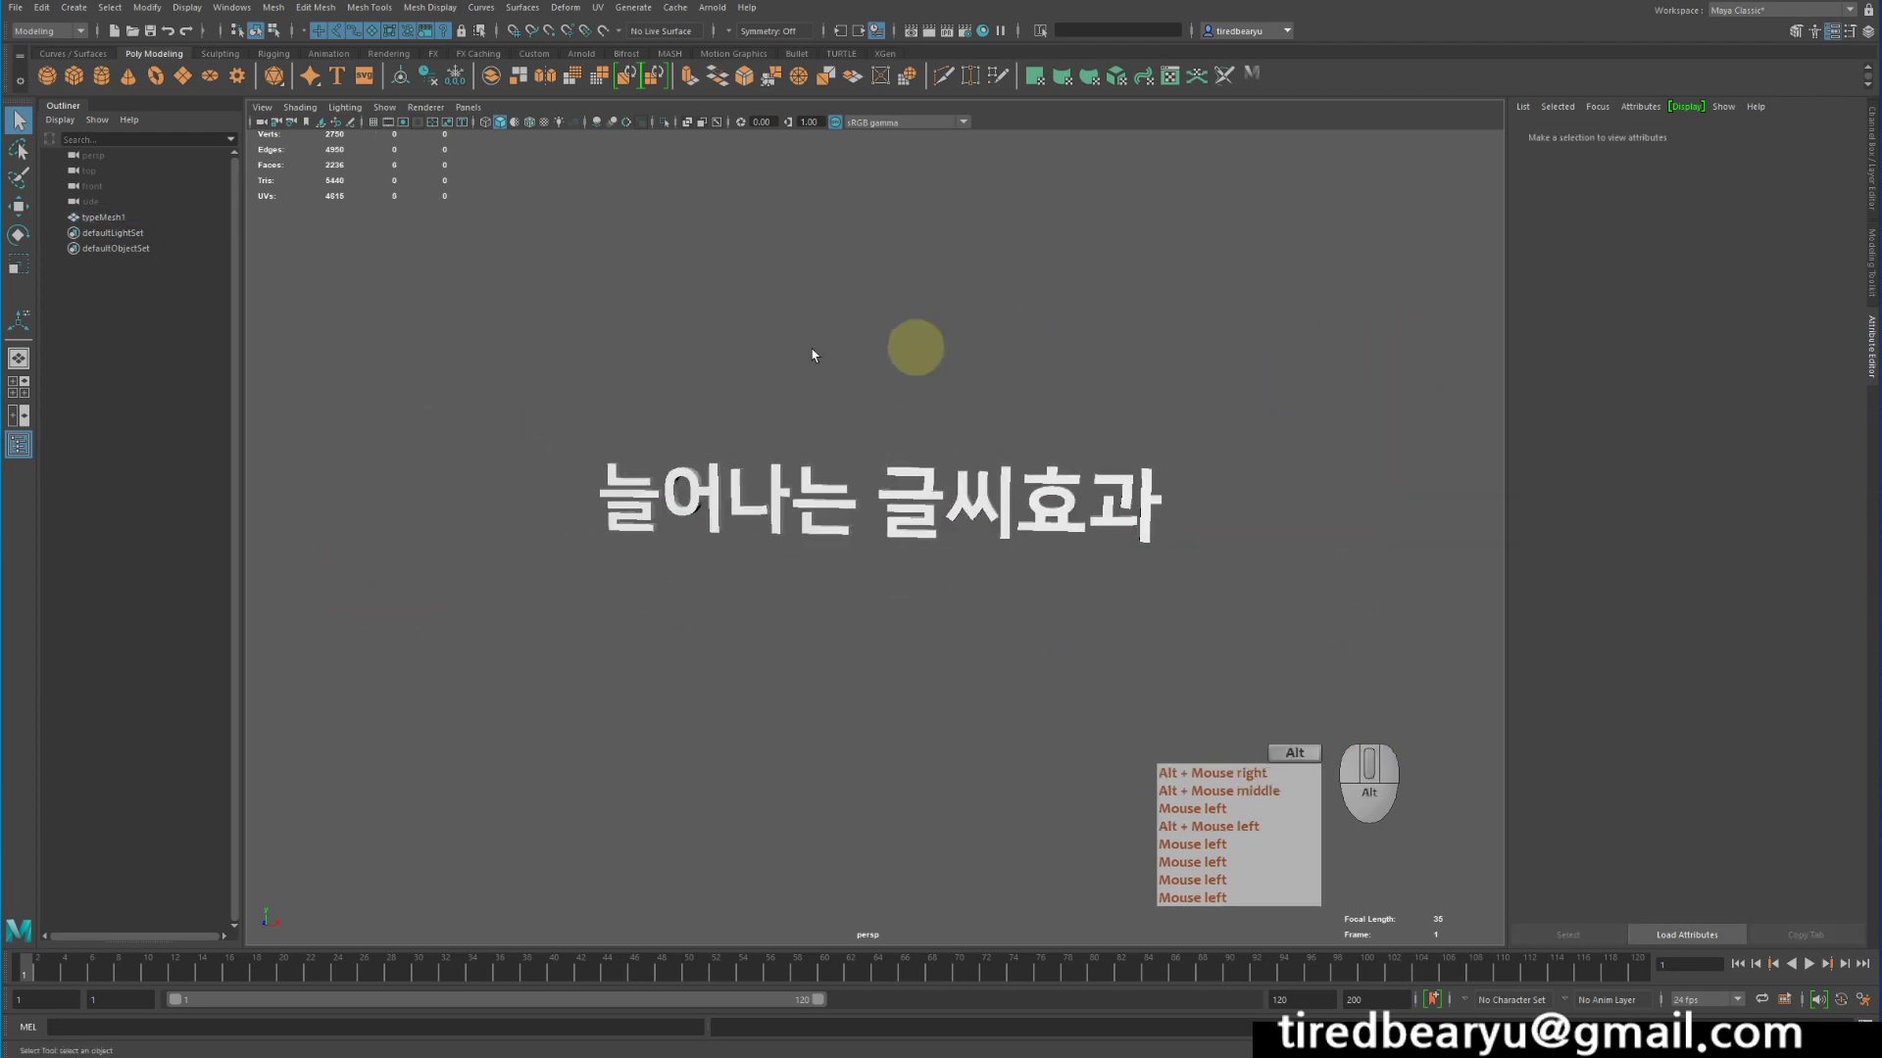
Reselect the text mesh and bring up the text settings of its type1 node
drag(510, 377, 1272, 602)
alt+right_drag(1272, 603, 1519, 597)
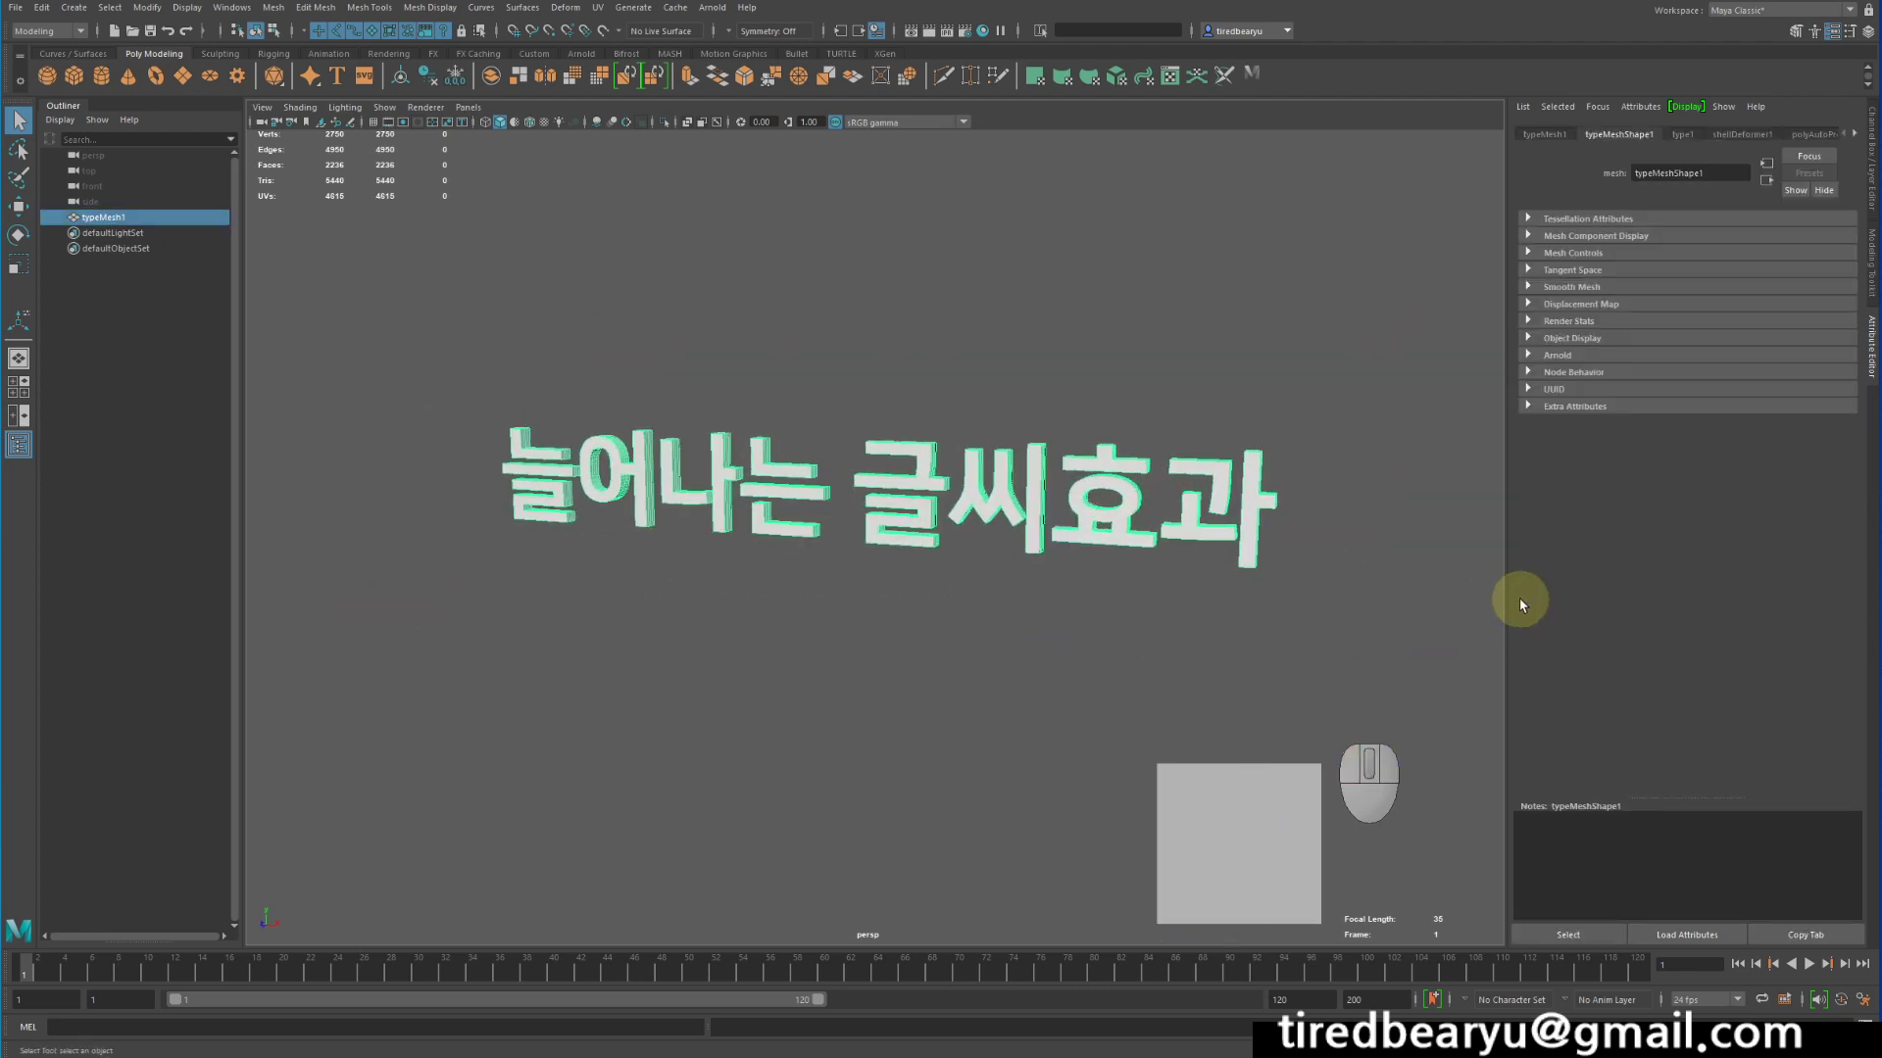
click(1683, 136)
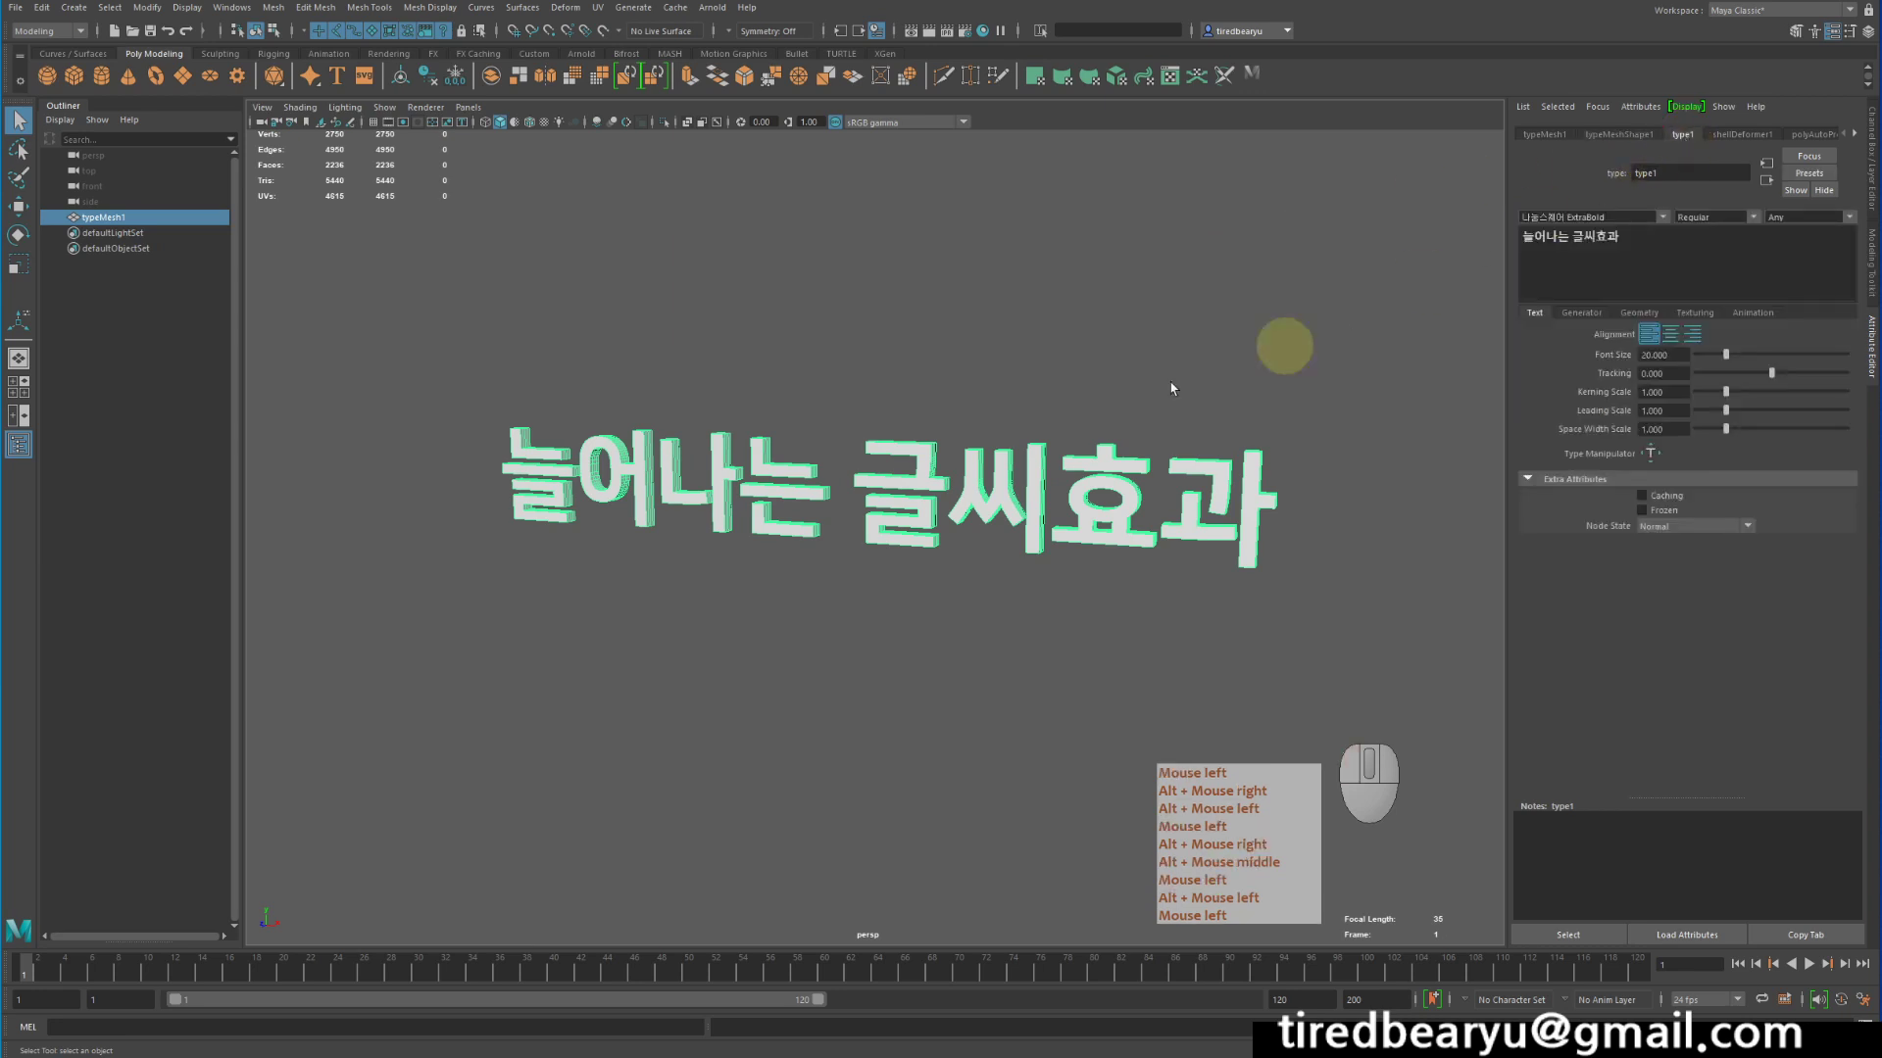
alt+middle_drag(1300, 479, 1265, 453)
alt+drag(1265, 454, 1249, 468)
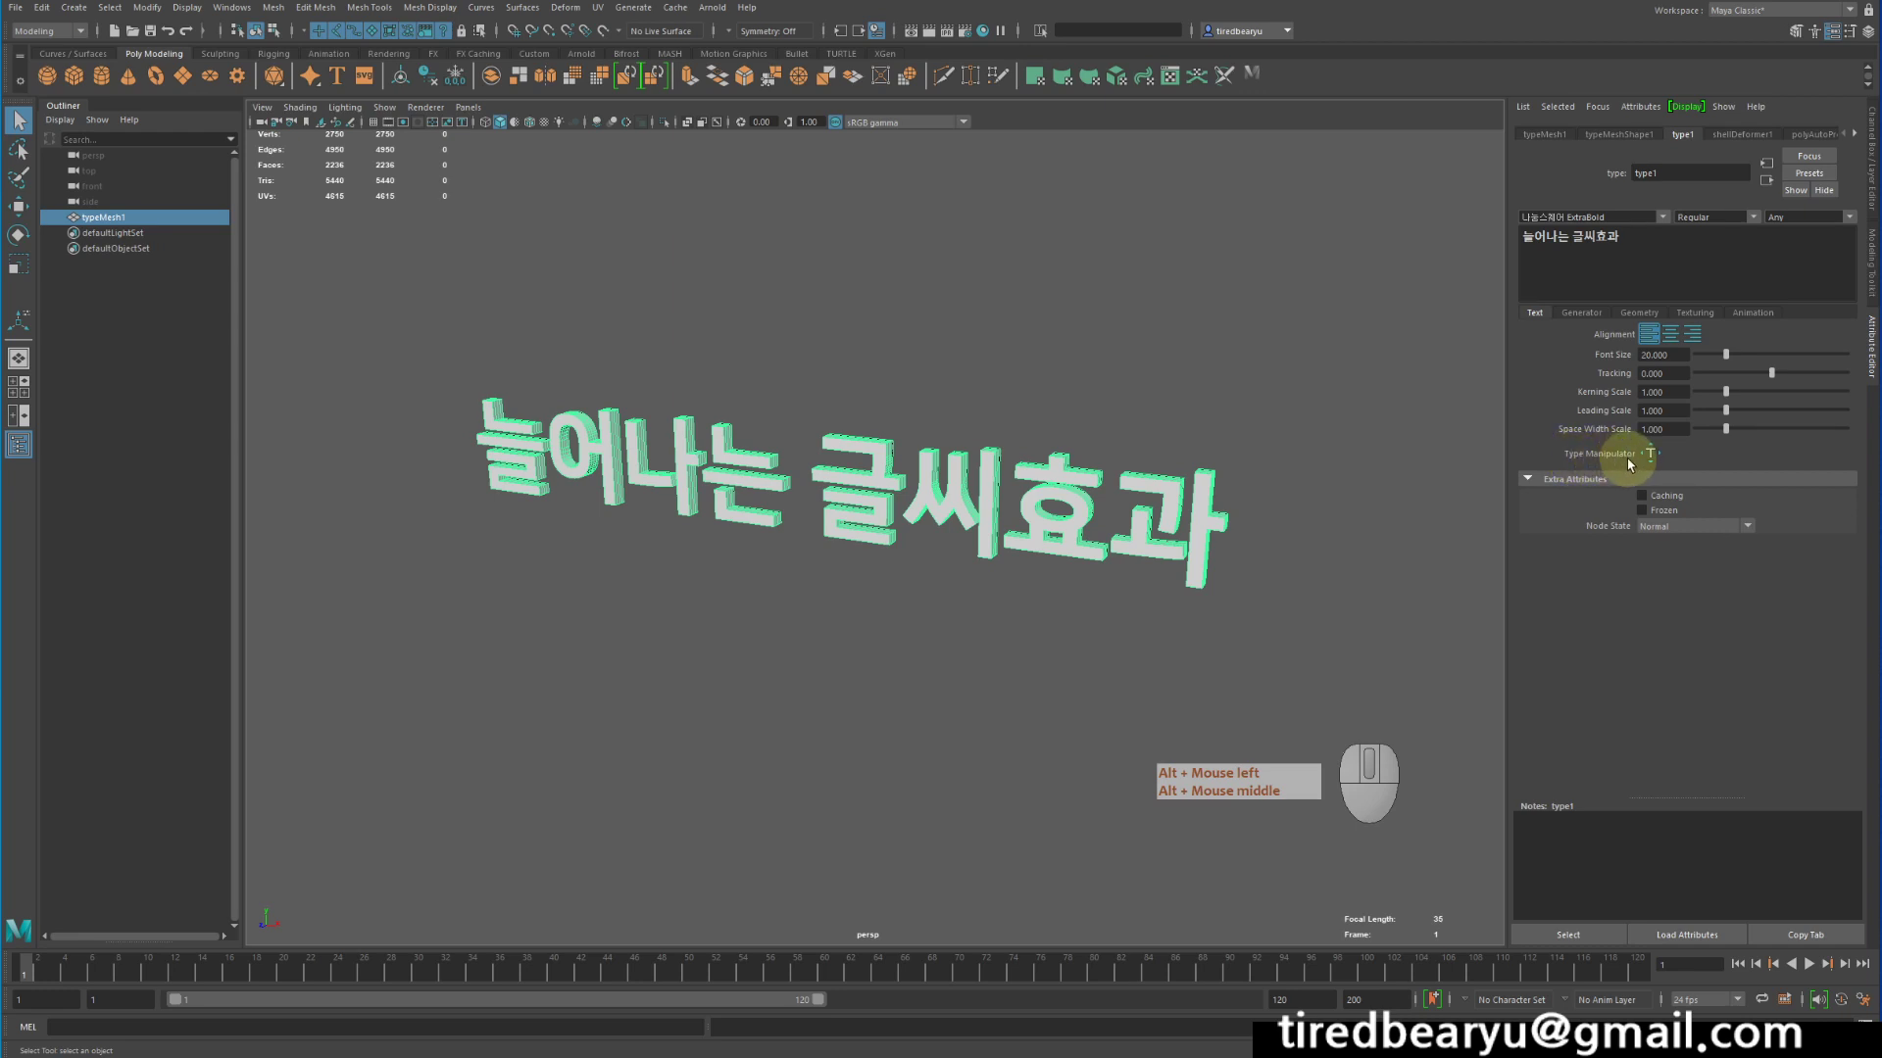
alt+drag(823, 487, 896, 492)
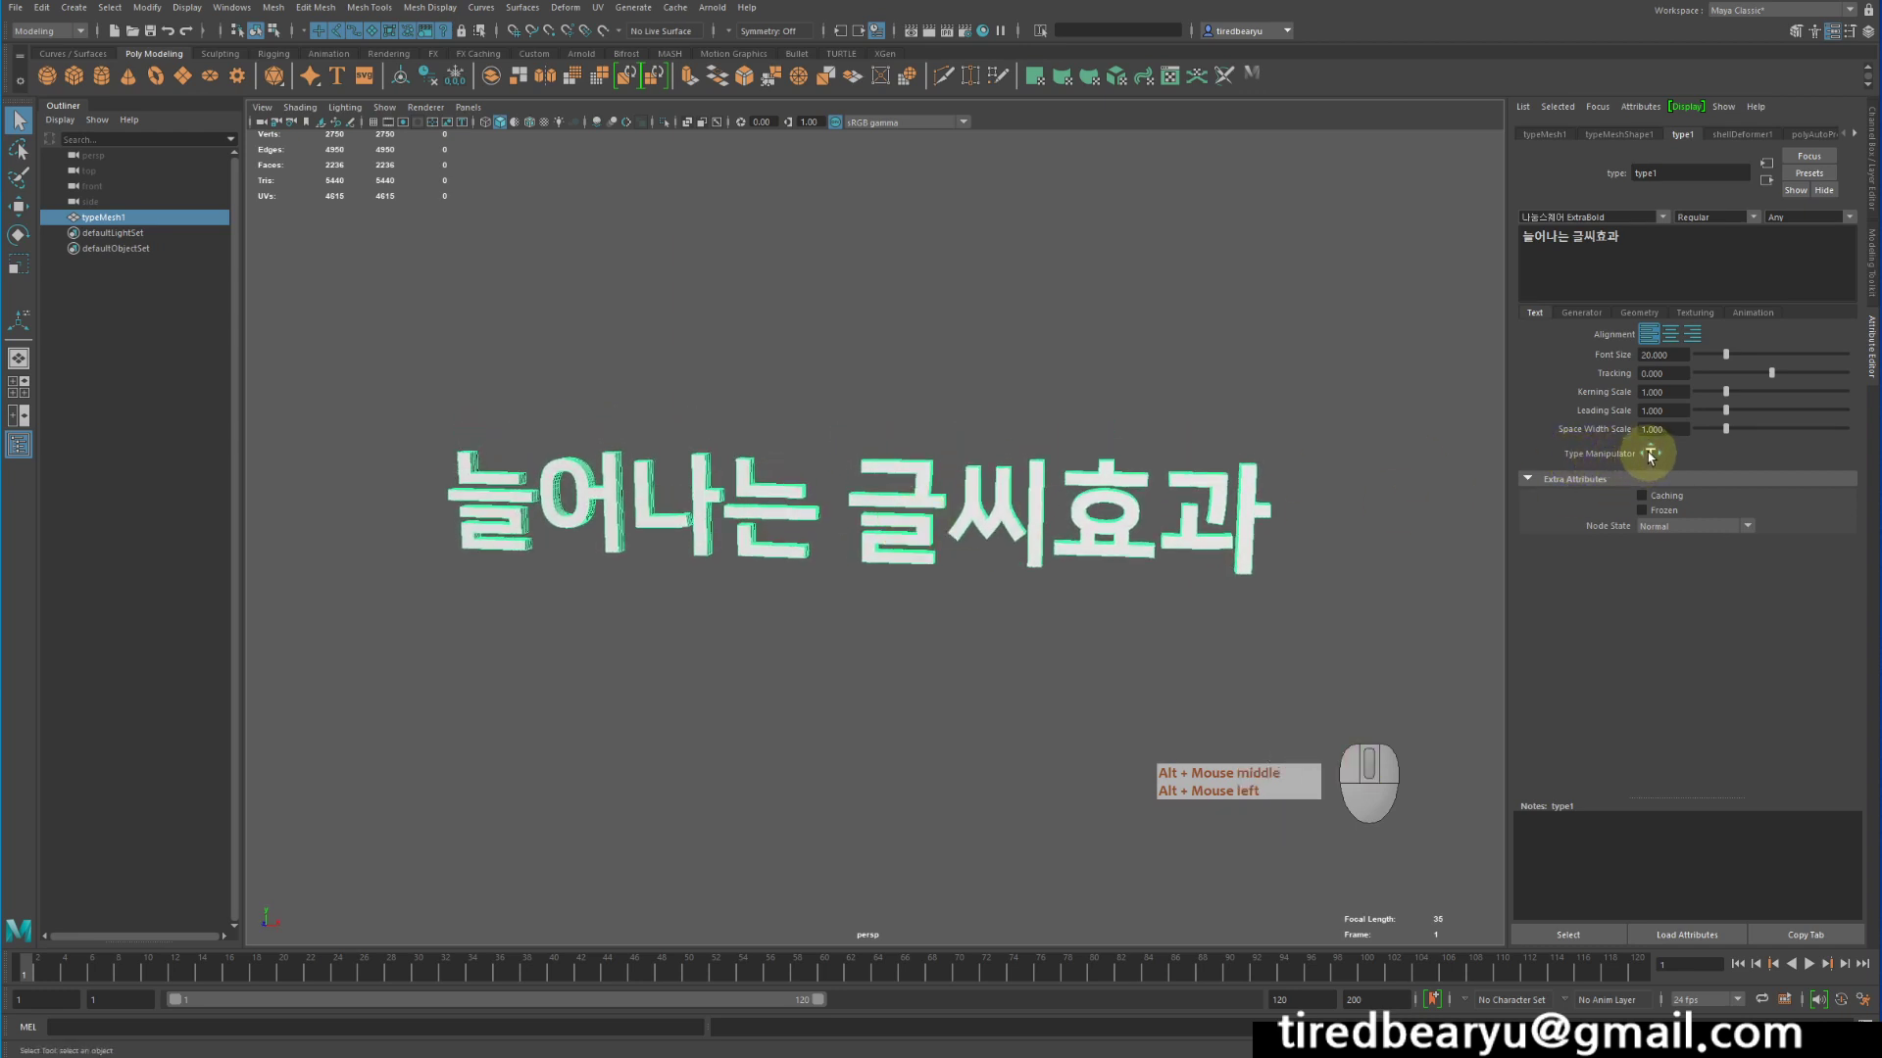
Activate the Type Manipulator and try selecting individual characters of the first word
click(1650, 456)
click(588, 468)
click(627, 480)
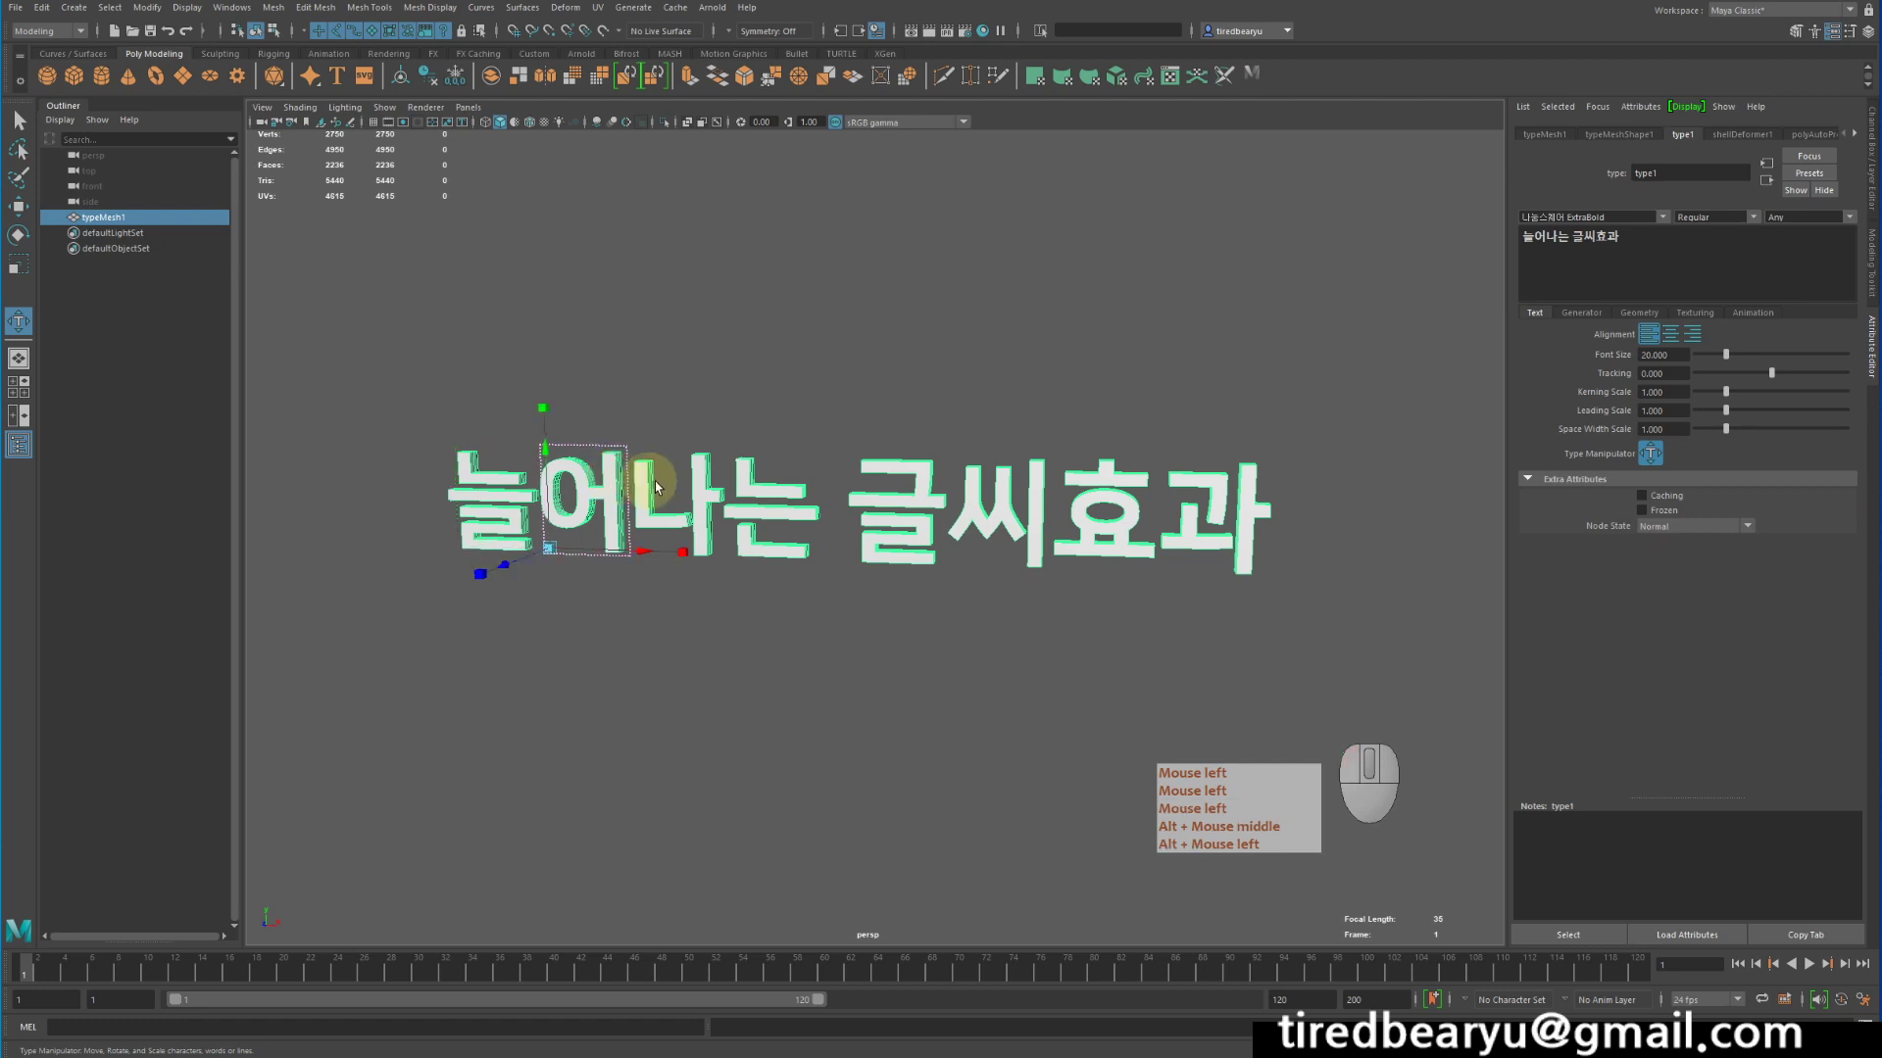
click(670, 513)
click(799, 510)
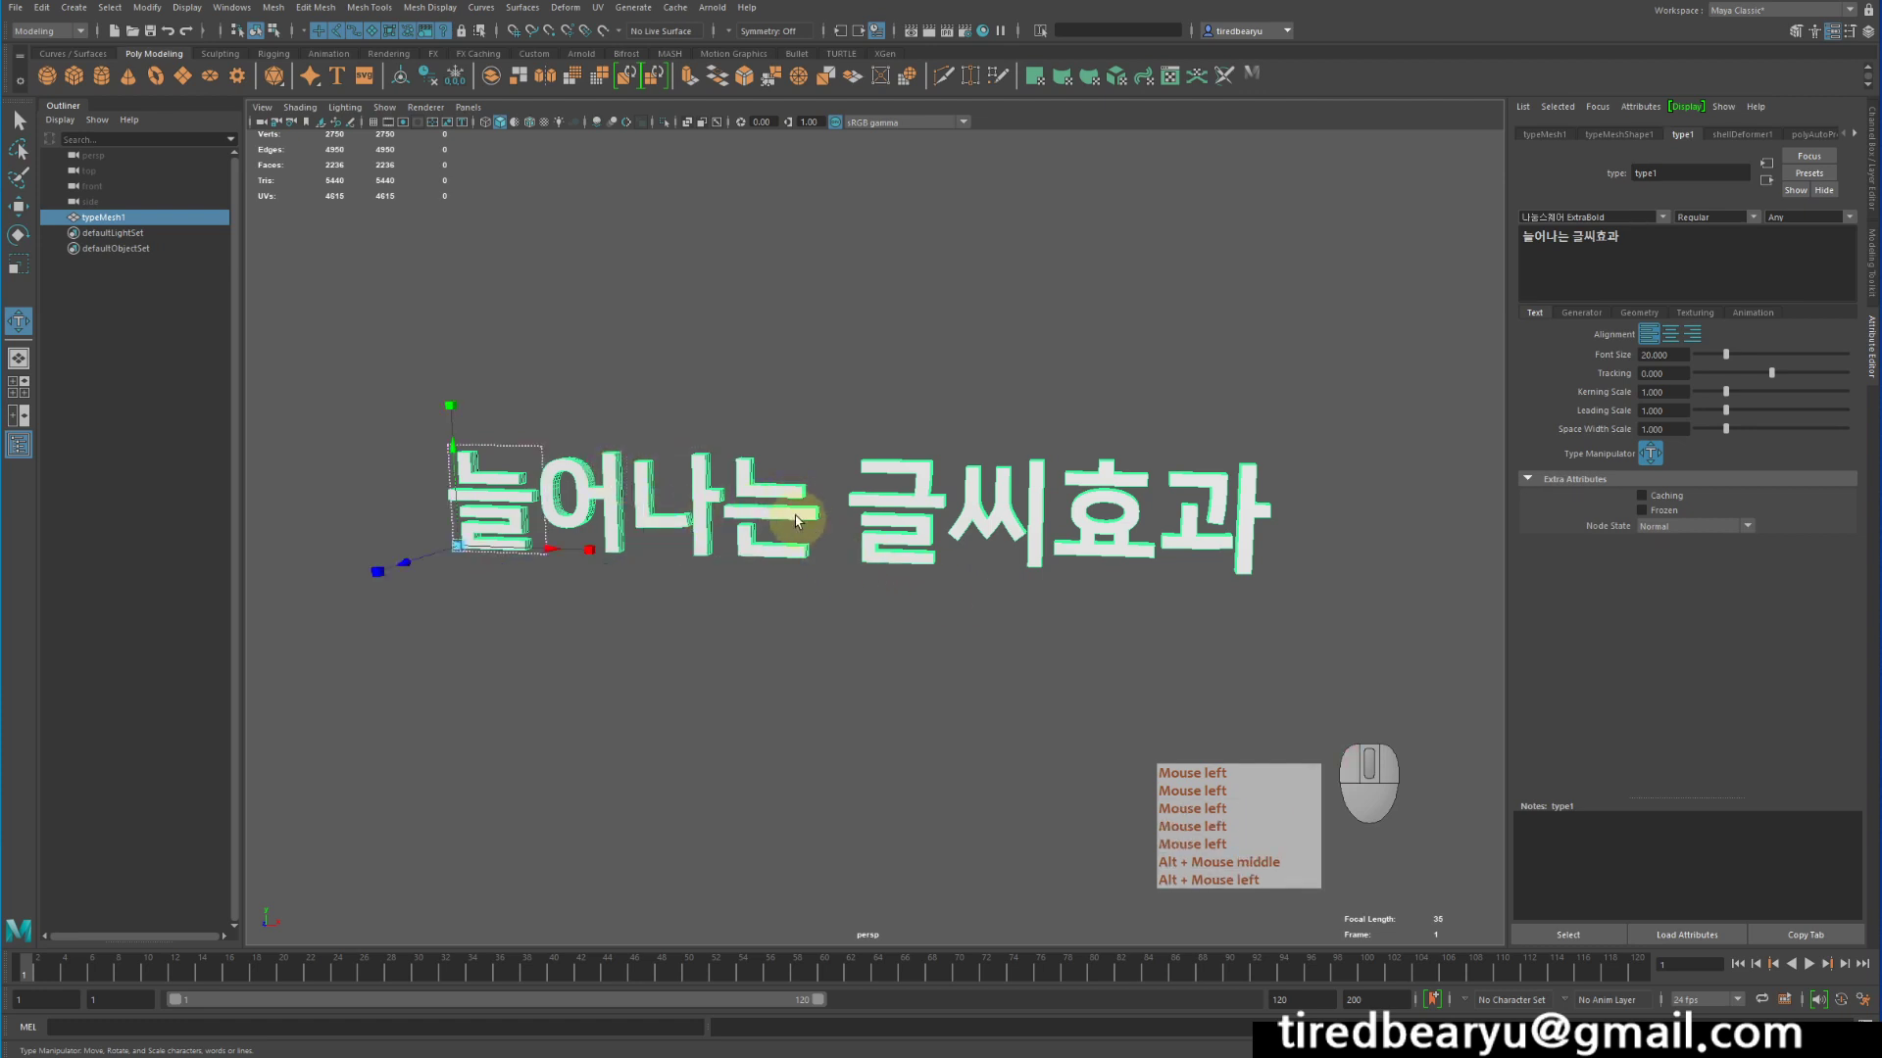
Scale down the character 는 with the Type Manipulator, keep it near the baseline, and deselect the text
click(795, 521)
drag(728, 459, 741, 435)
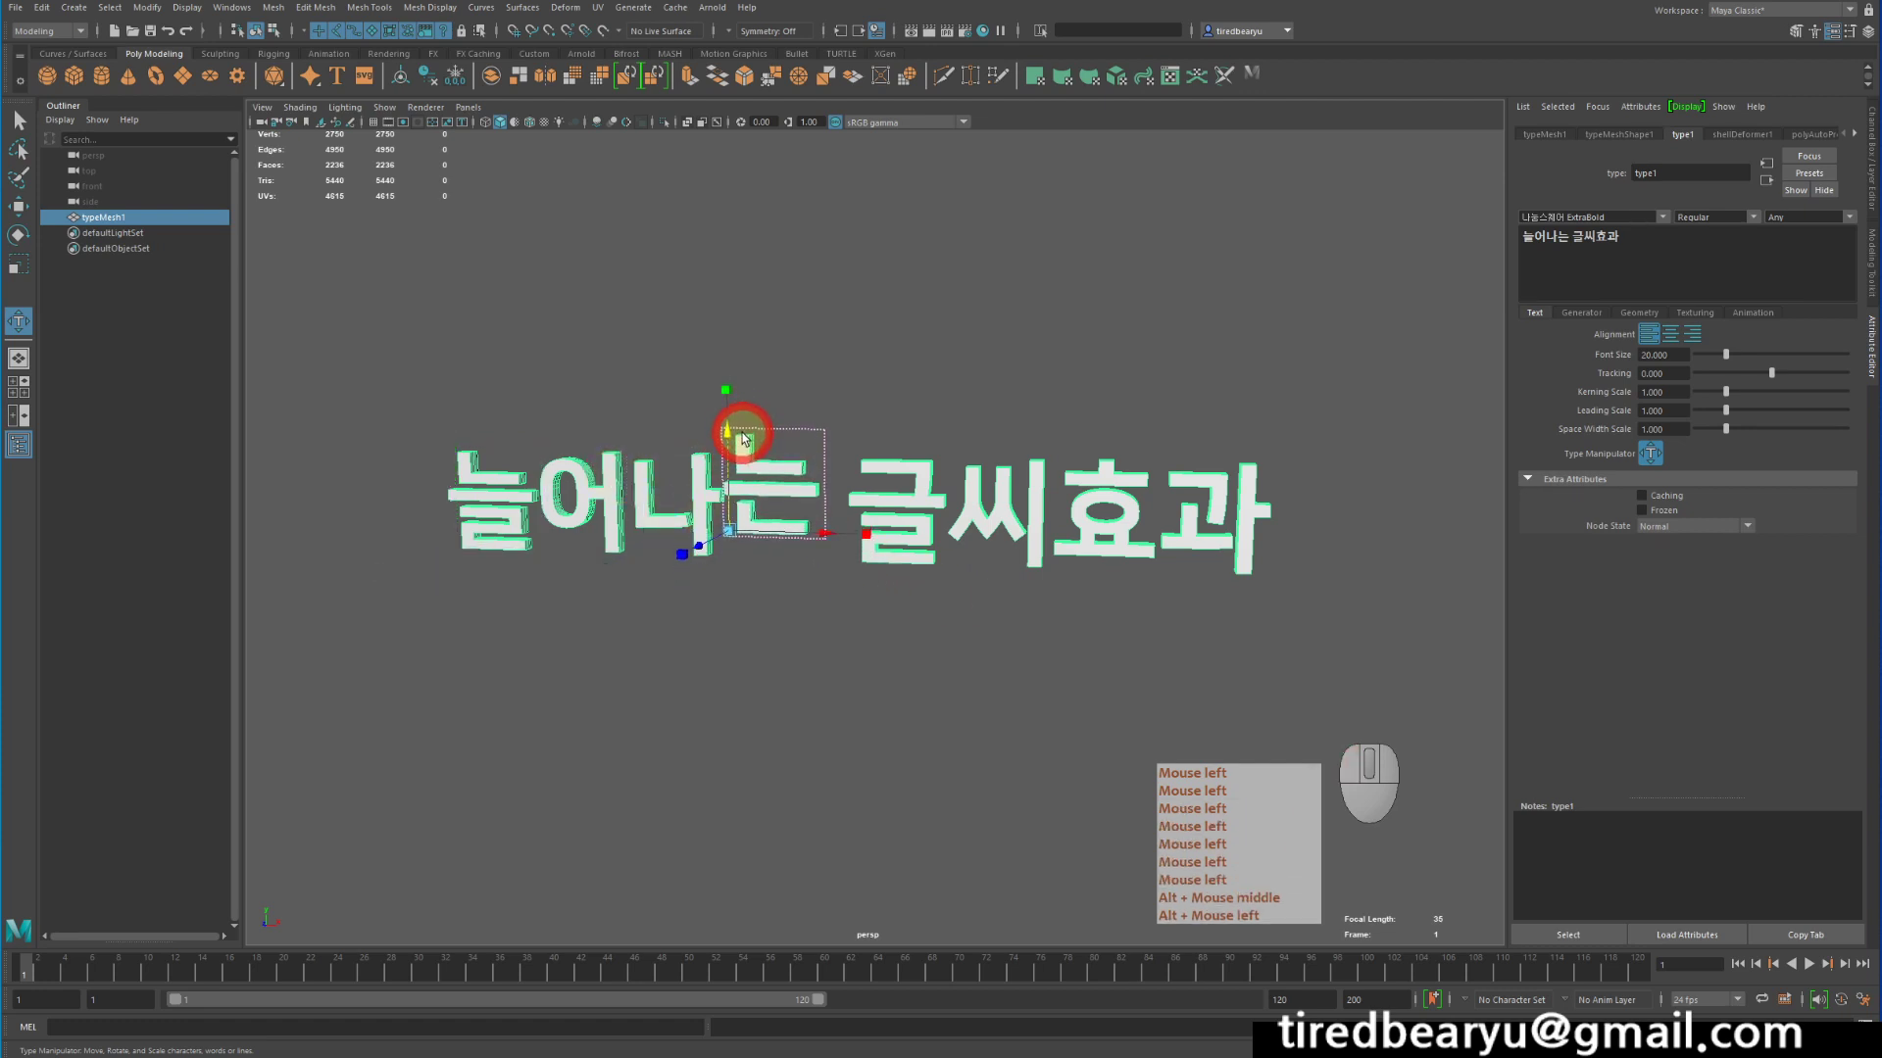
drag(729, 533, 609, 525)
drag(742, 451, 727, 455)
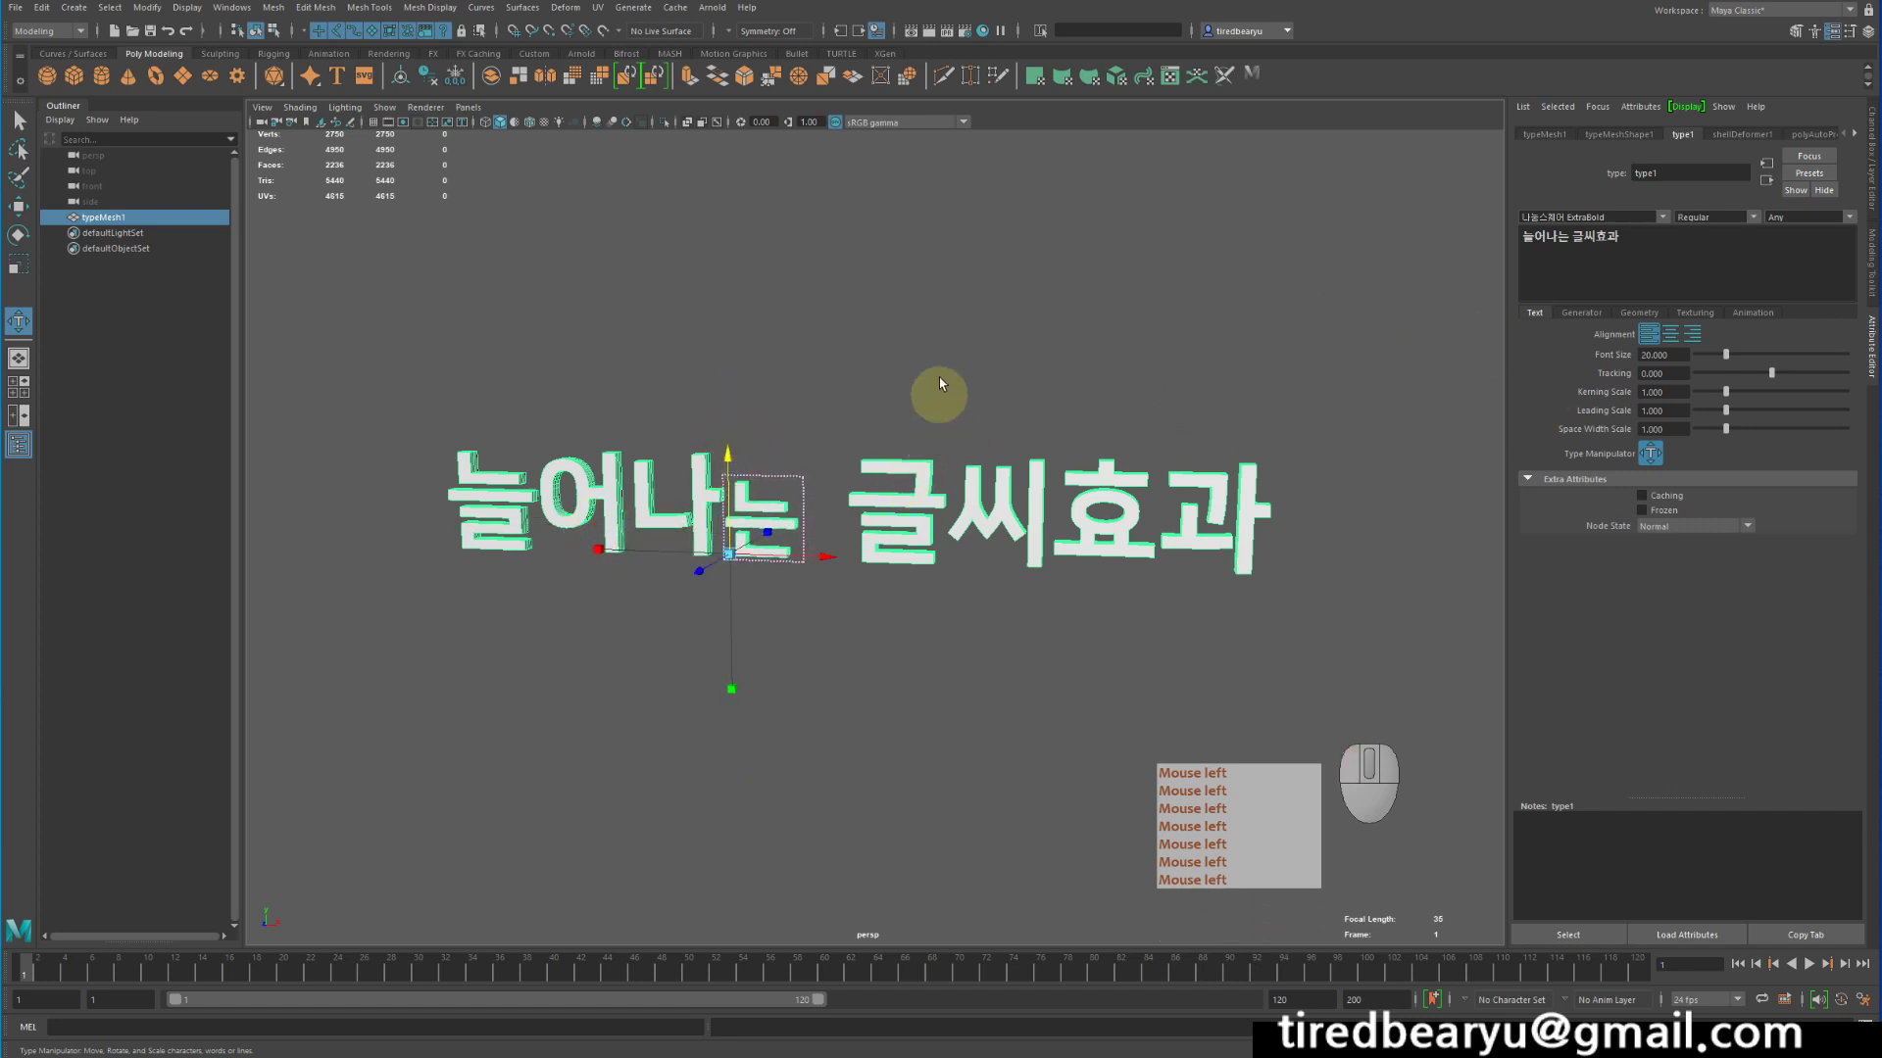
click(768, 395)
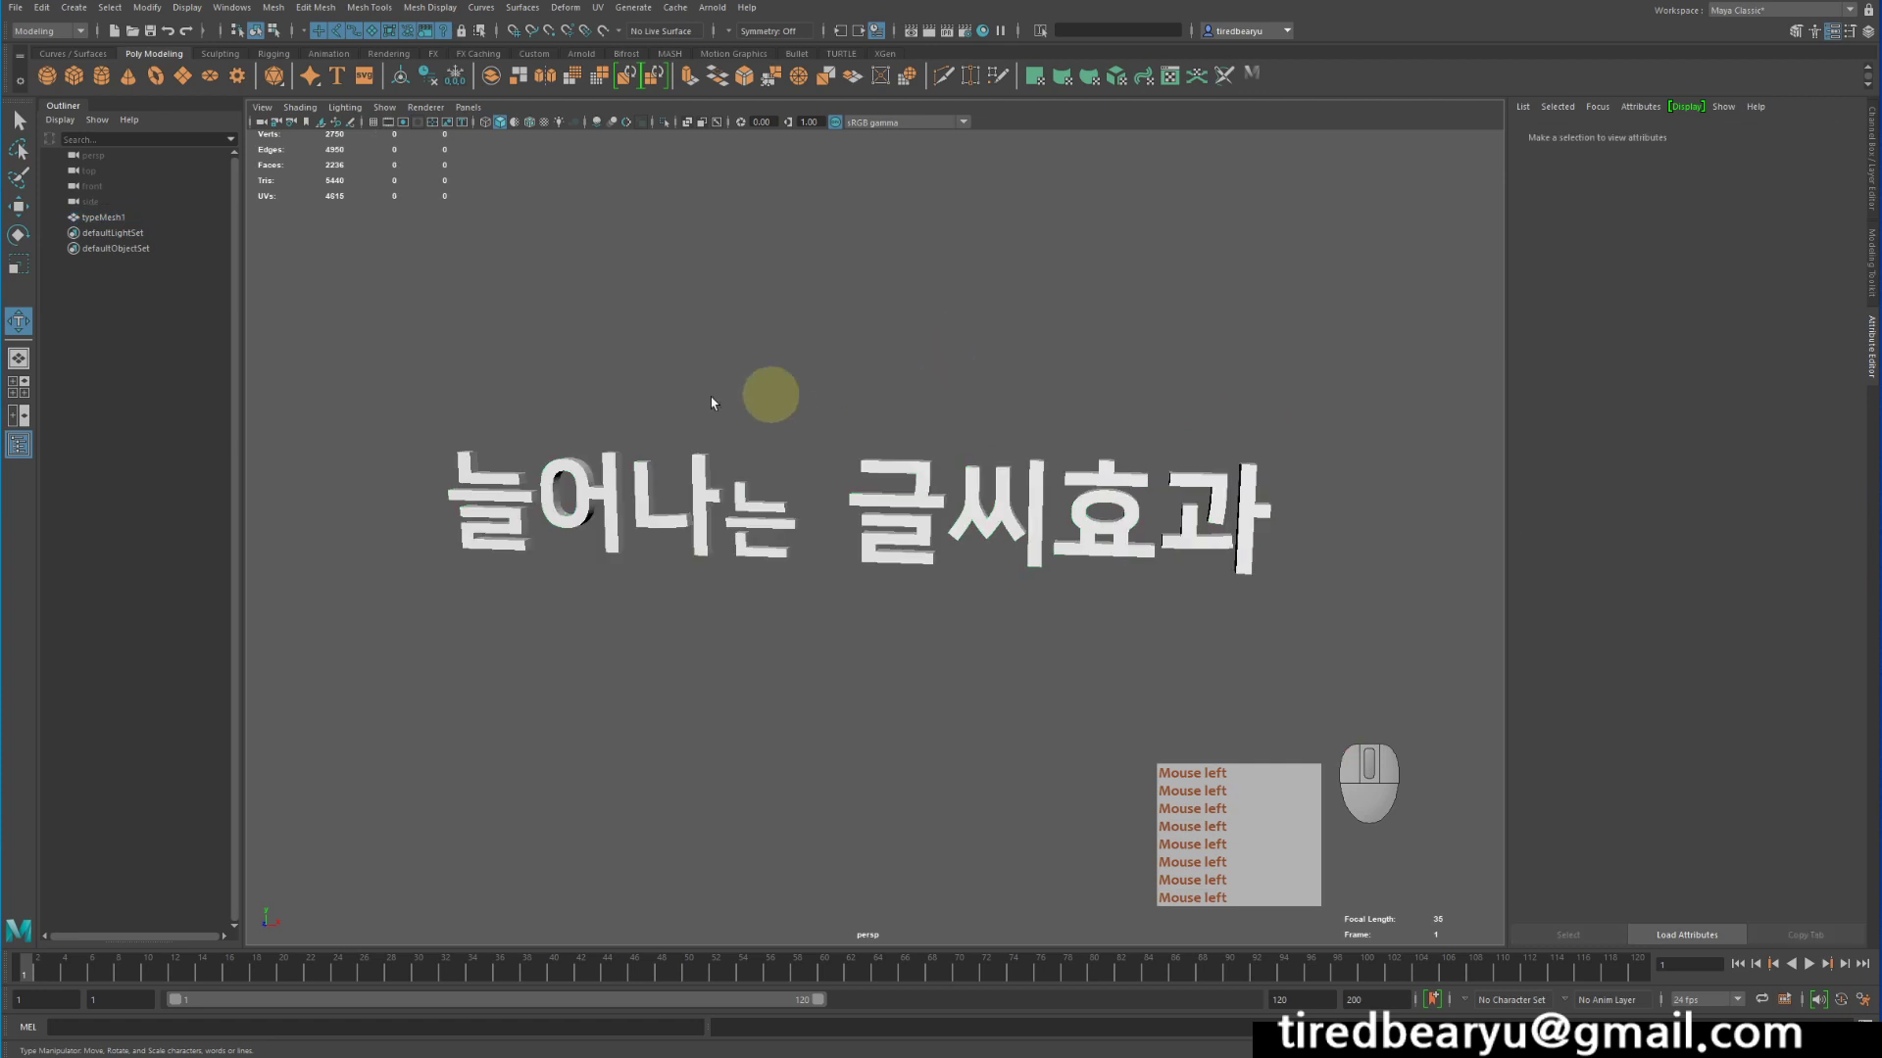
Scale down the character 씨 in the second word with the Type Manipulator and deselect the text
click(1009, 547)
click(947, 562)
drag(948, 562, 730, 547)
click(1117, 323)
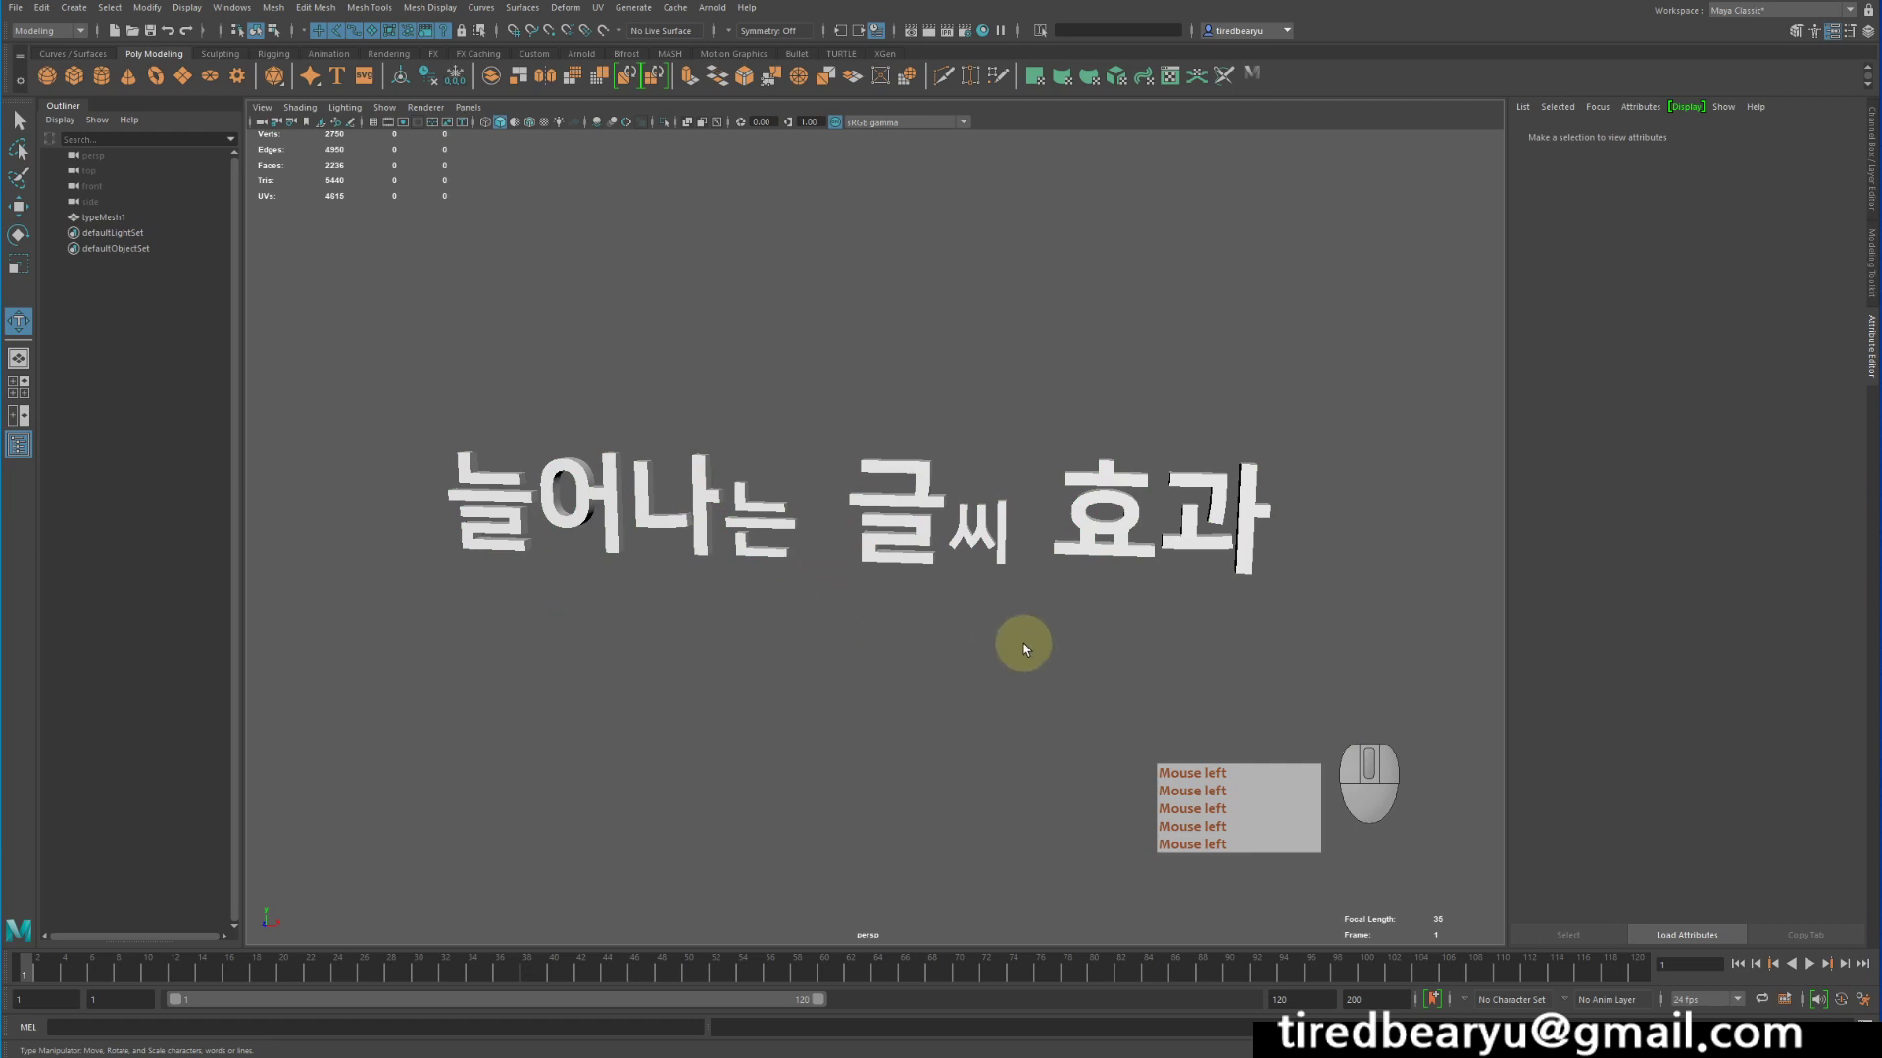
Select the character 어 and show the Generator settings of the type node
click(588, 495)
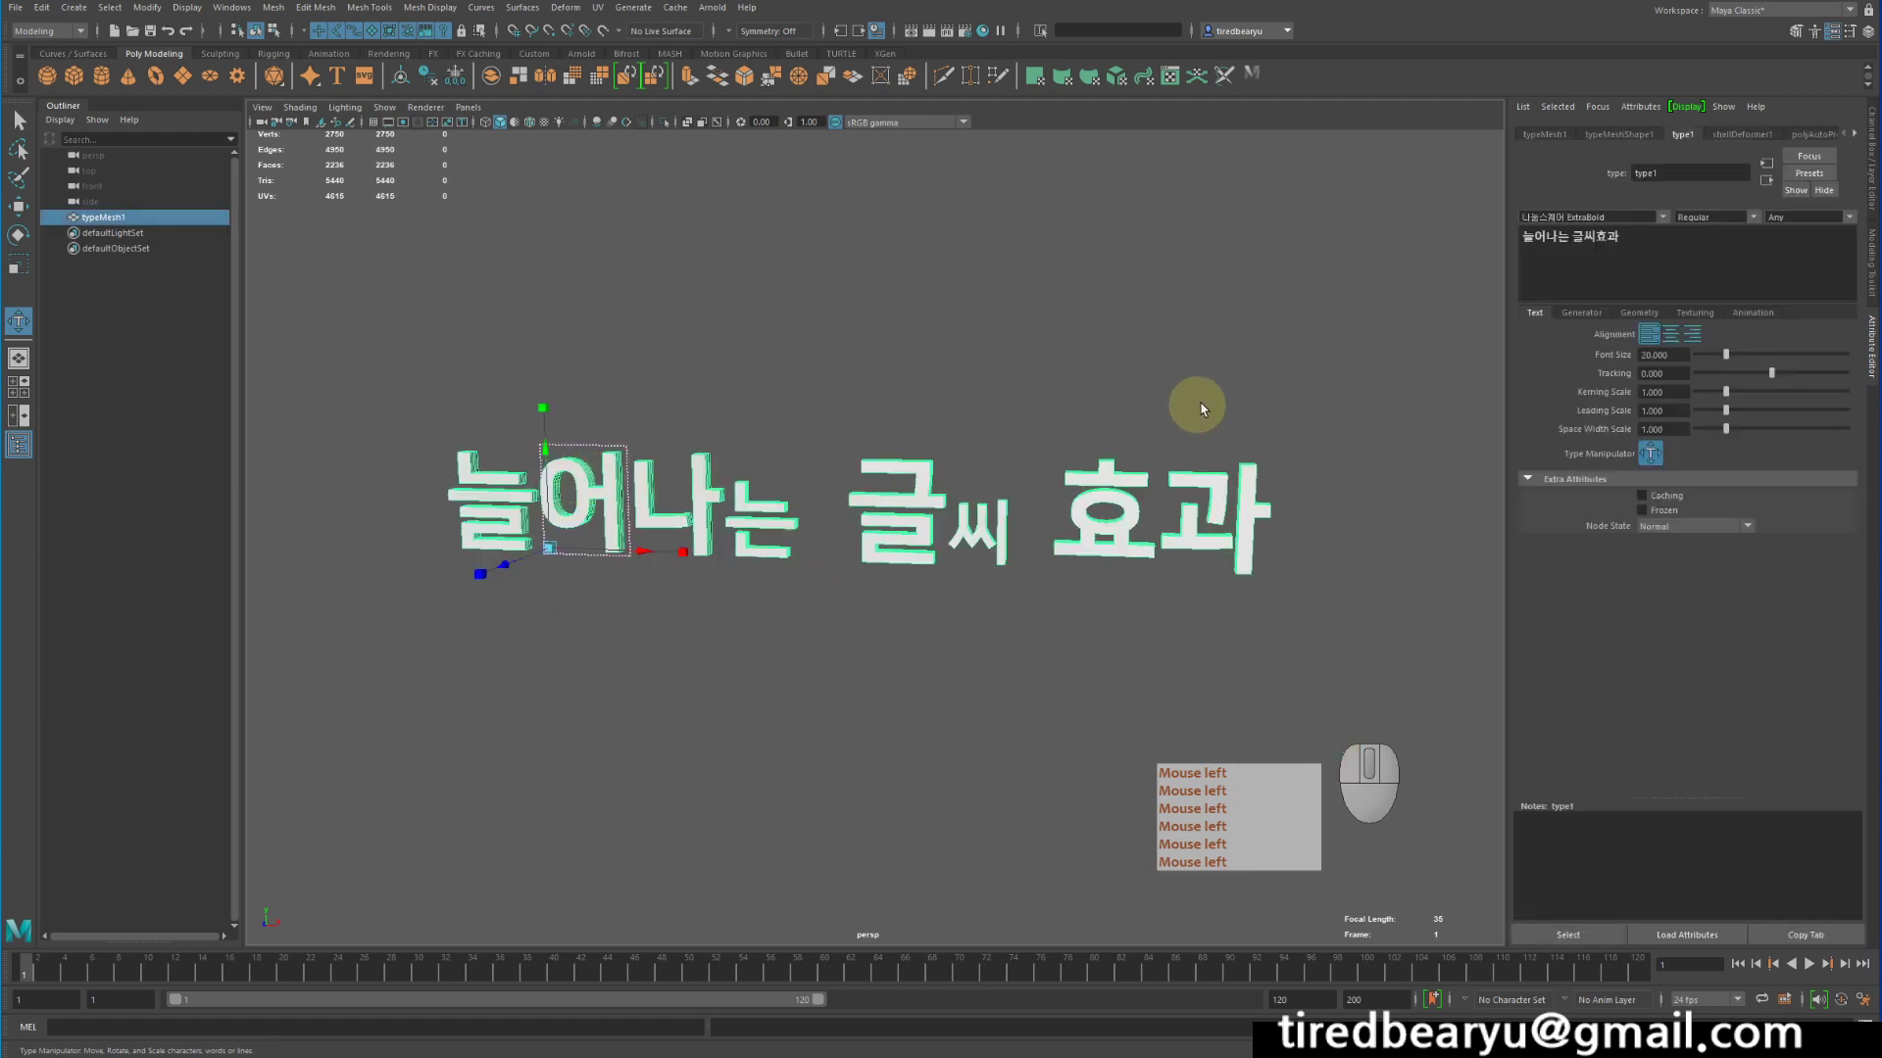
click(1244, 391)
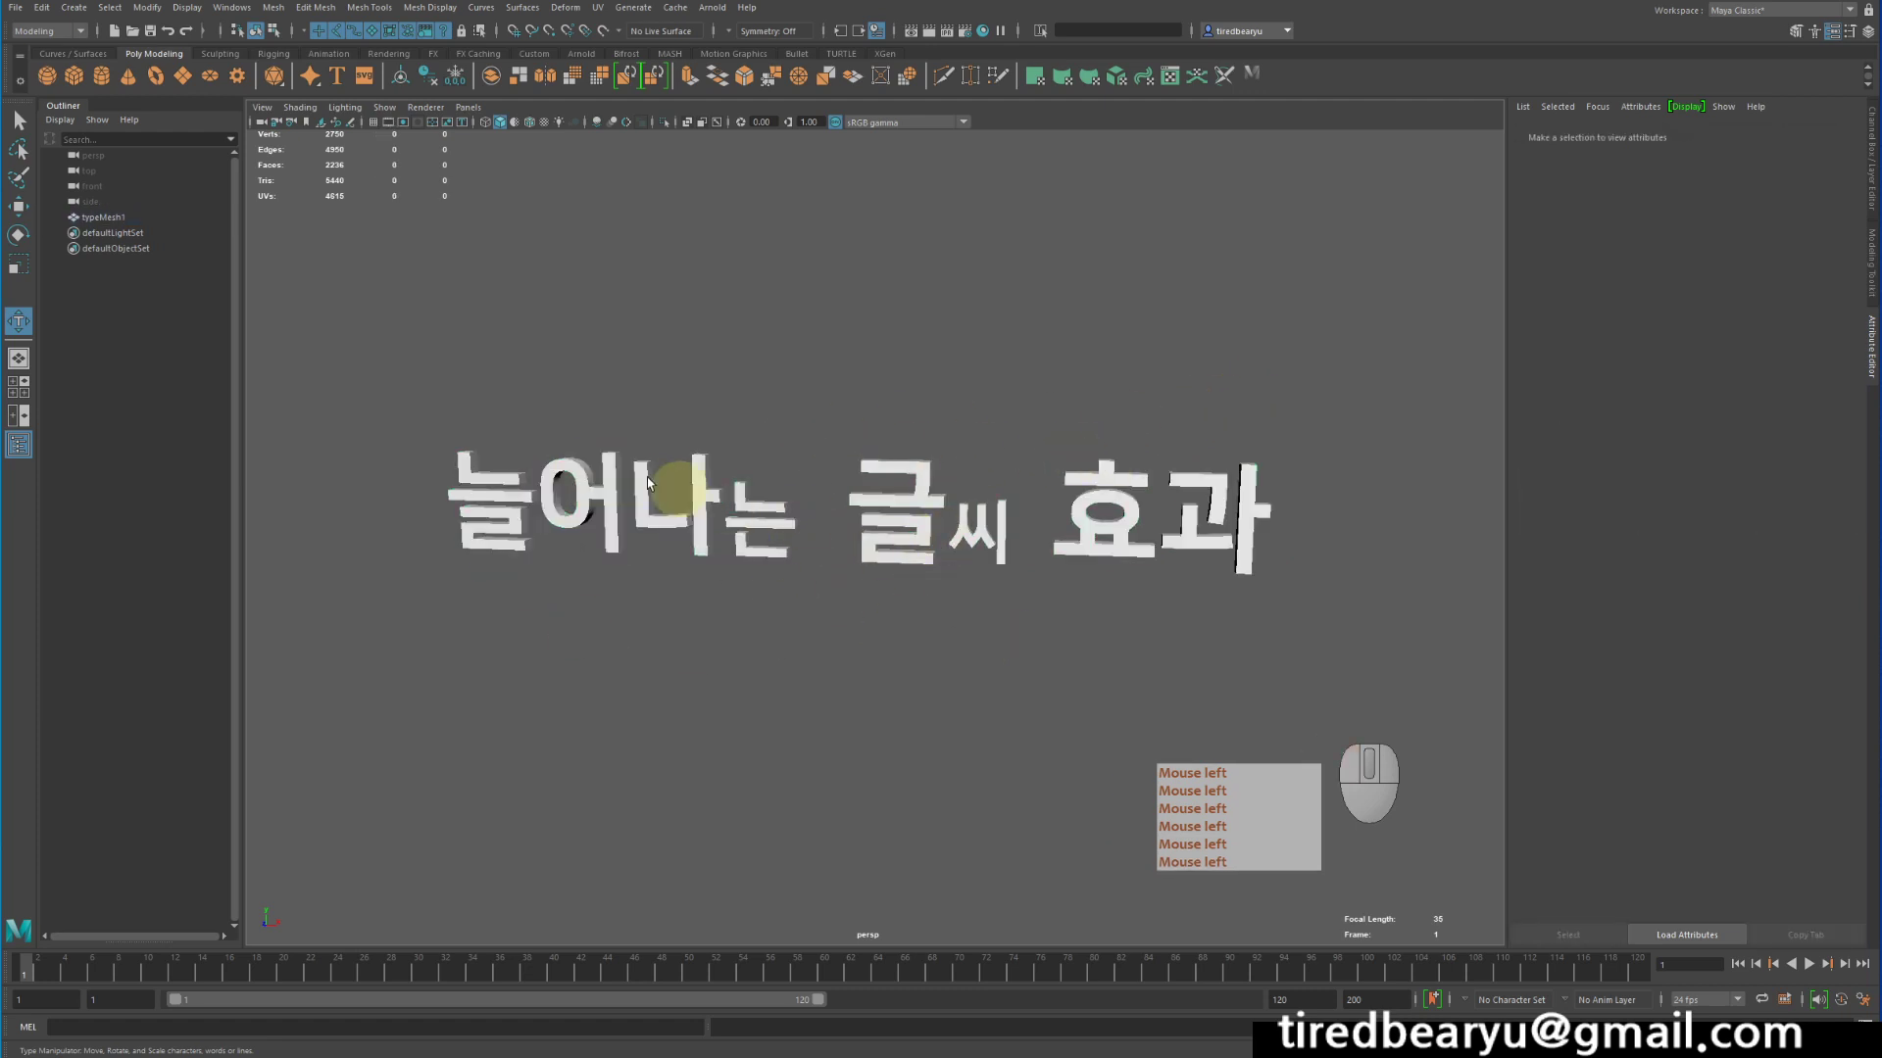
click(608, 470)
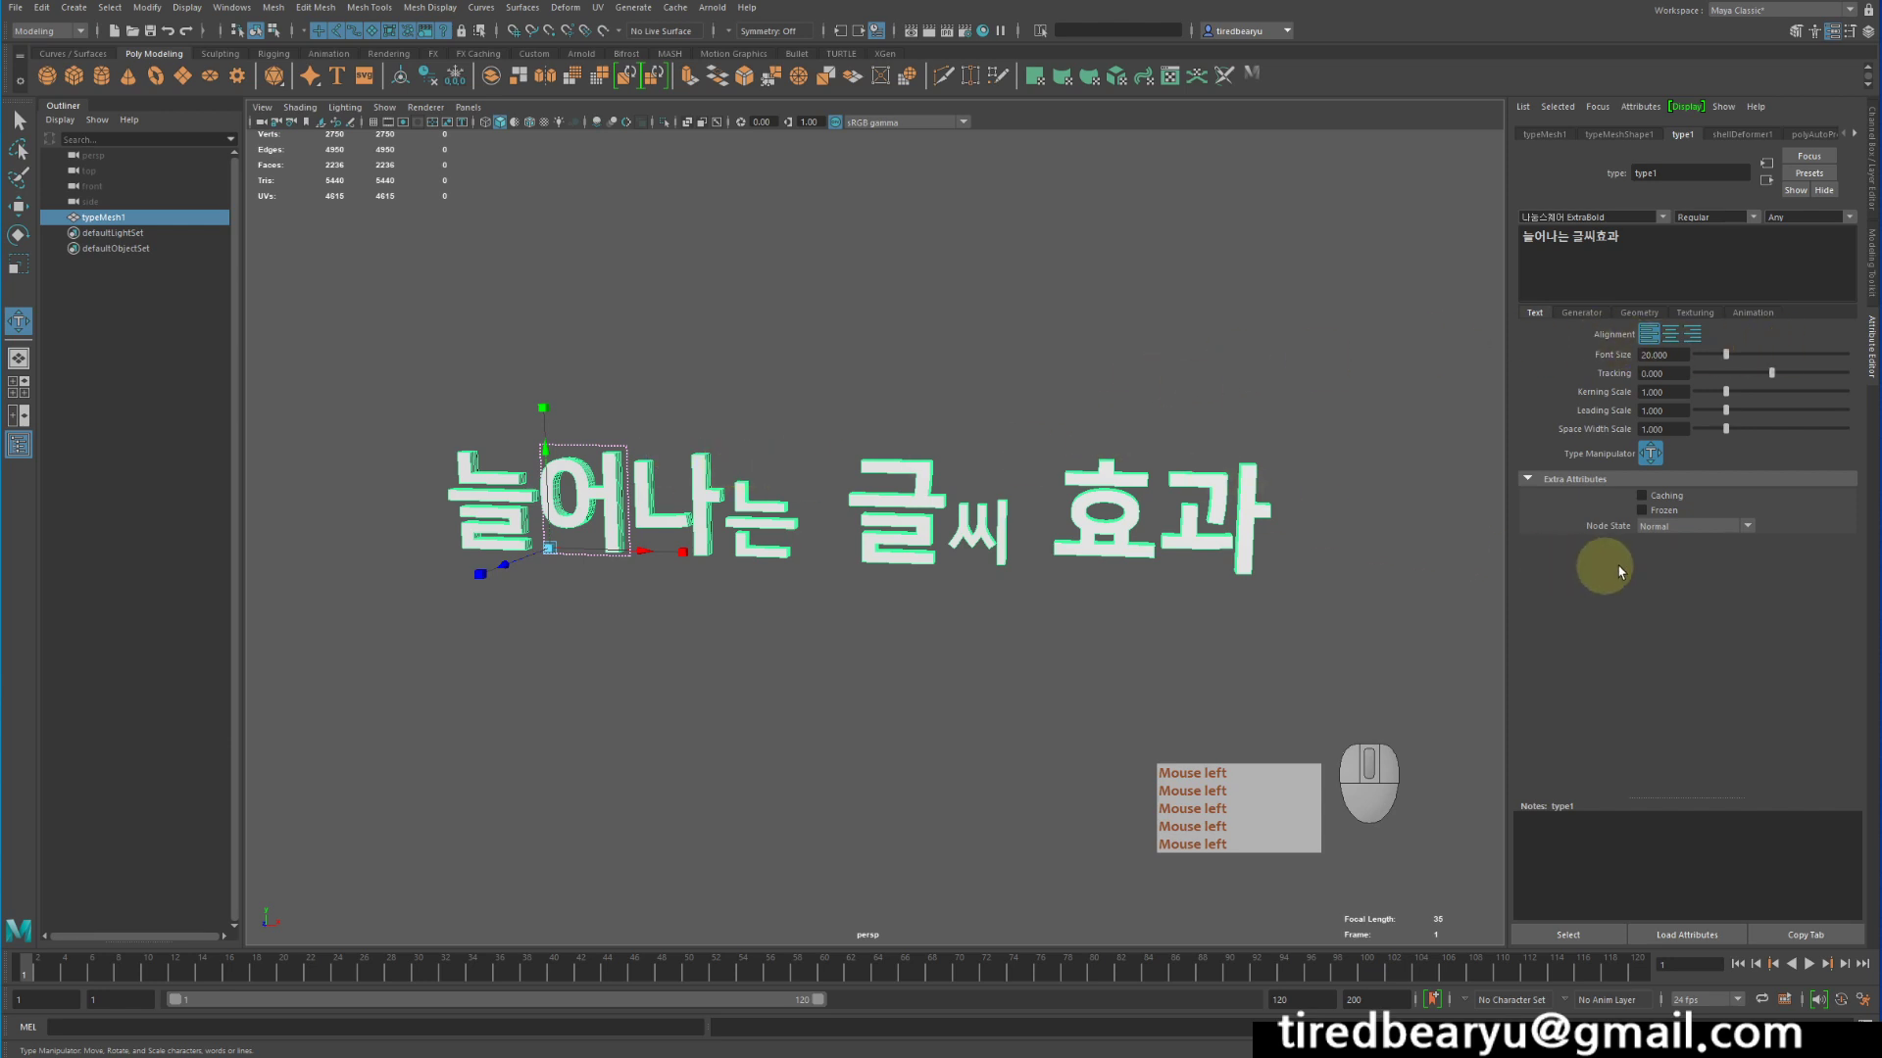
click(1590, 322)
click(1590, 320)
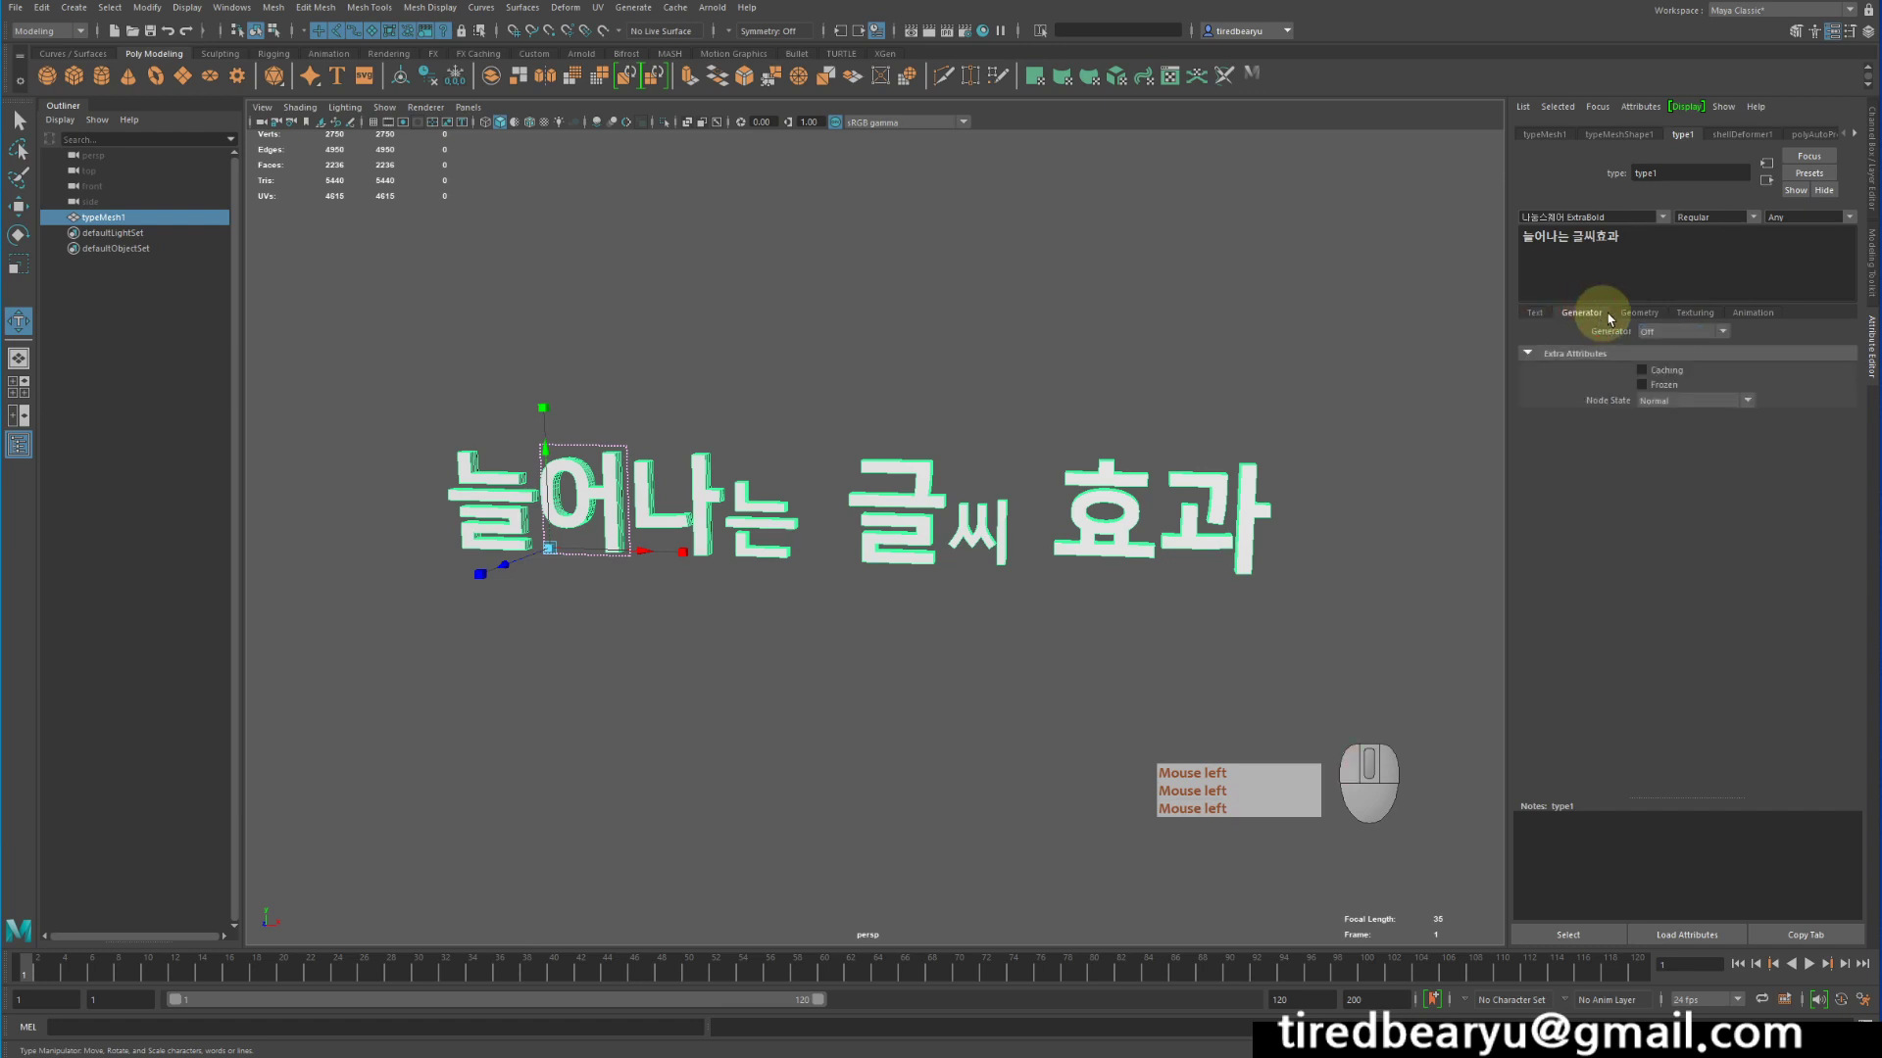
Go through the type node's Geometry and Texturing settings, and enable Animate in its Animation settings
click(1640, 313)
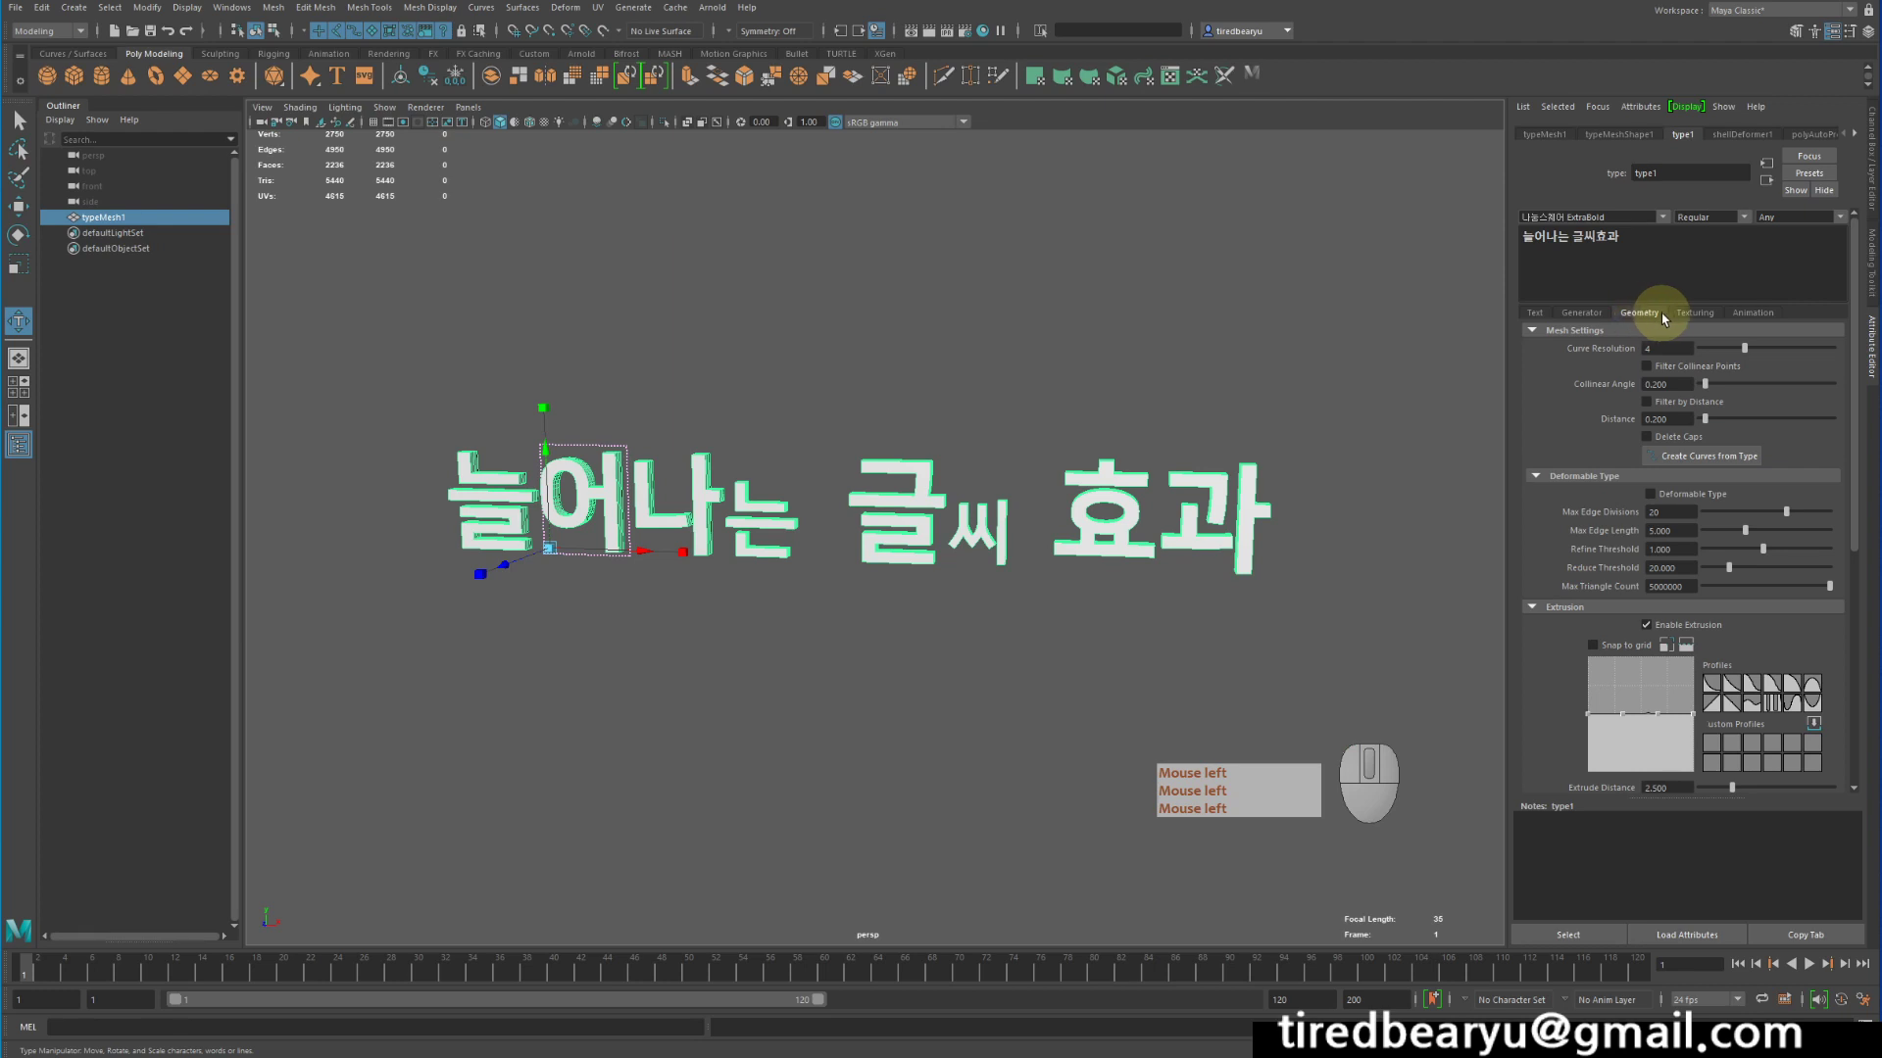
click(1692, 314)
click(1759, 313)
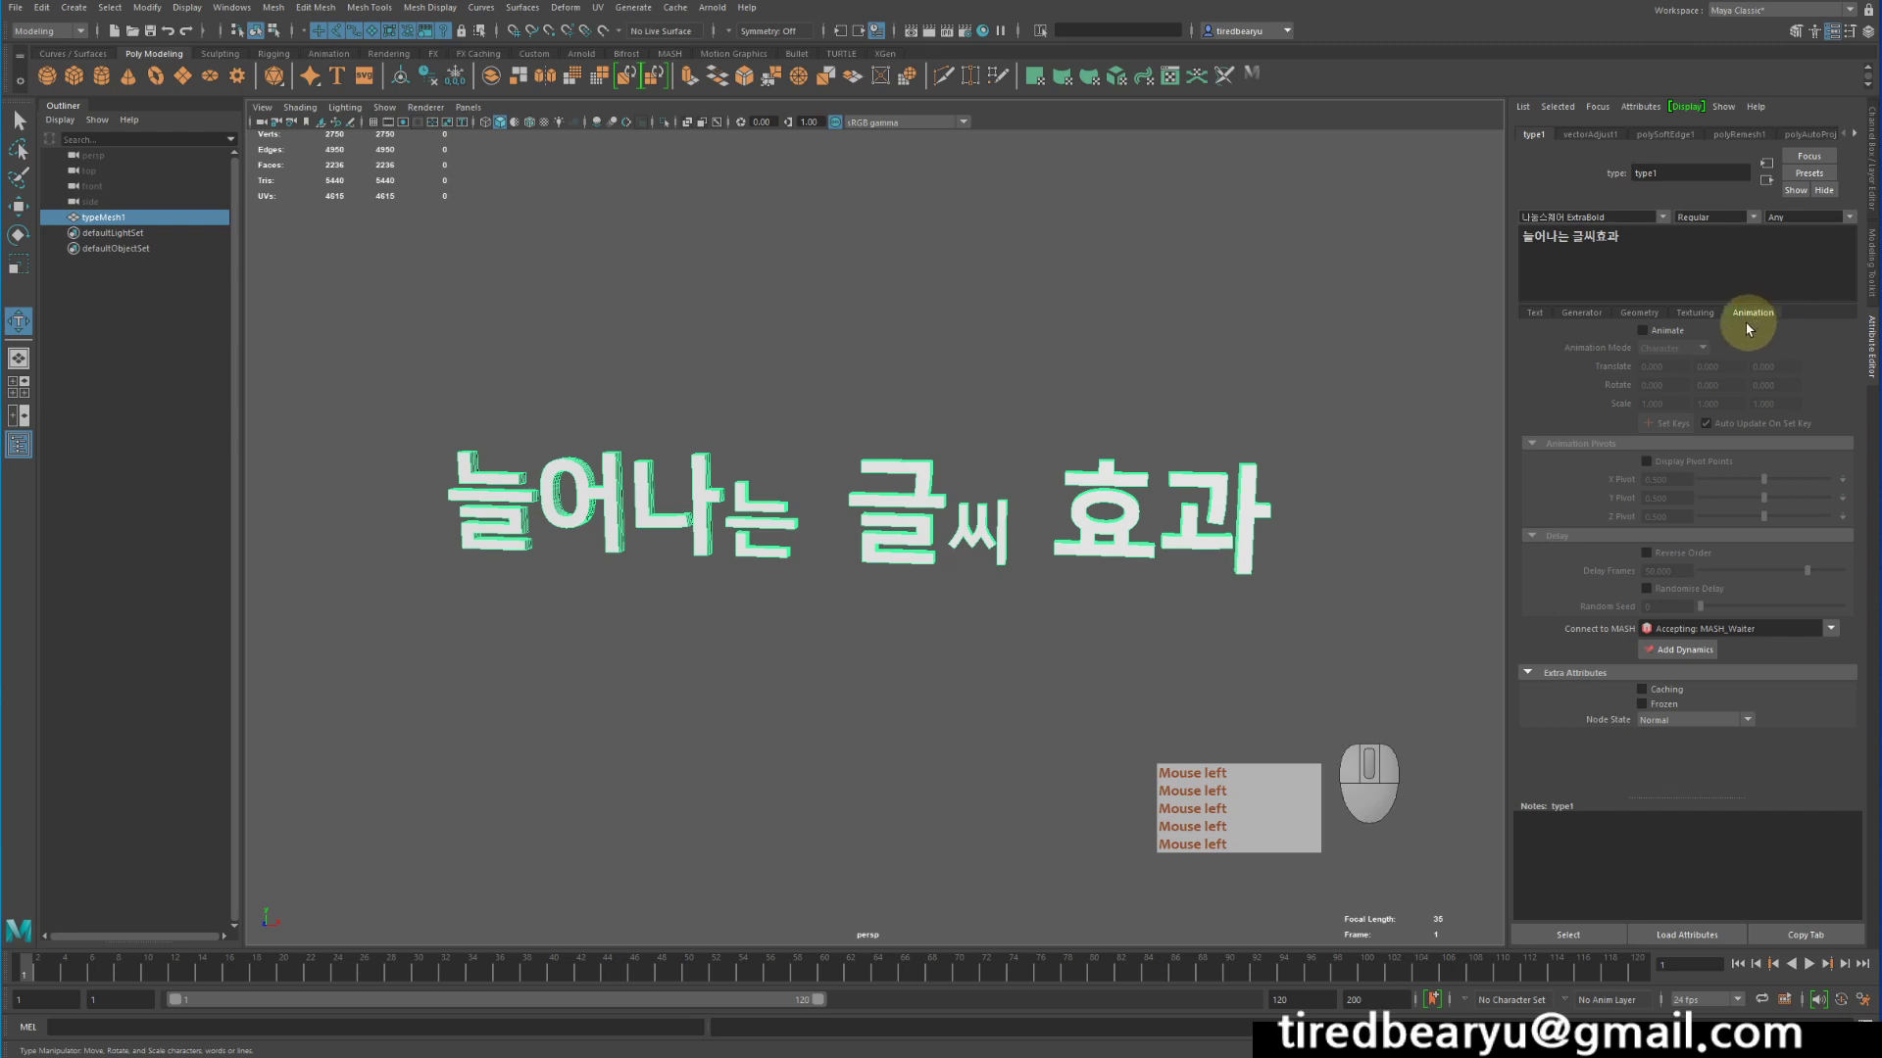
alt+drag(677, 460, 744, 456)
alt+right_drag(744, 456, 663, 441)
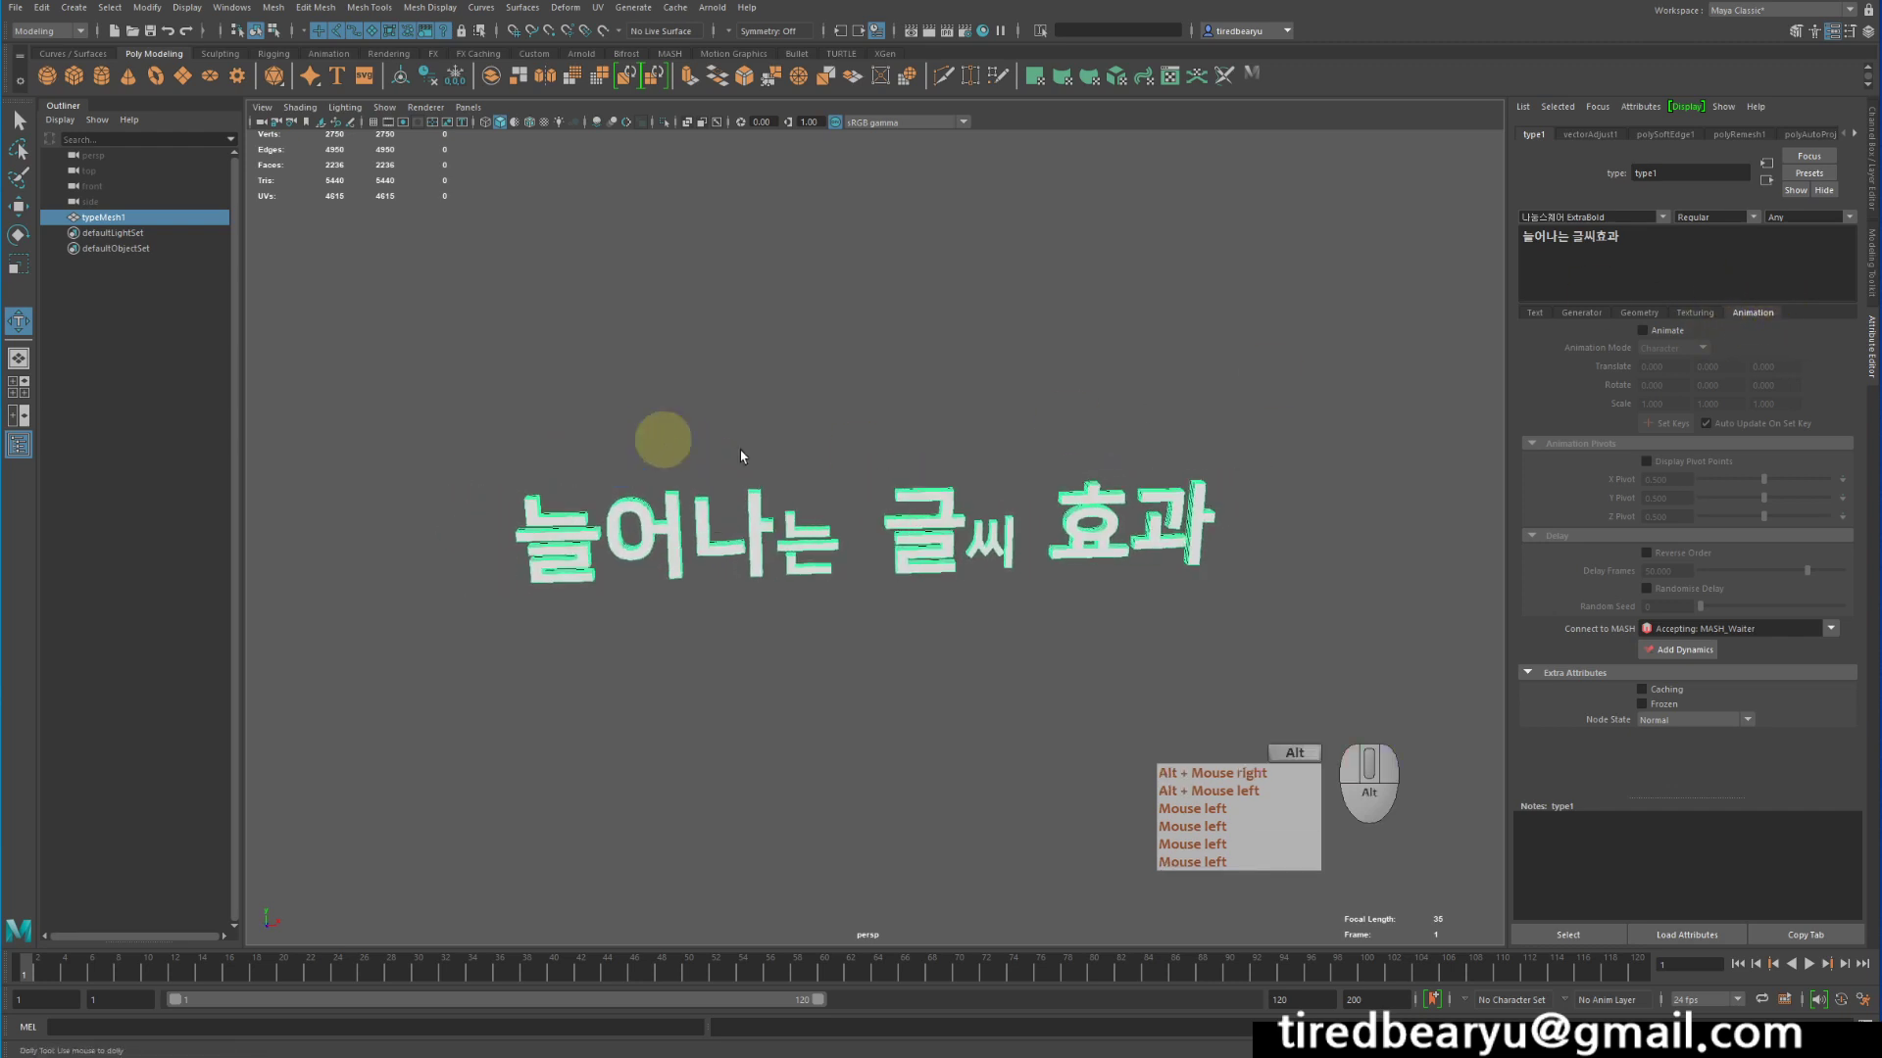
alt+middle_drag(663, 441, 683, 451)
alt+drag(725, 446, 774, 464)
alt+right_drag(774, 465, 871, 451)
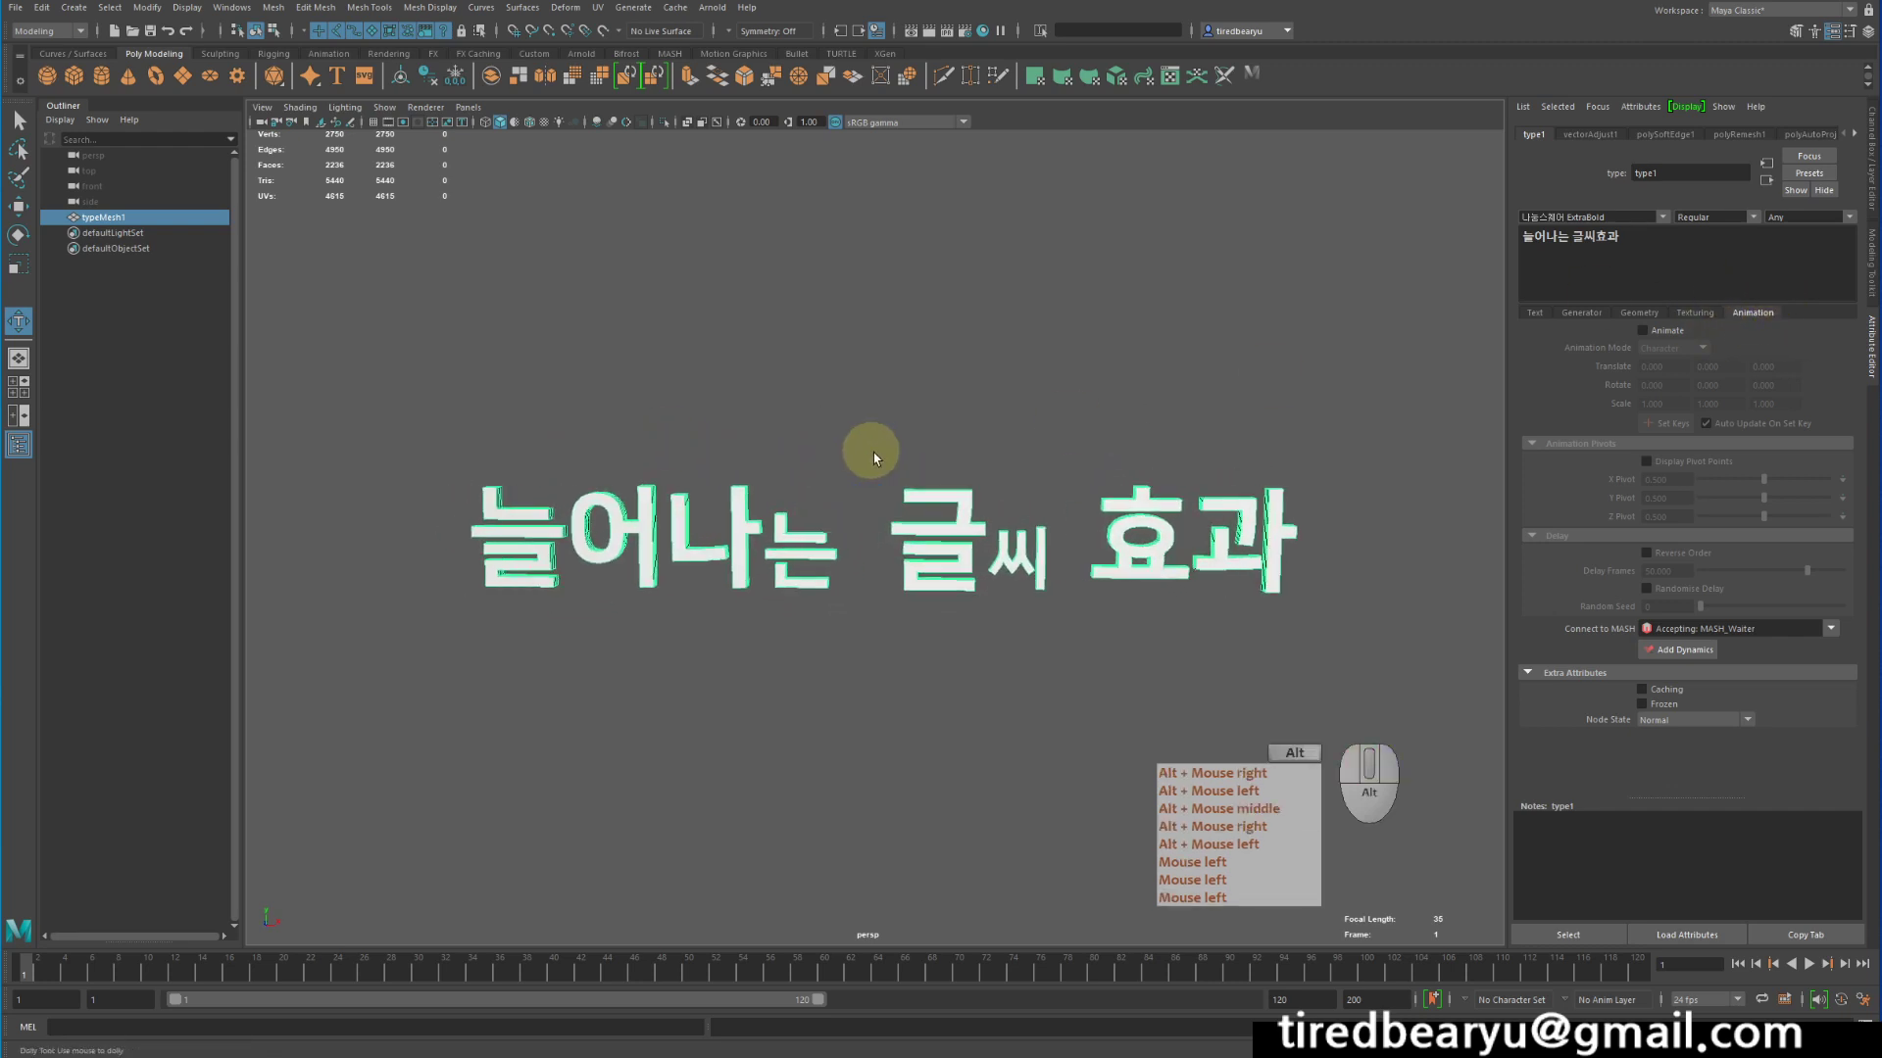
click(1643, 330)
alt+drag(860, 633, 895, 630)
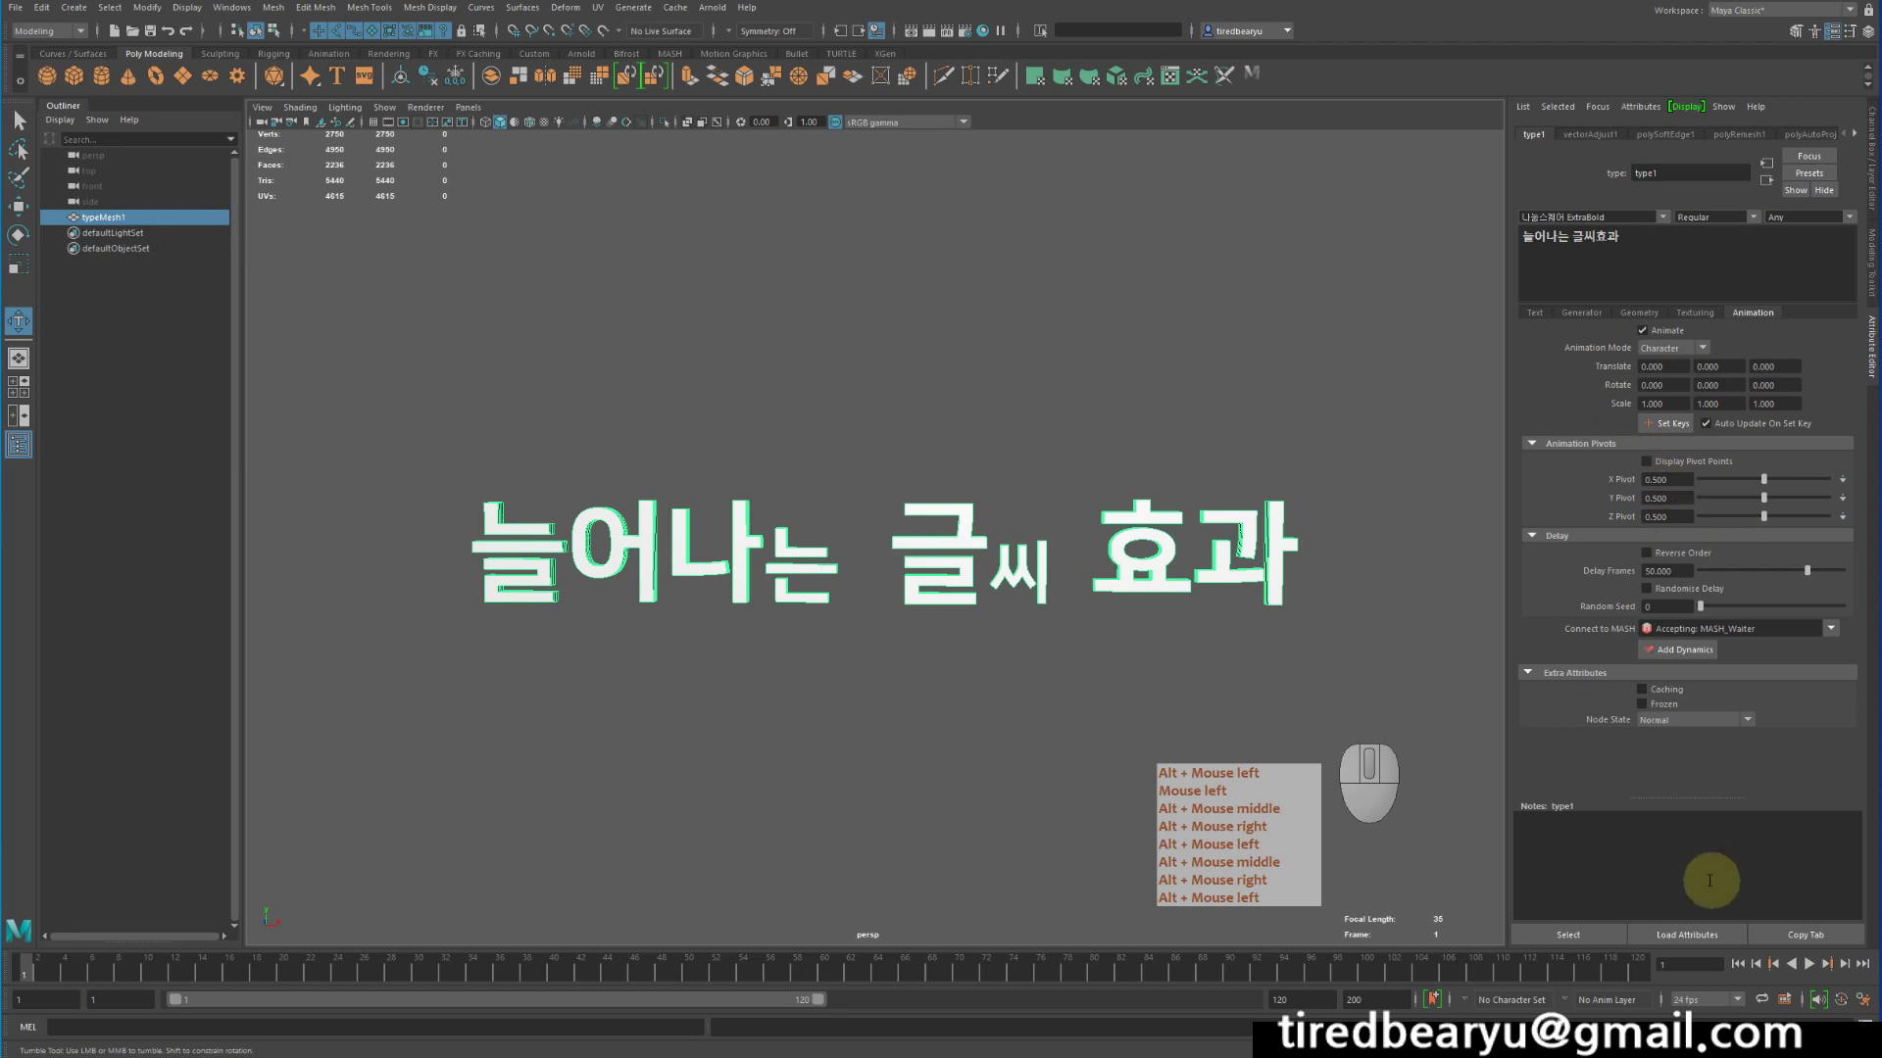
Play the timeline to check the text for motion, stop playback, and return to the first frame
mouse_move(27, 974)
mouse_down()
mouse_move(592, 982)
mouse_move(6, 953)
mouse_up()
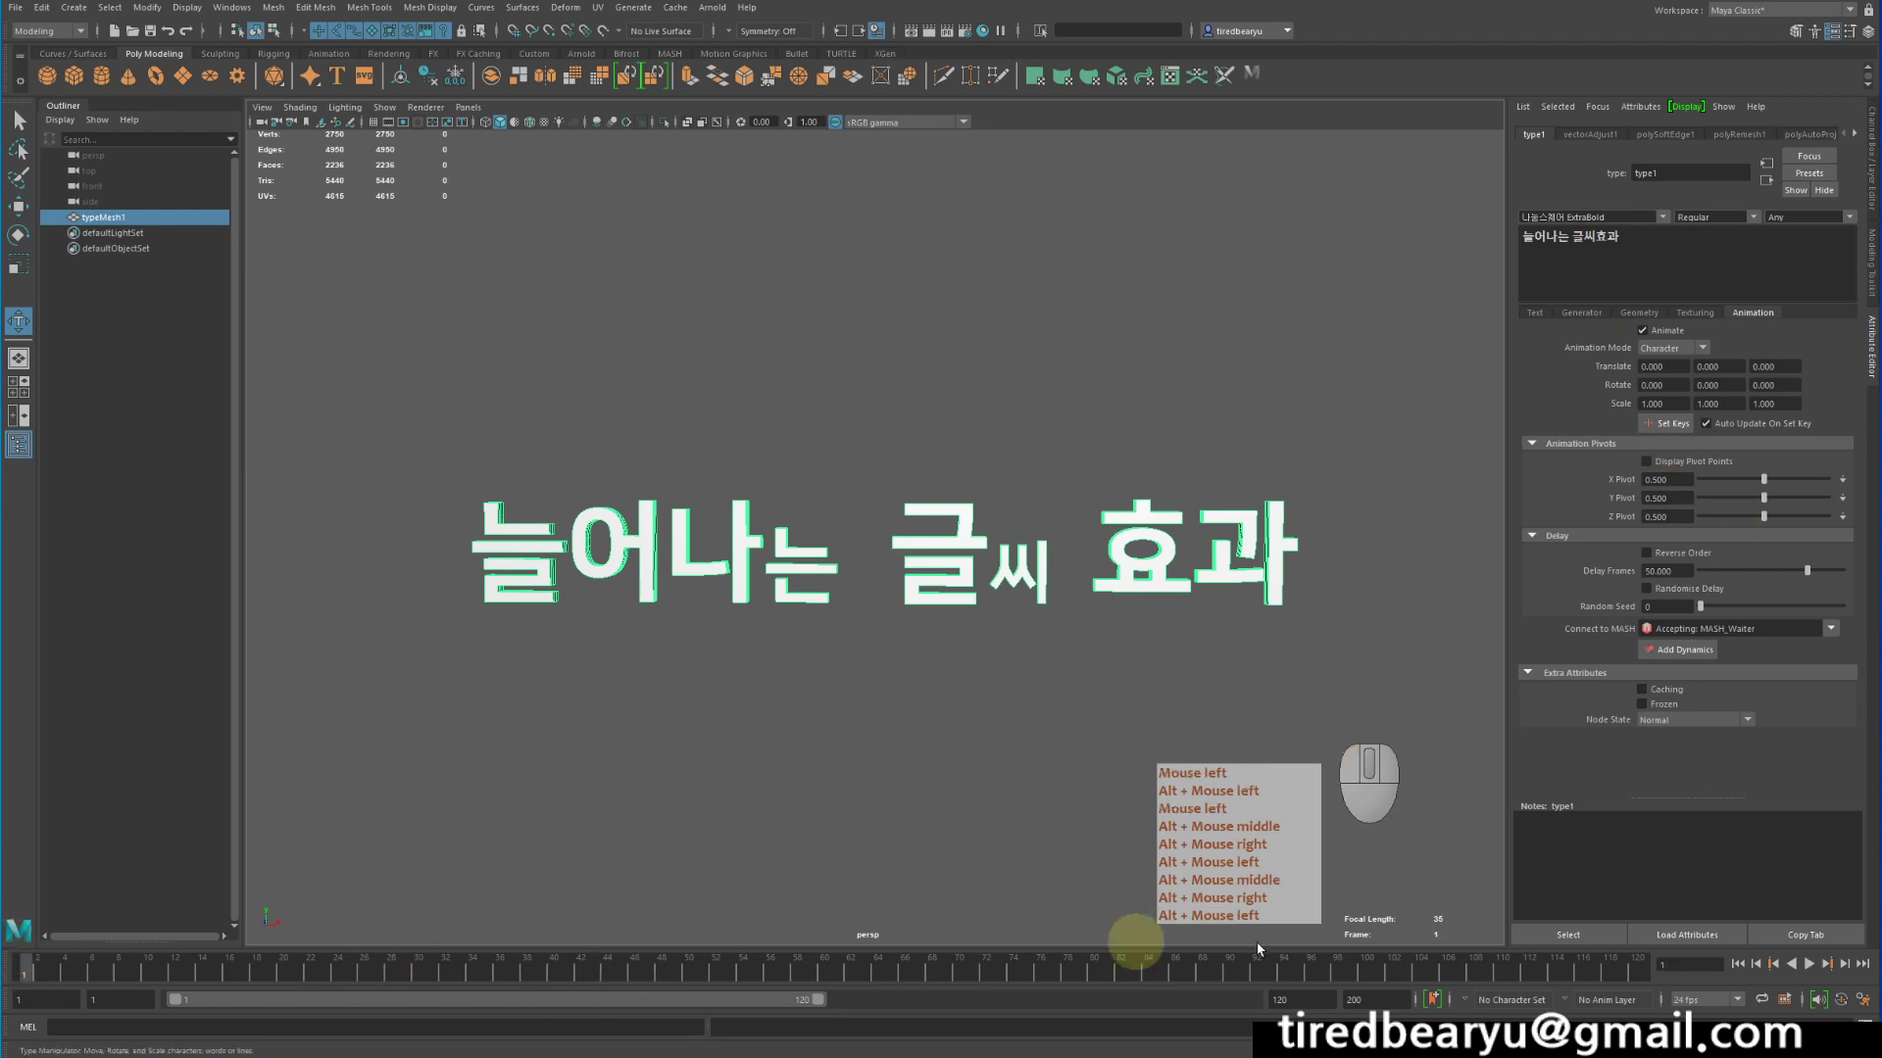
click(1809, 965)
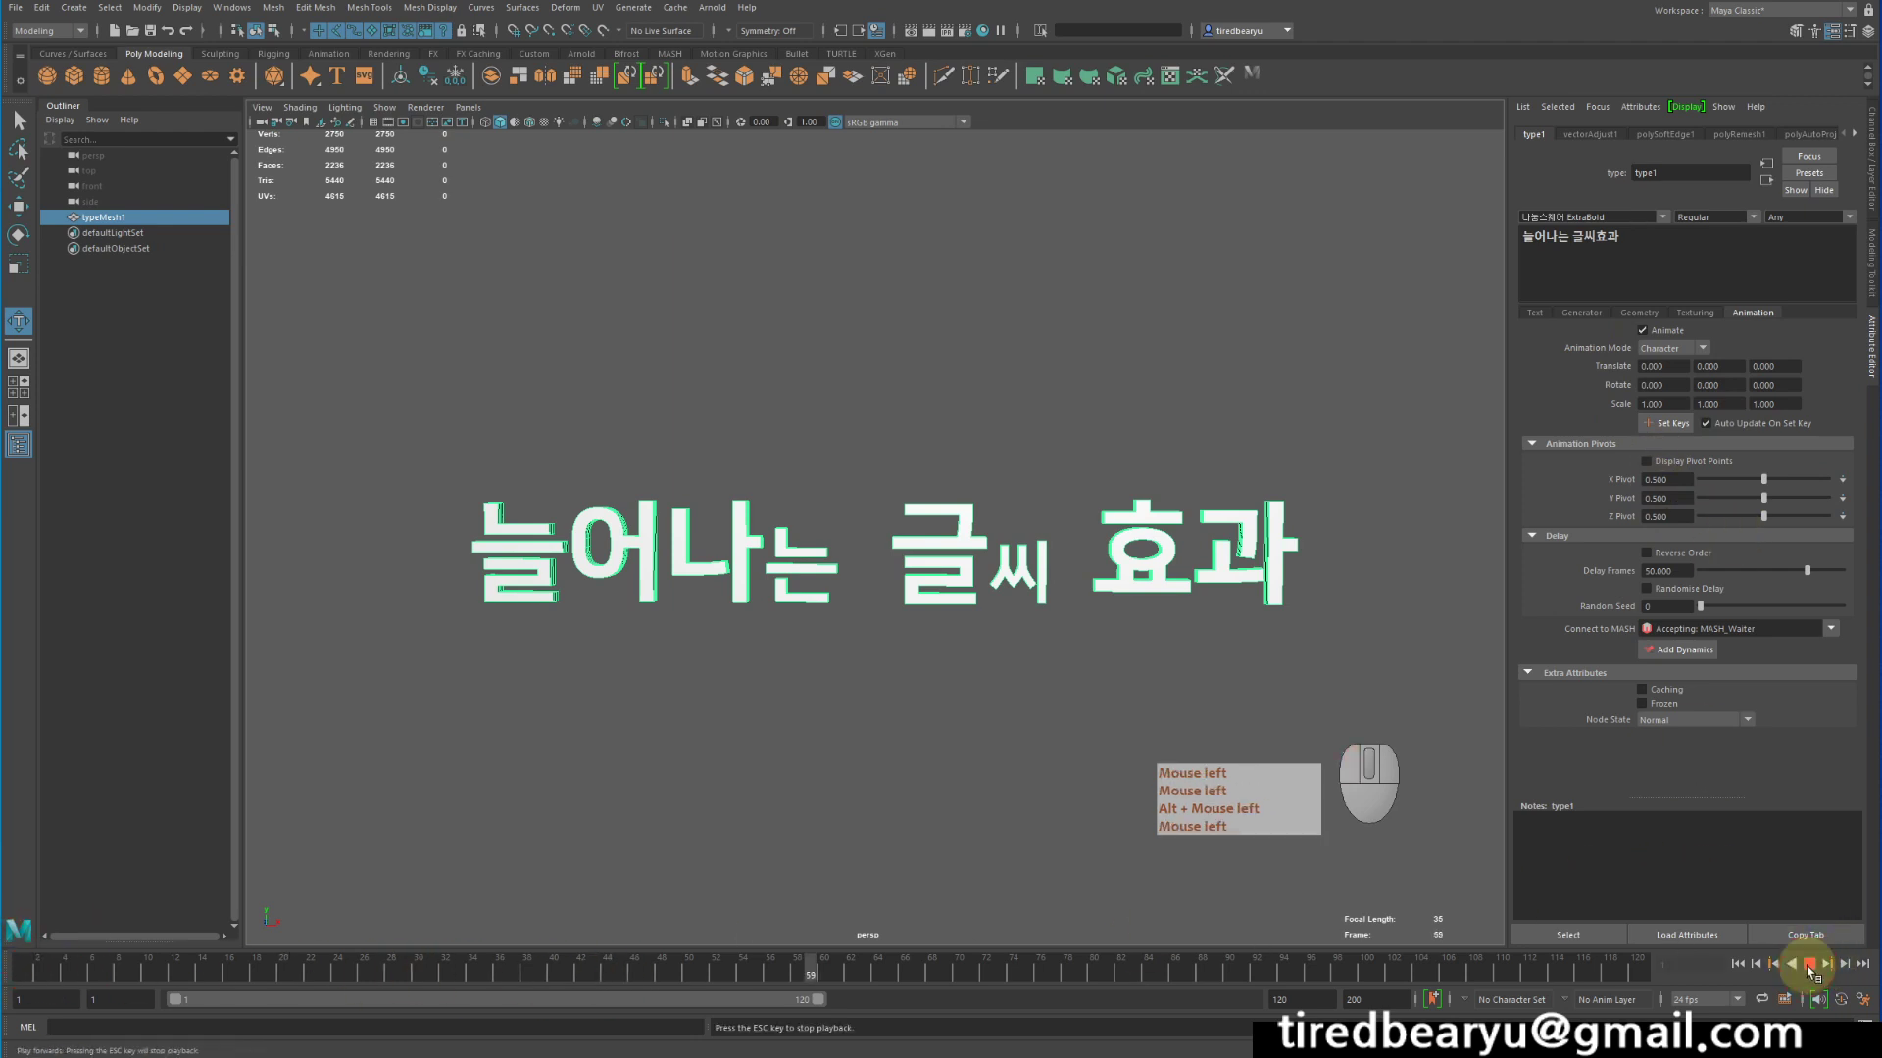
click(1809, 965)
click(1738, 964)
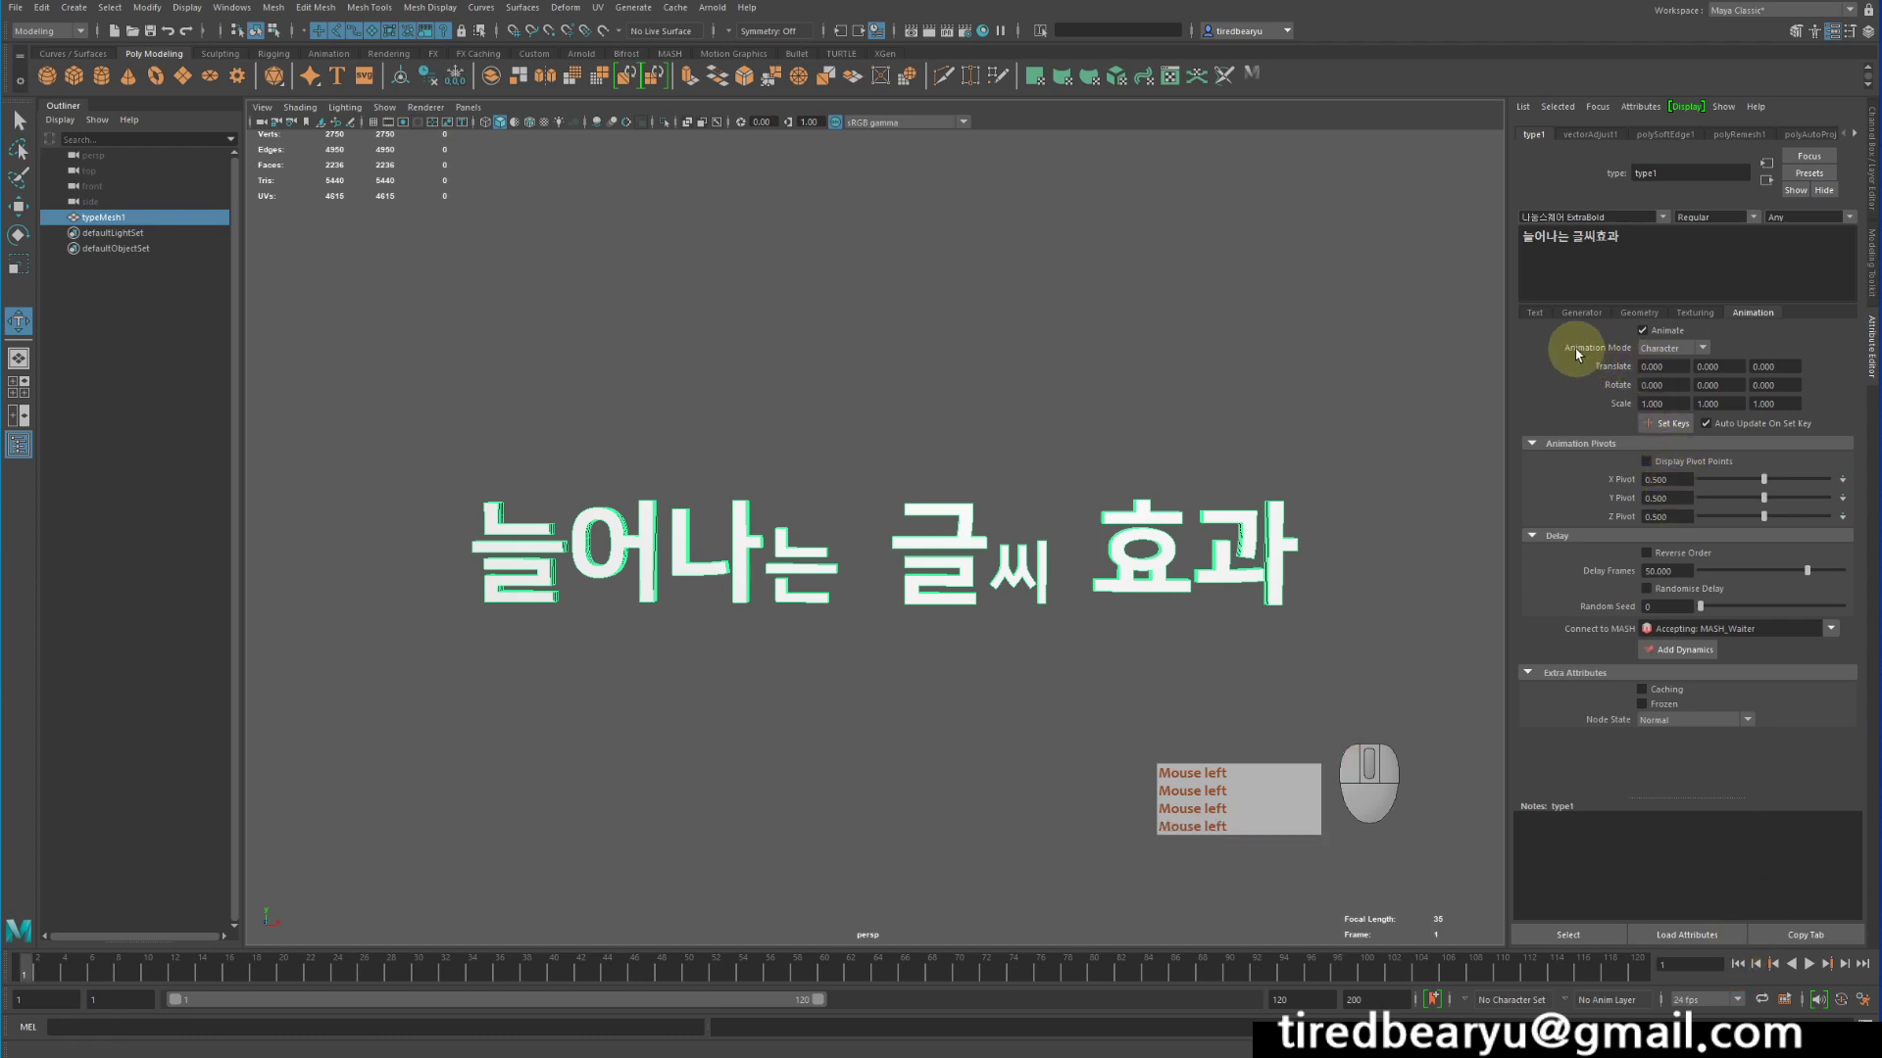
With Animation Mode on Character, set the type's X translation to 200 at frame 1 and set keys
click(1667, 351)
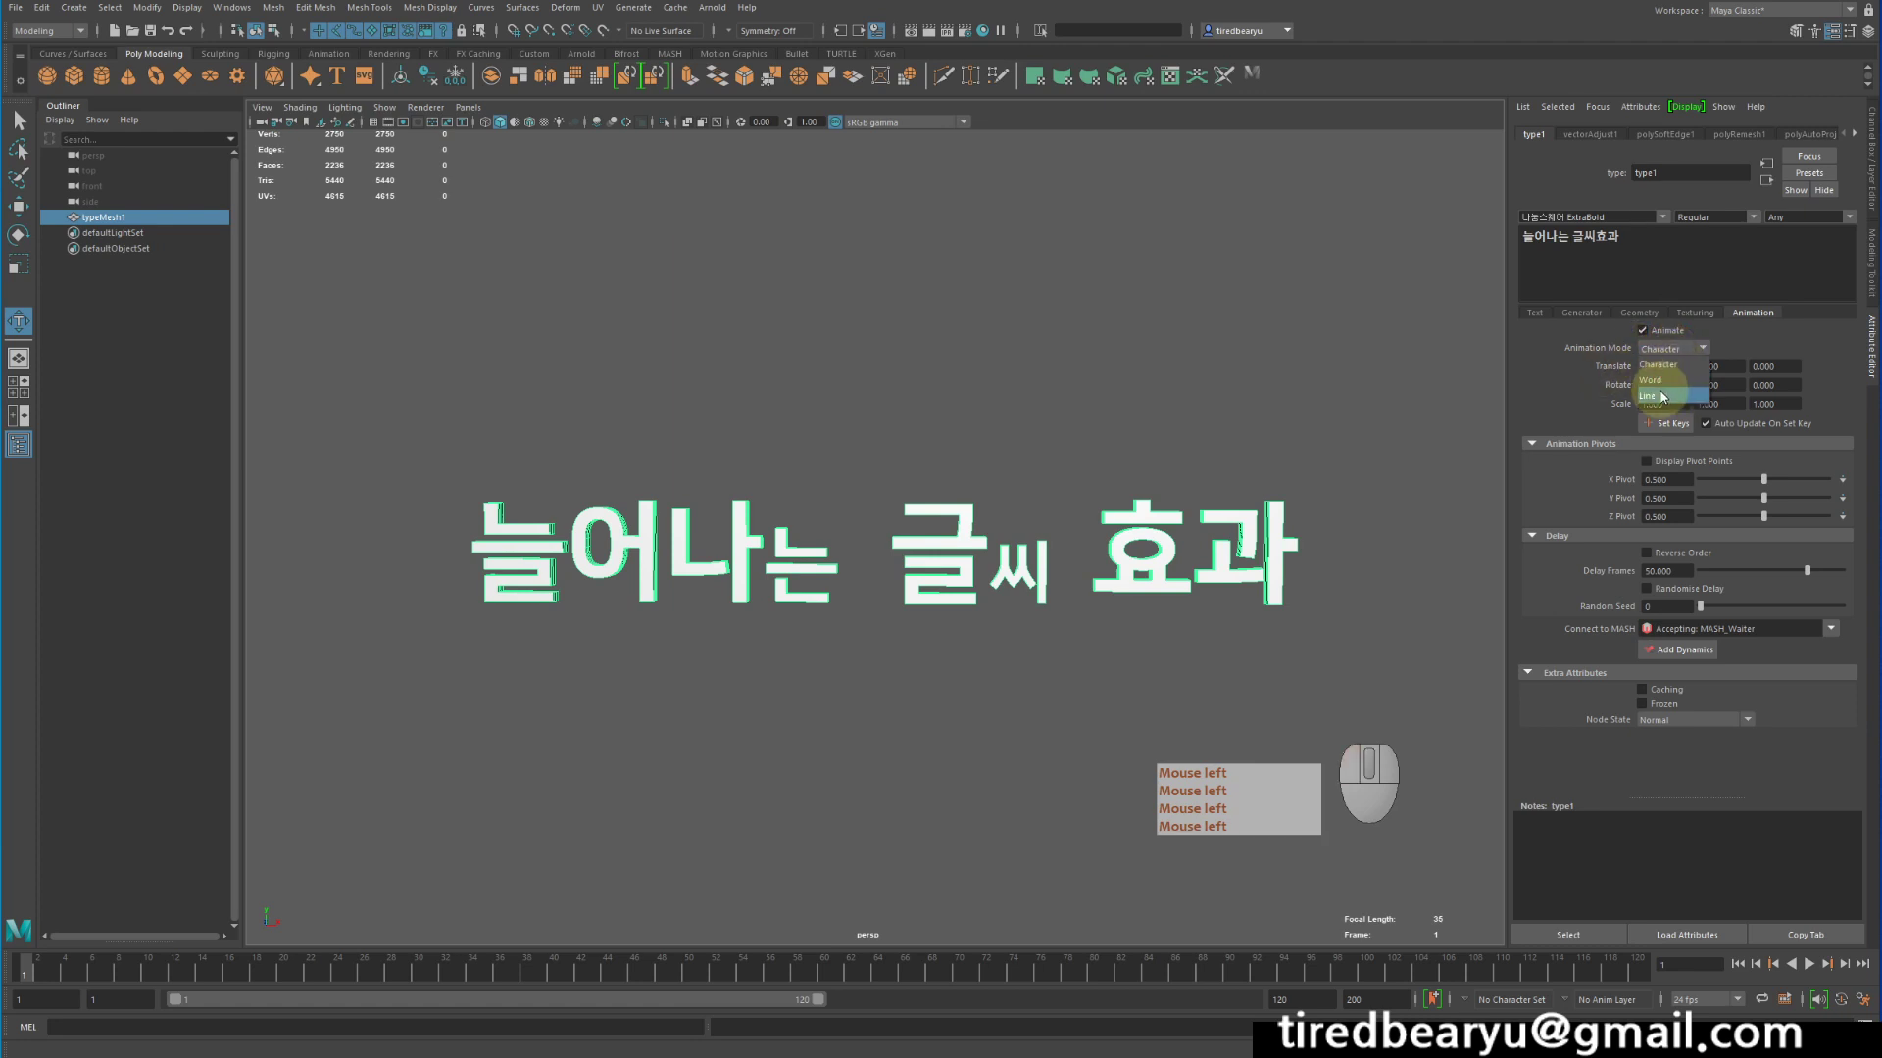
click(1665, 364)
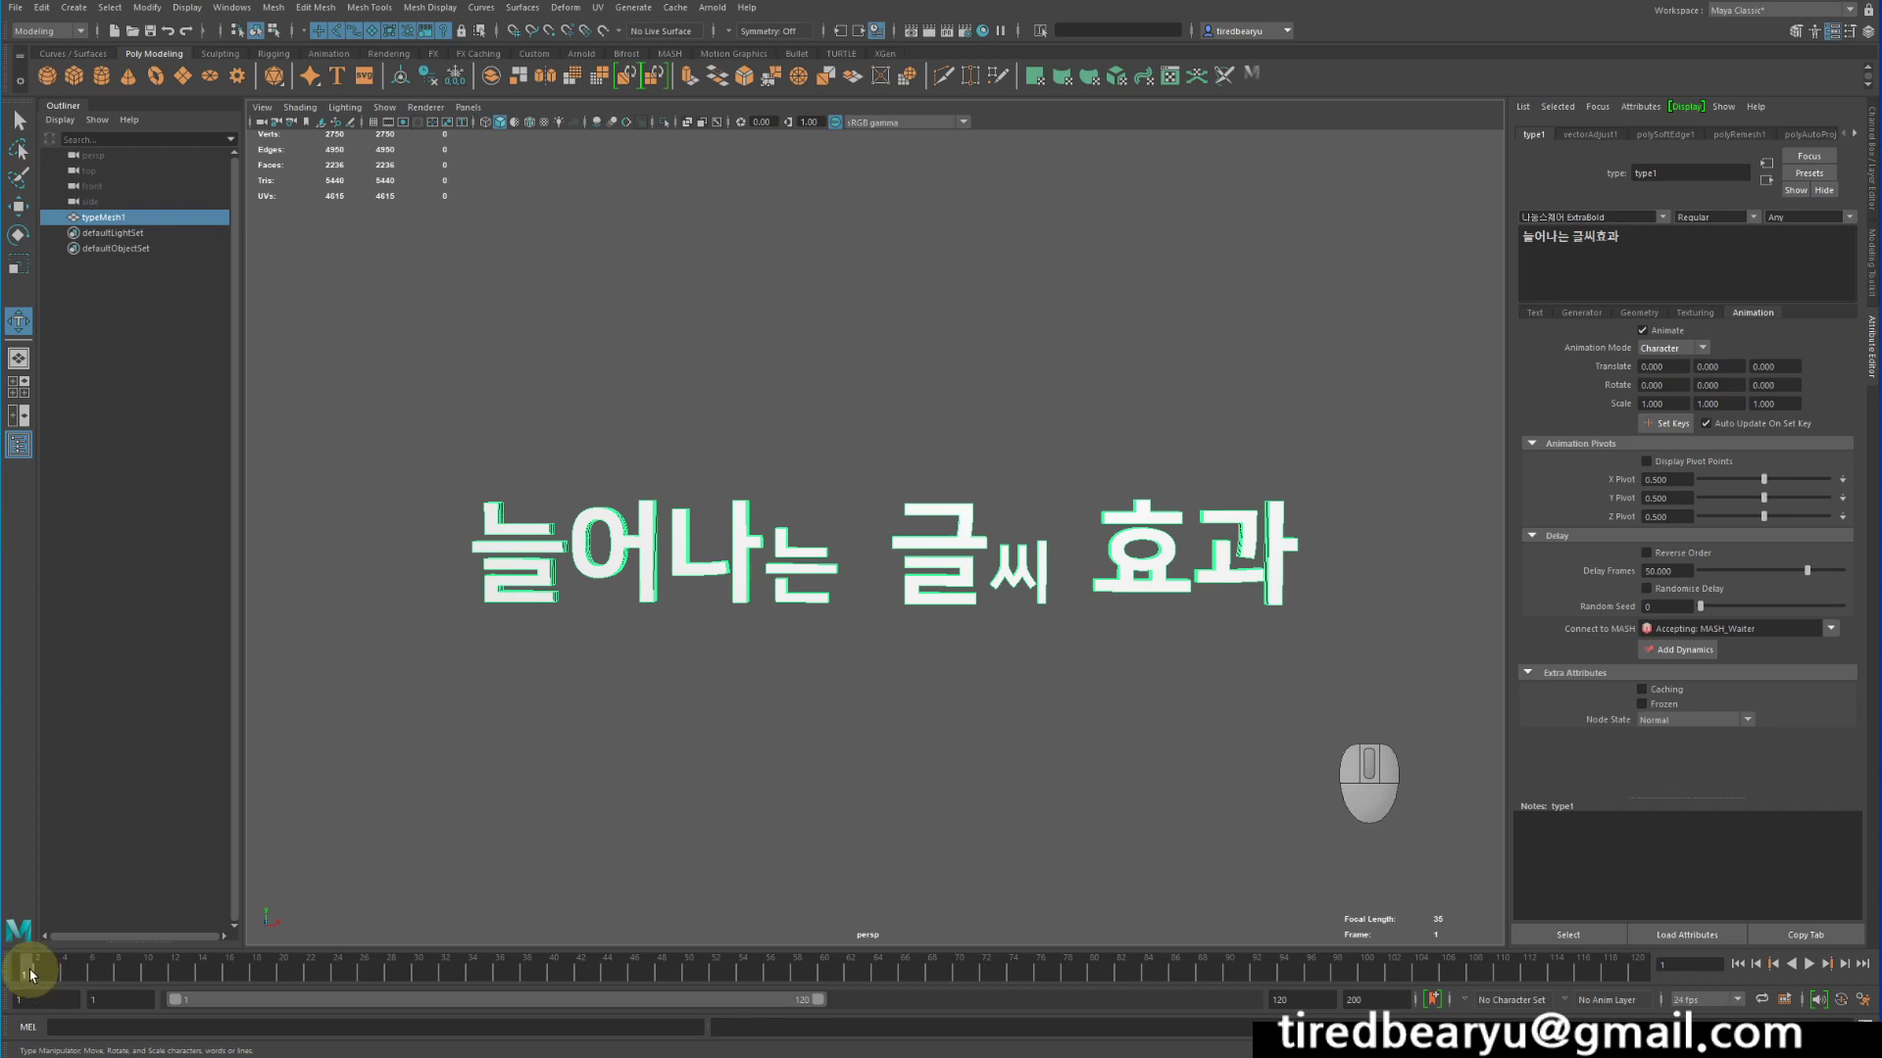
drag(31, 975, 41, 973)
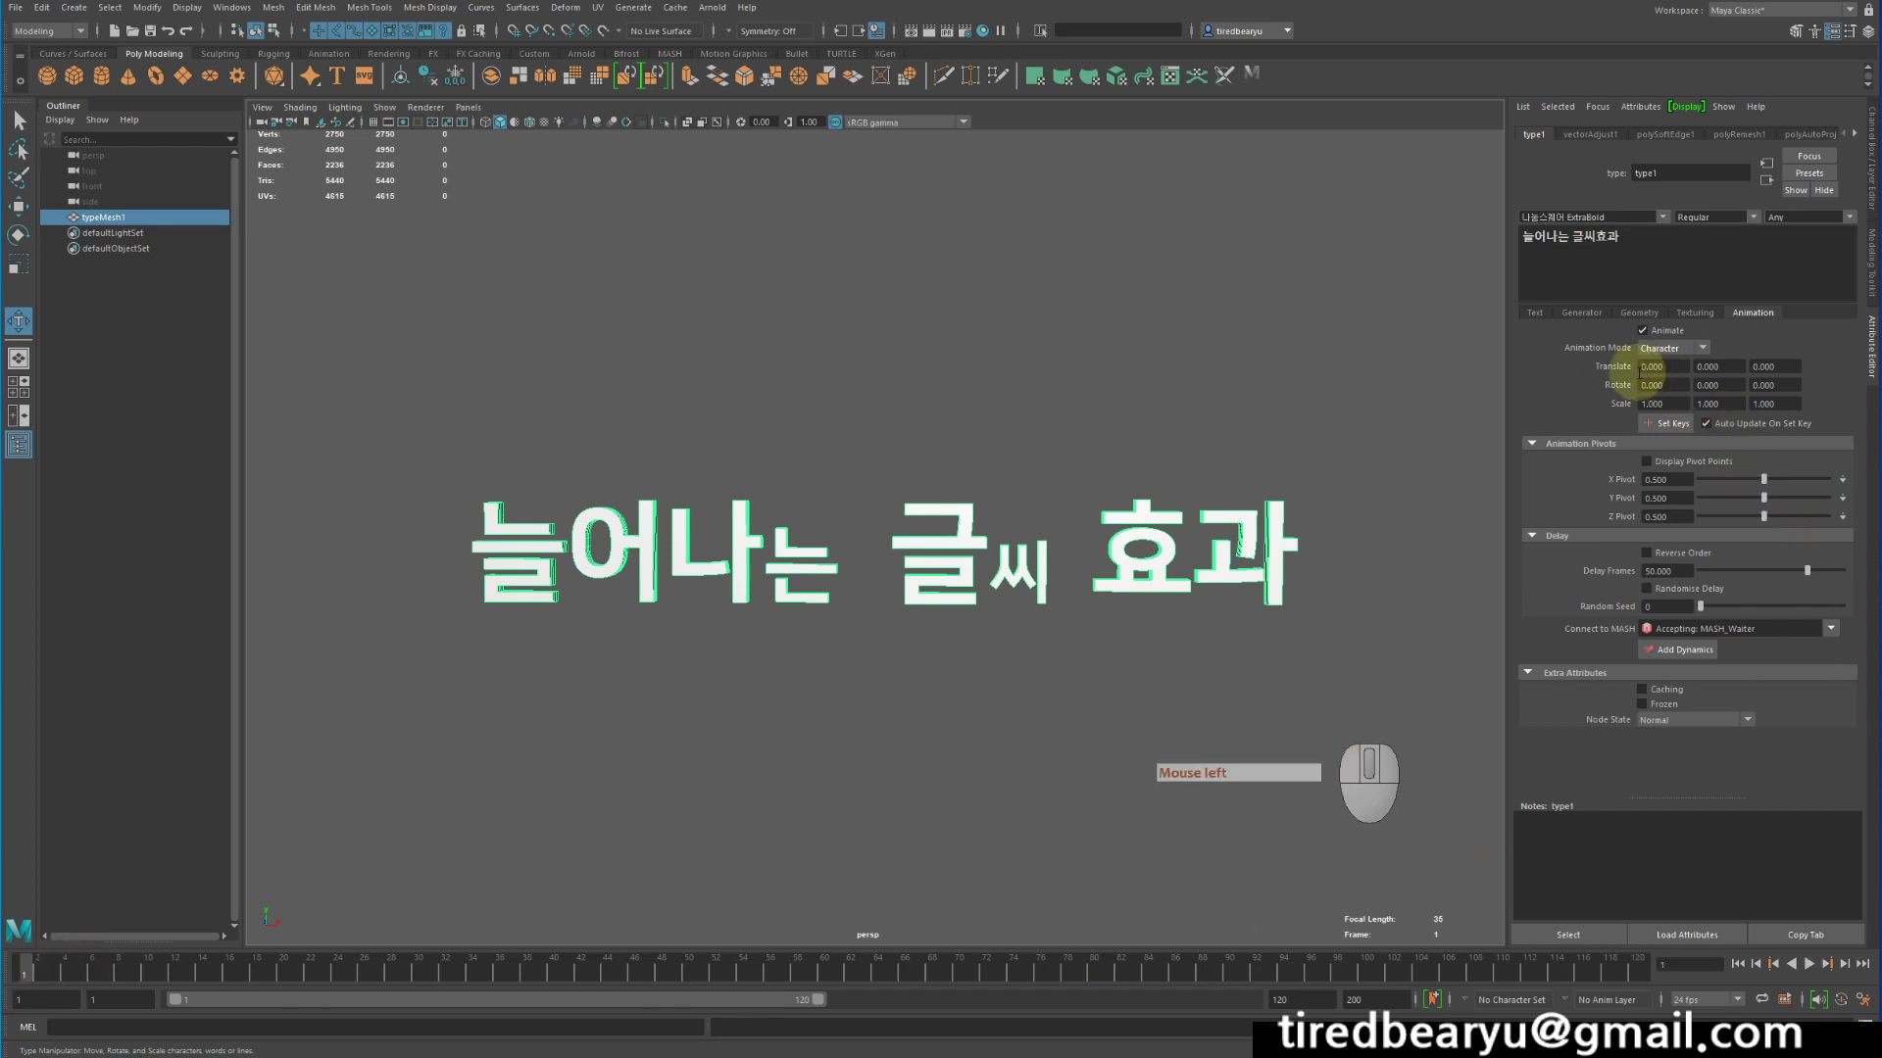
double_click(1654, 366)
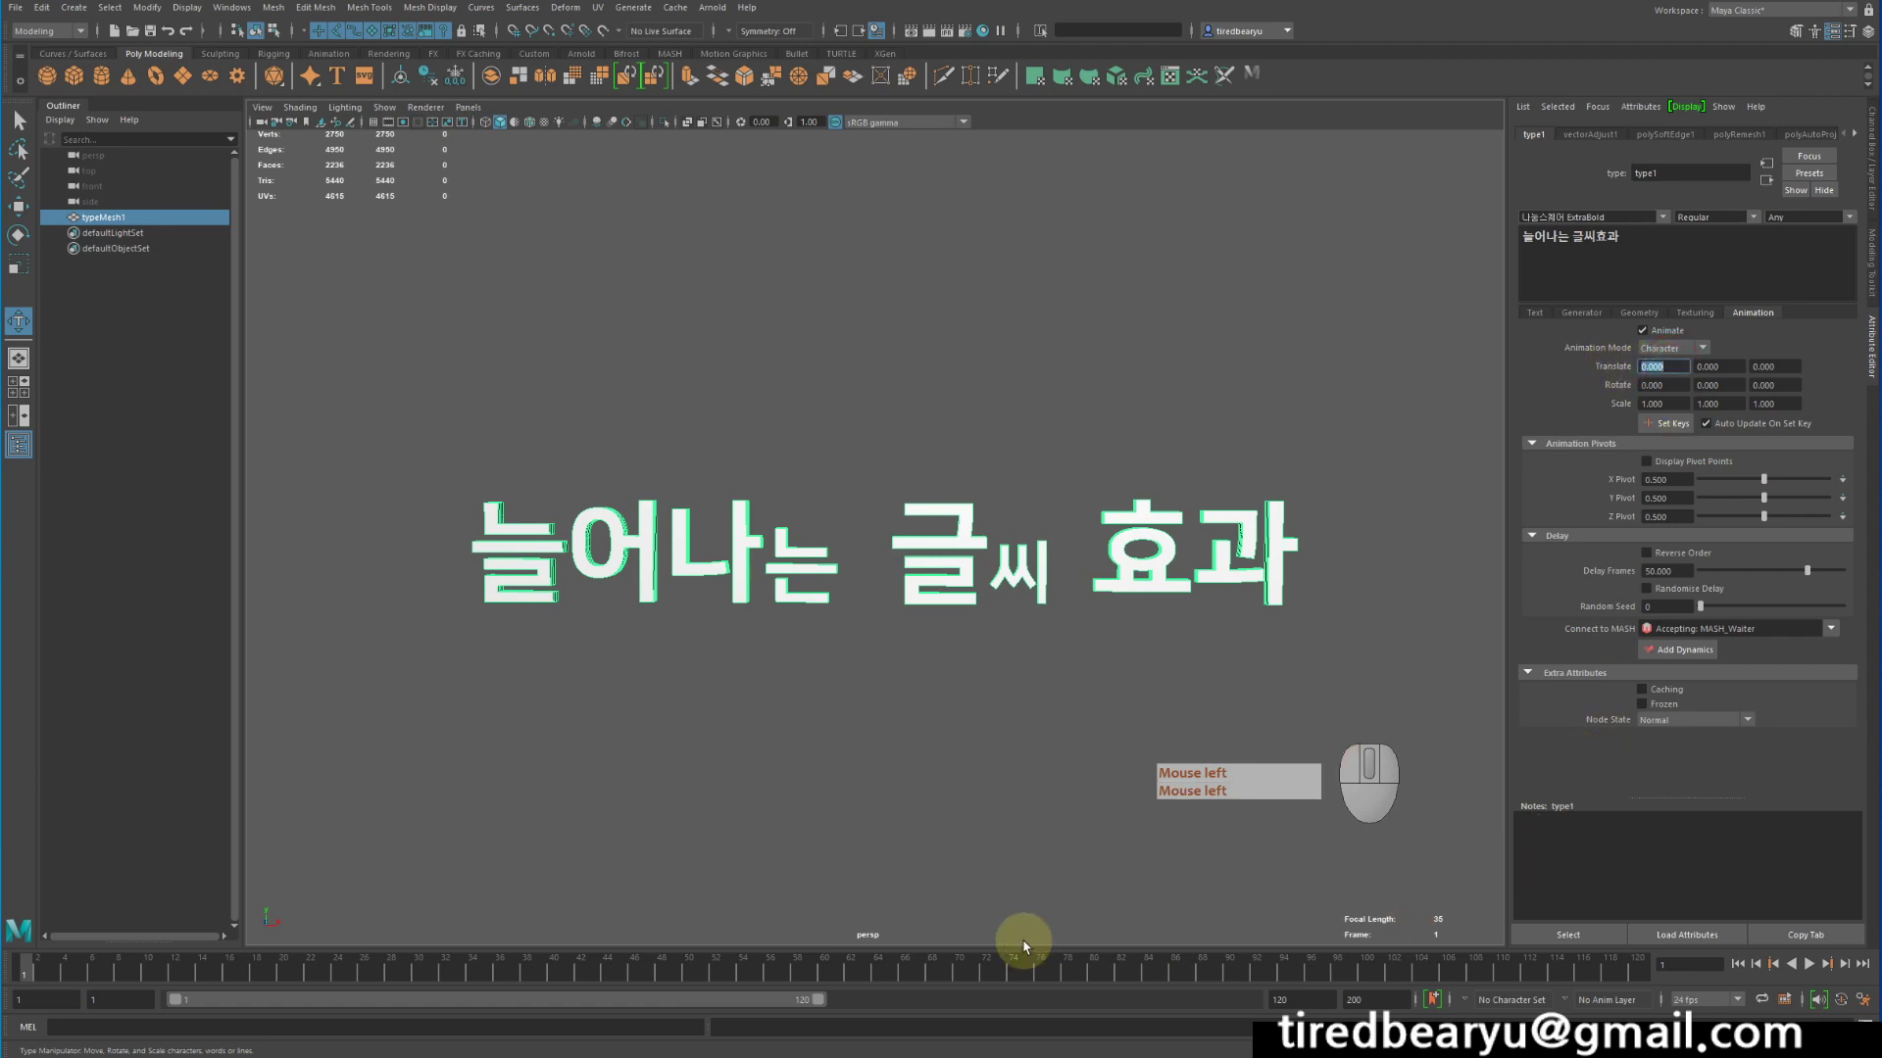
alt+drag(433, 689, 564, 689)
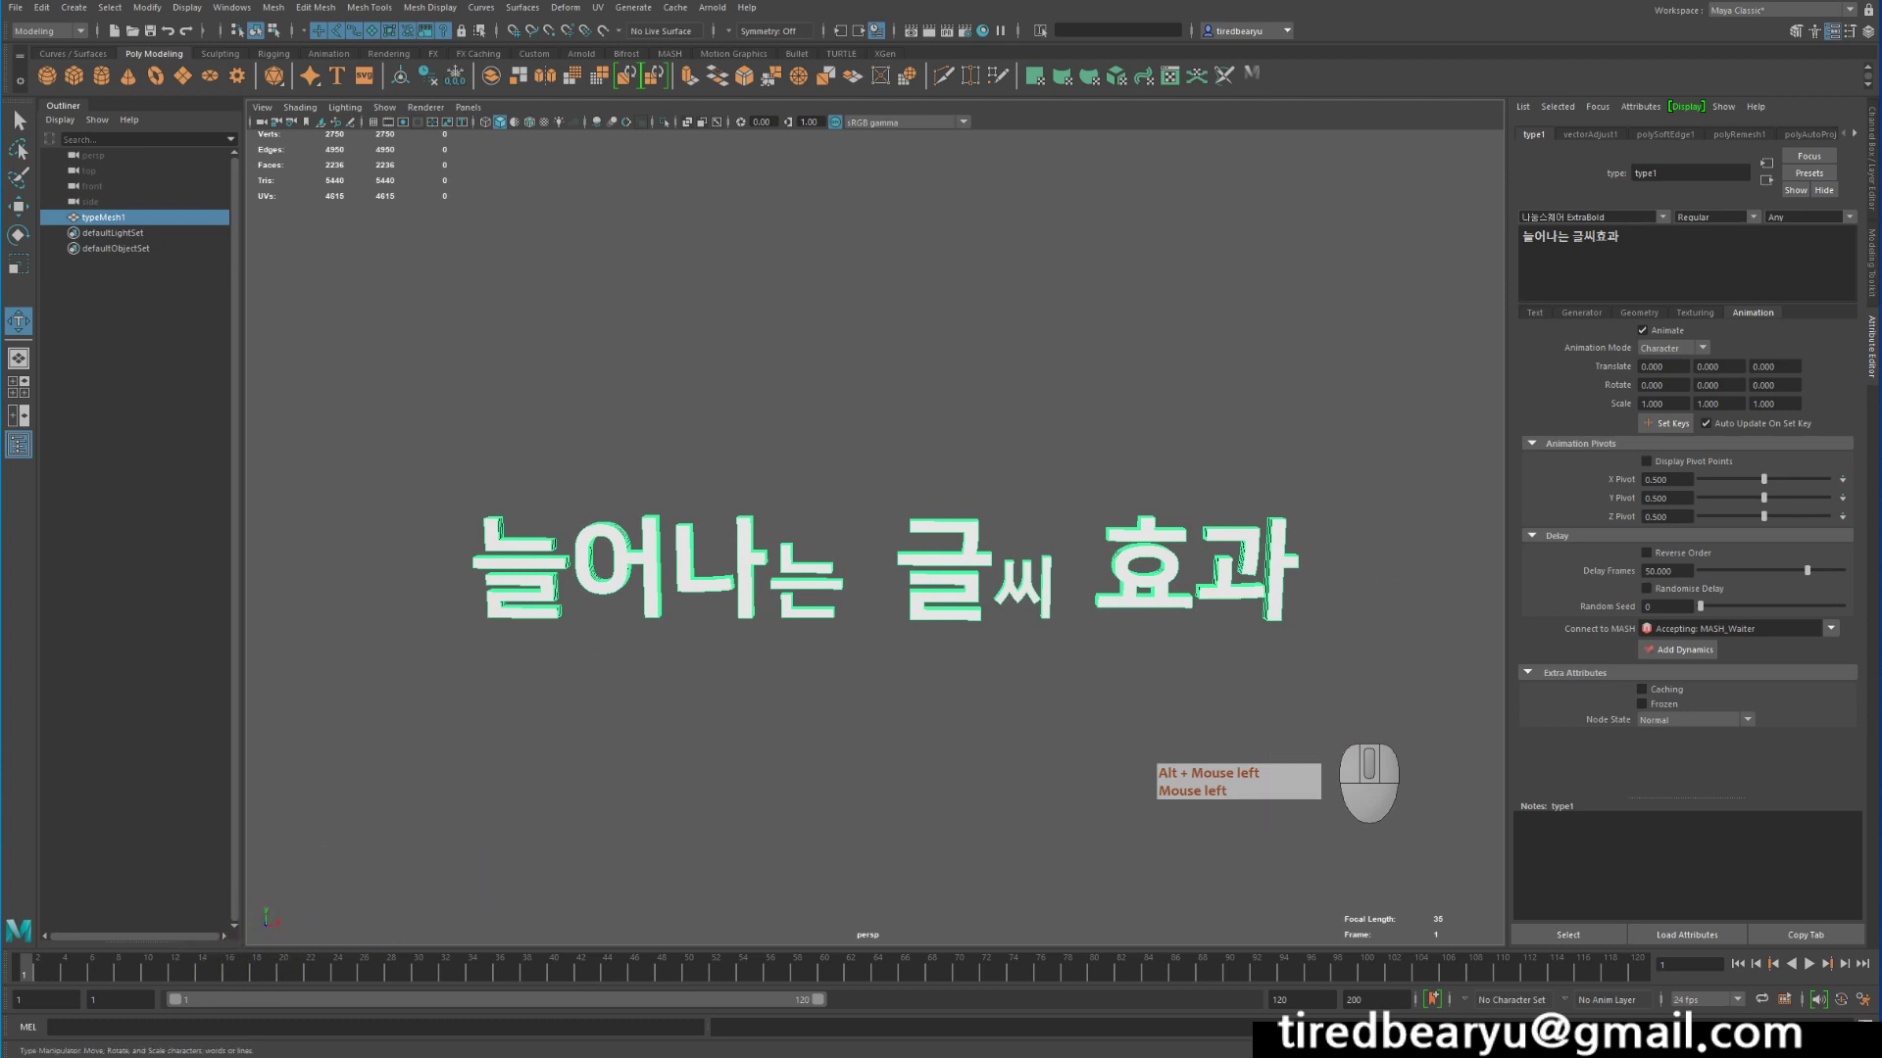
click(1673, 366)
text(30)
key(Return)
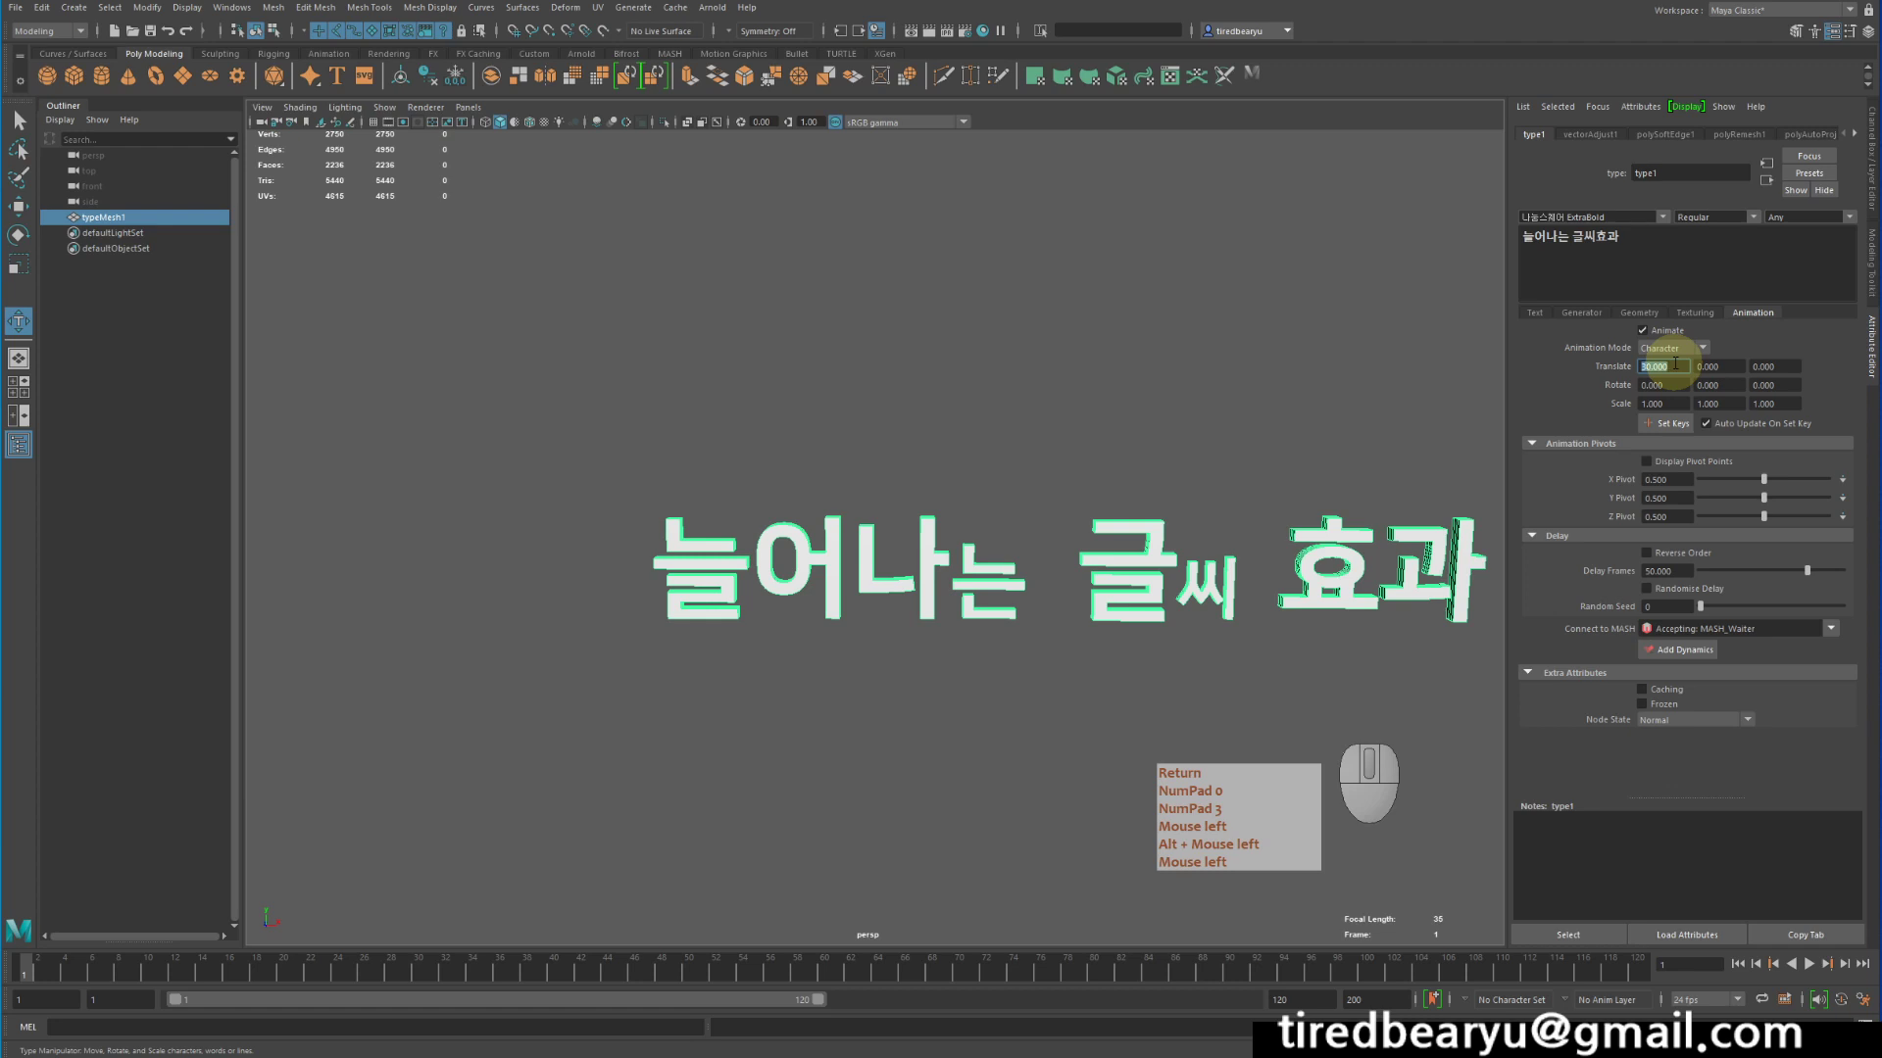
text(2)
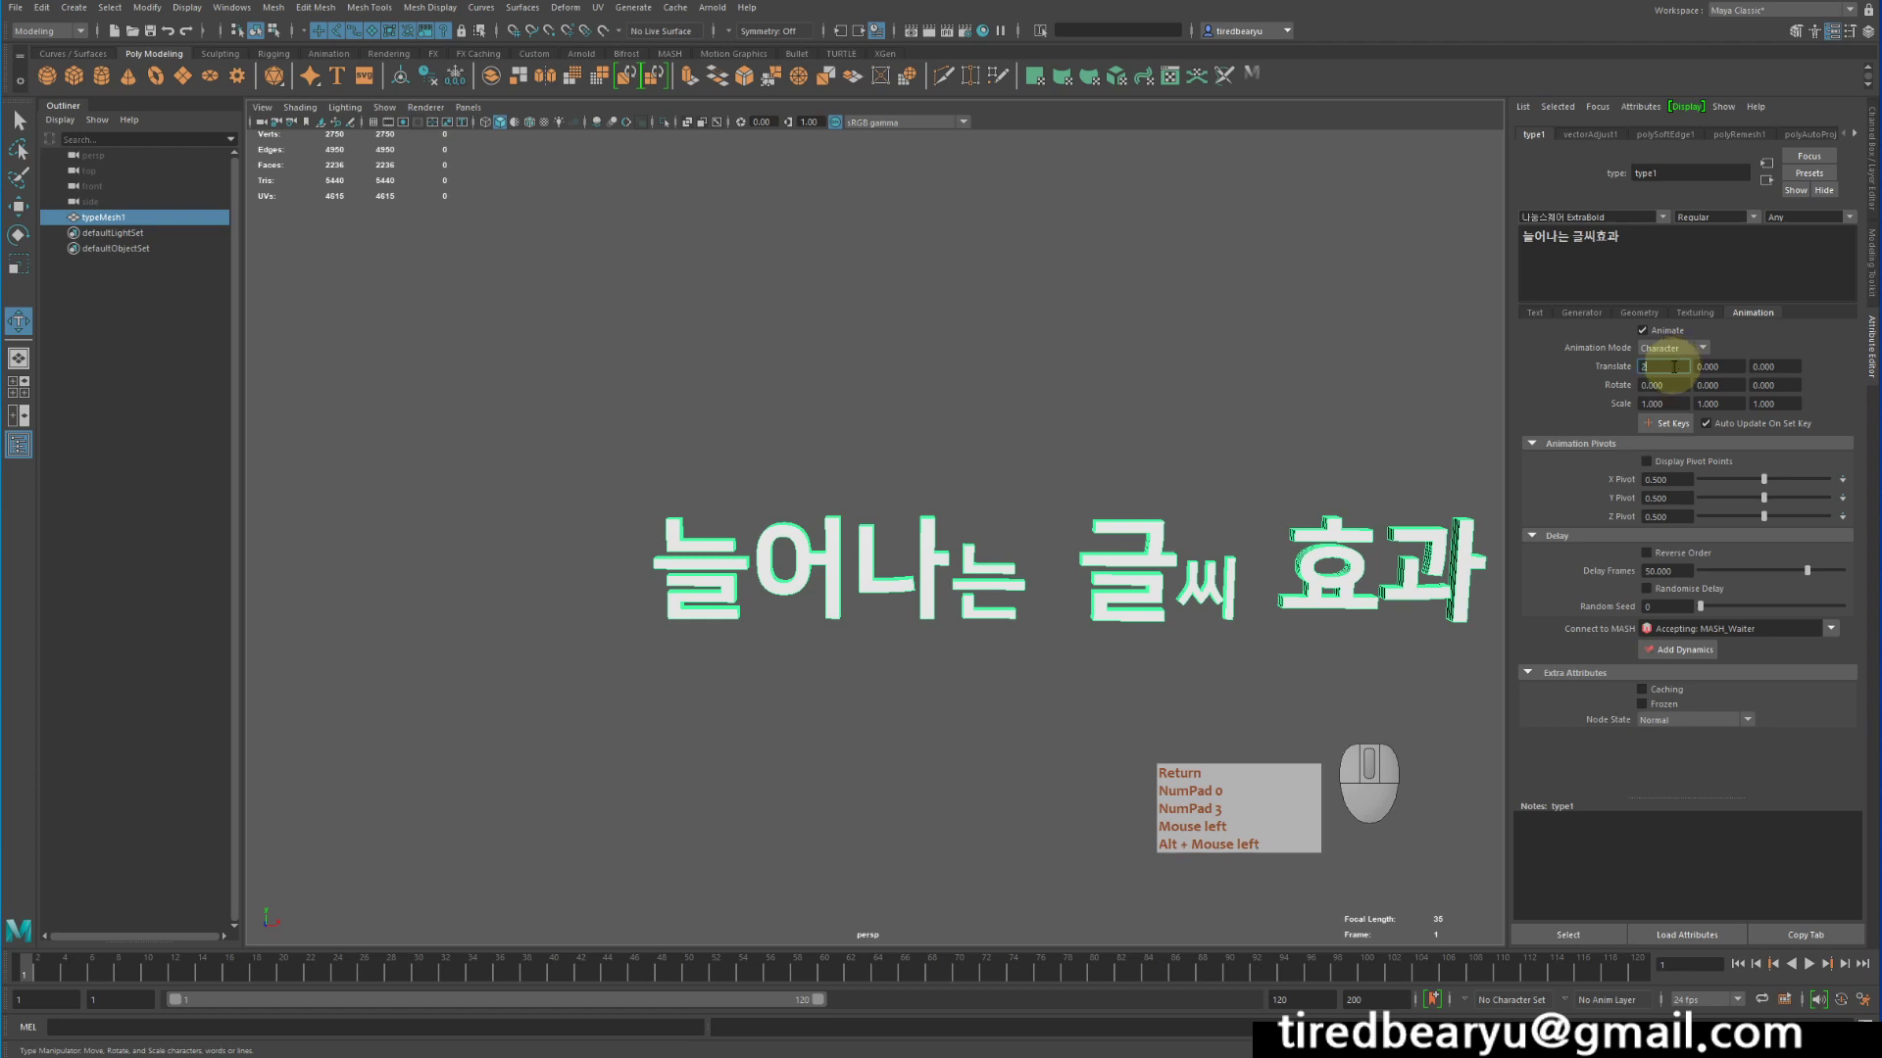
text(00)
key(Return)
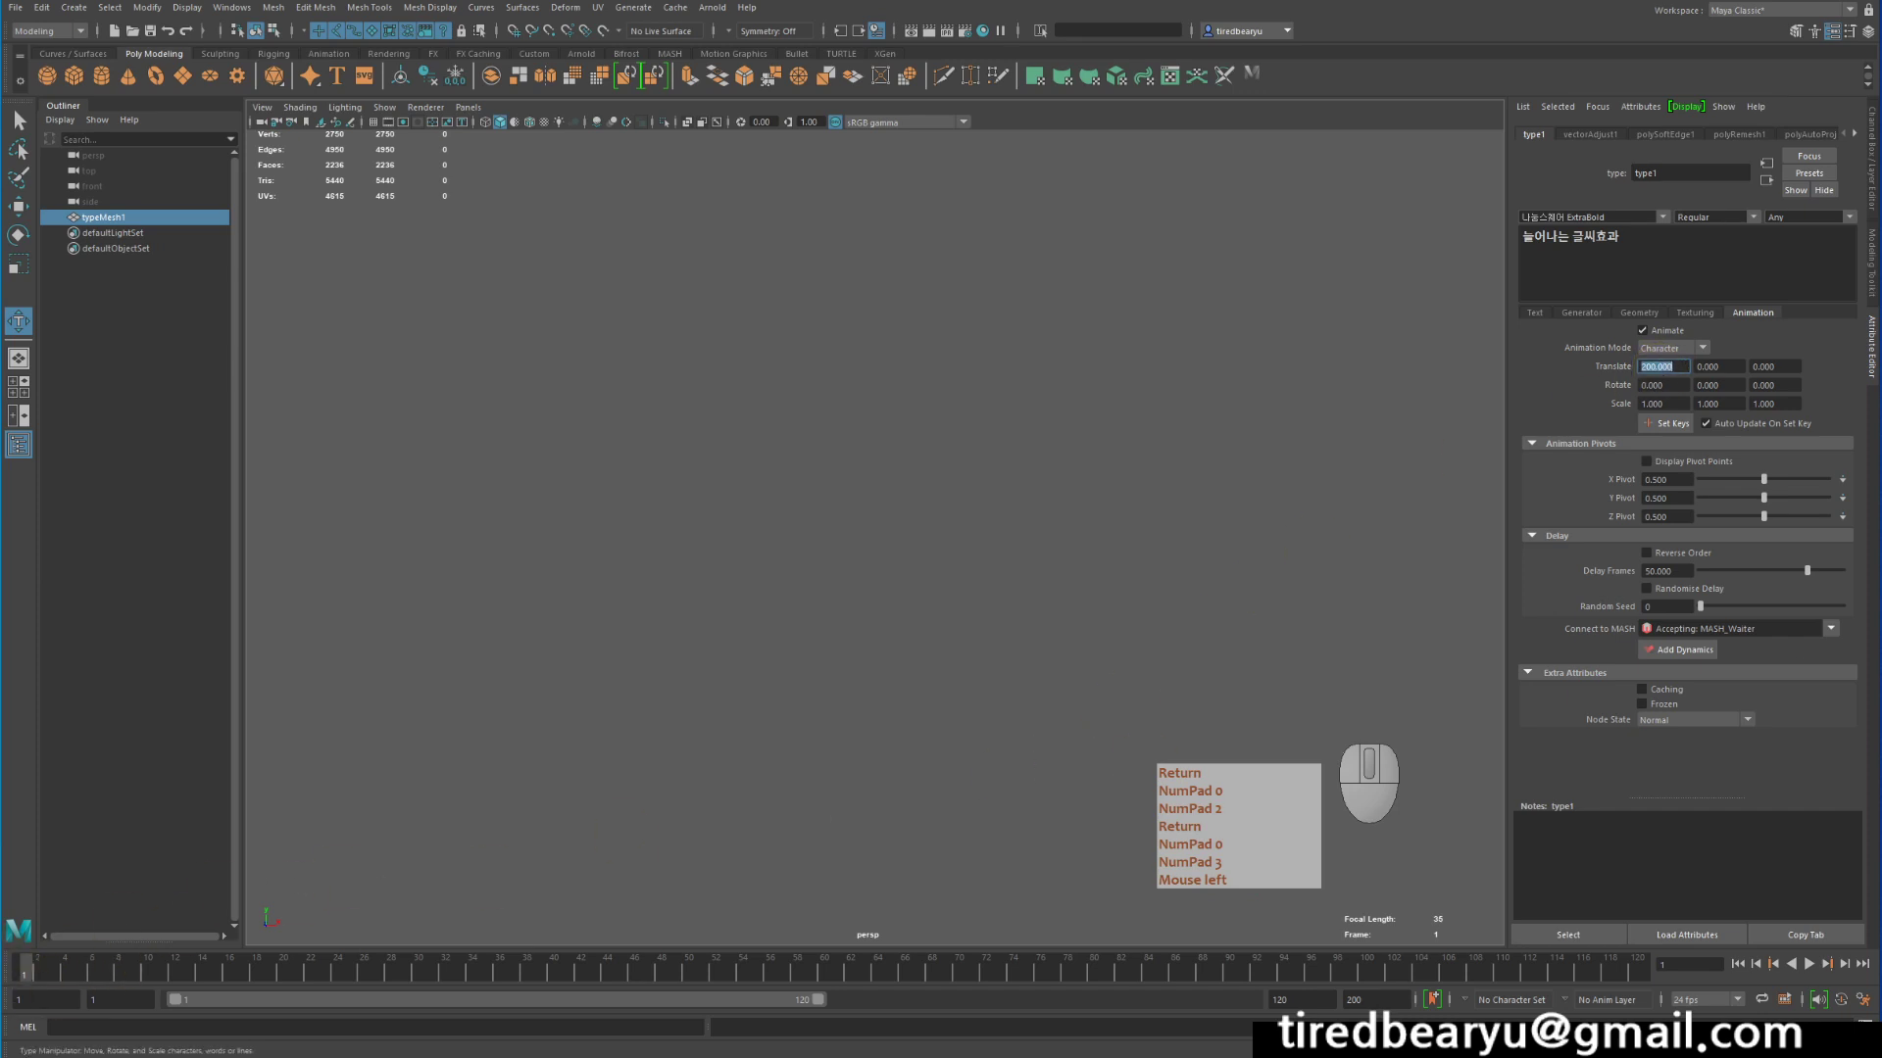
click(1663, 423)
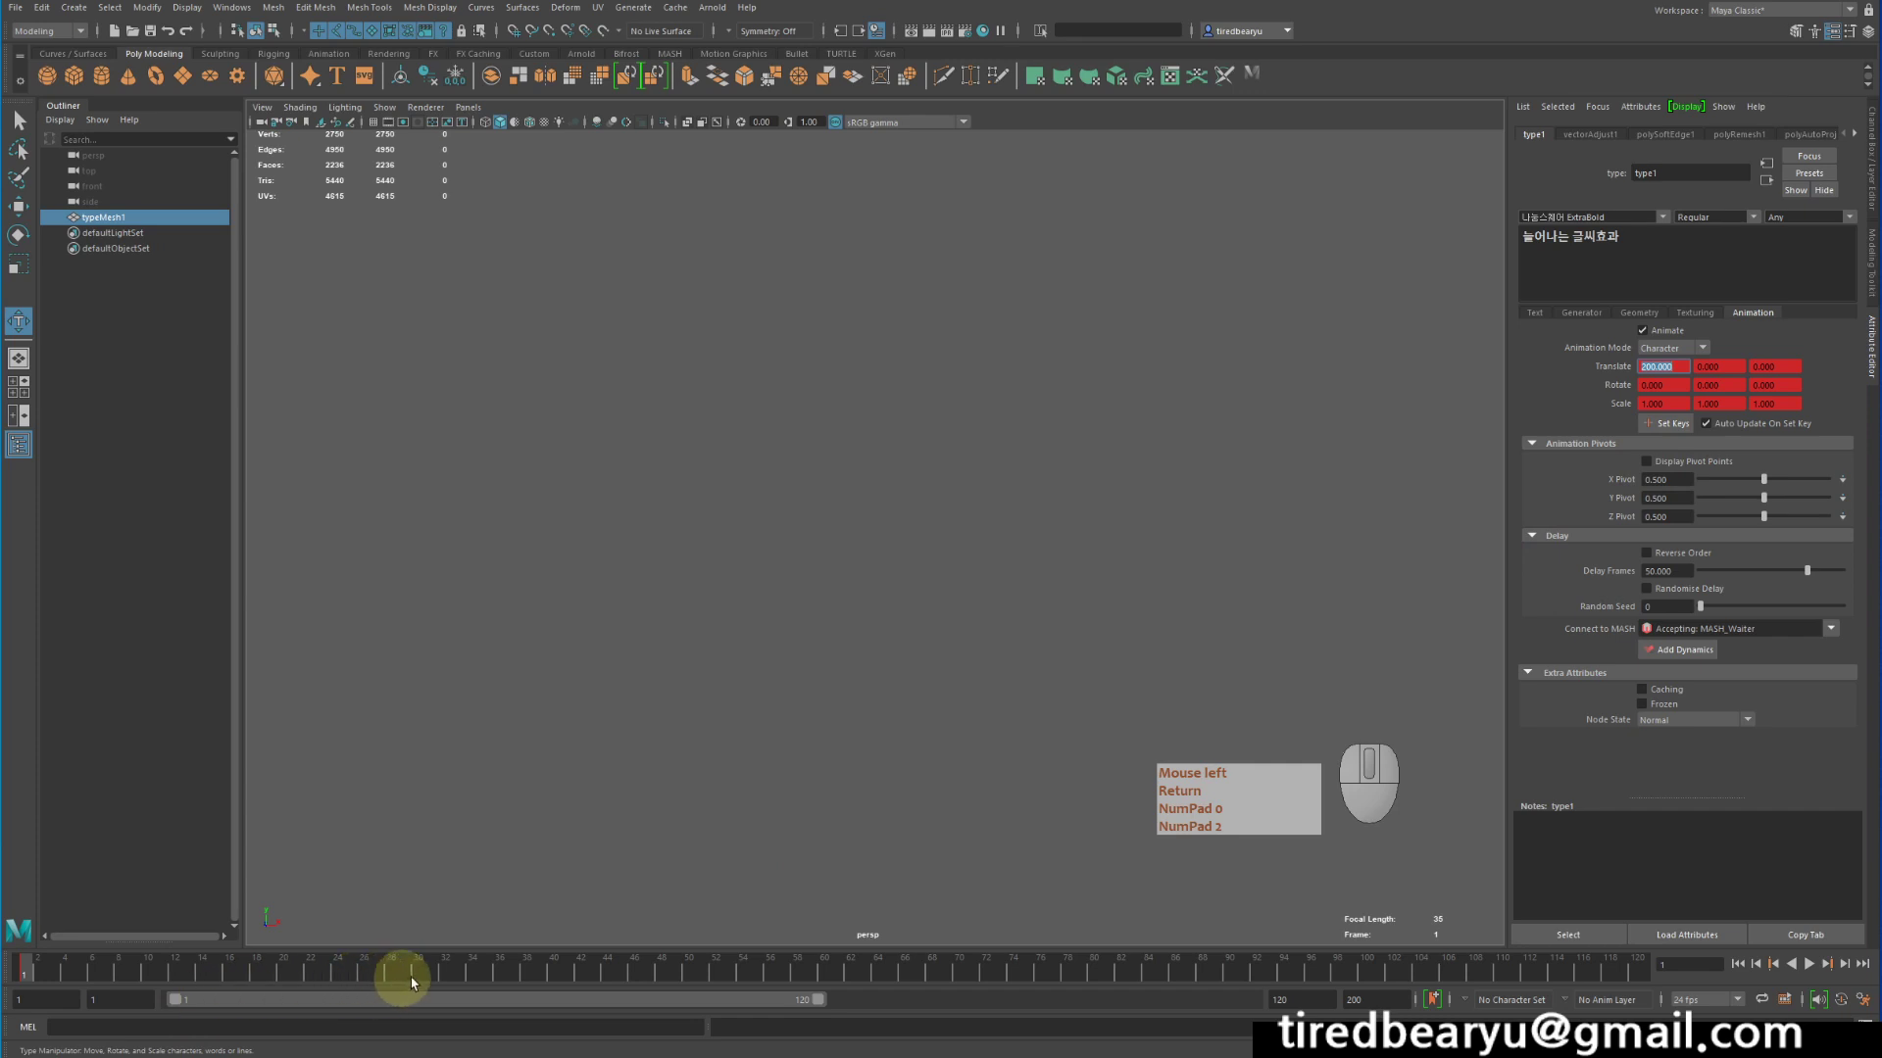
At frame 34, set the type's X translation to 0, set keys, and scrub through the animation
click(471, 978)
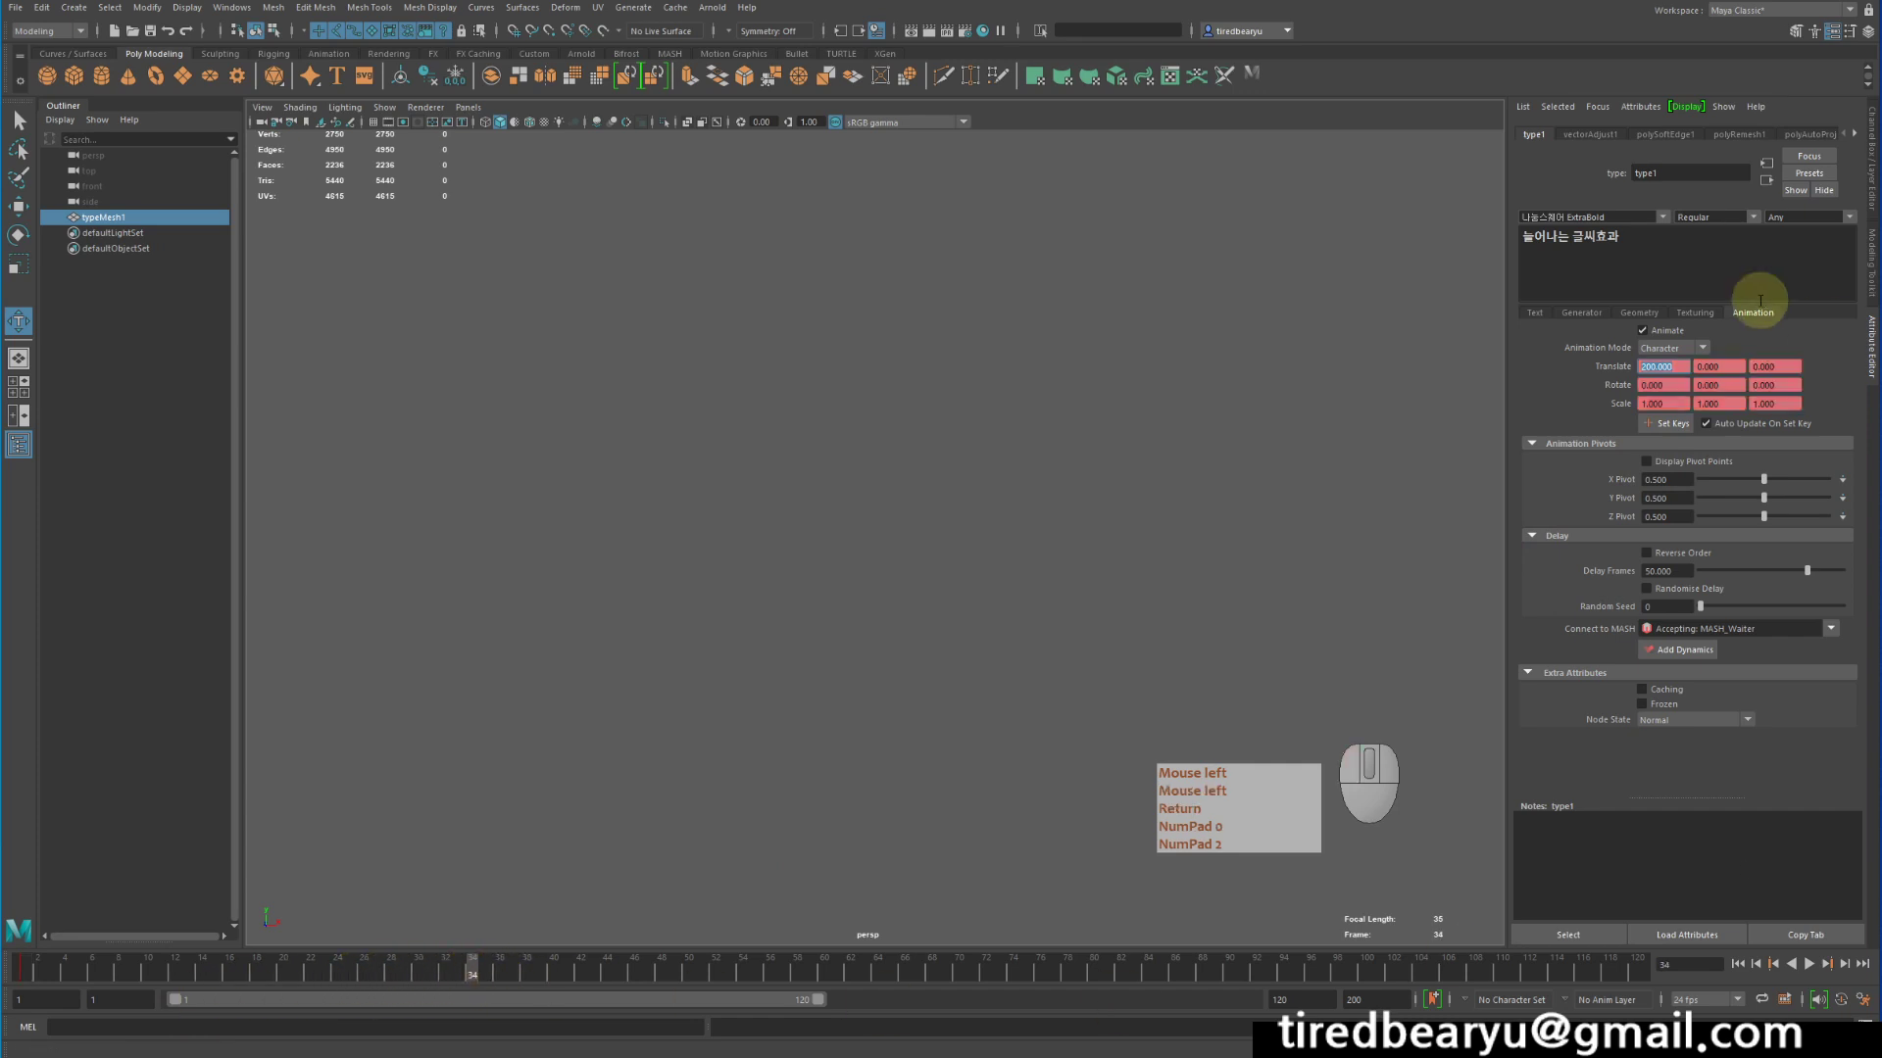
drag(1680, 370, 1373, 377)
text(0)
key(Return)
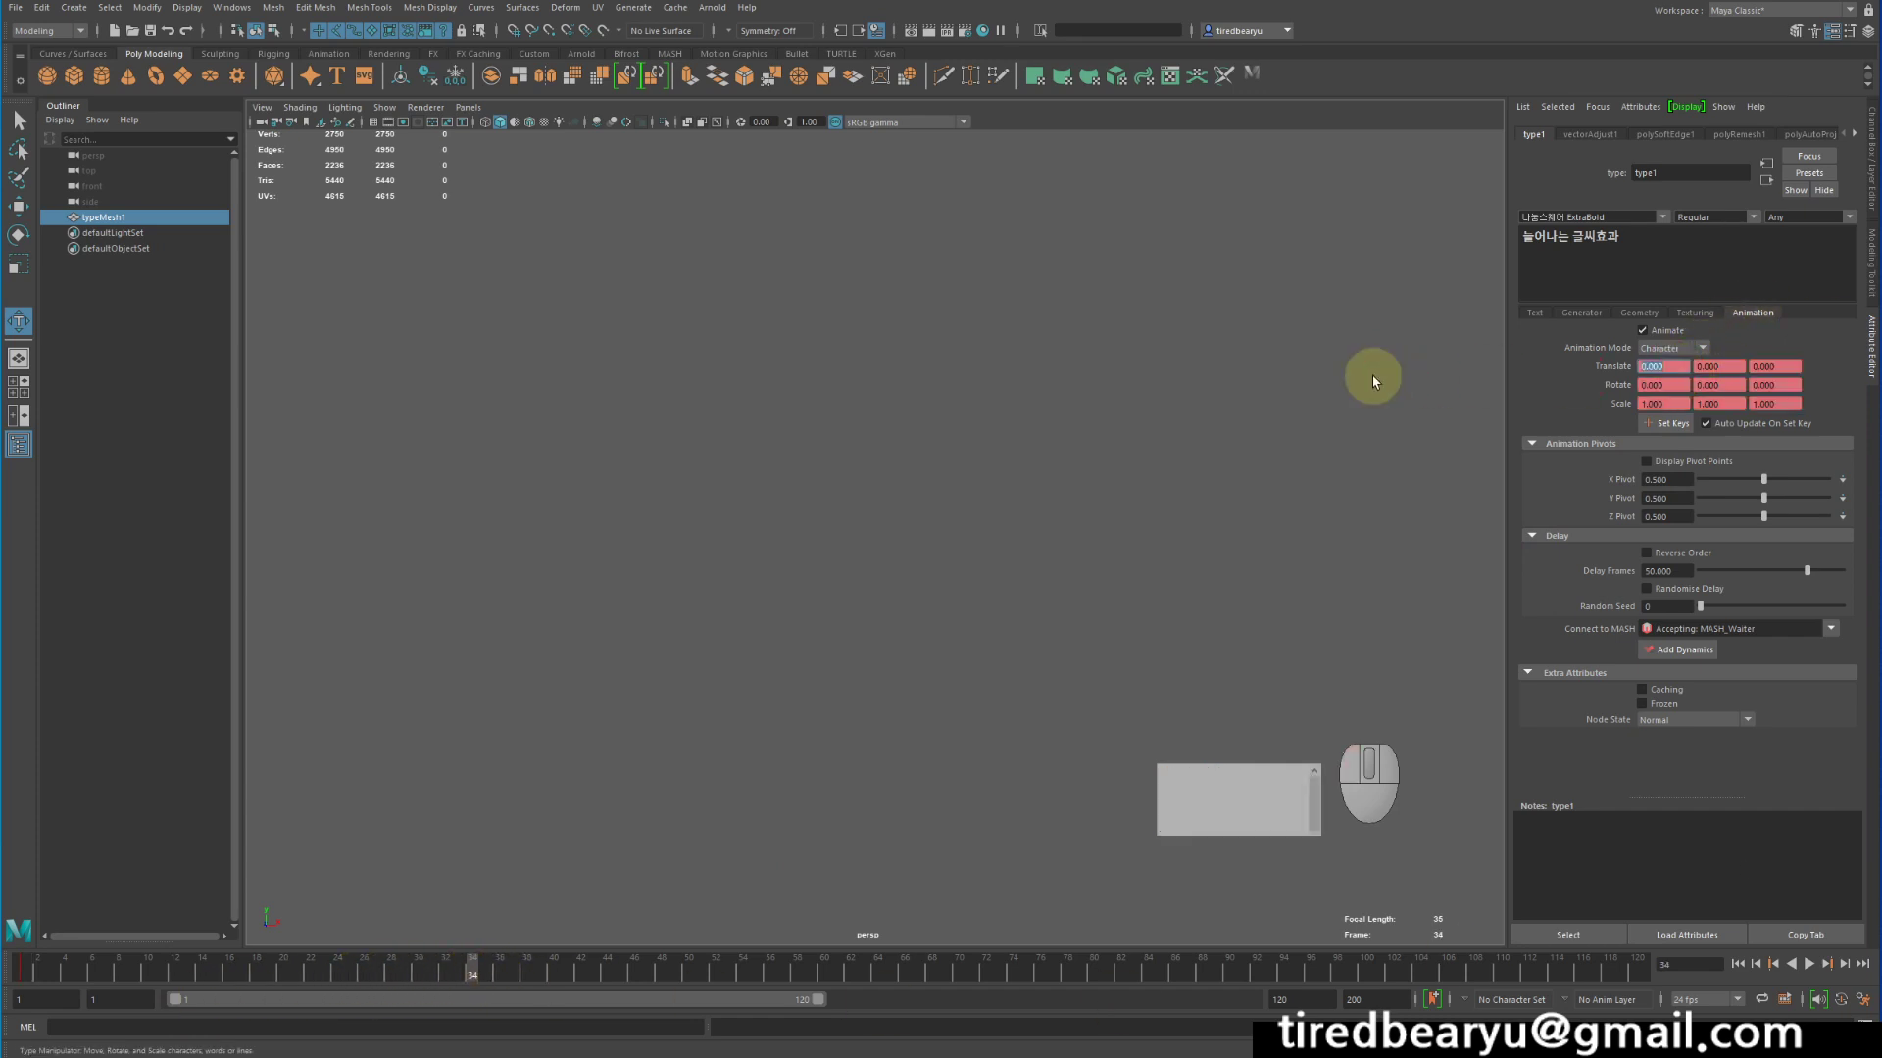
click(1656, 426)
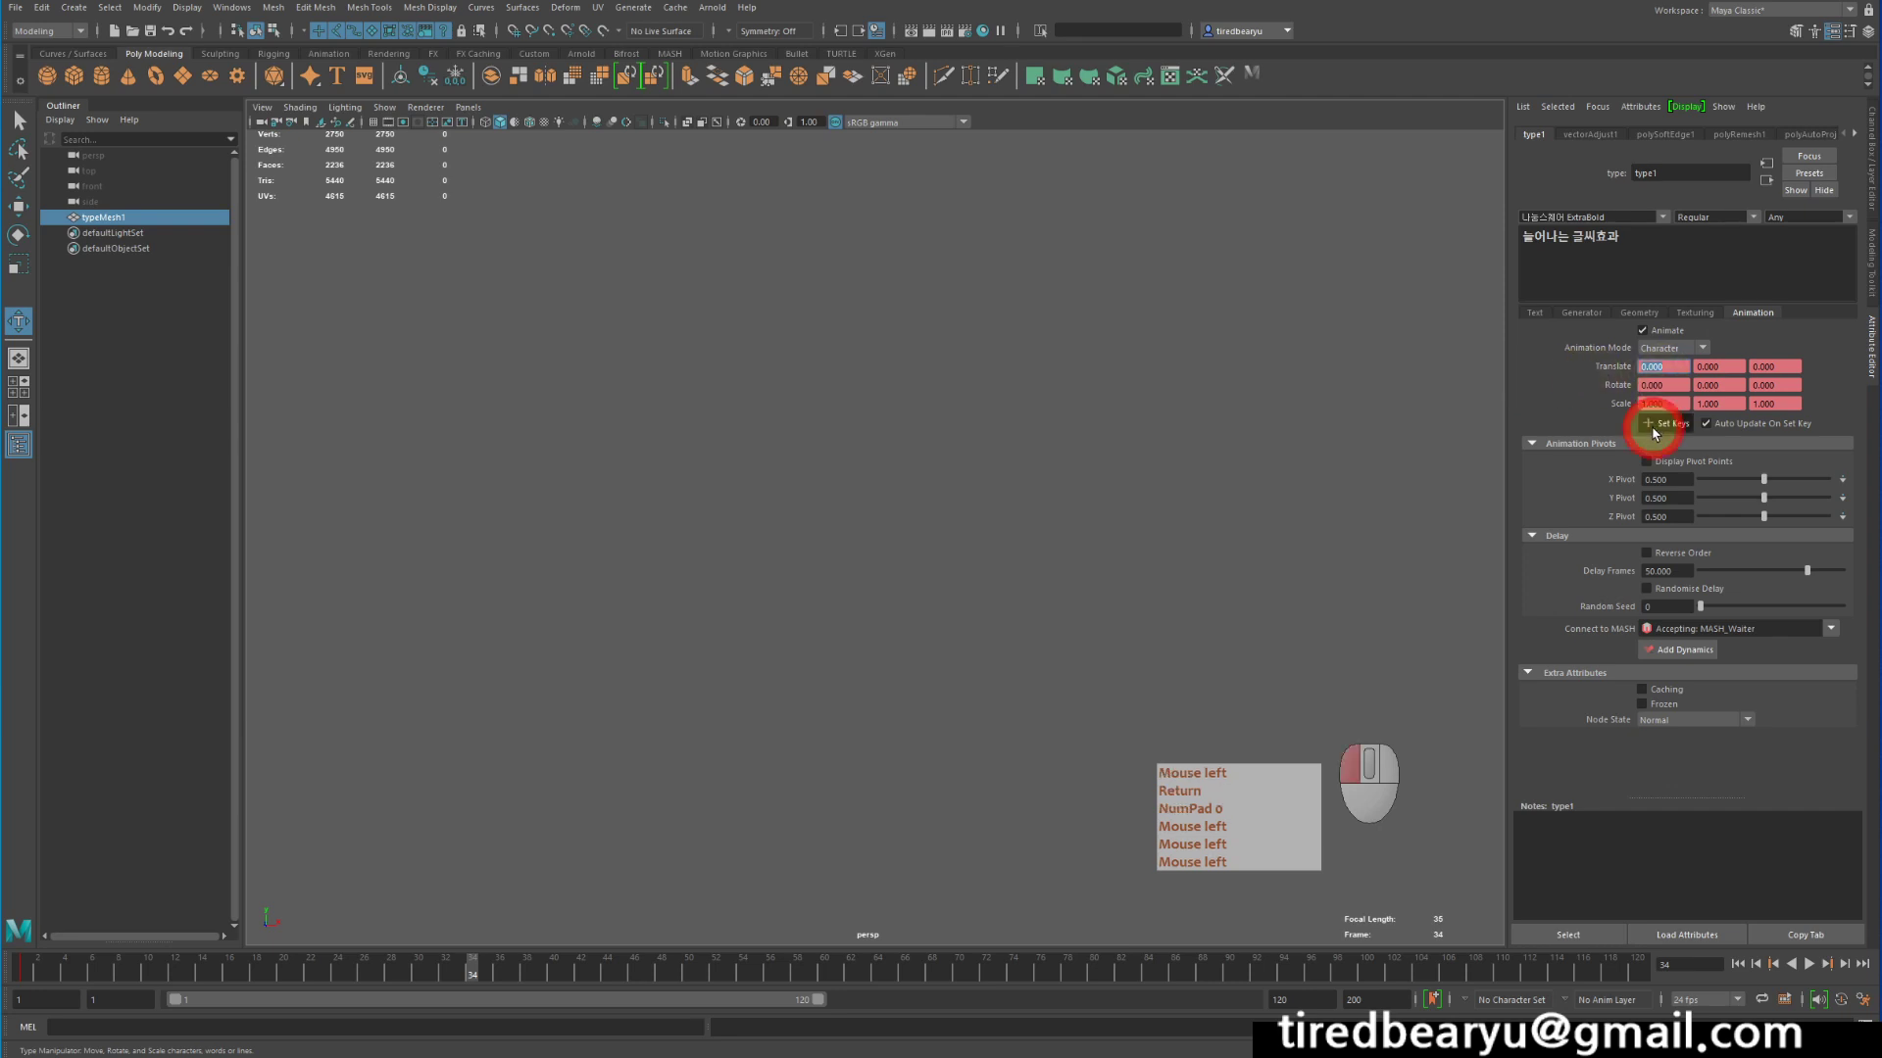
drag(85, 974, 466, 1056)
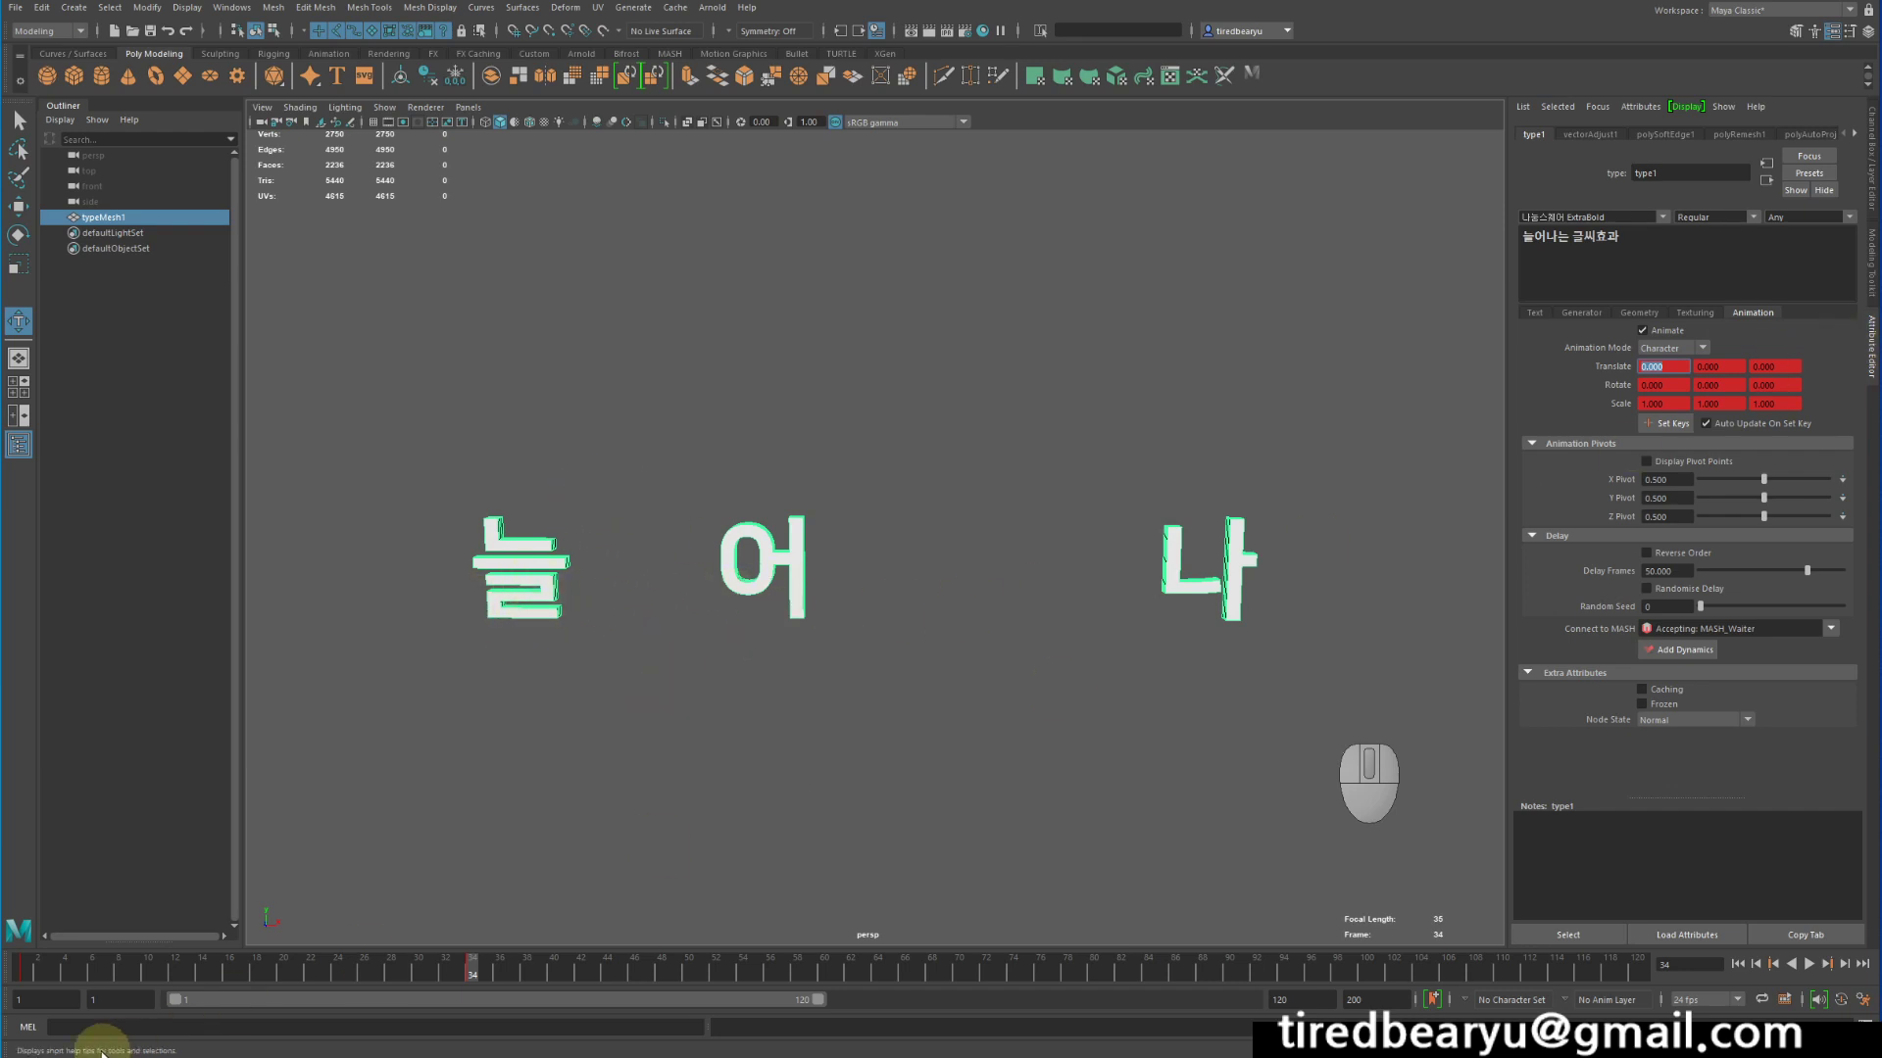
Return to frame 1, set the type's X scale to 30, and set keys
click(32, 972)
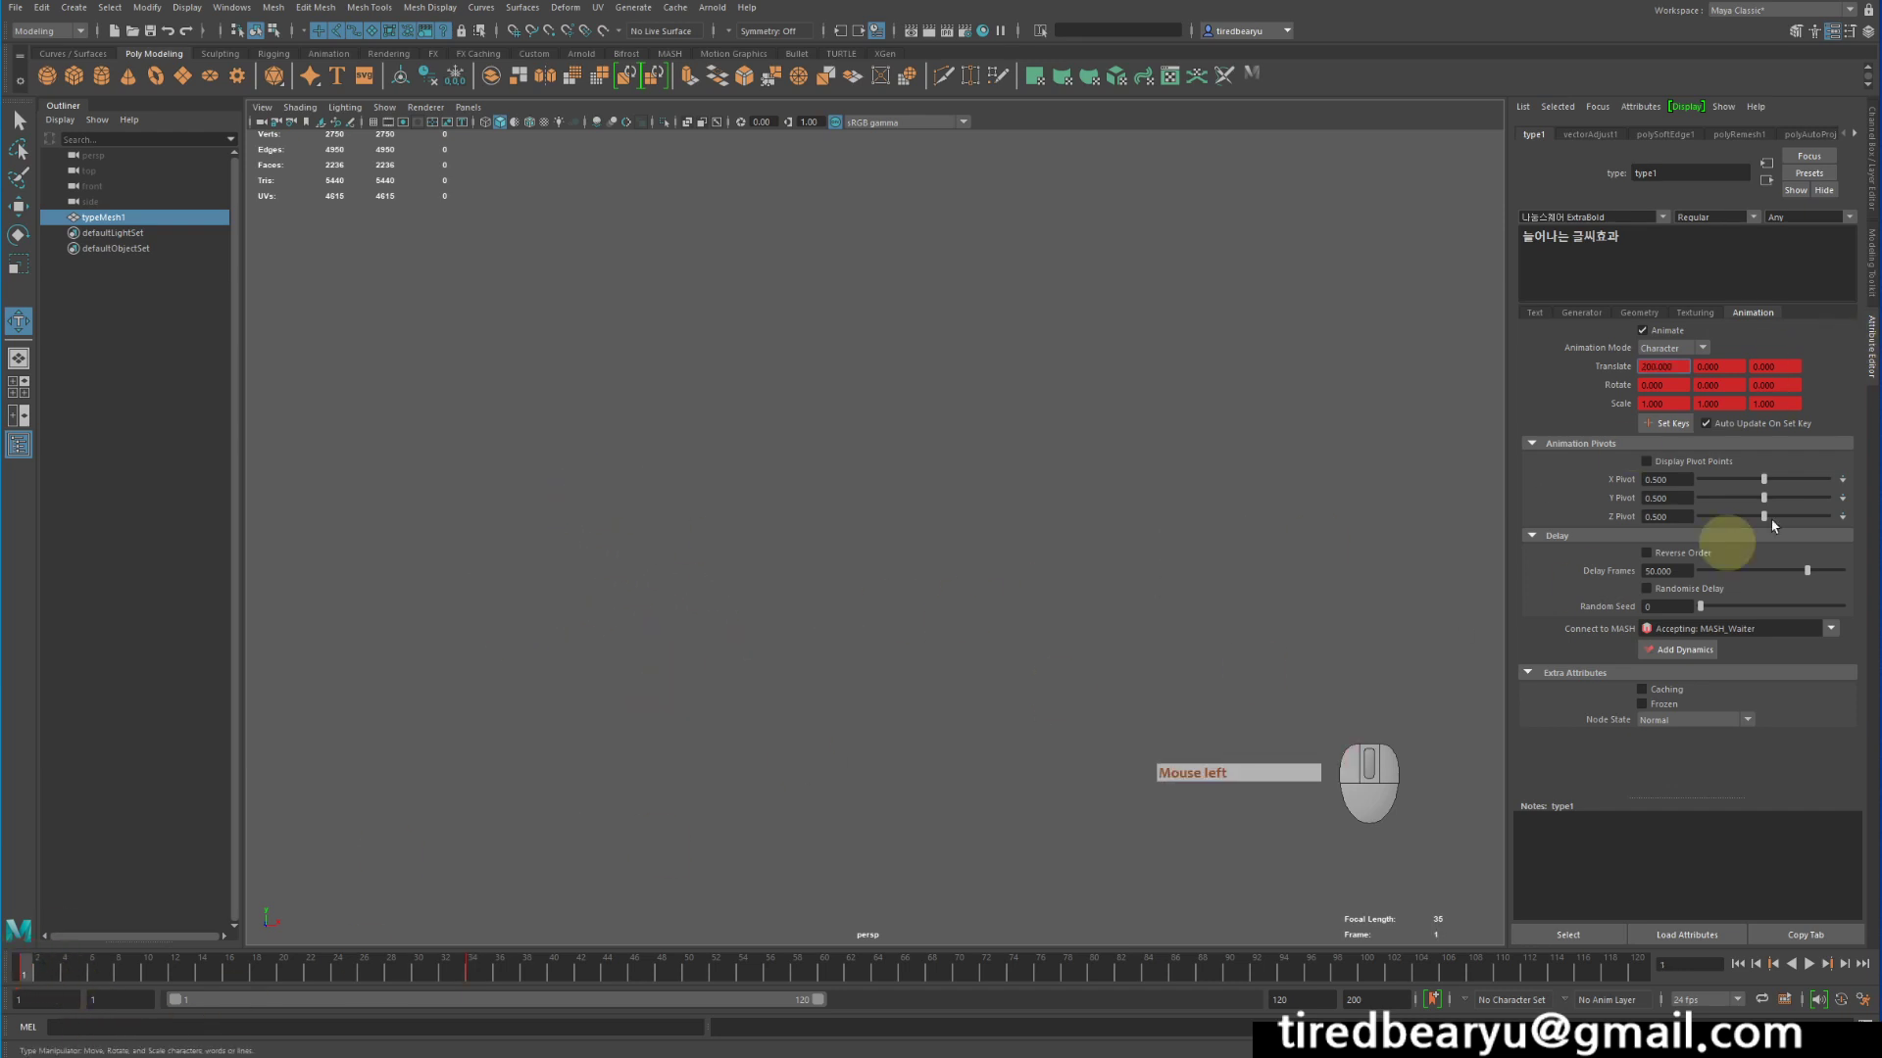
click(1655, 404)
text(3.)
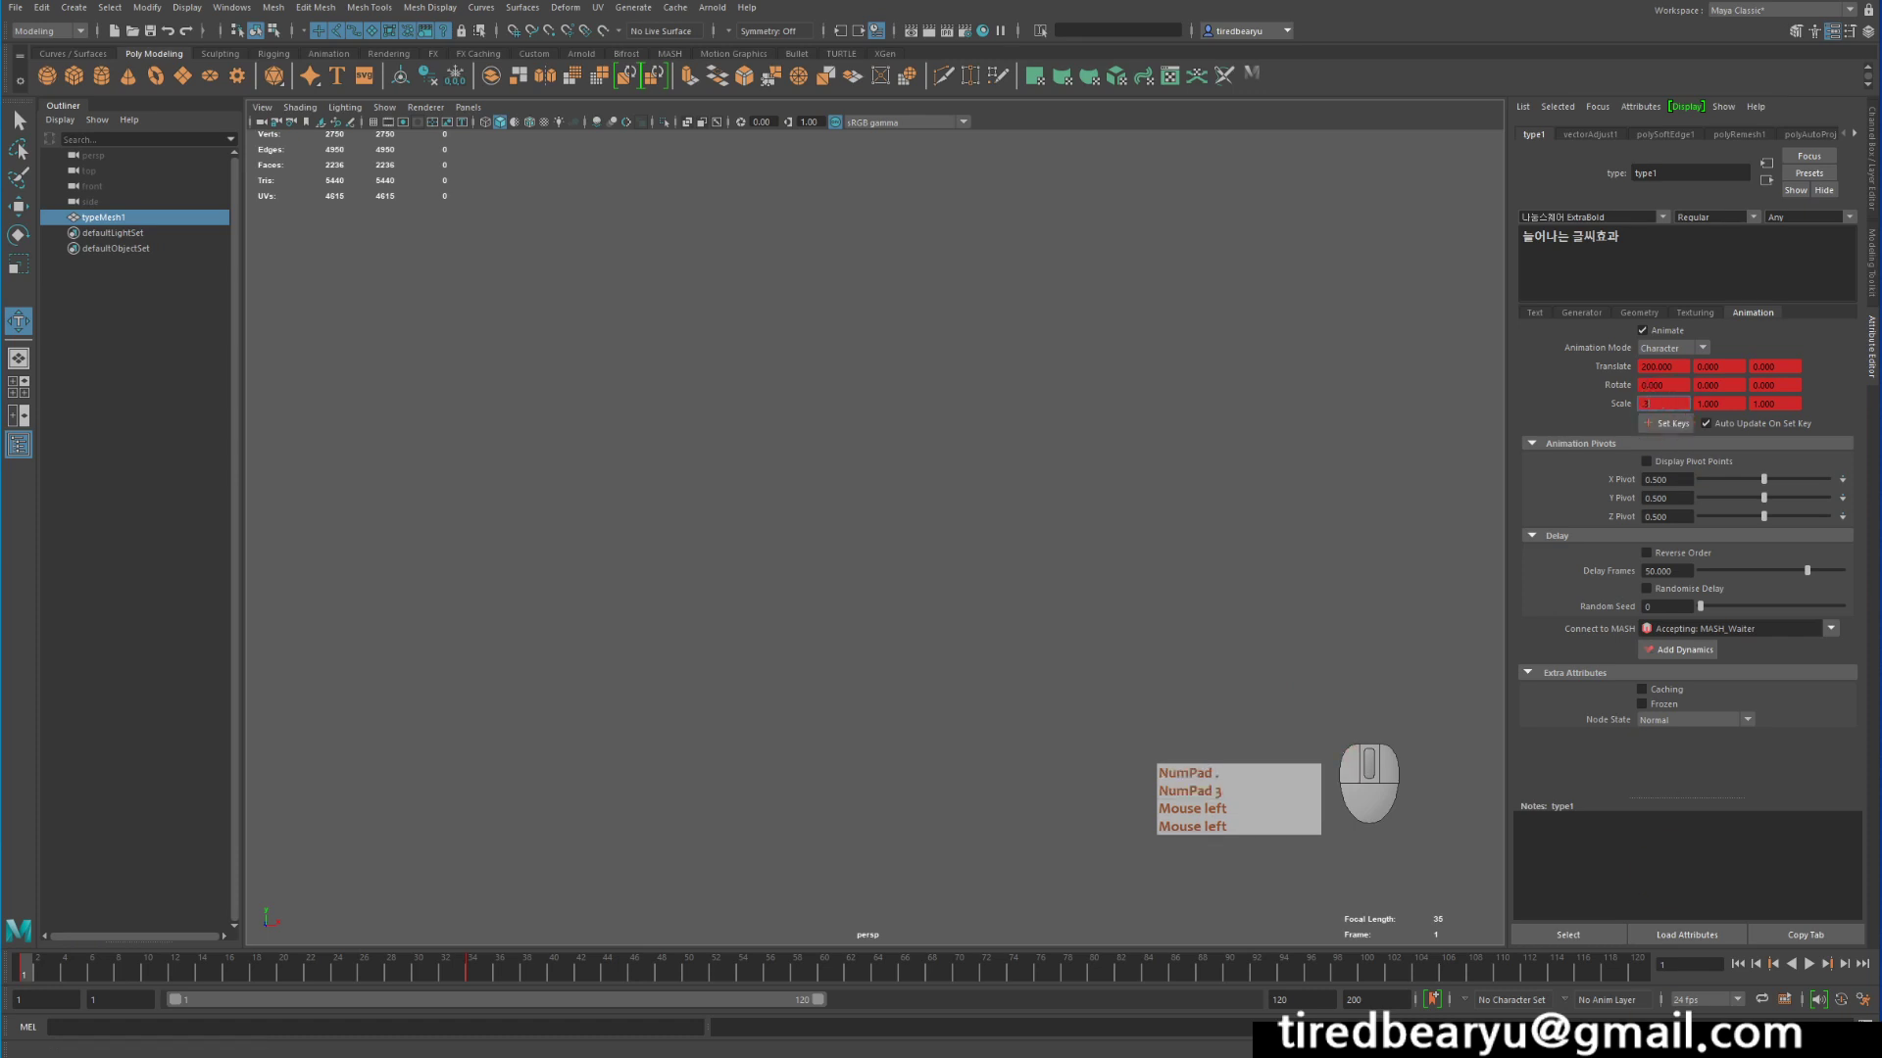
text(0)
key(Return)
text(30)
key(Return)
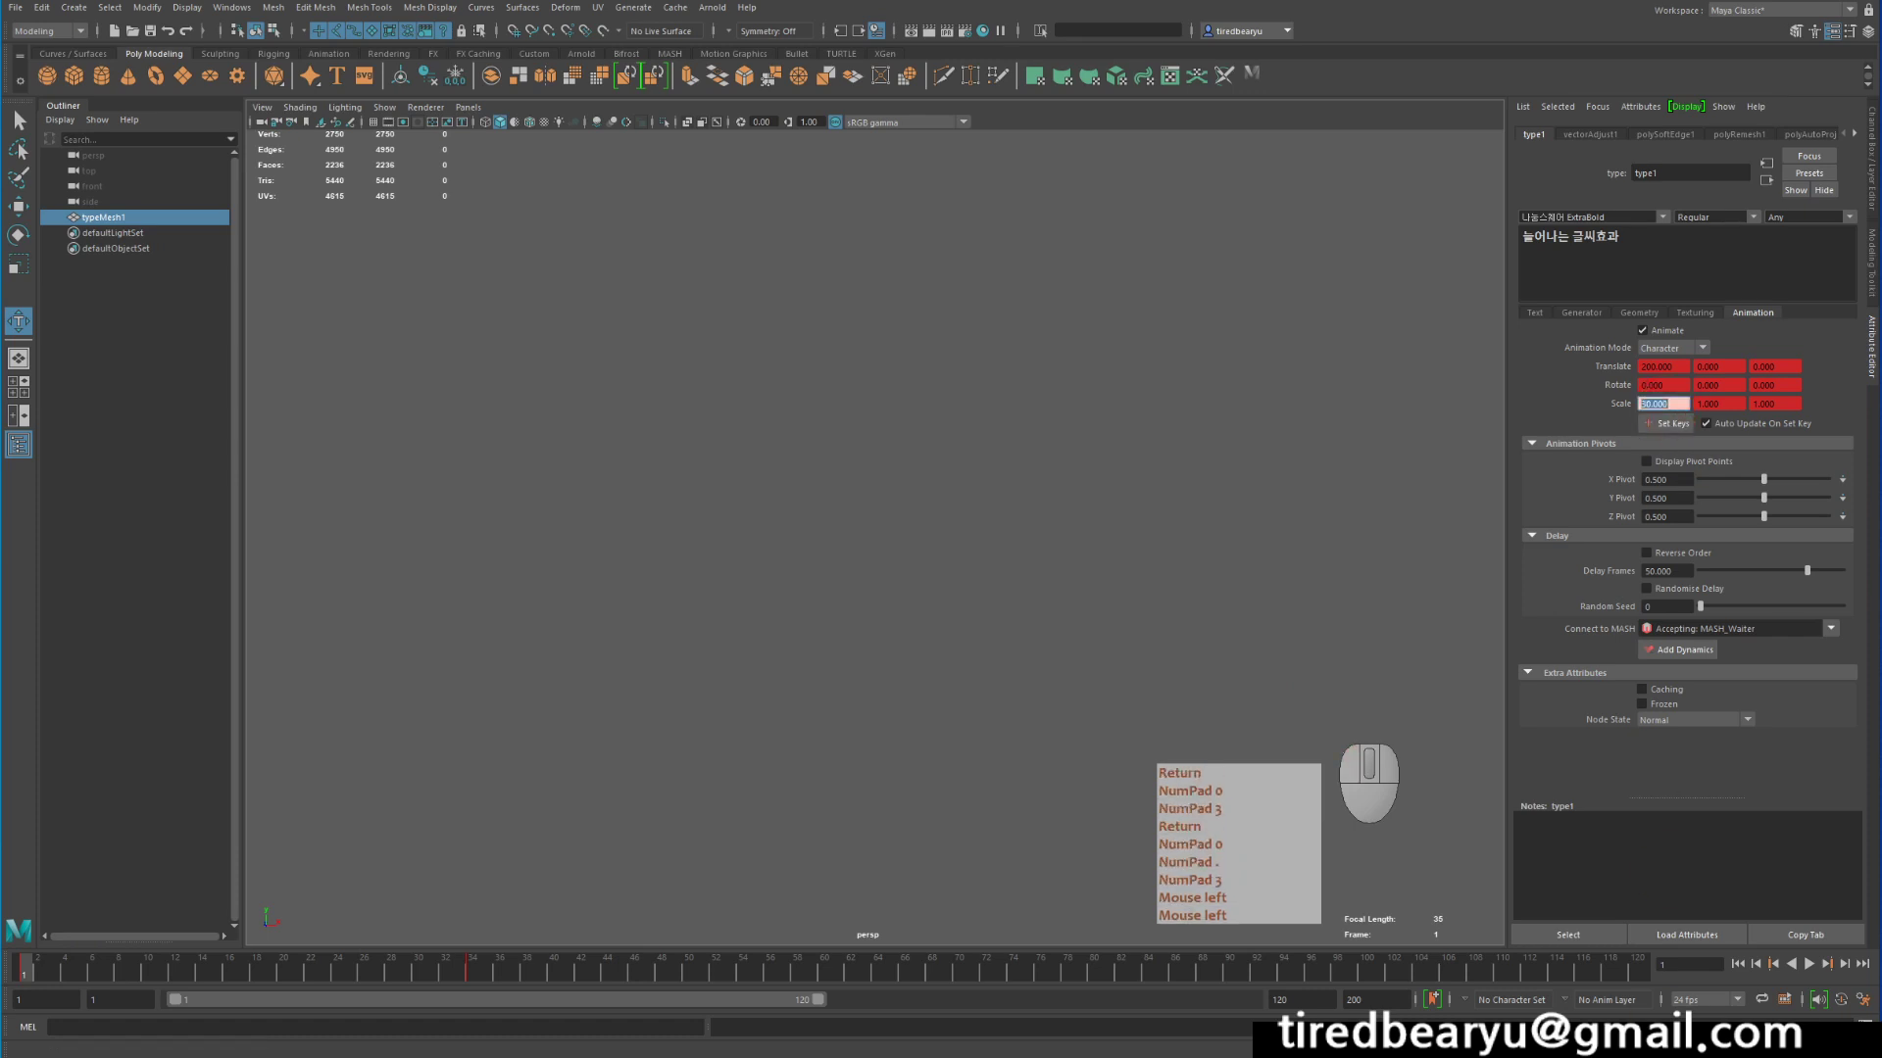
click(1669, 421)
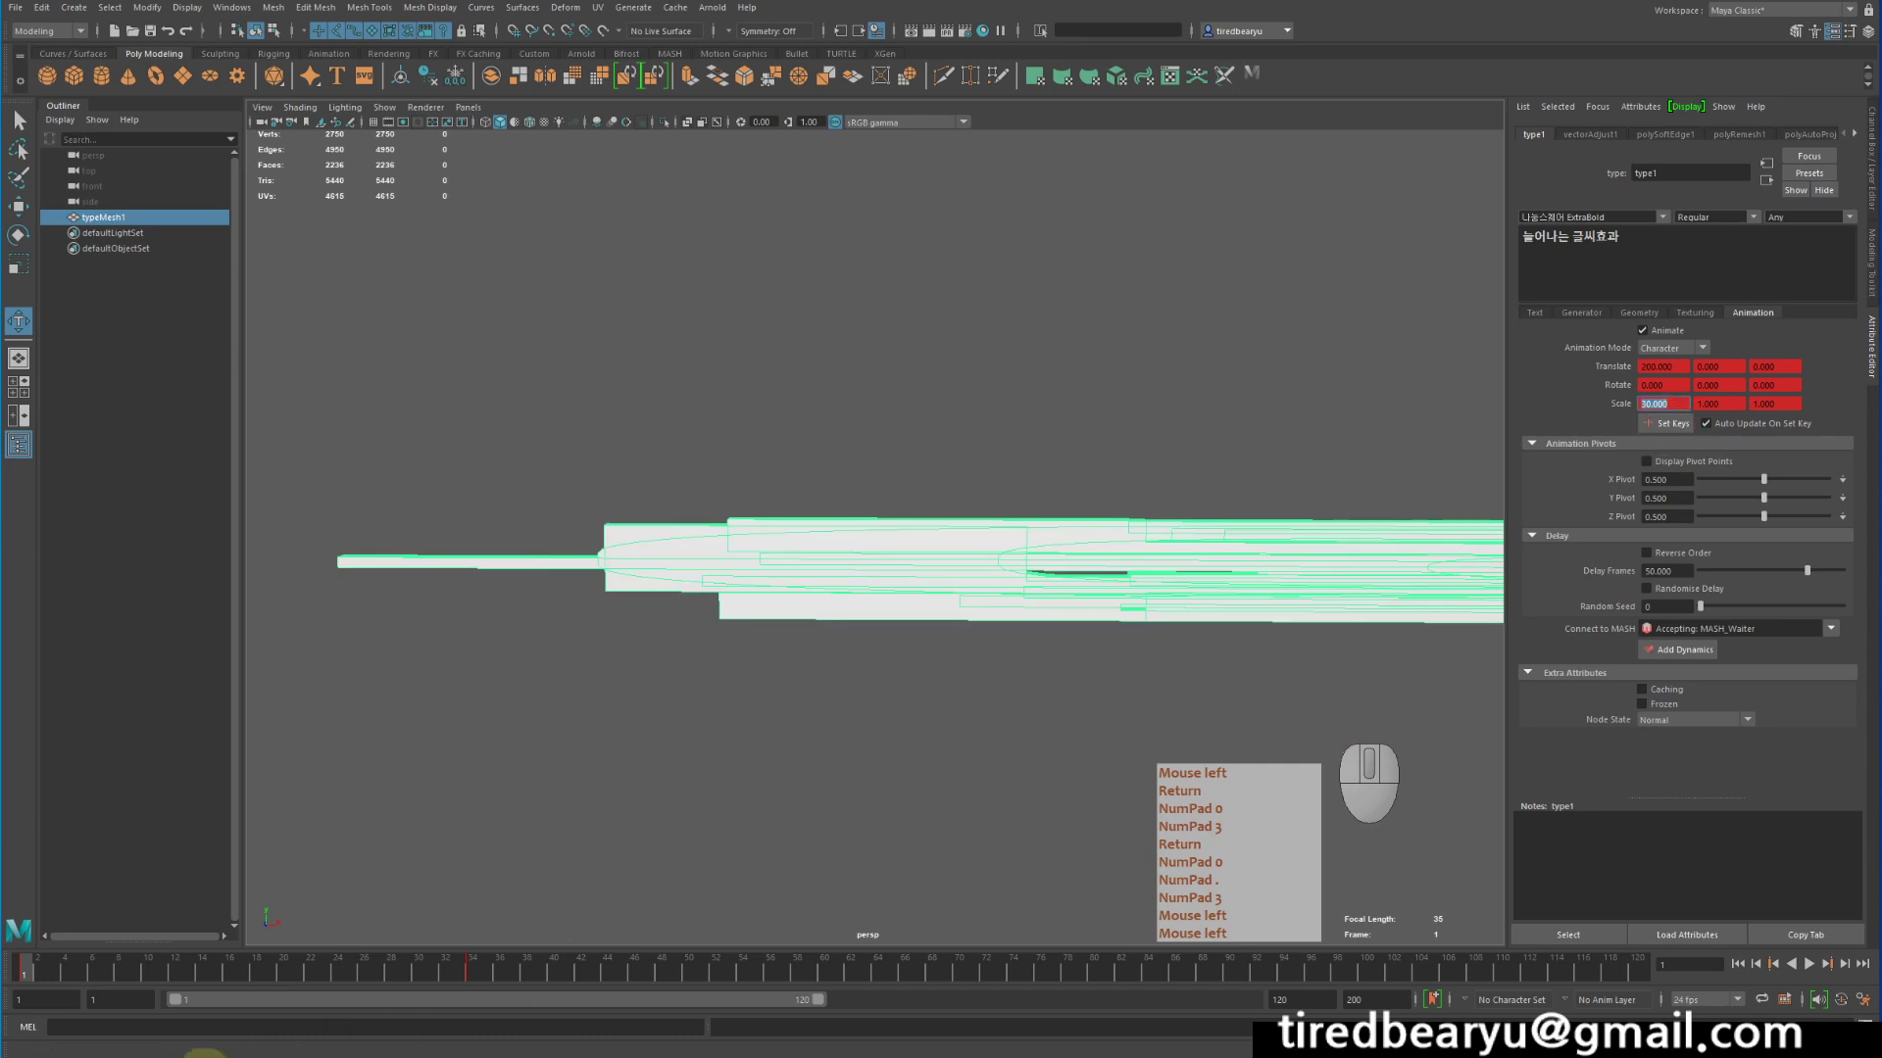
Scrub the timeline to preview the stretched characters and return to frame 1
click(93, 973)
drag(93, 977, 1163, 980)
drag(549, 985, 96, 1054)
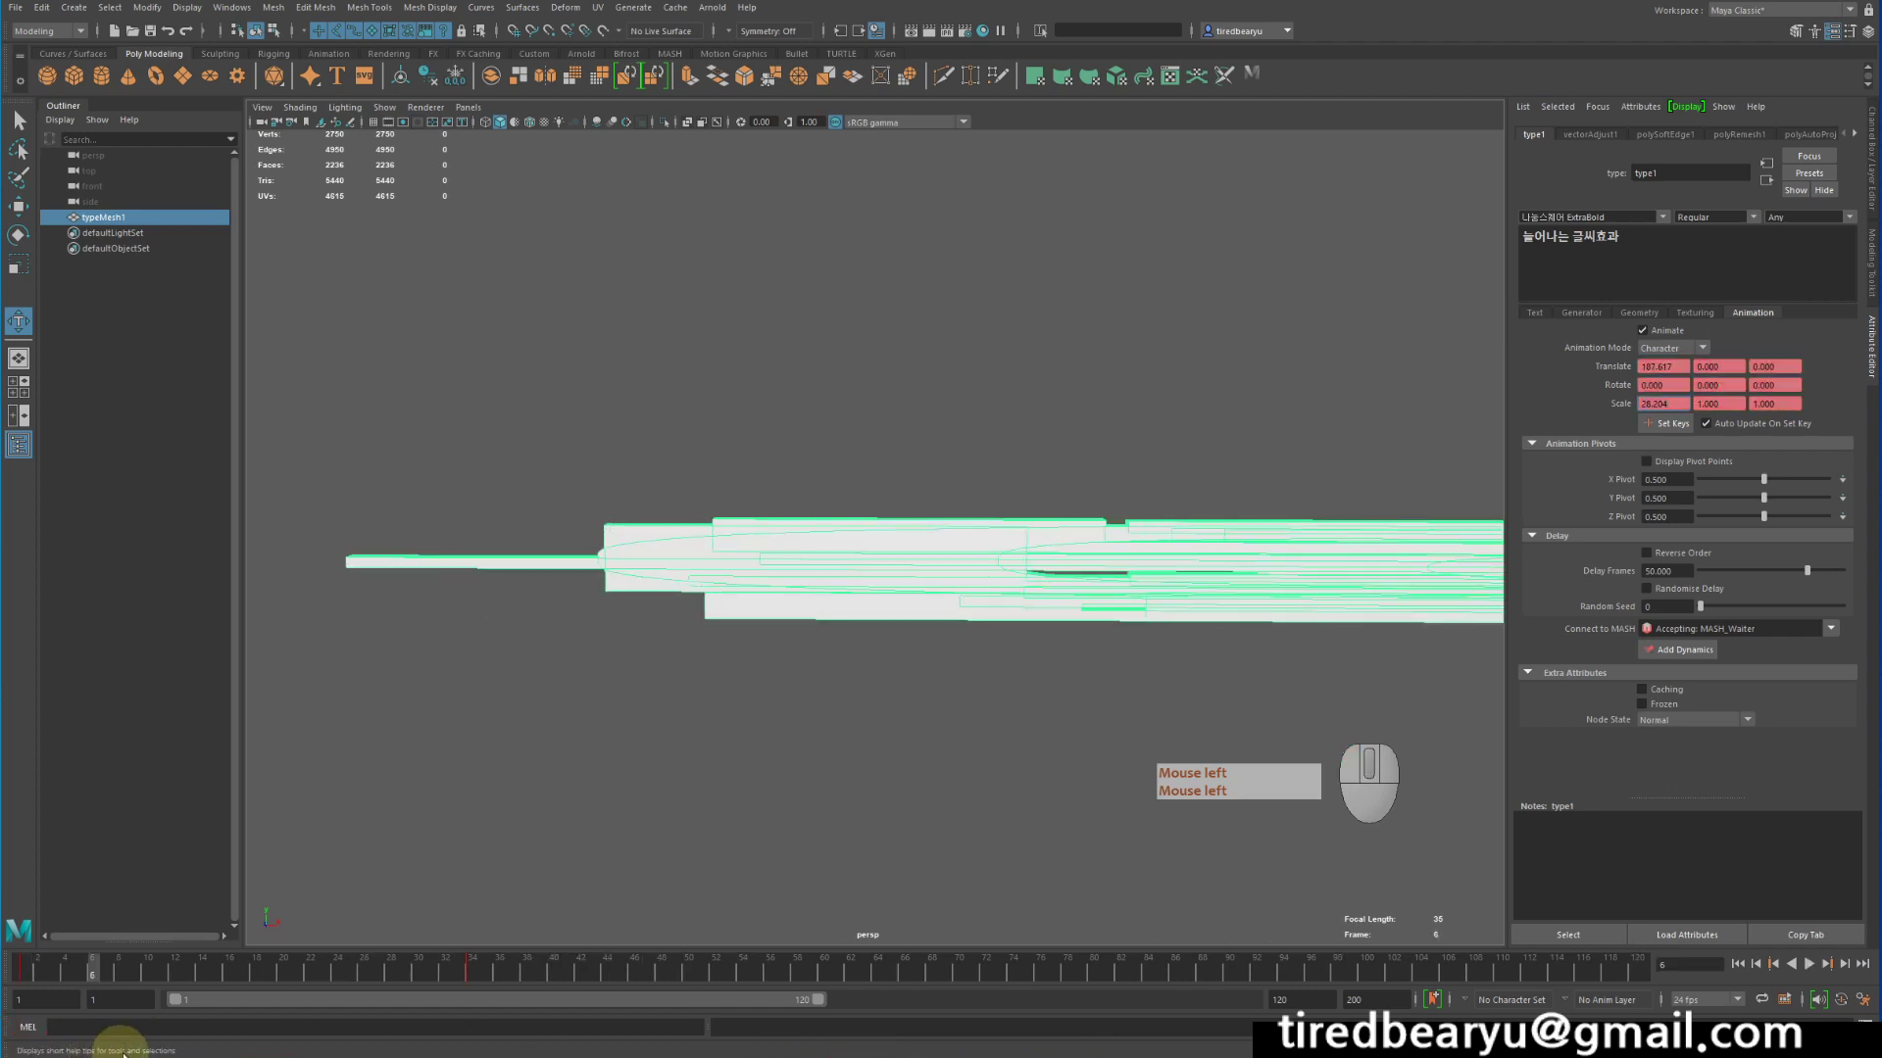
drag(20, 974, 3, 1039)
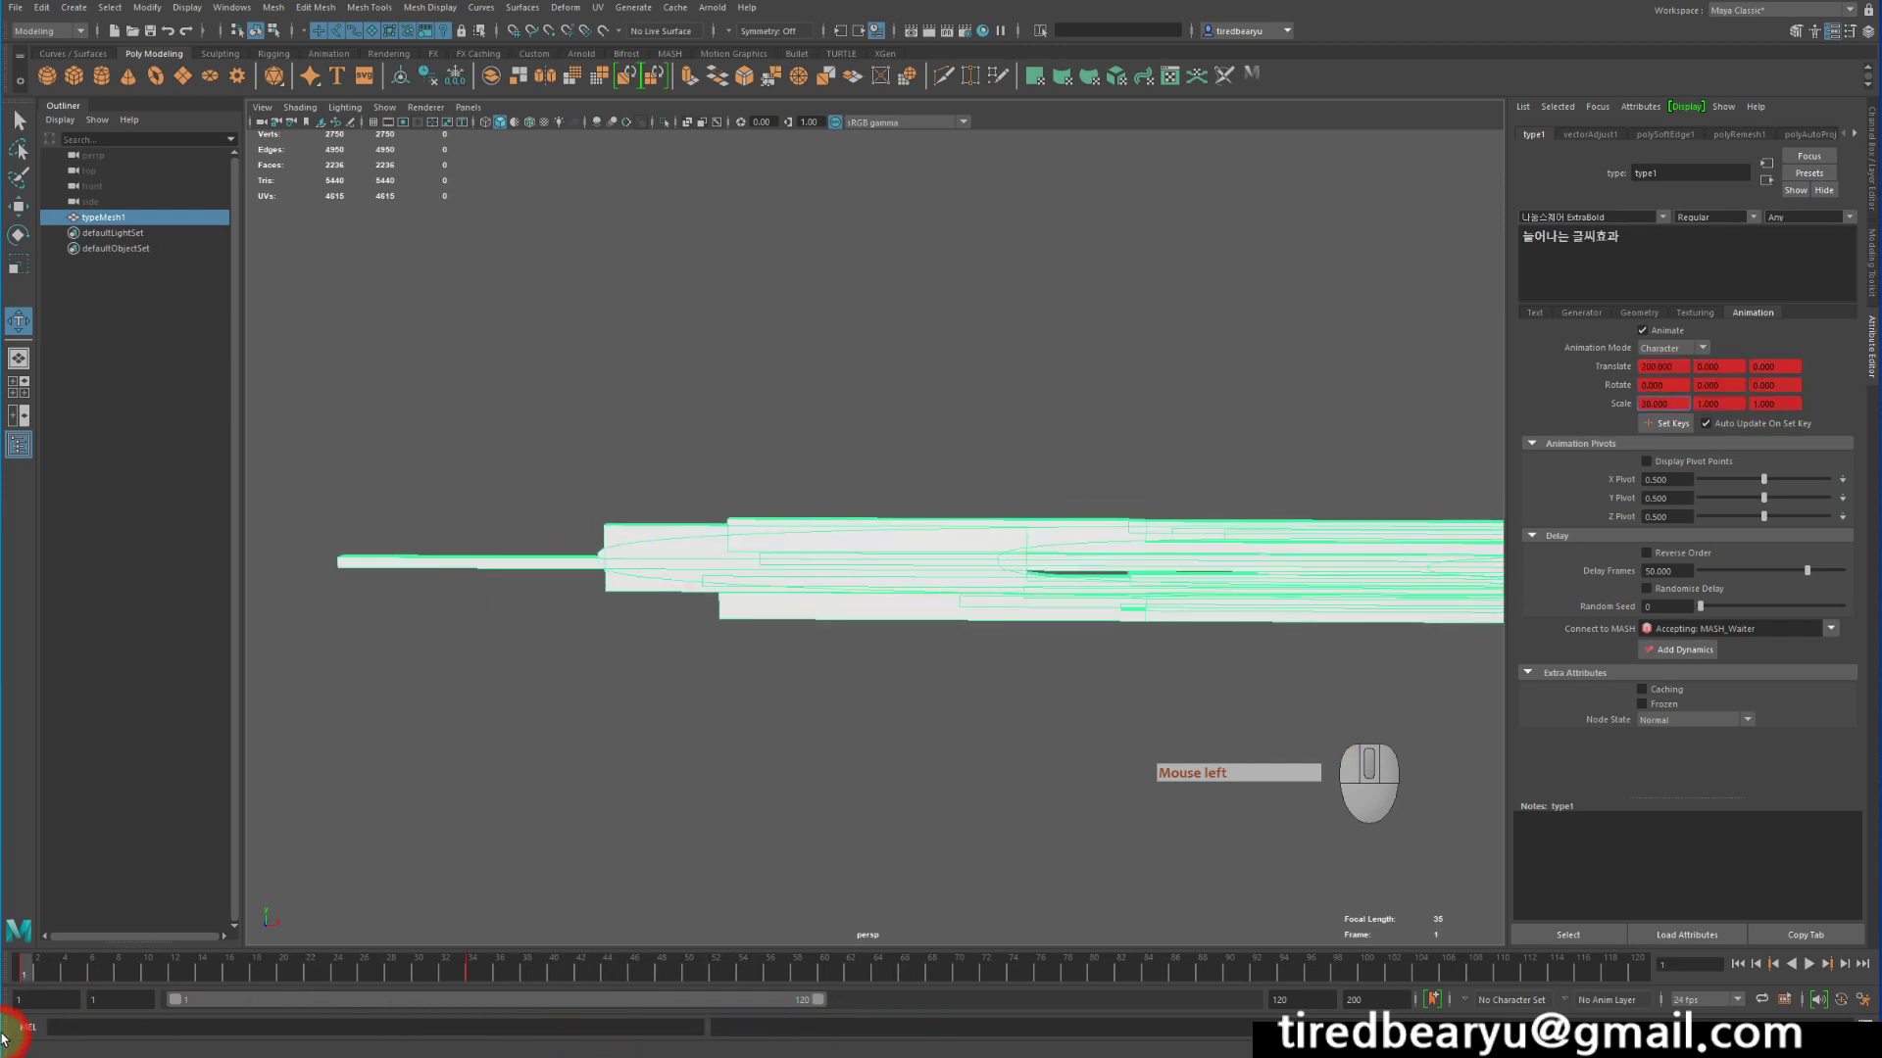
Display the animation pivot points and set the X Pivot to 0 while viewing frame 36
click(1681, 462)
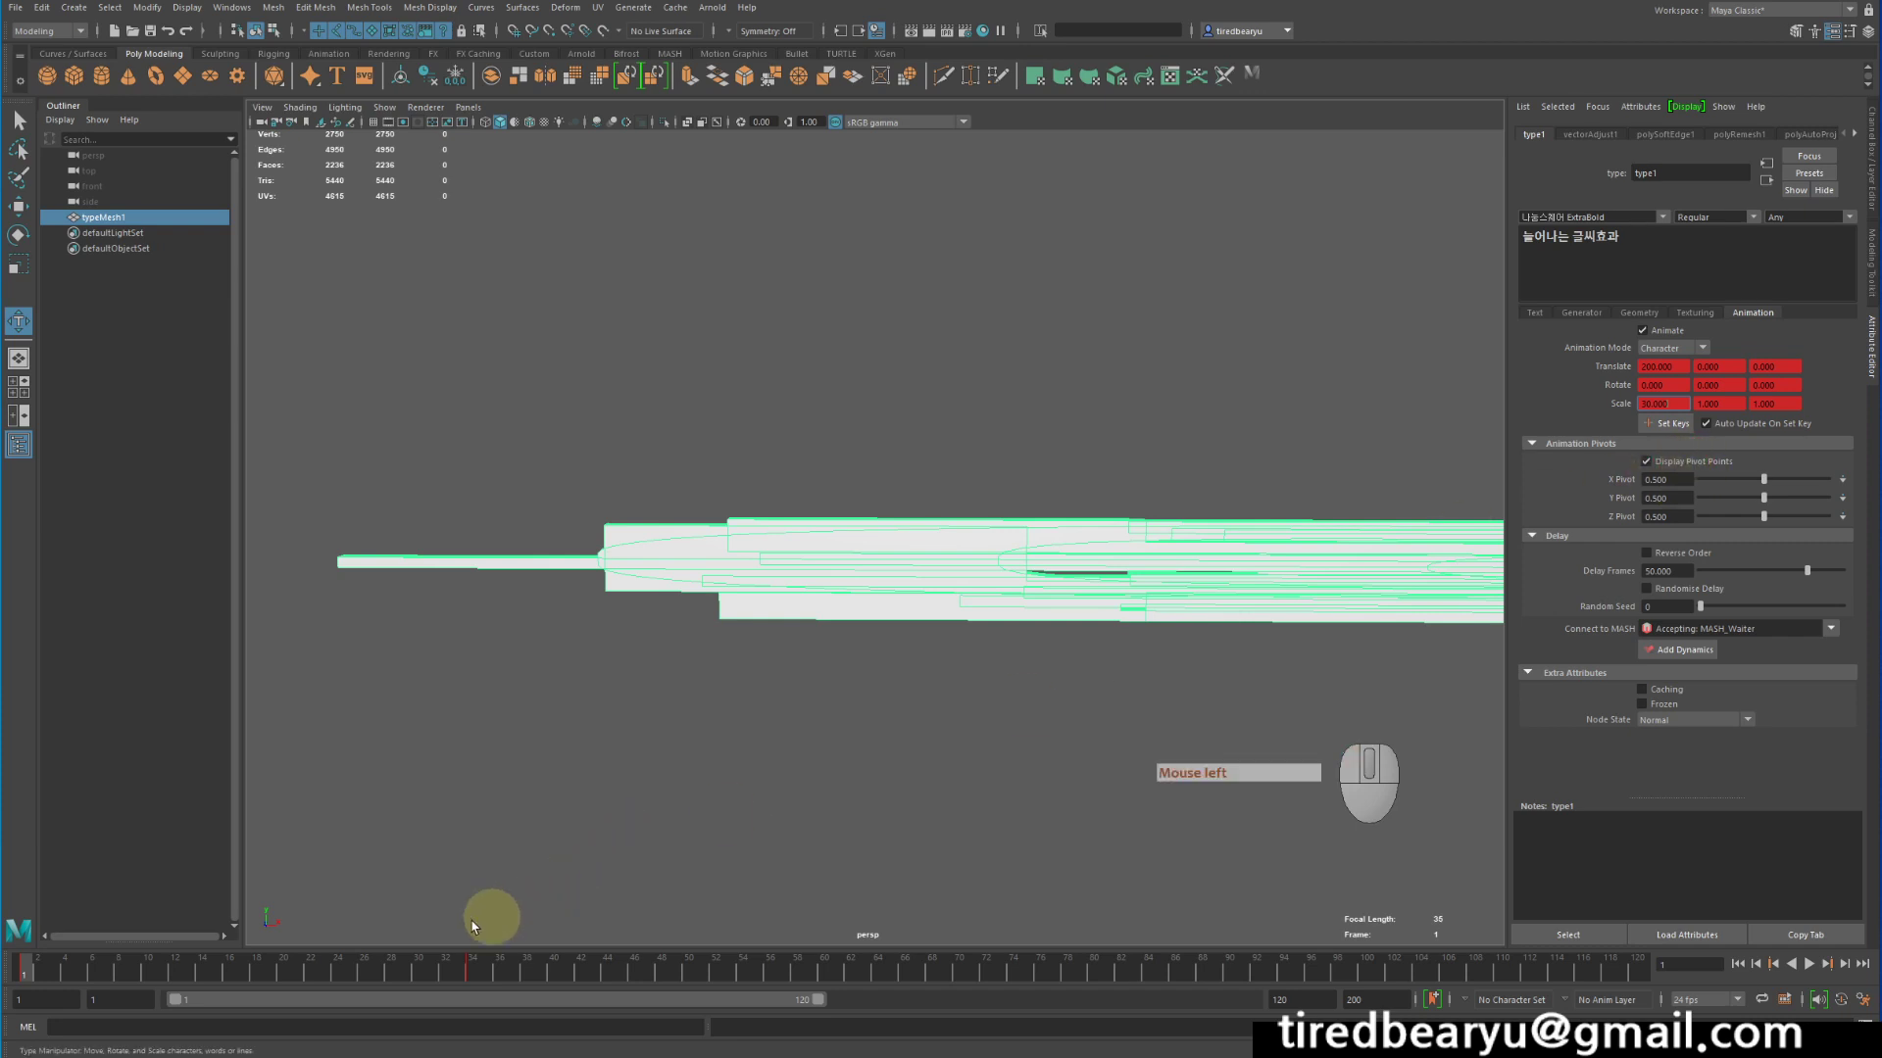
drag(149, 987, 499, 990)
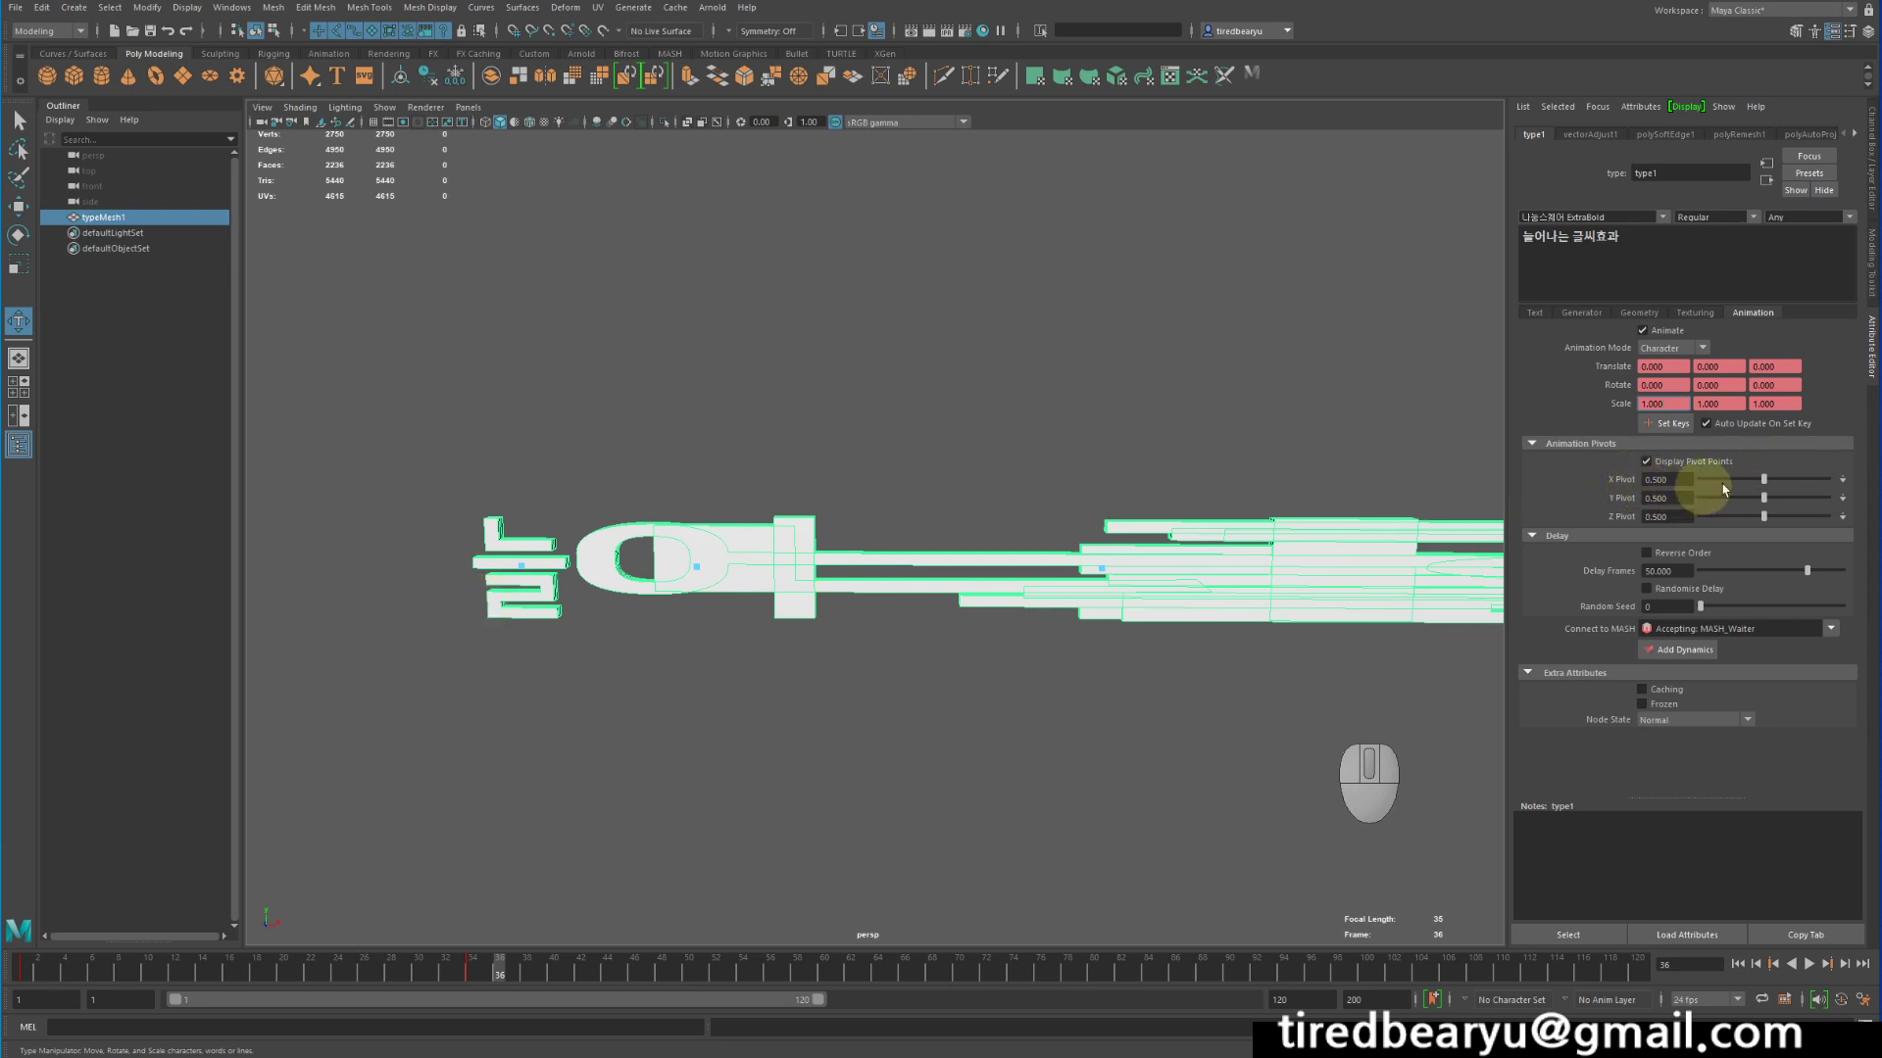
drag(1700, 480, 1685, 482)
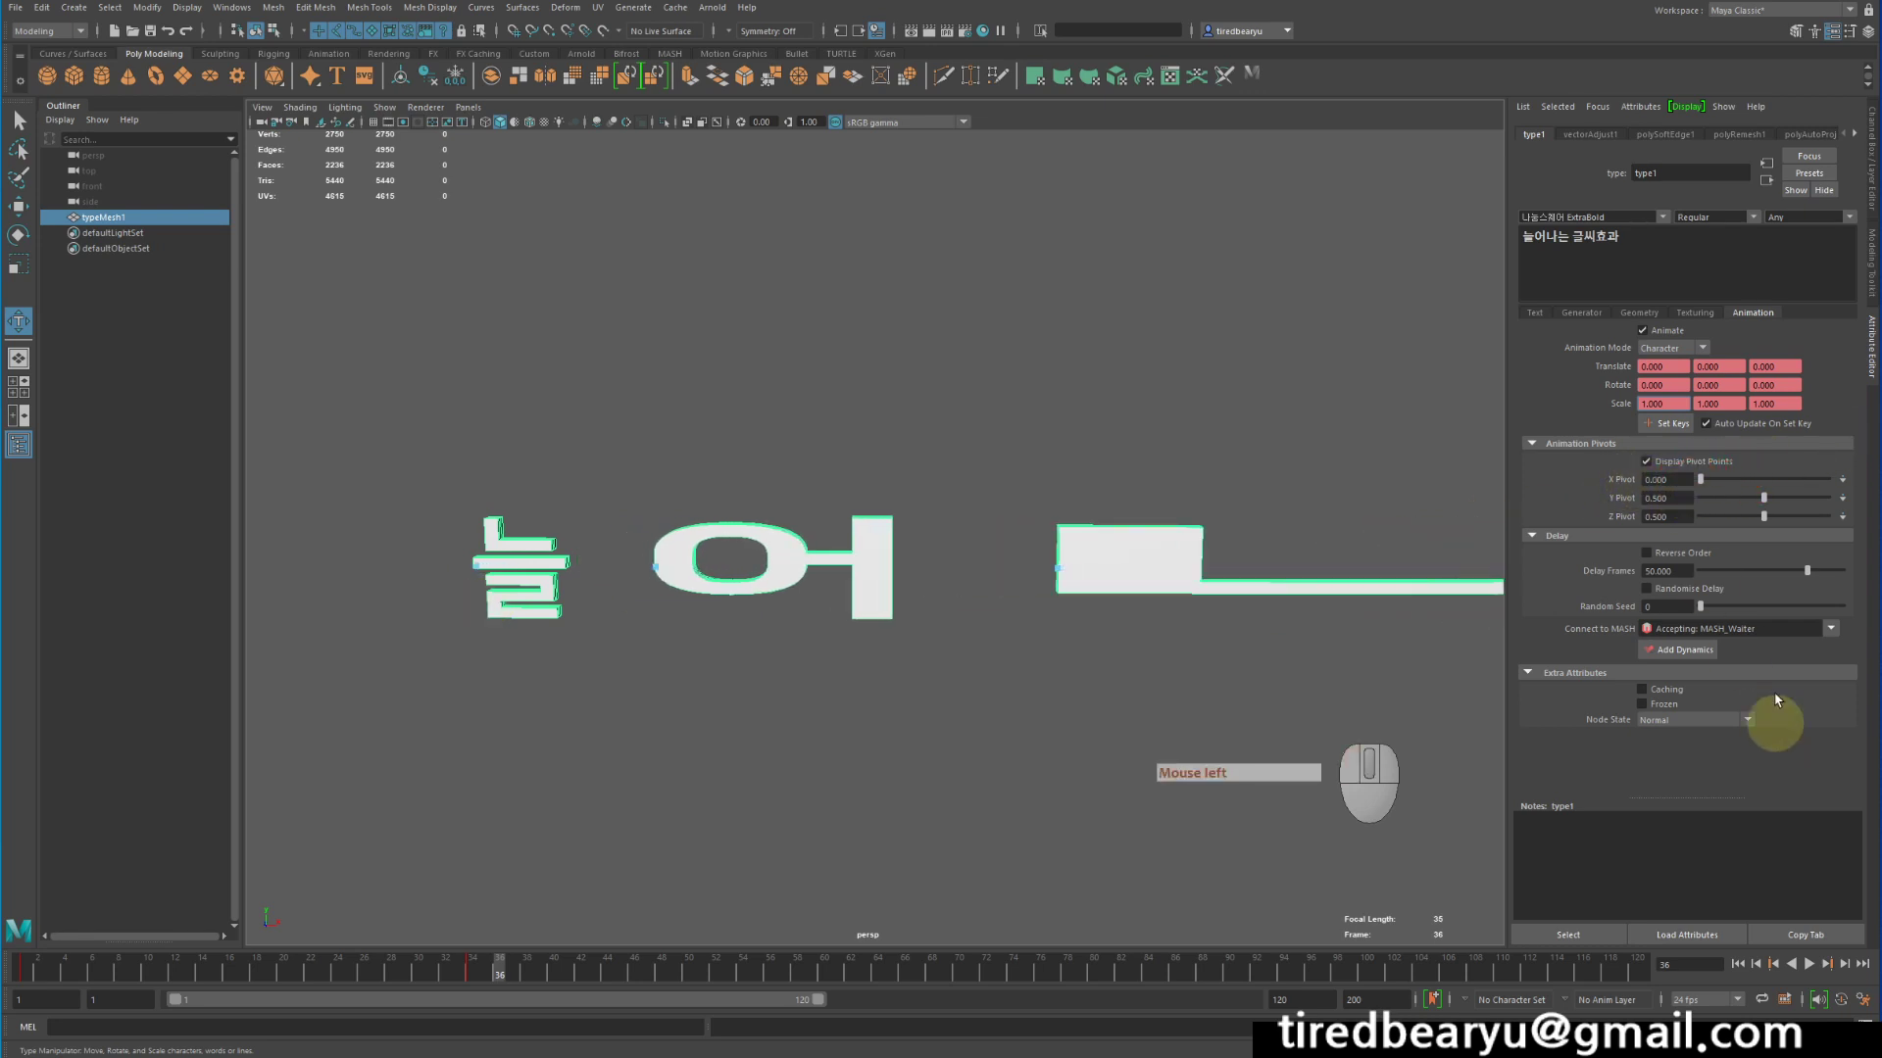
alt+drag(656, 659, 680, 656)
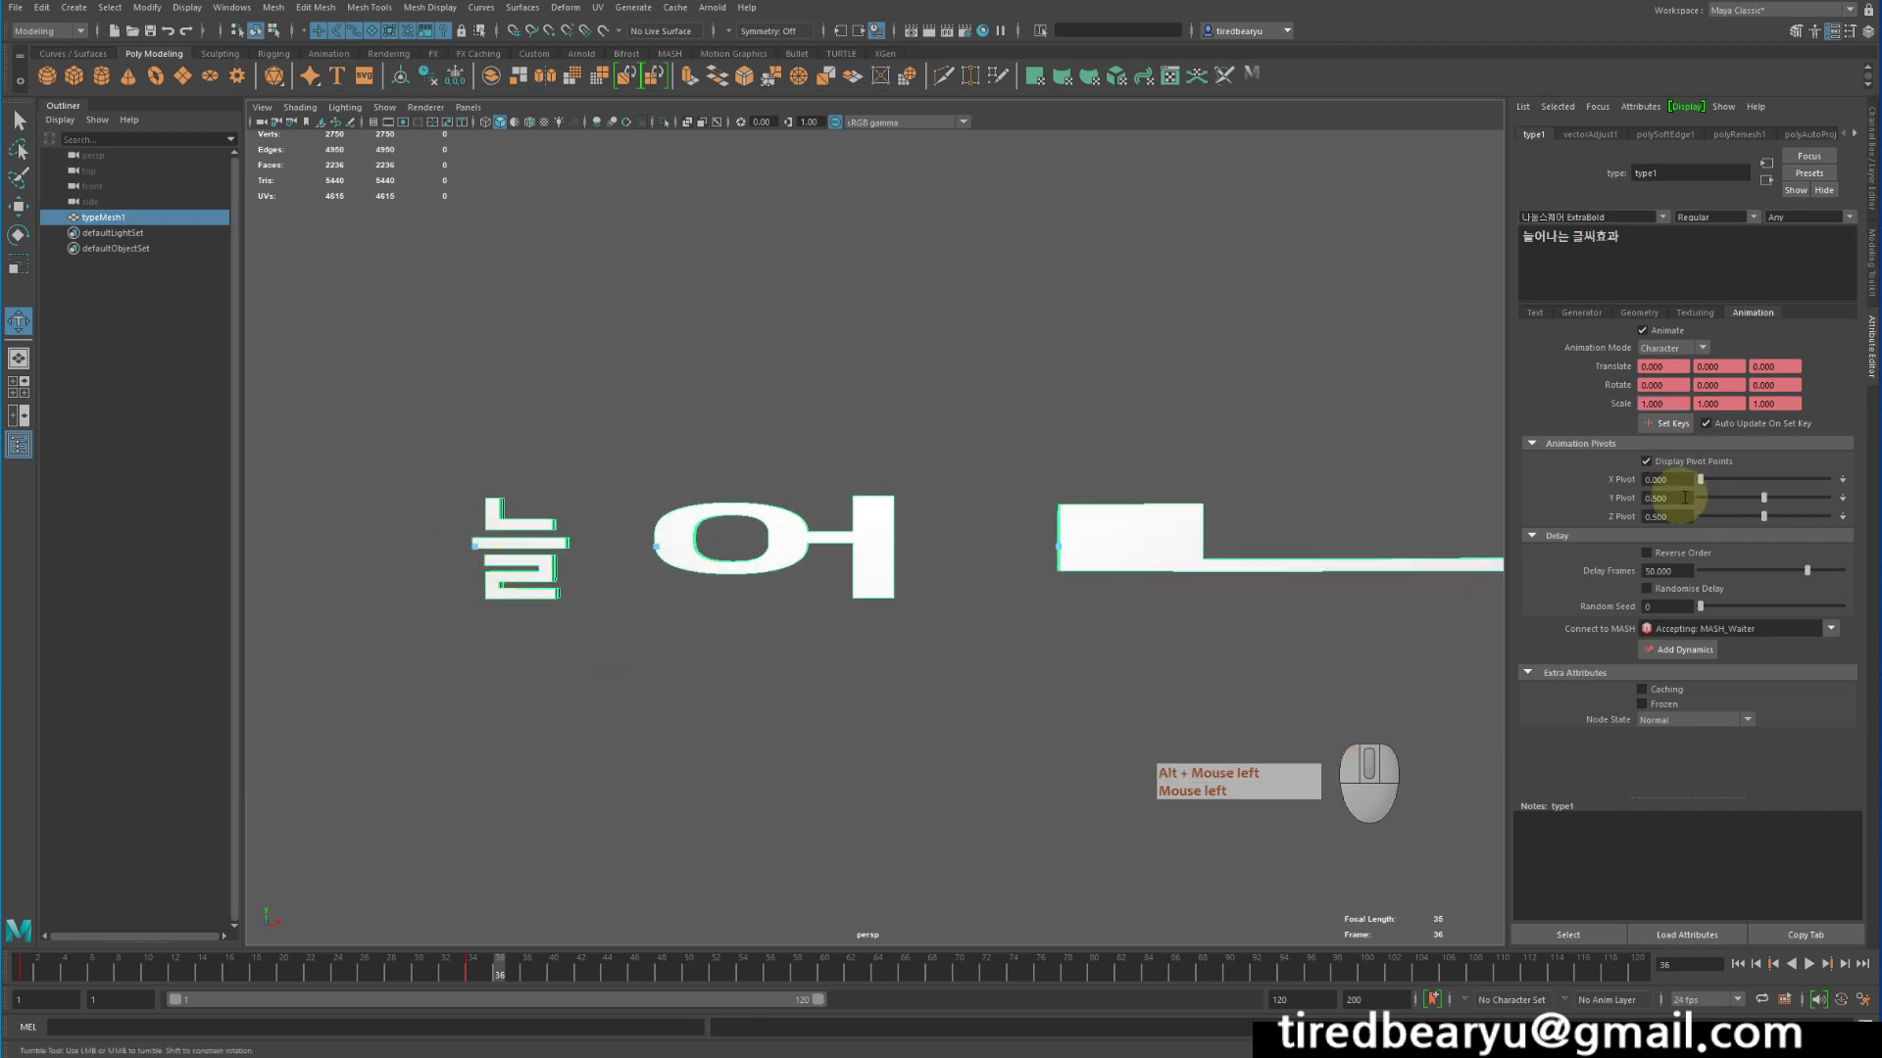
Scrub and play the timeline to review how the stretched characters settle into place, and stop playback
drag(24, 970, 1162, 1047)
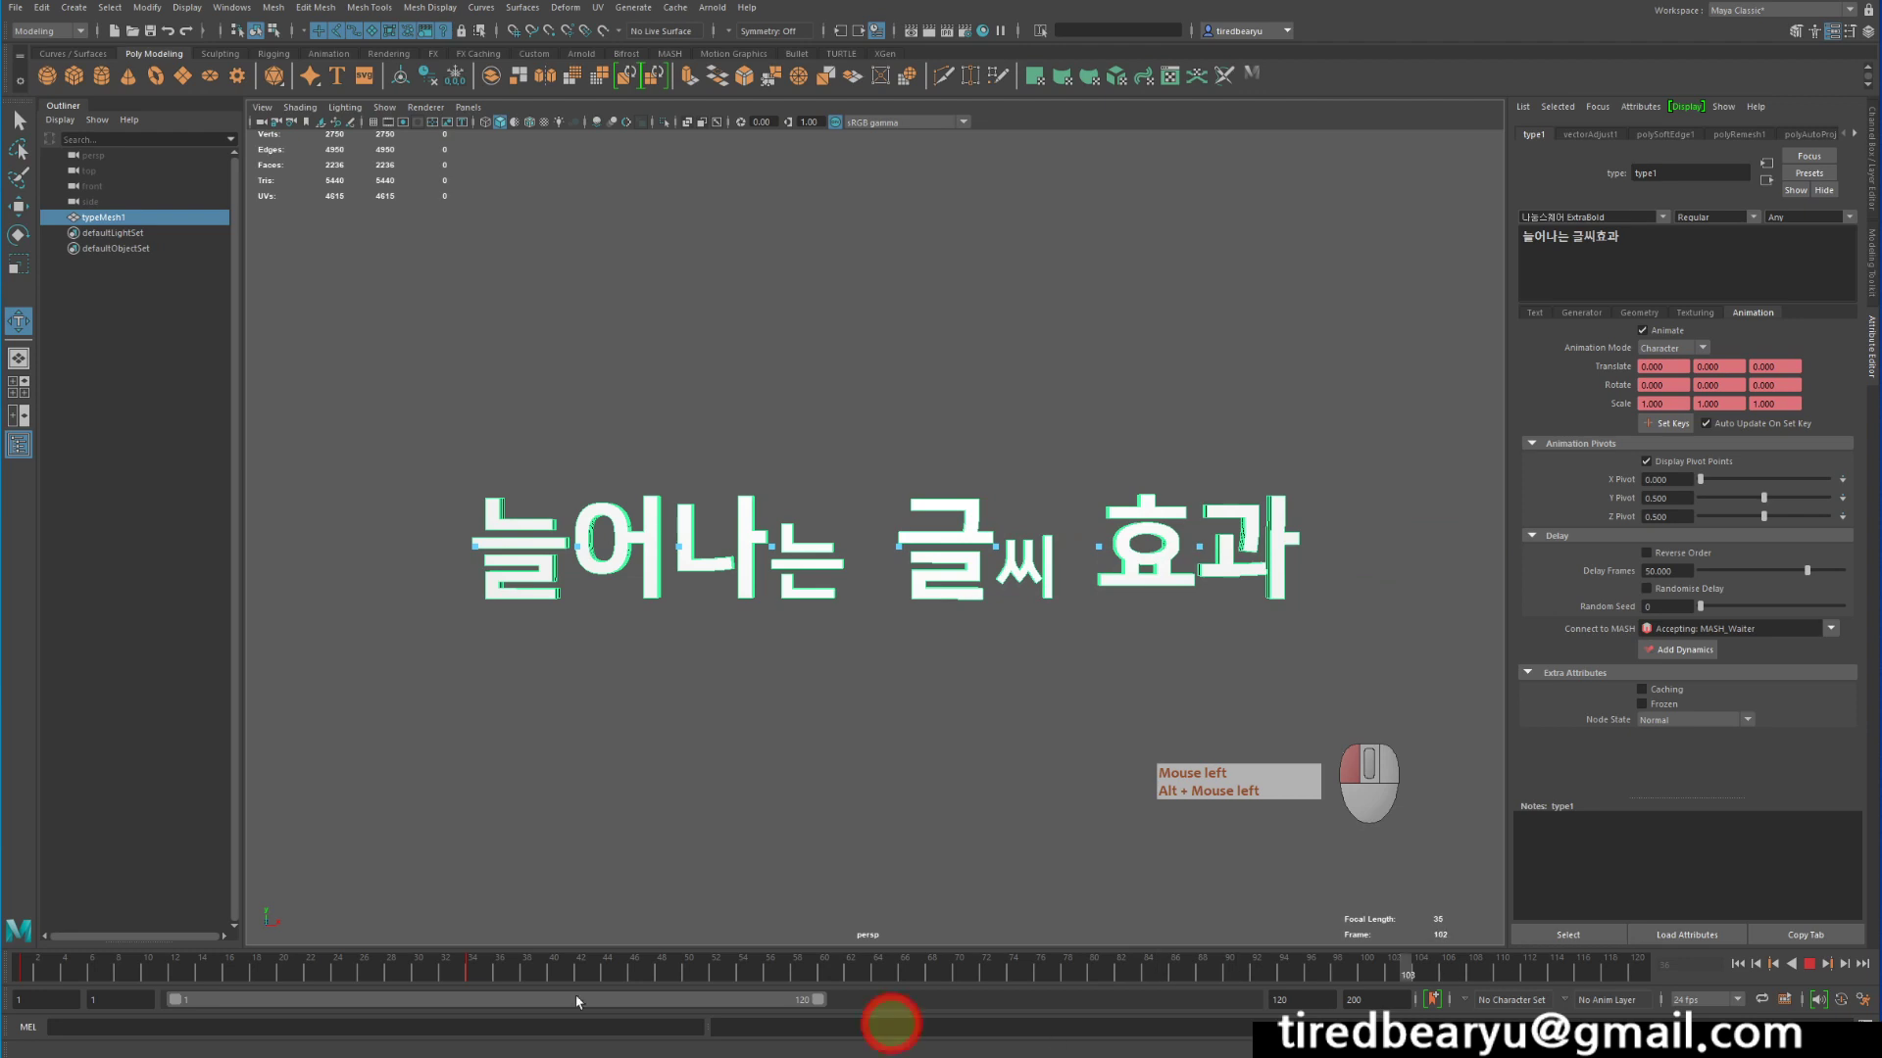
drag(576, 1002, 2, 954)
click(1819, 966)
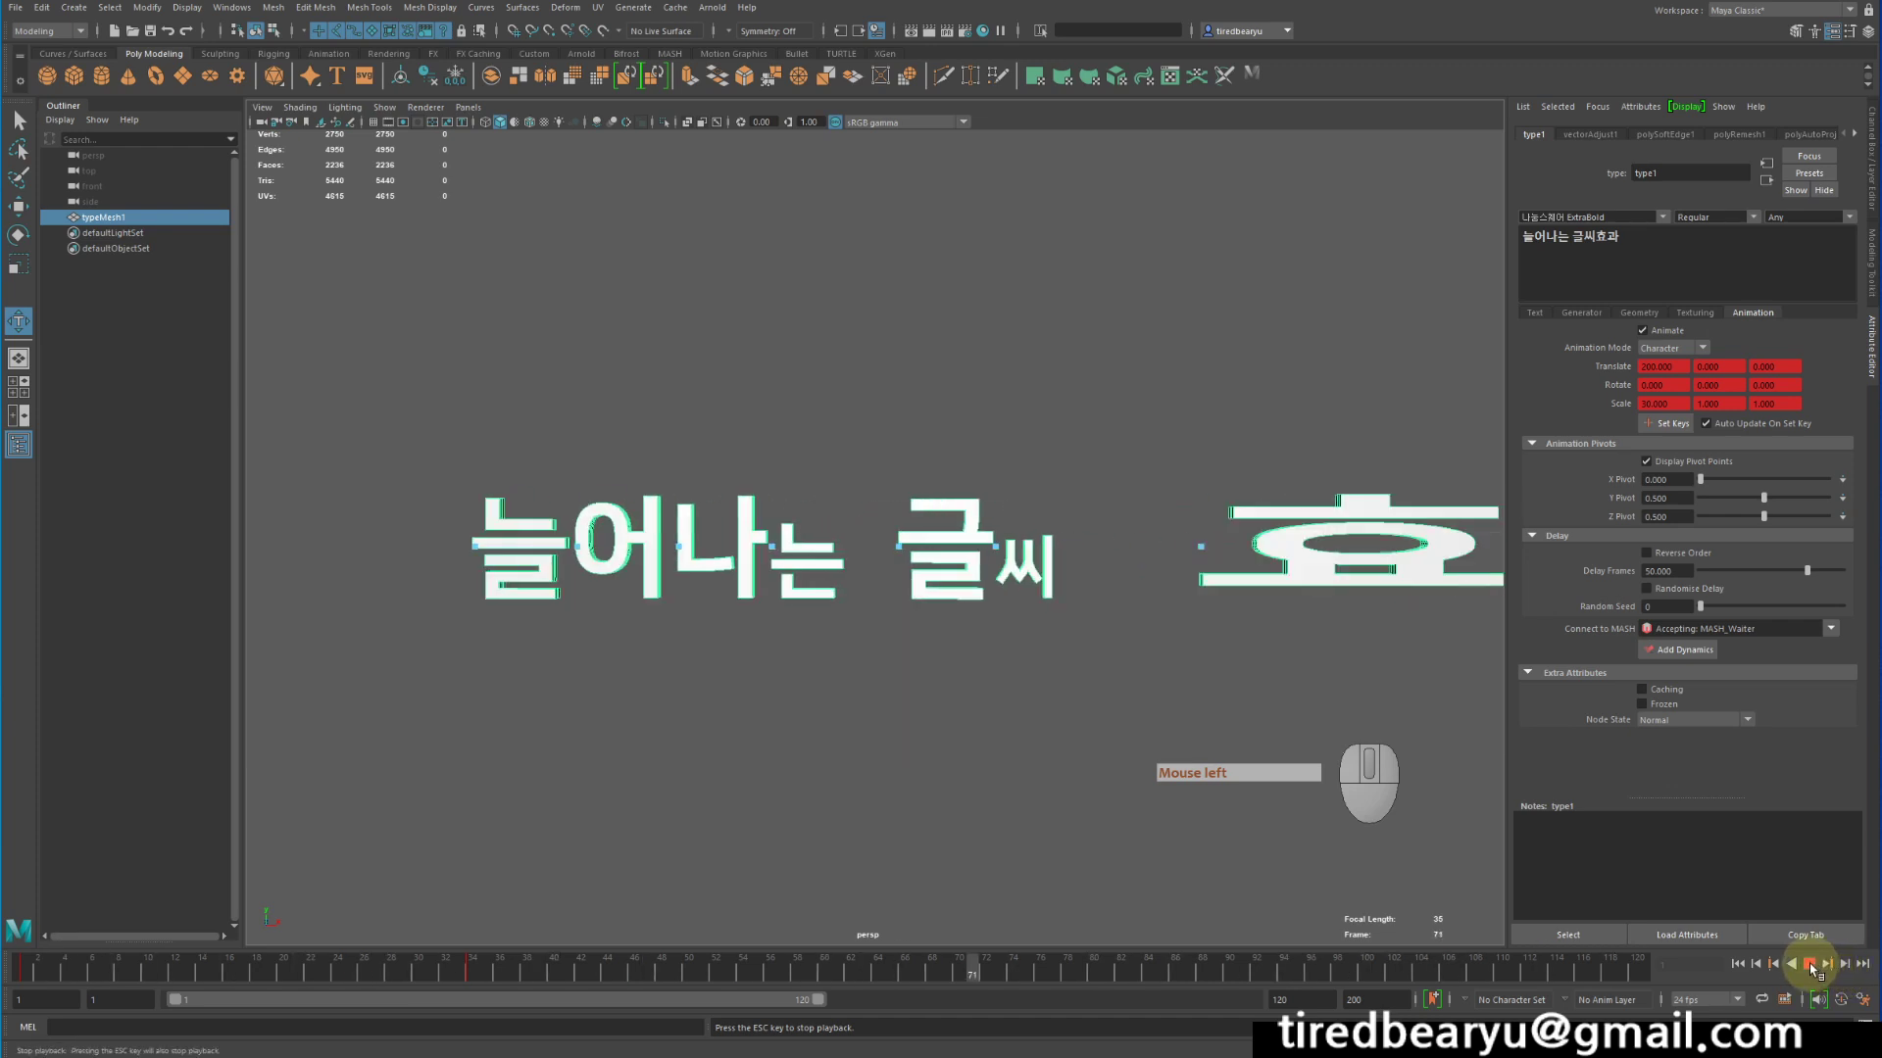
click(1812, 968)
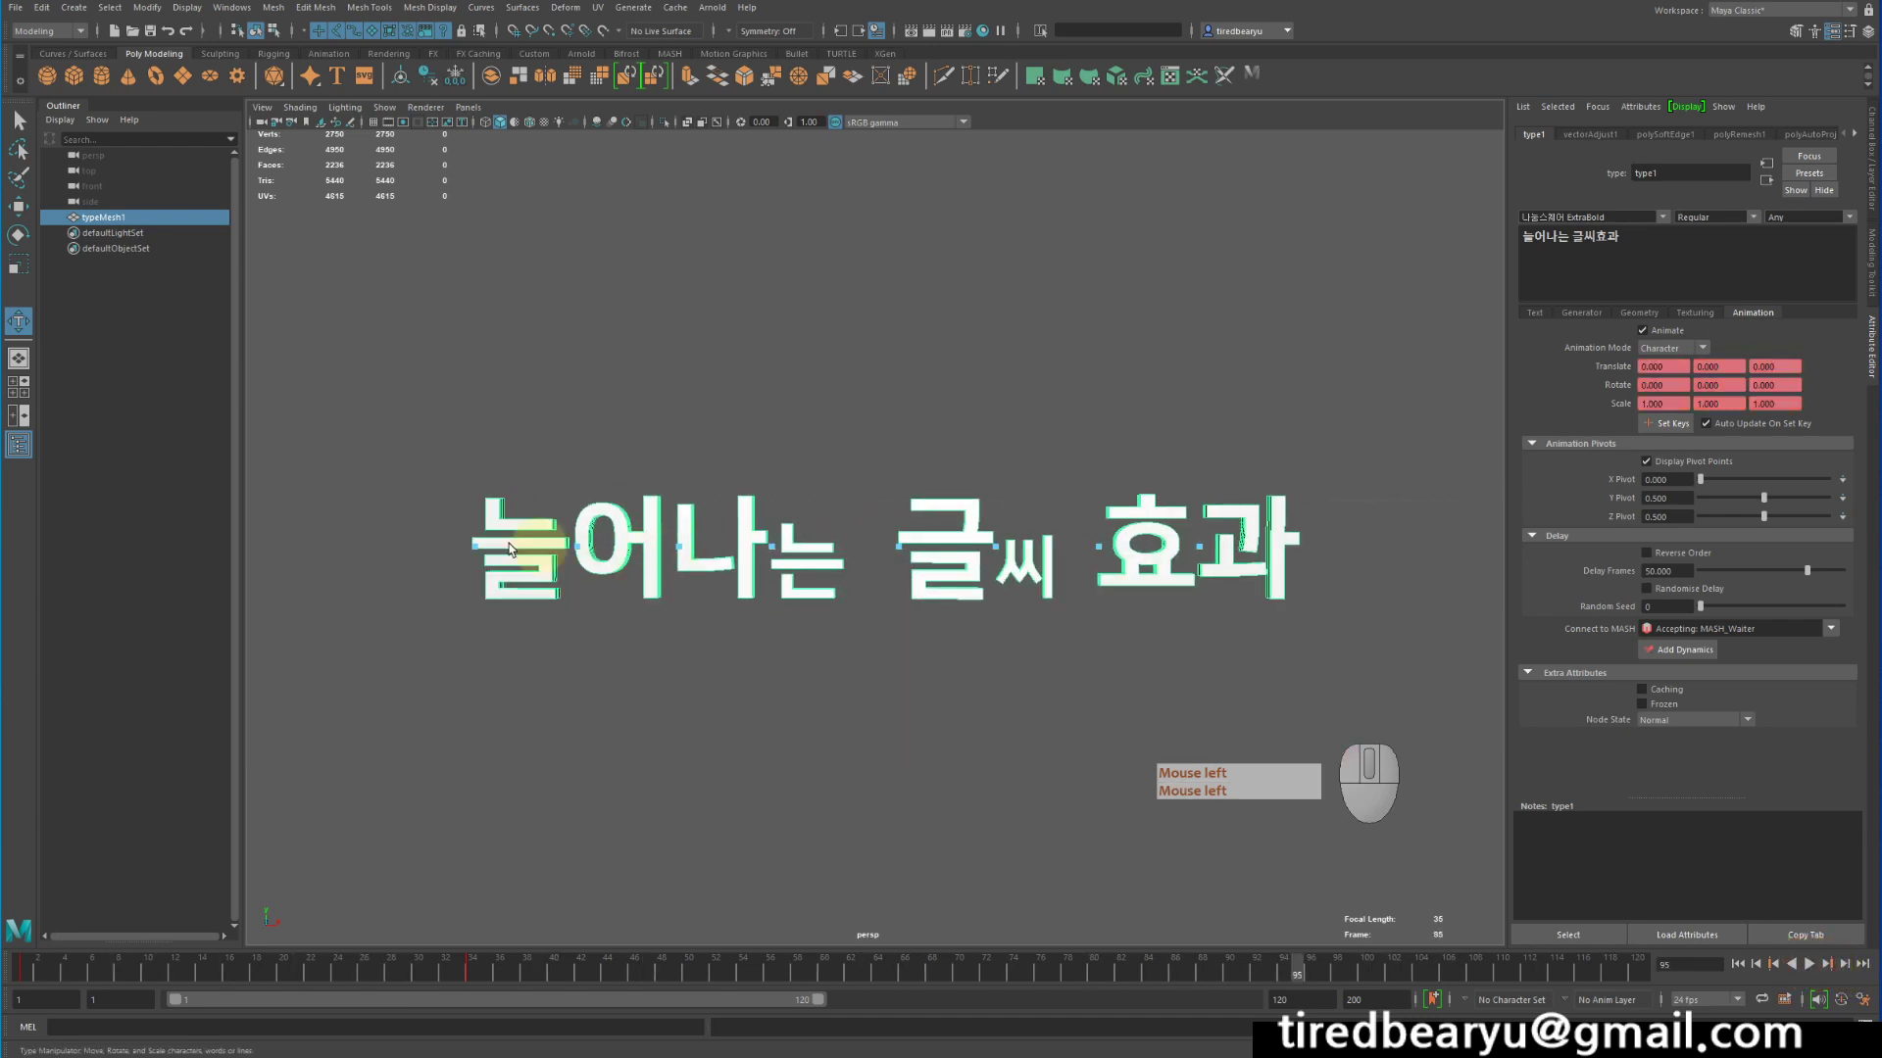
click(163, 992)
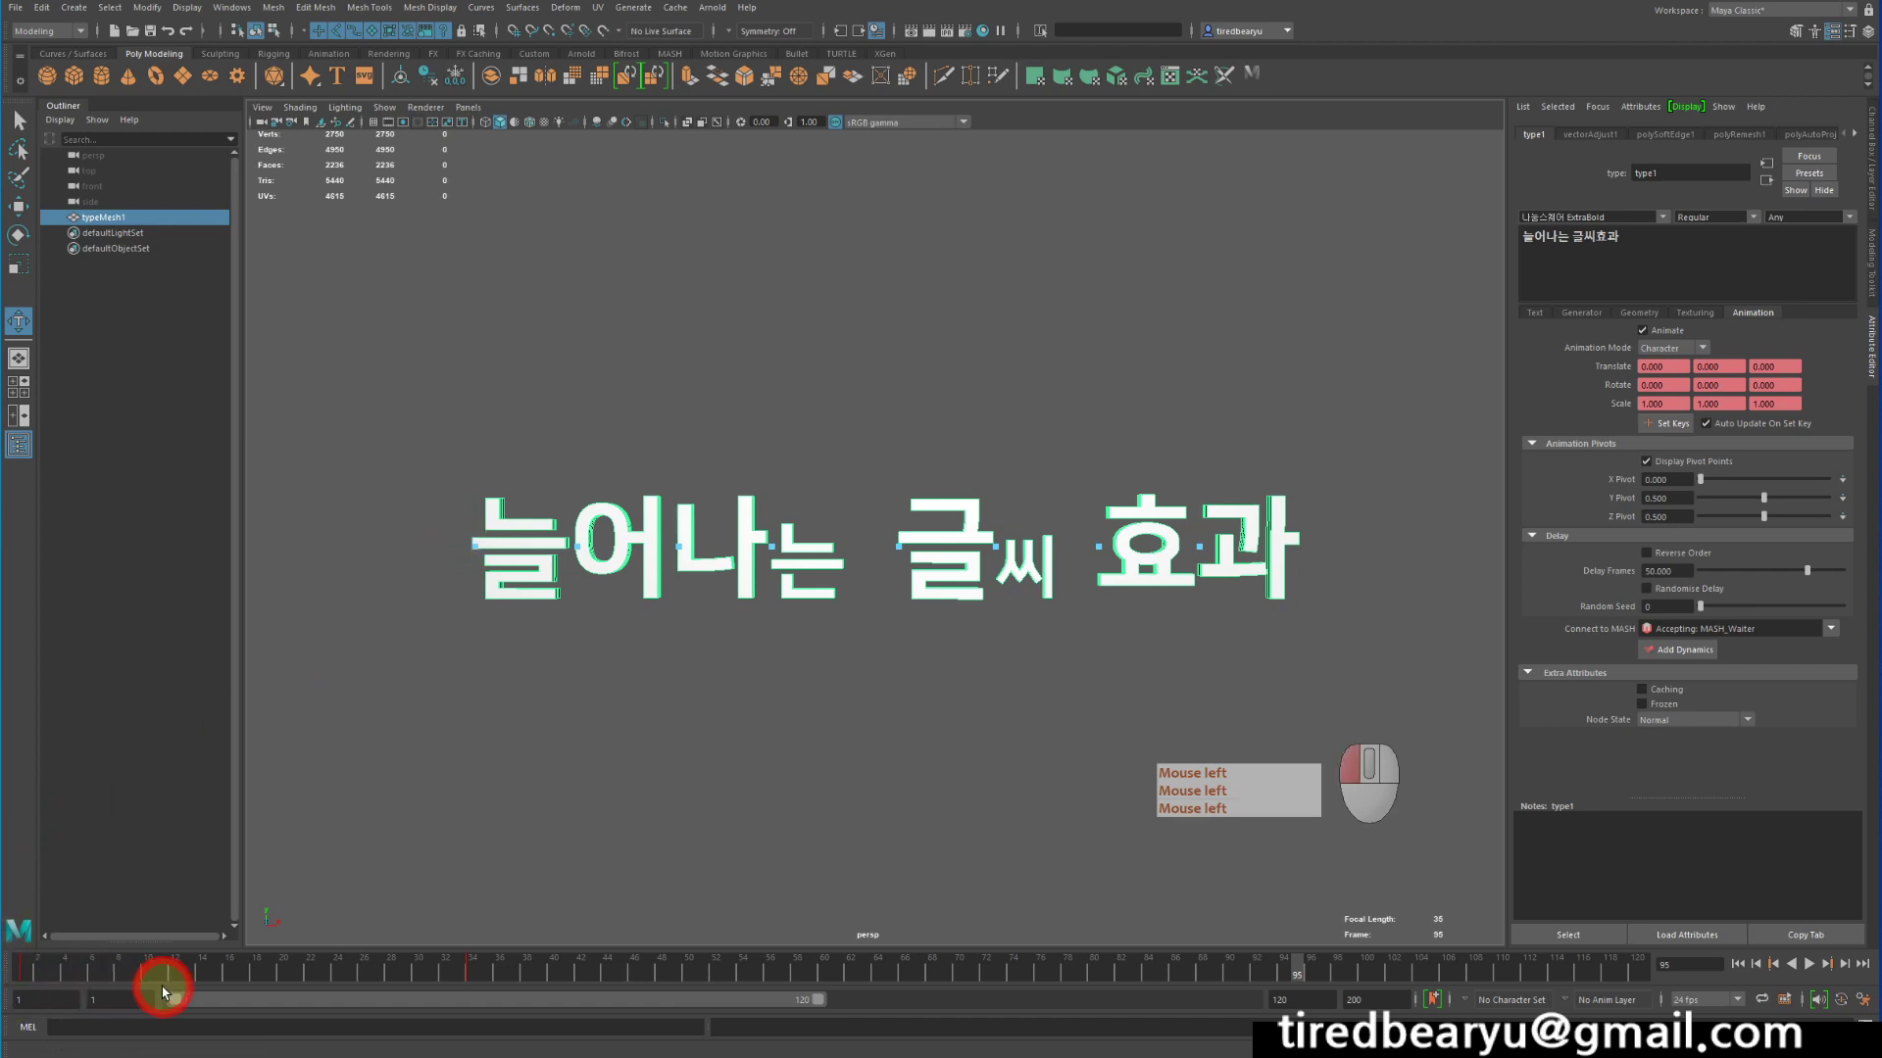
Scrub the stretching animation, lower the Delay Frames value, and play the timeline to compare the character timing
drag(45, 968, 5, 955)
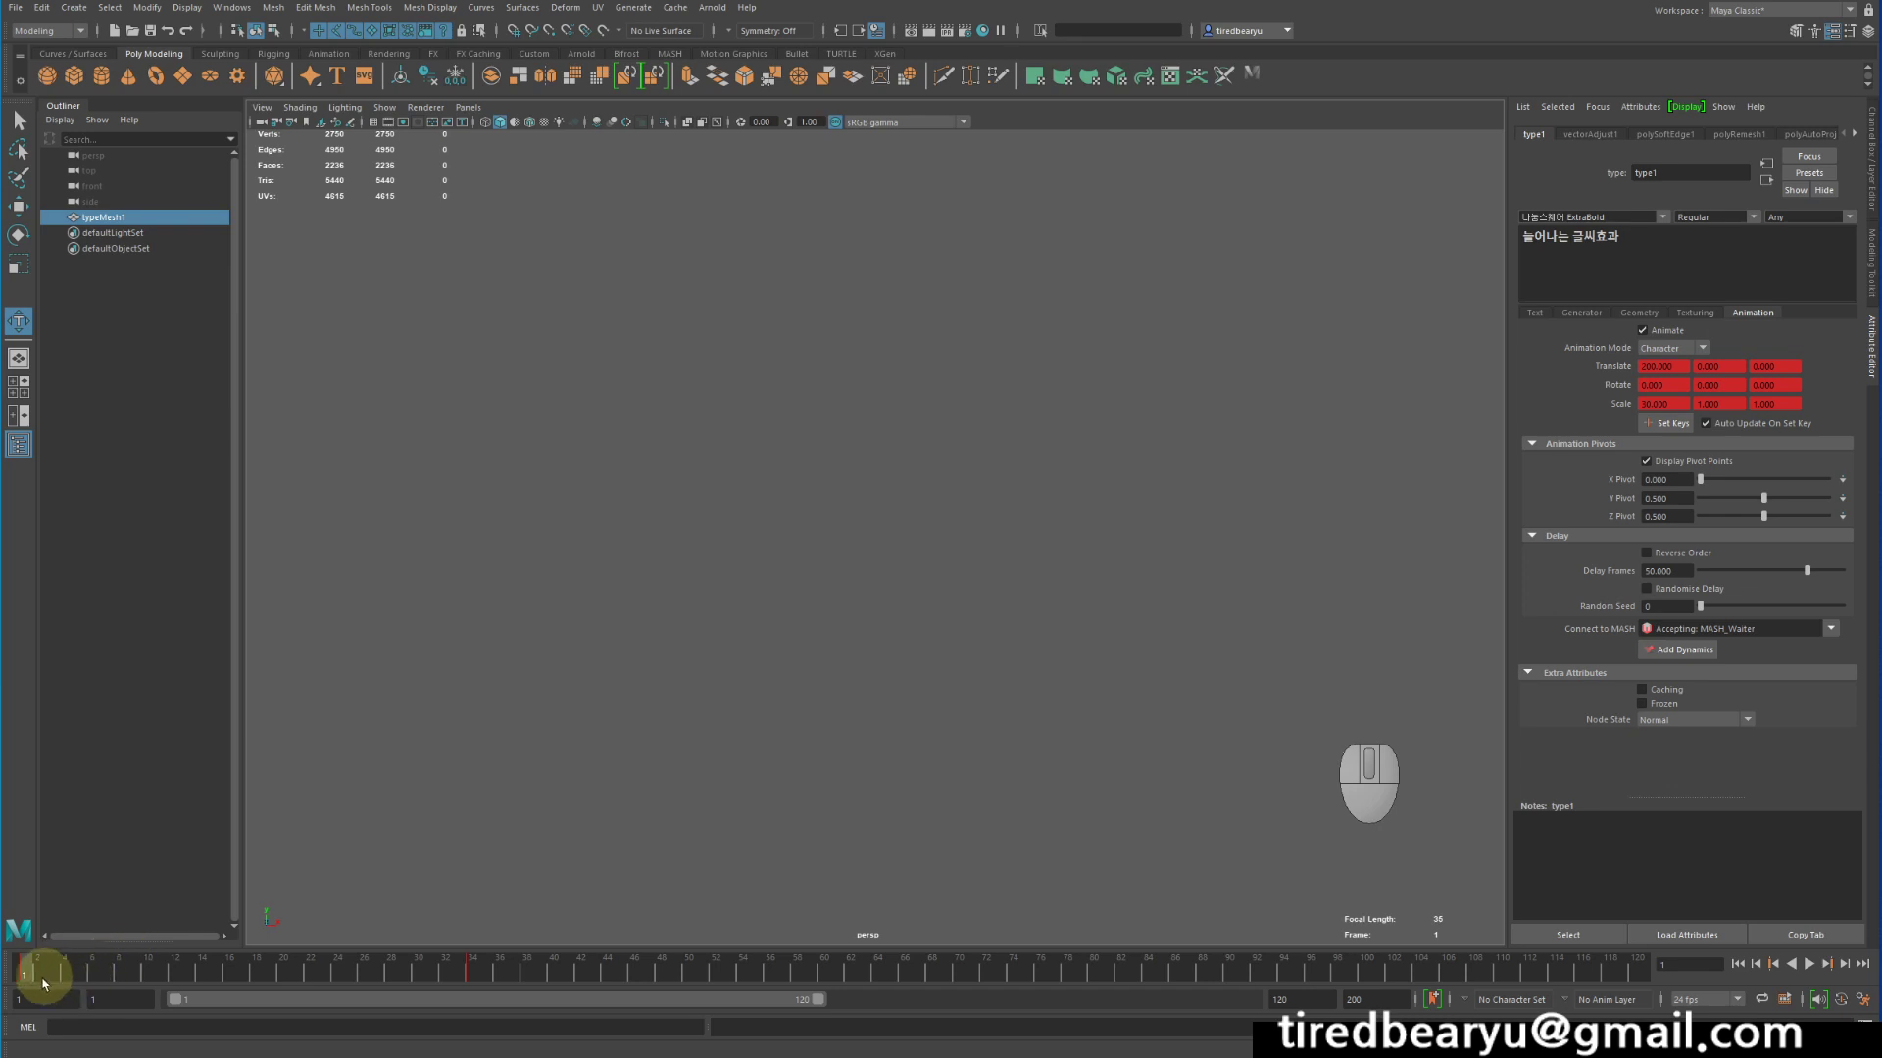
drag(37, 990, 811, 1009)
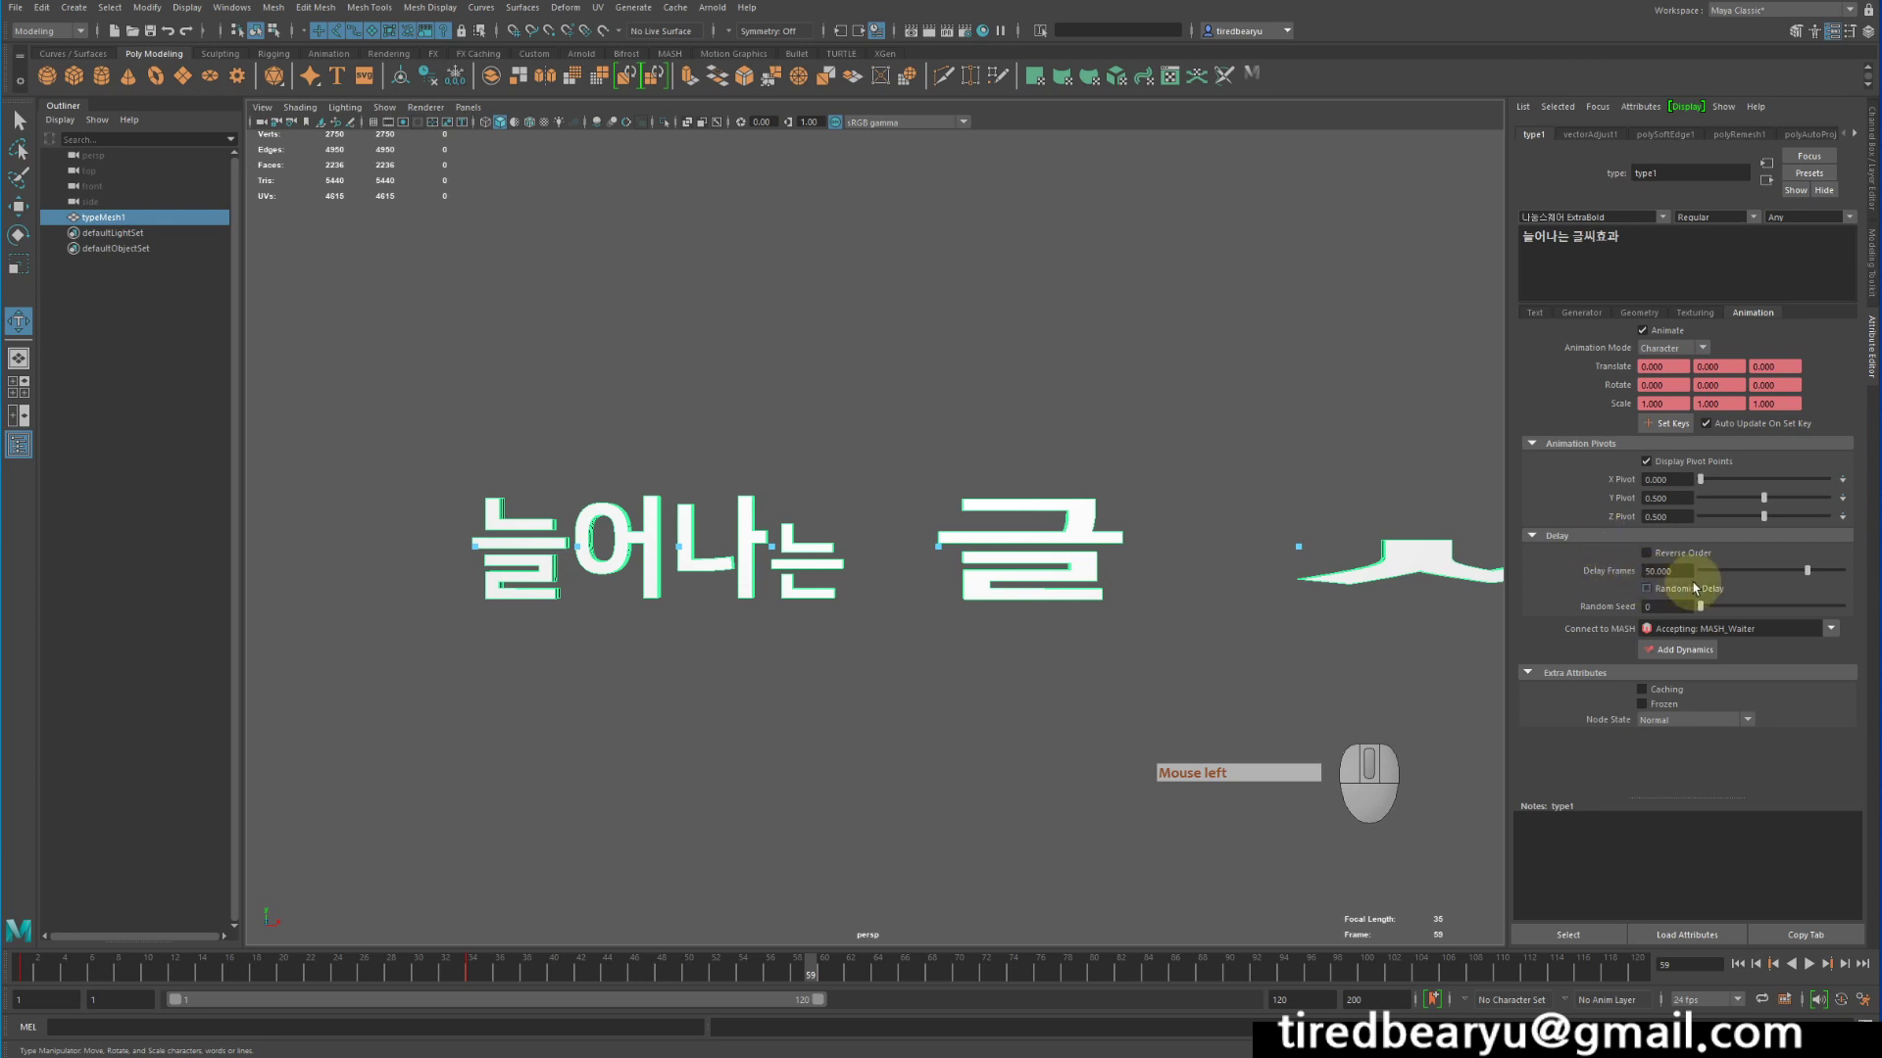
drag(431, 968, 564, 1009)
drag(1757, 573, 1778, 574)
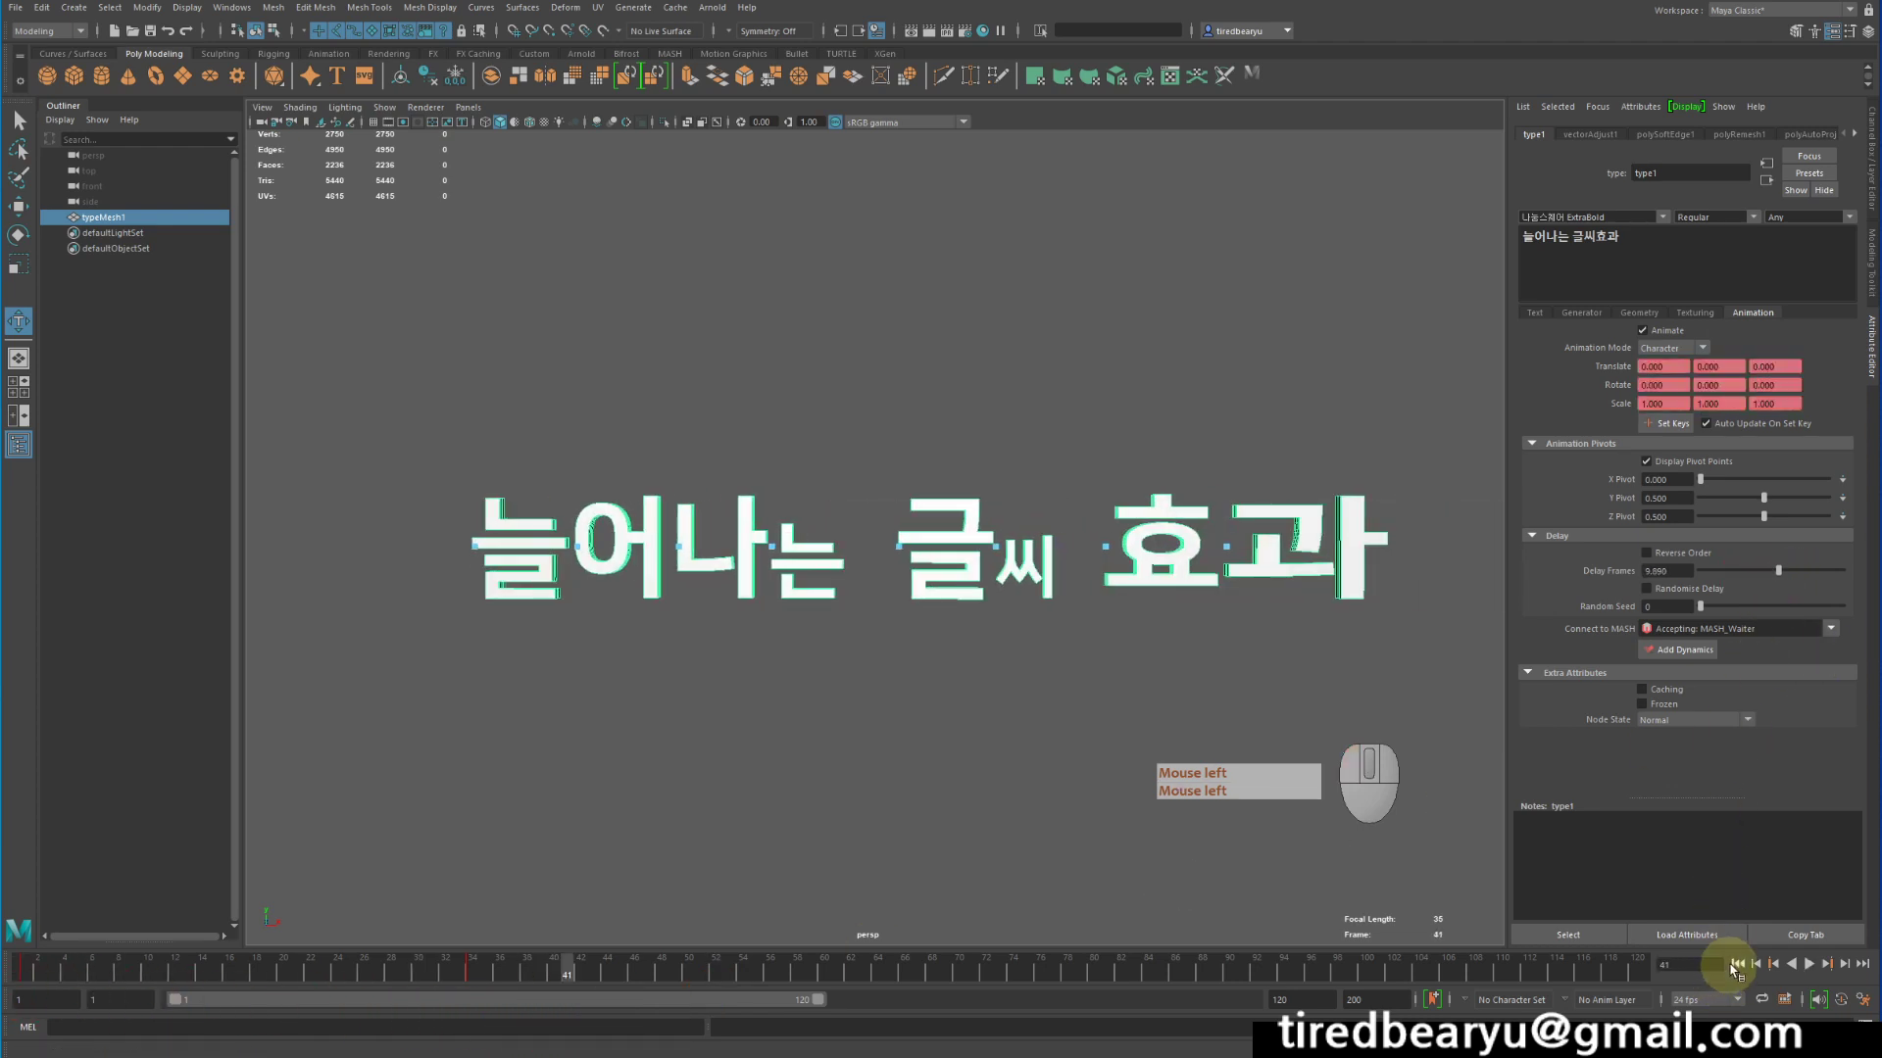
click(1793, 964)
click(1809, 964)
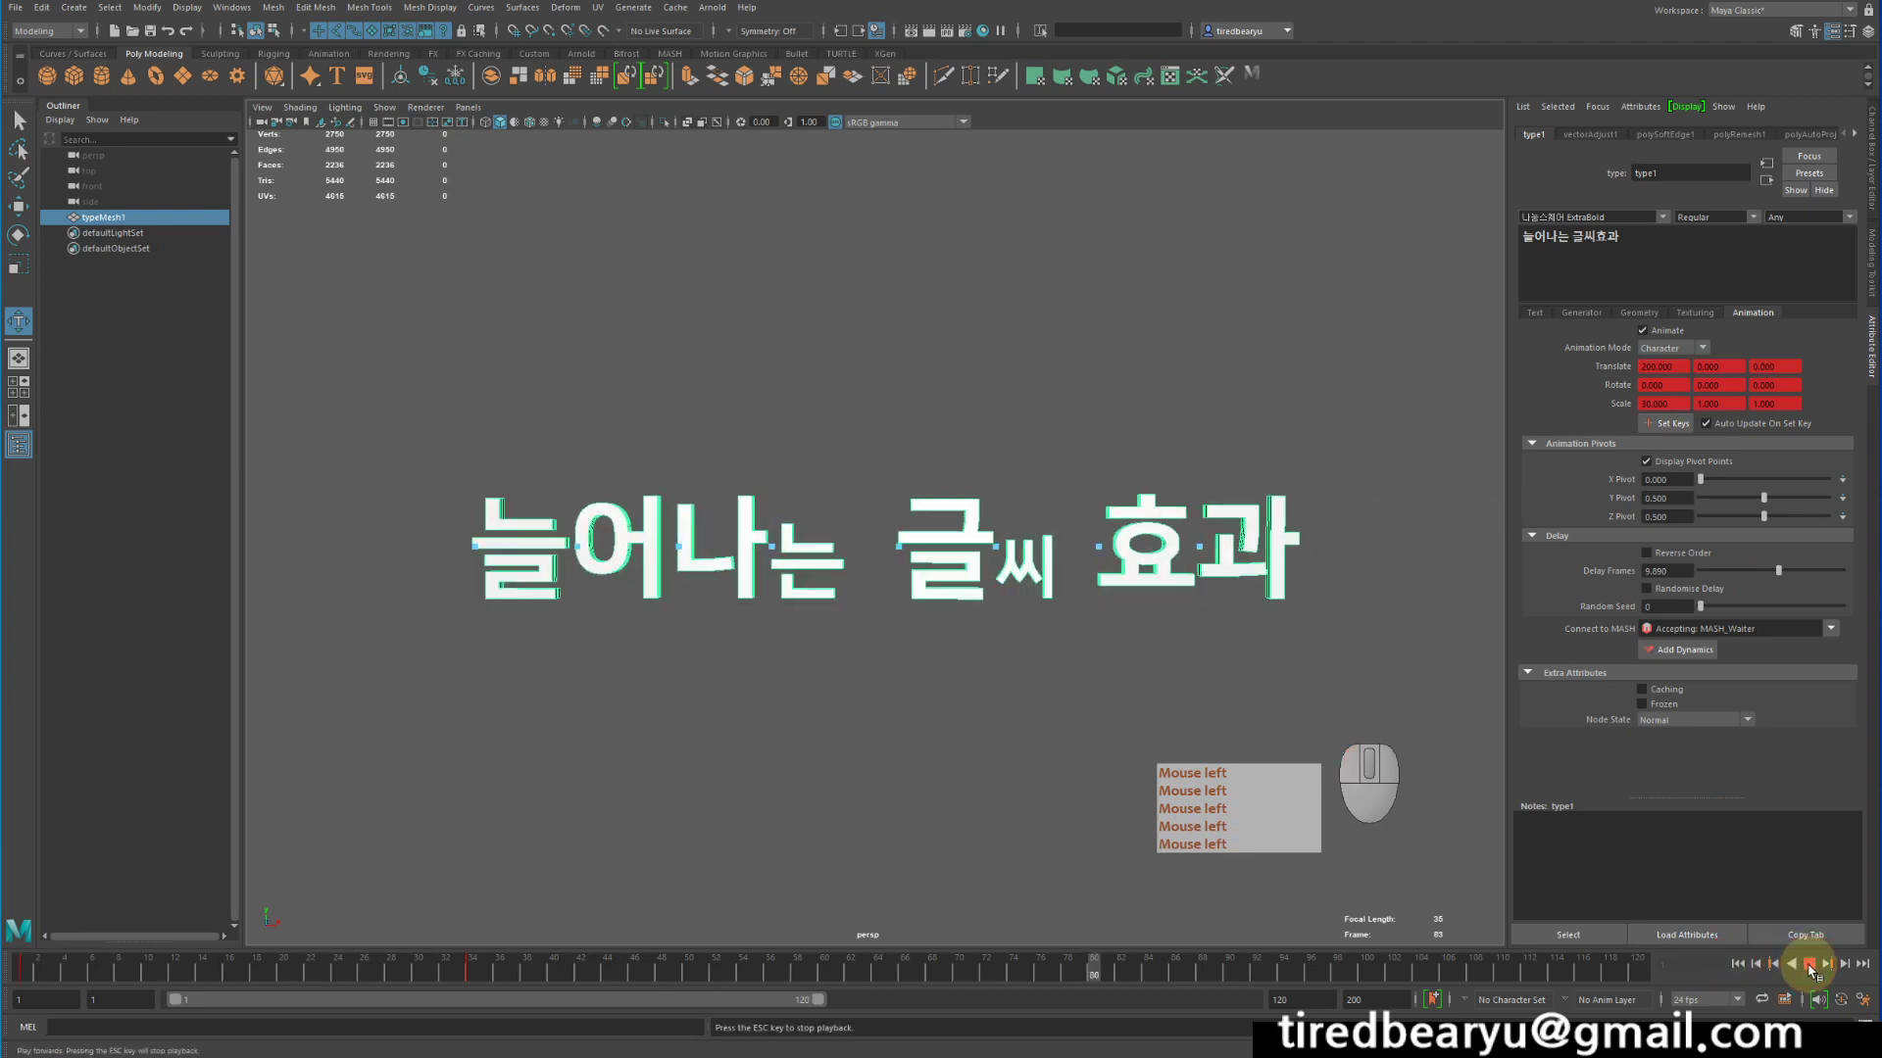
click(1810, 964)
Set the type's Delay Frames to 200 and play the animation from frame 1
double_click(1670, 572)
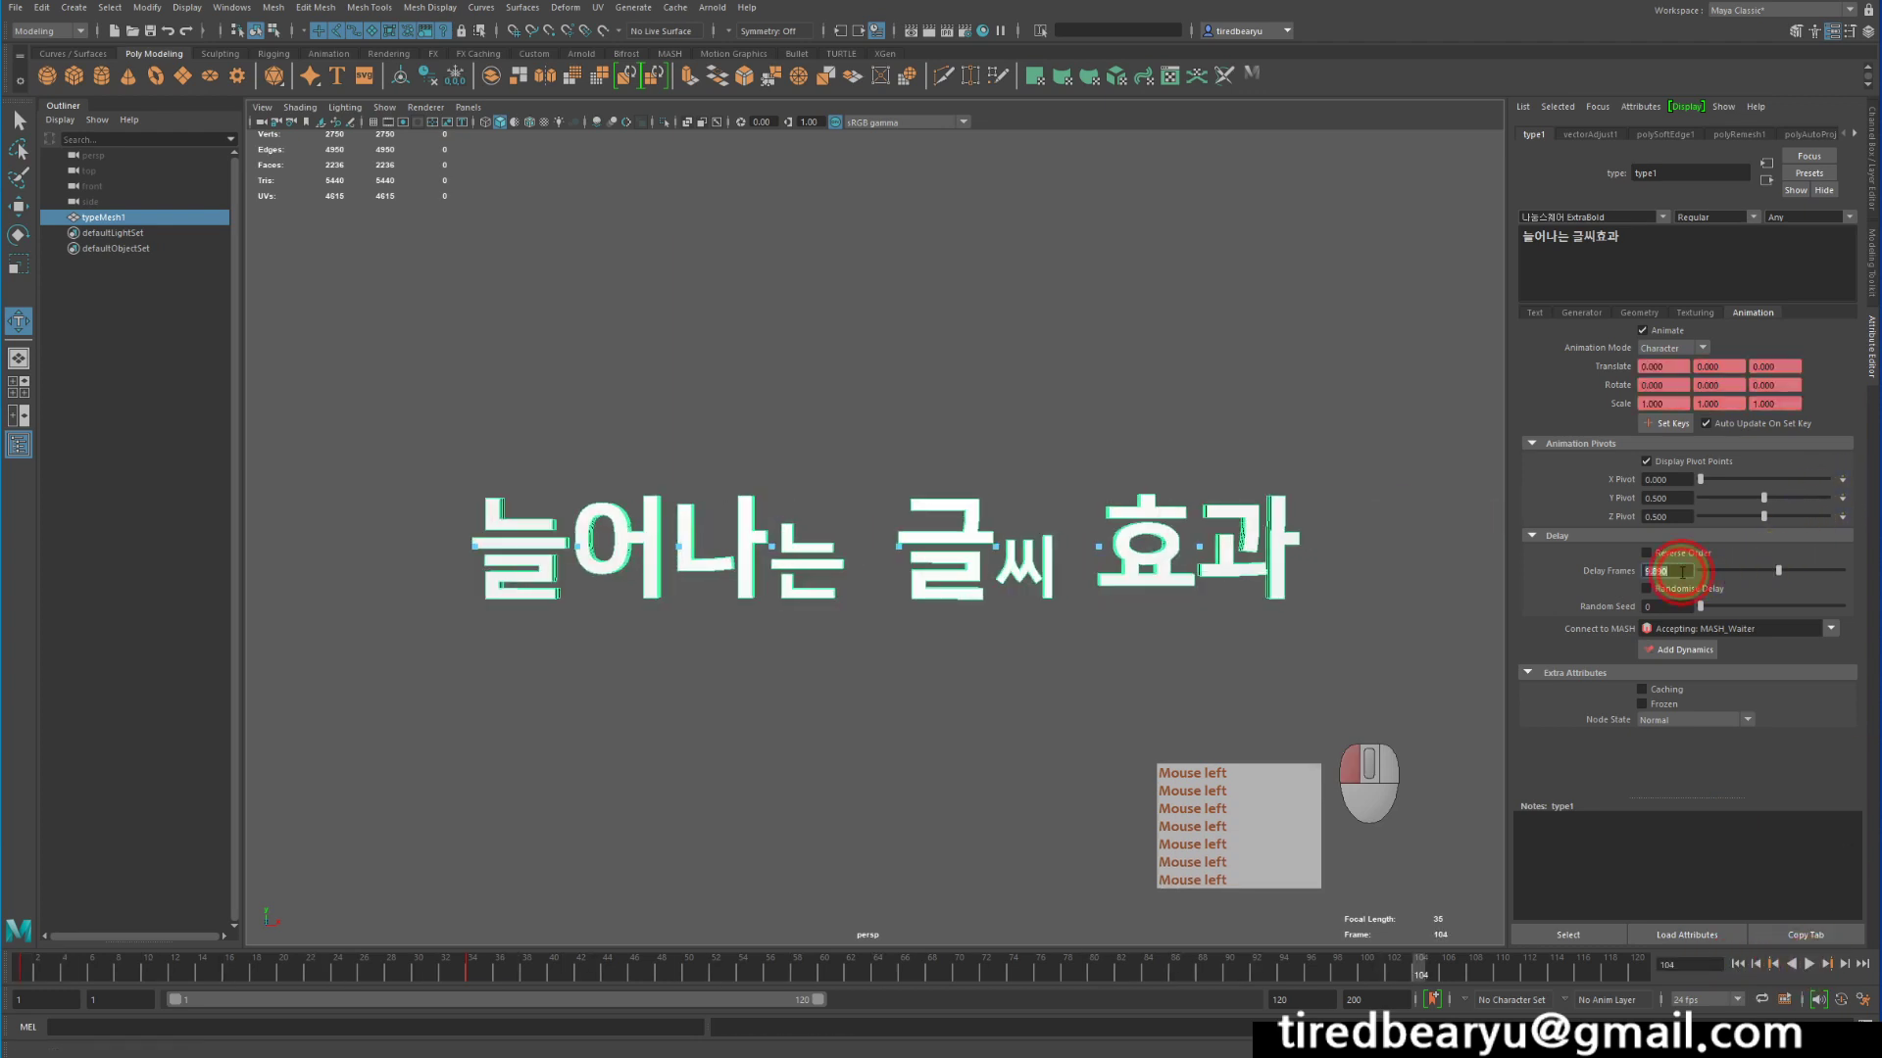
text(200)
key(Return)
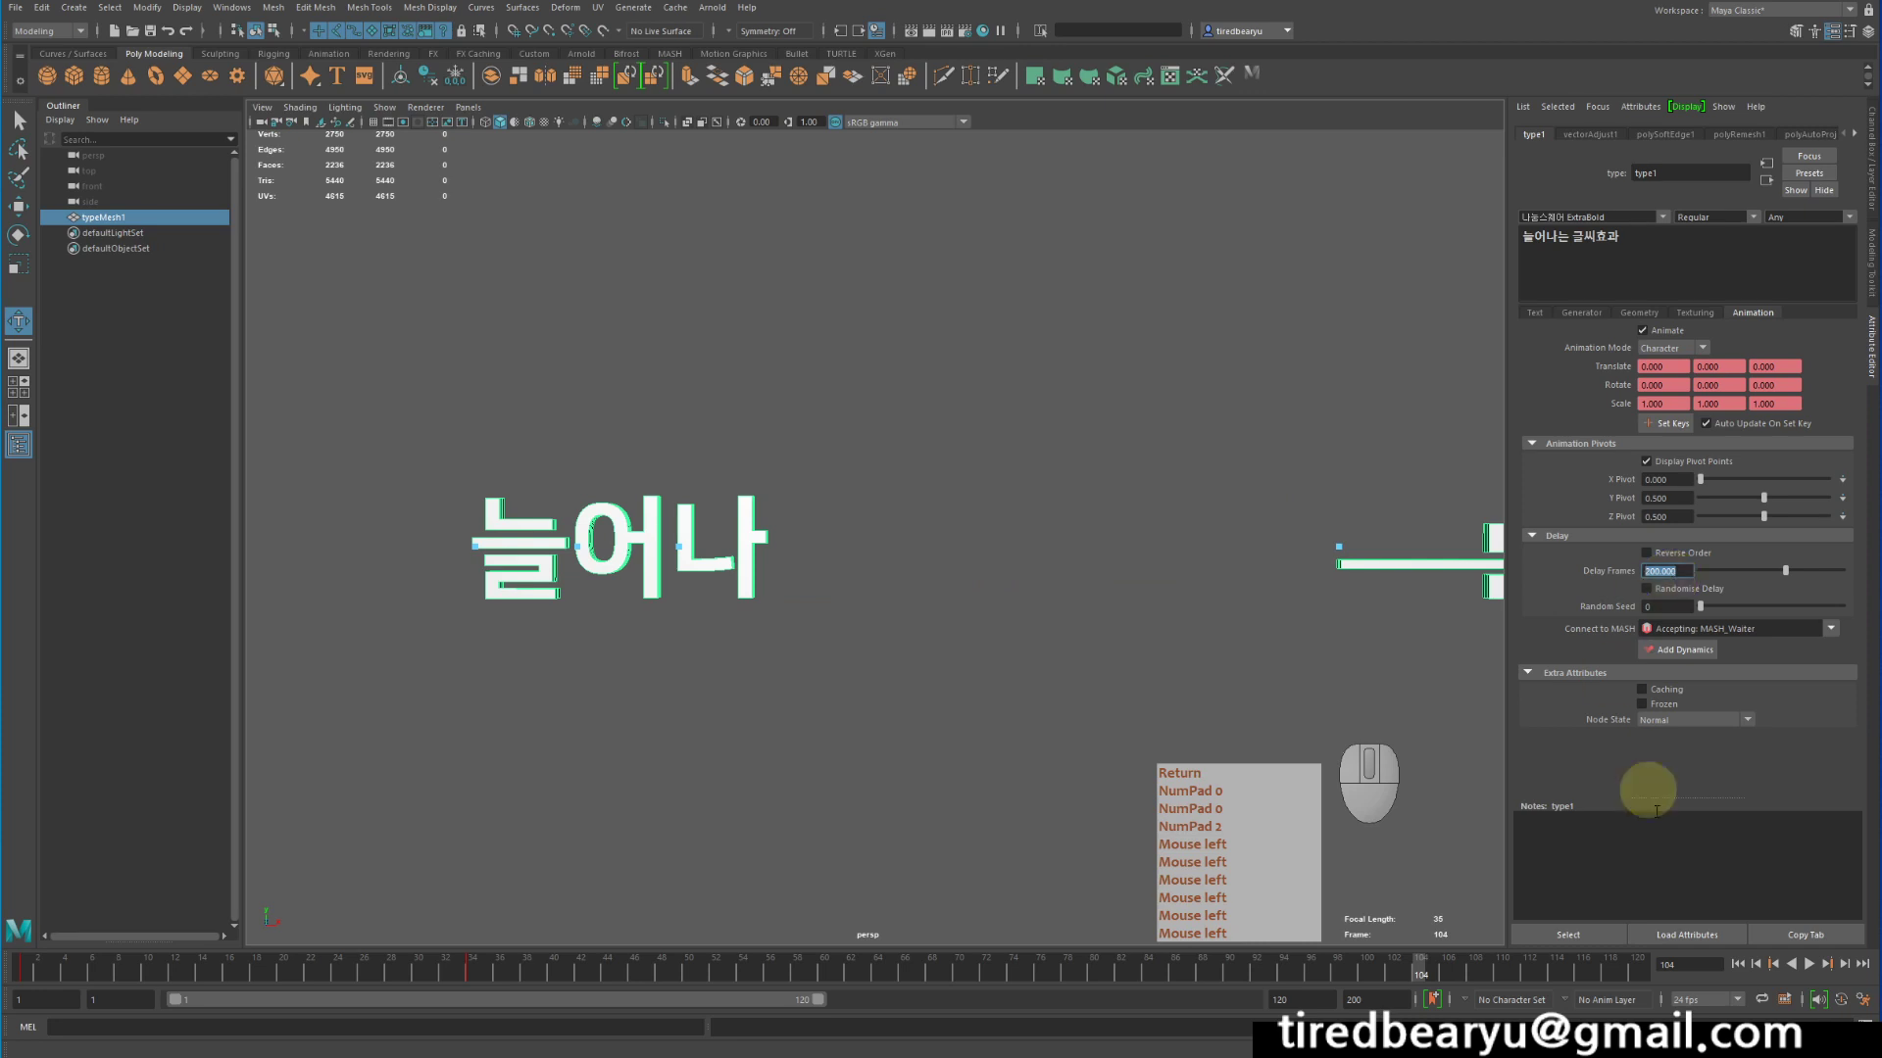
click(1738, 964)
click(1809, 964)
click(1809, 965)
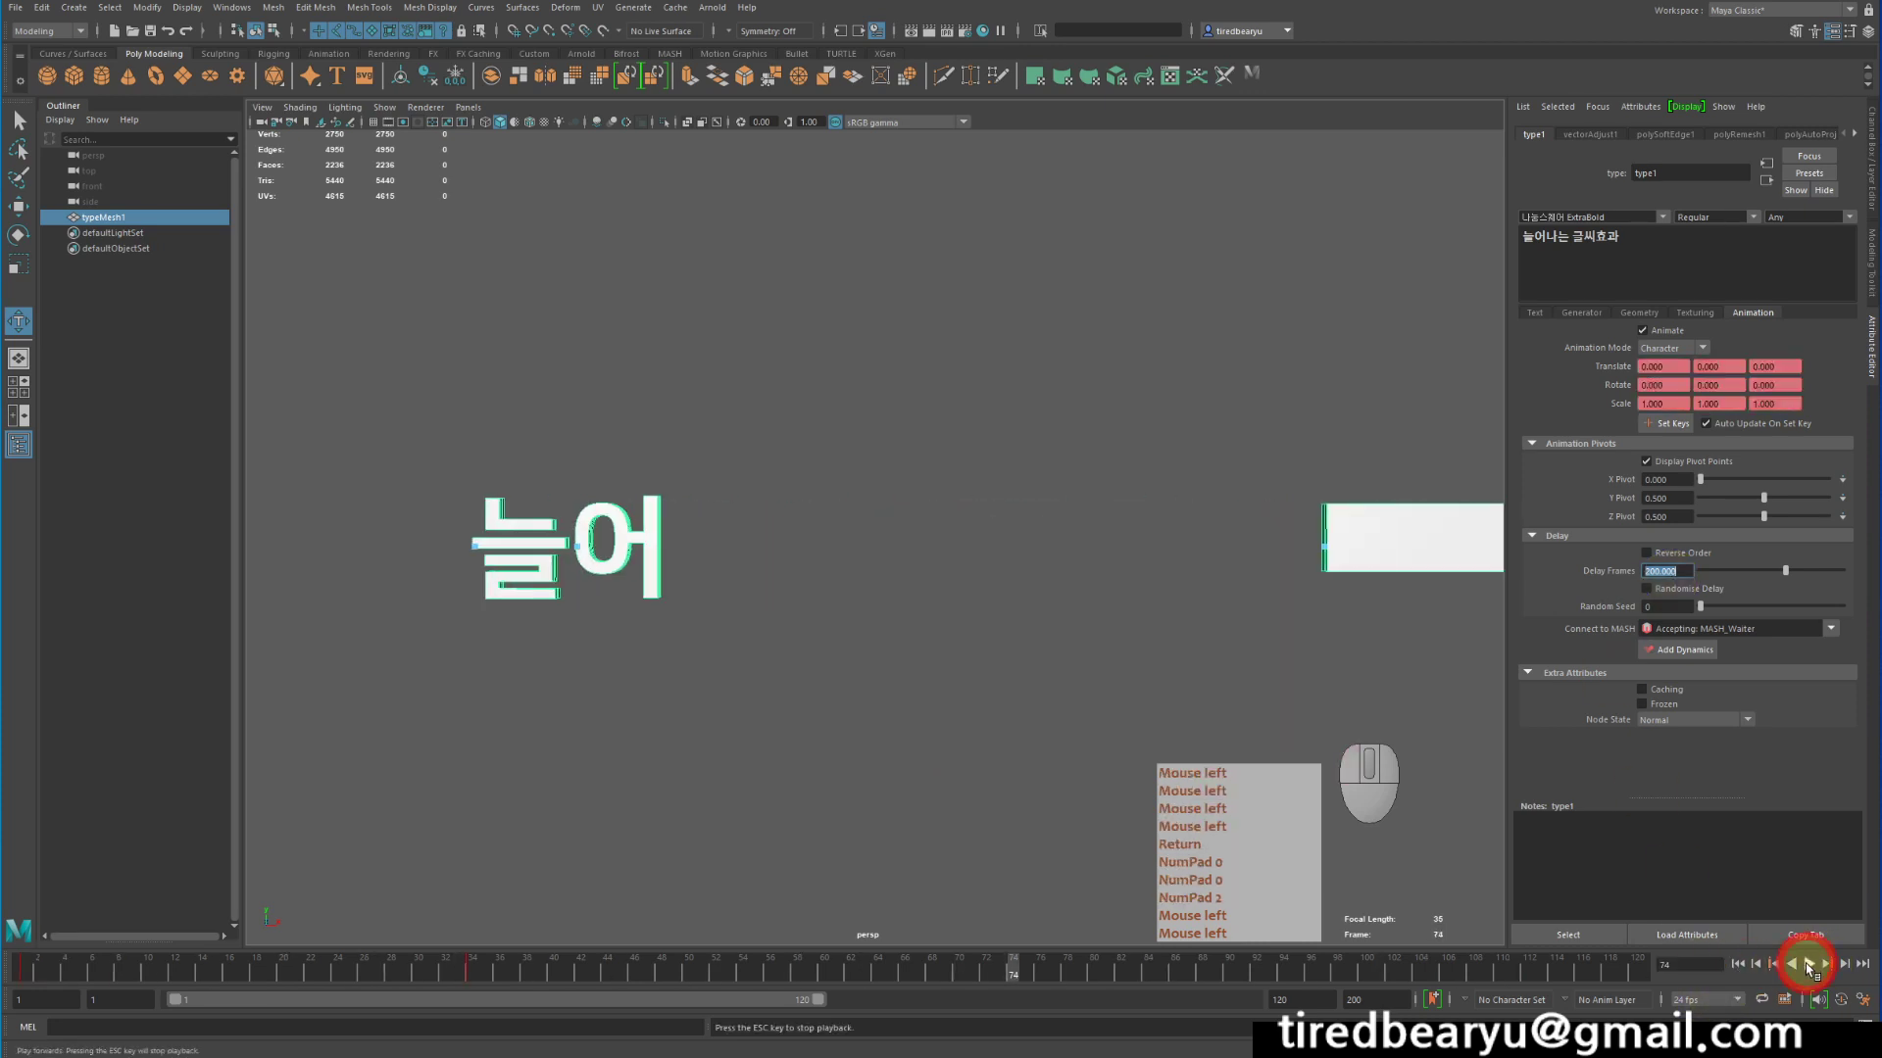
click(1809, 964)
Extend the playback range to frame 200 and preview the delayed characters by playing and scrubbing
double_click(710, 1003)
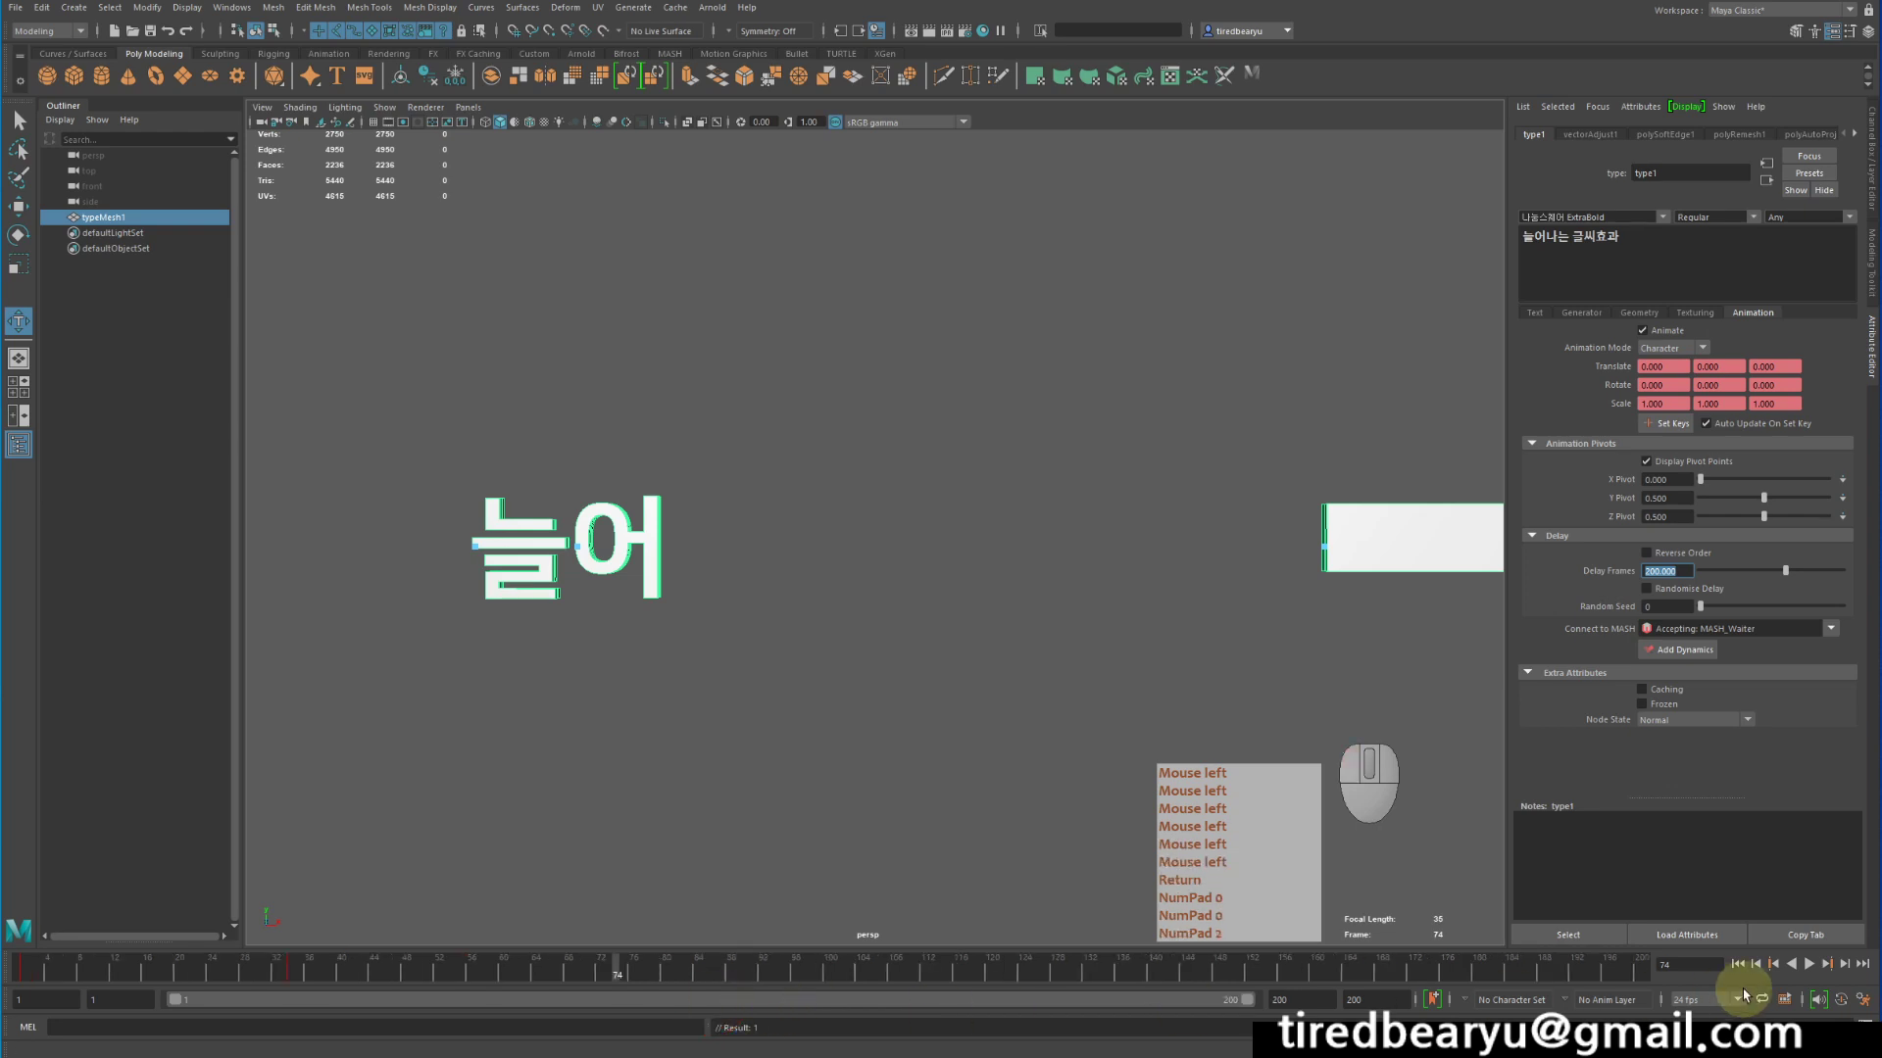
click(1809, 965)
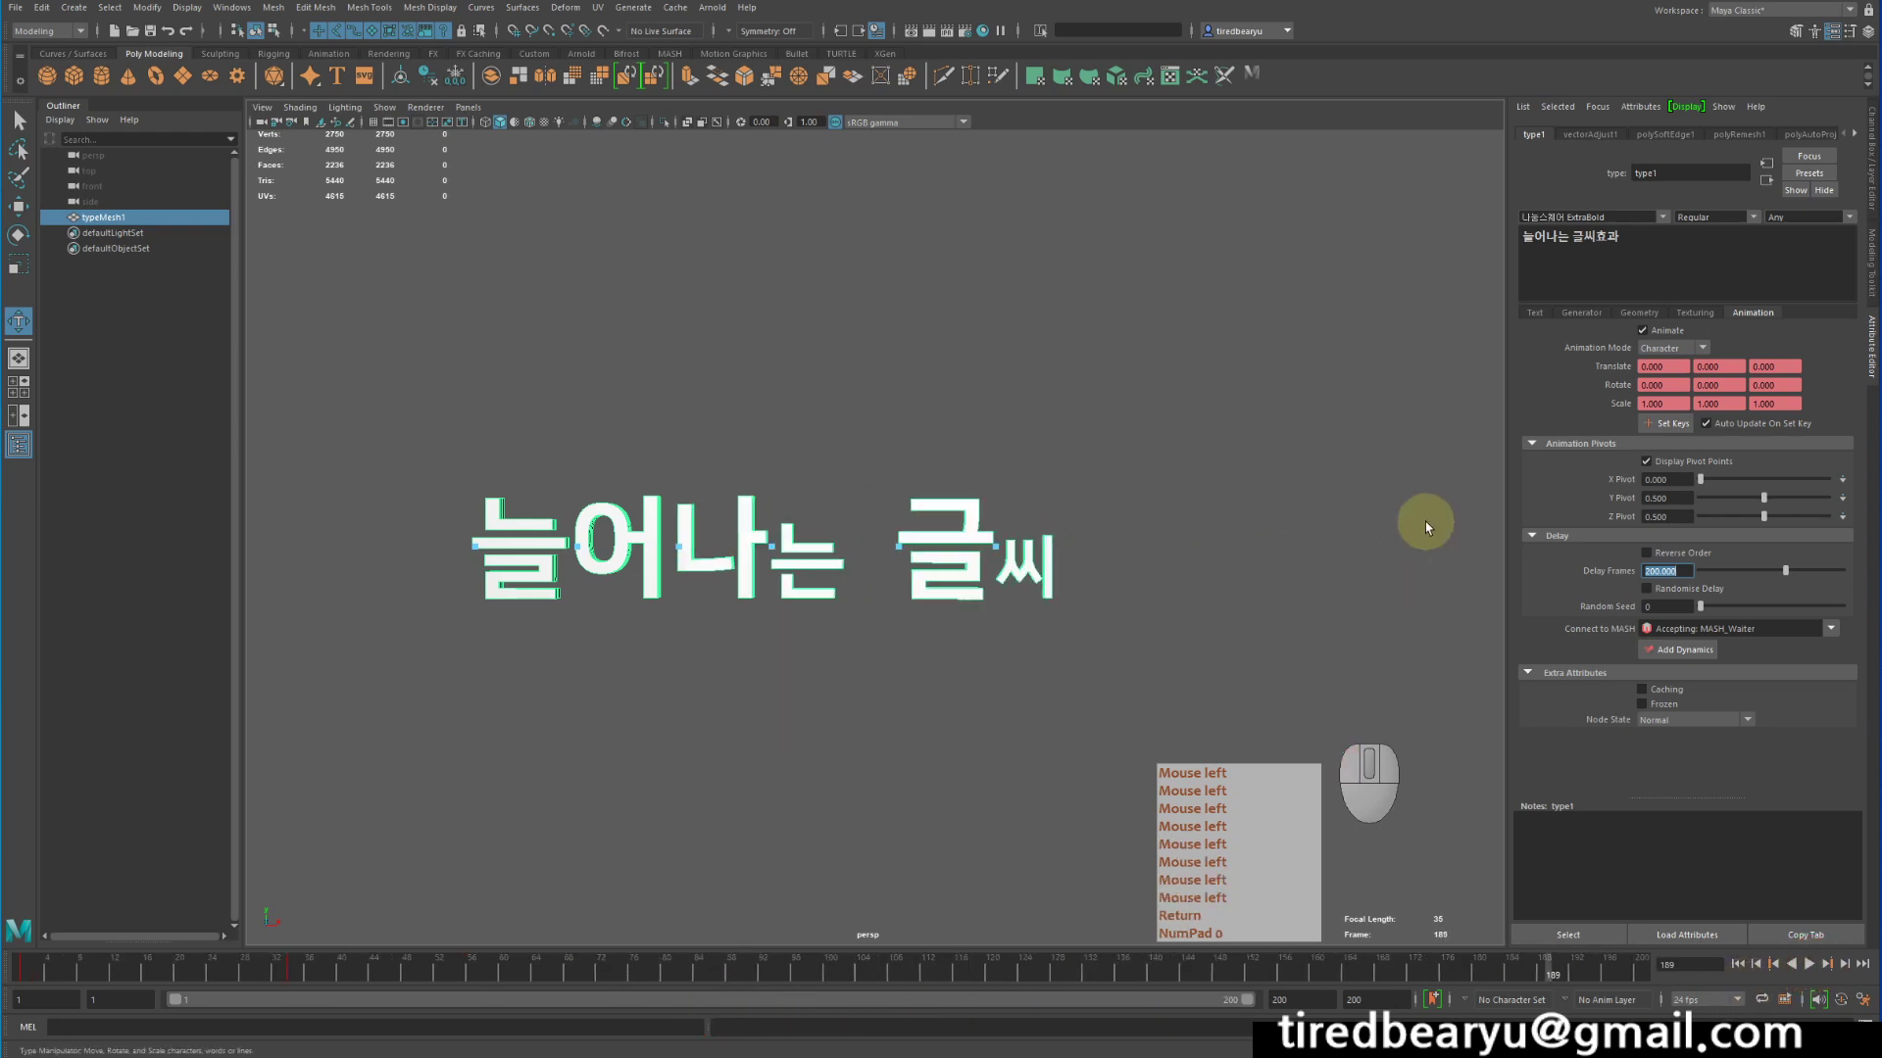
click(221, 976)
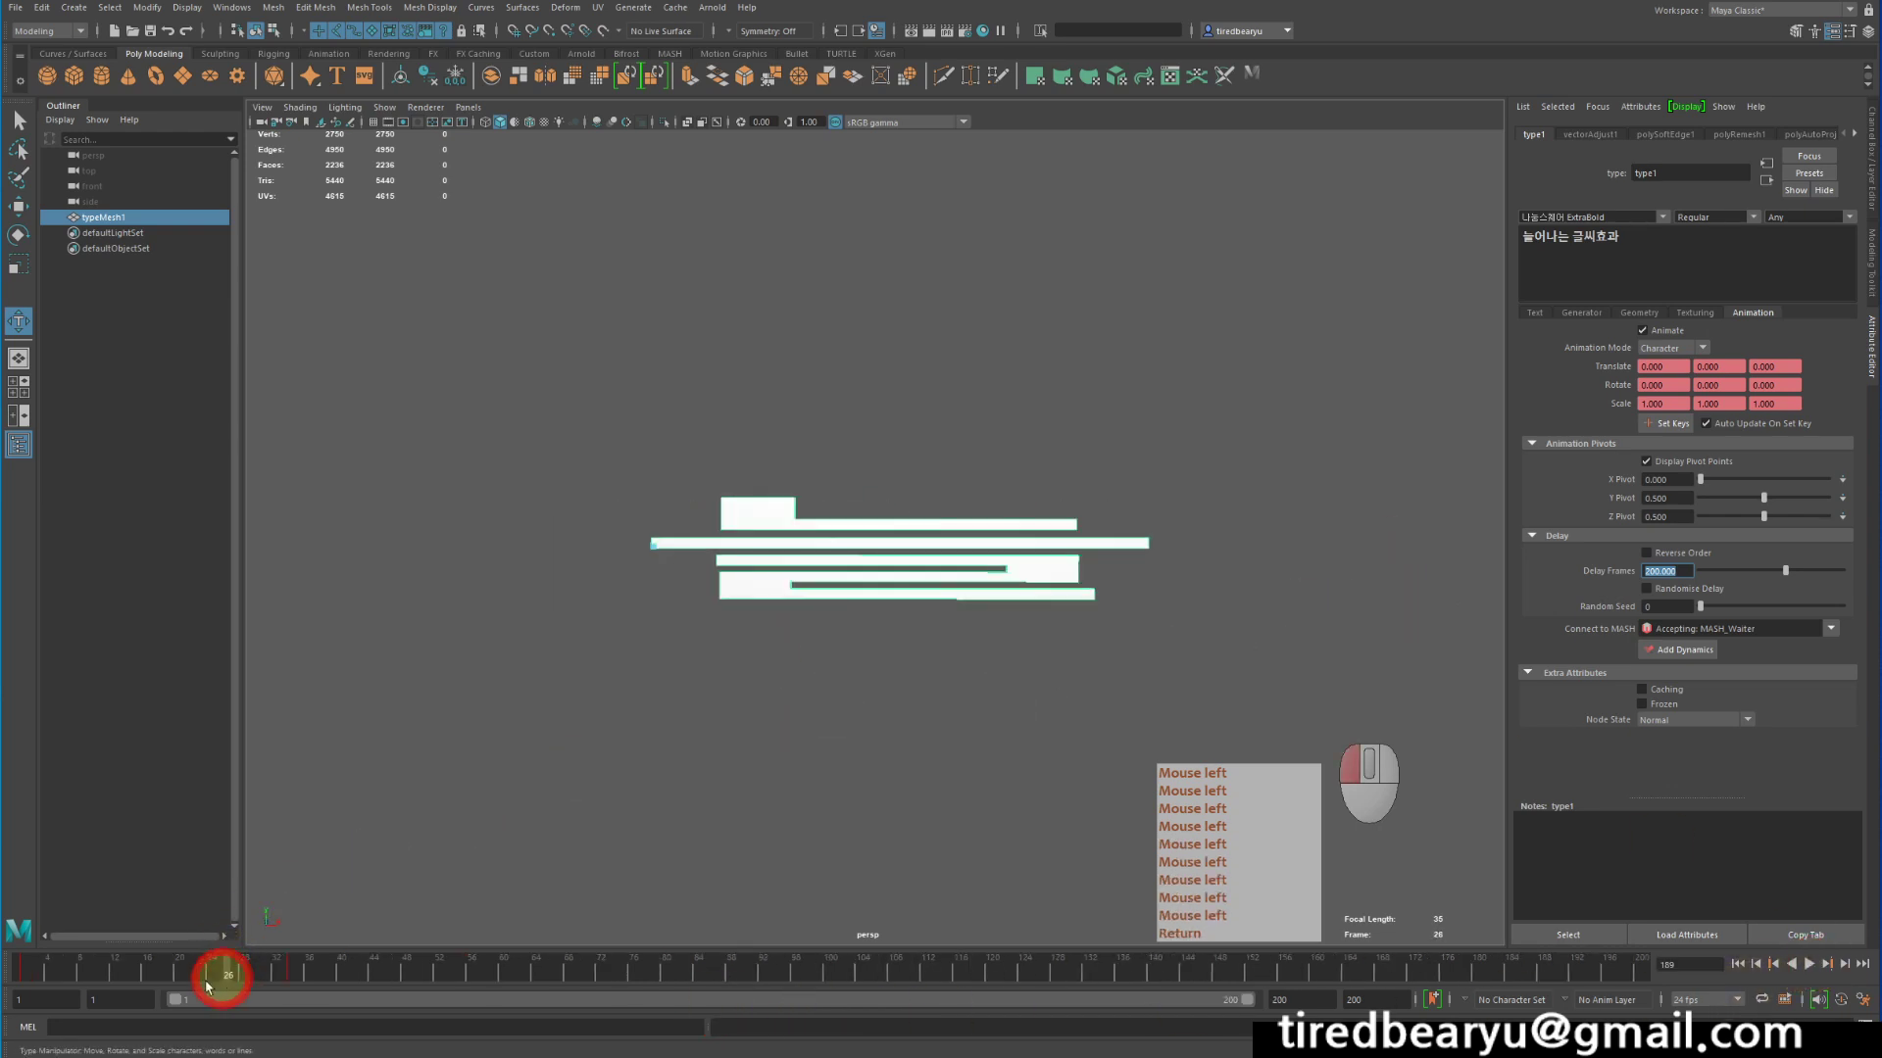
drag(208, 985, 510, 976)
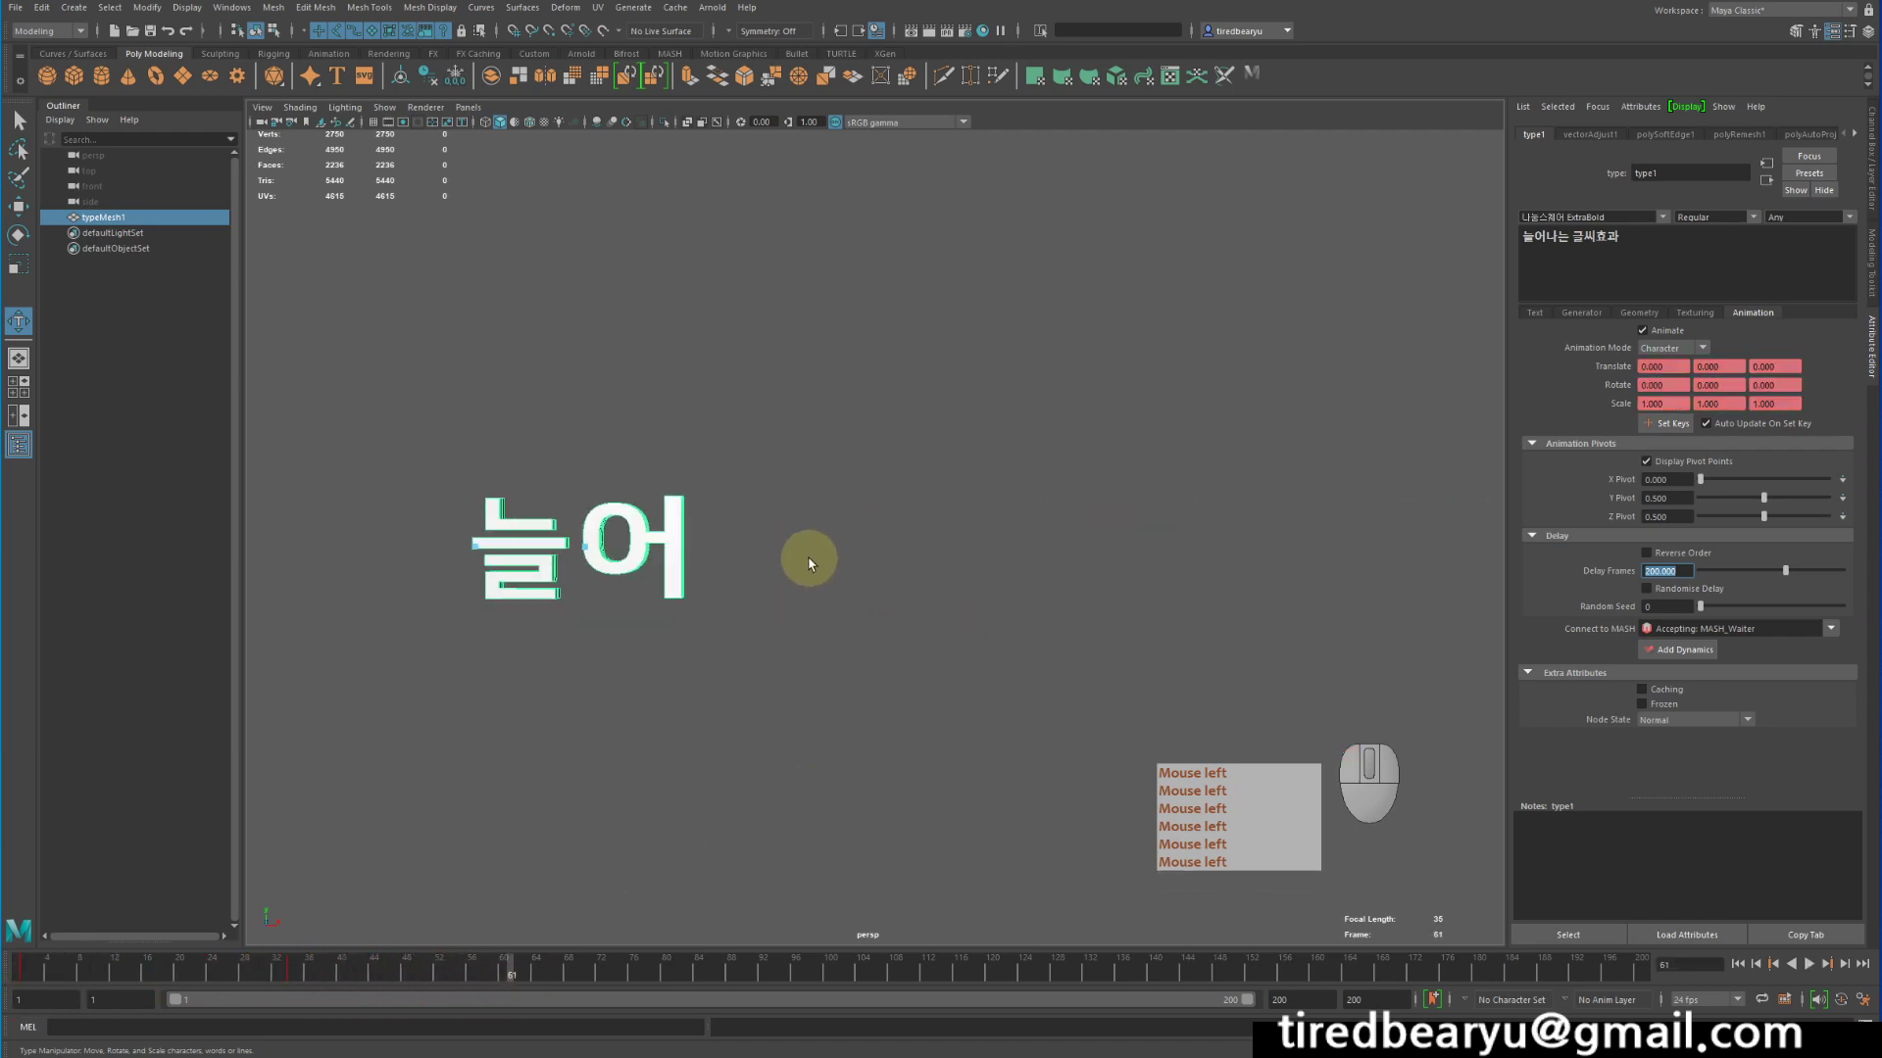
Turn on Randomise Delay and play the animation from frame 1 to see the characters' random arrival order
click(1702, 590)
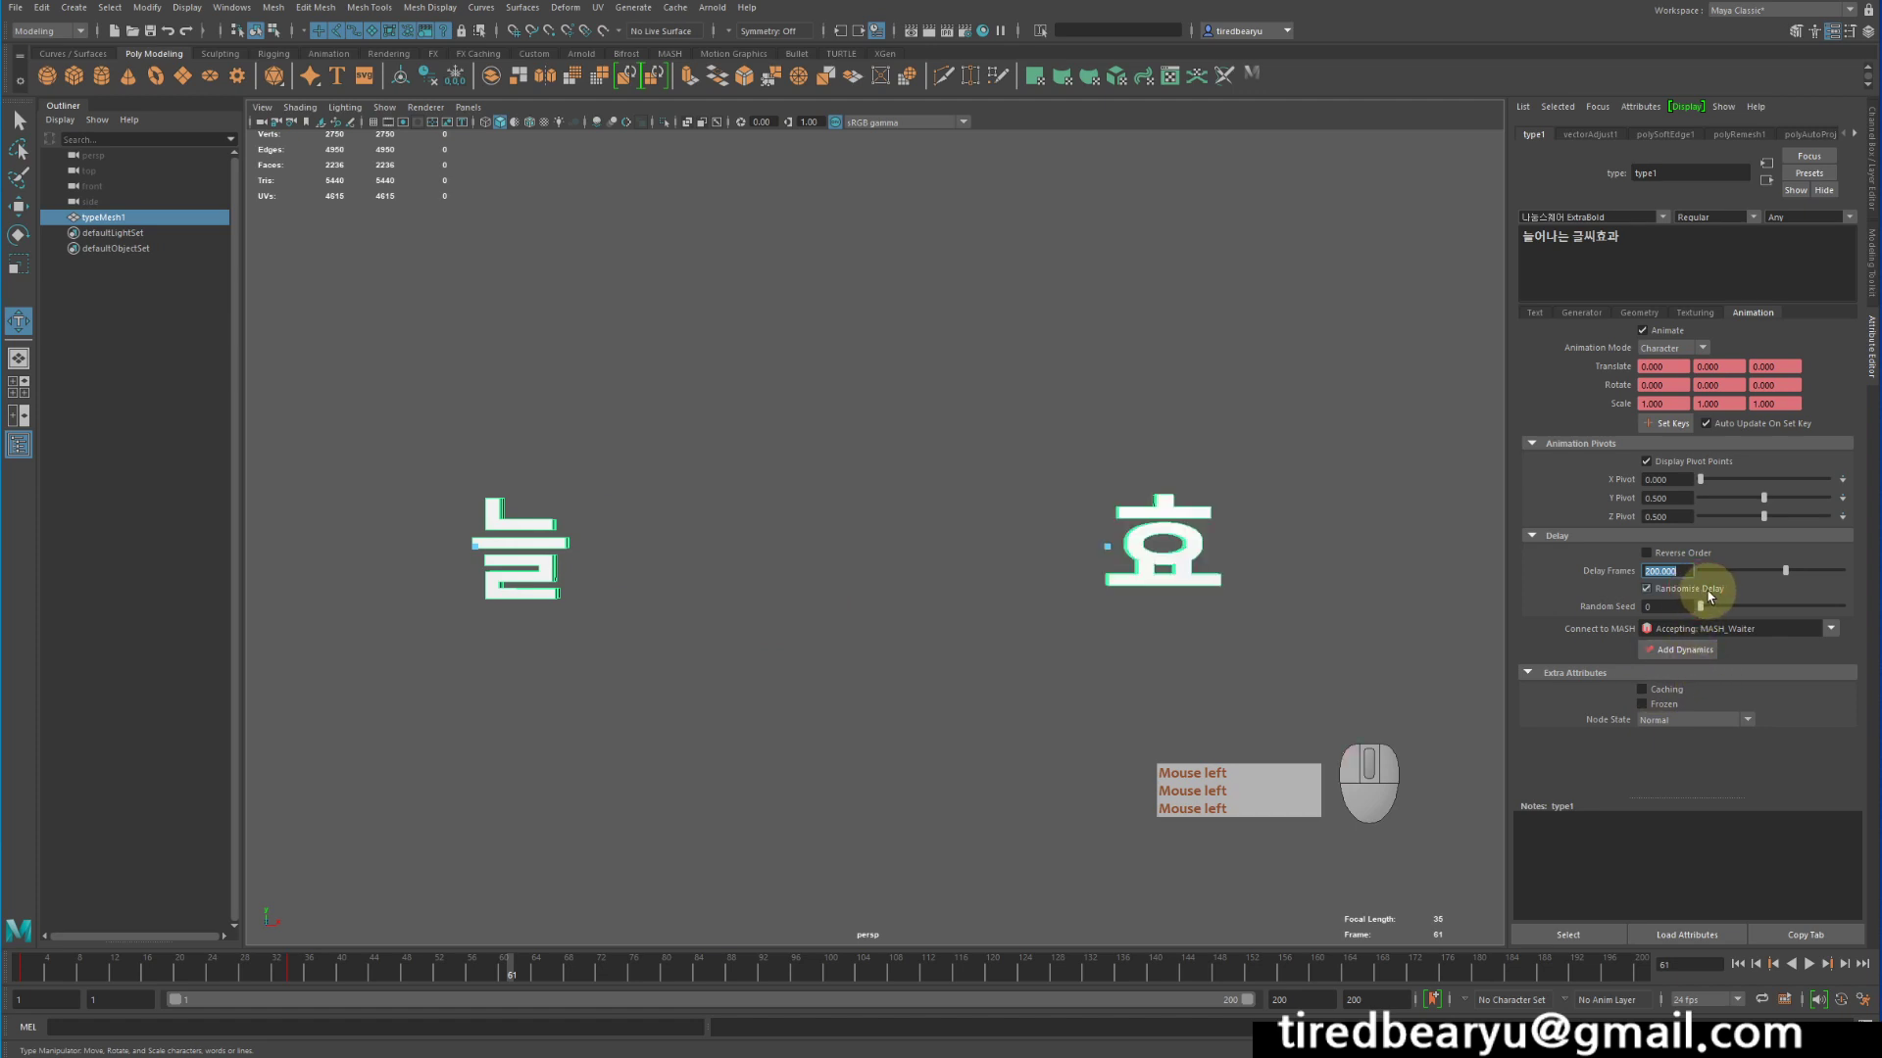
click(1708, 593)
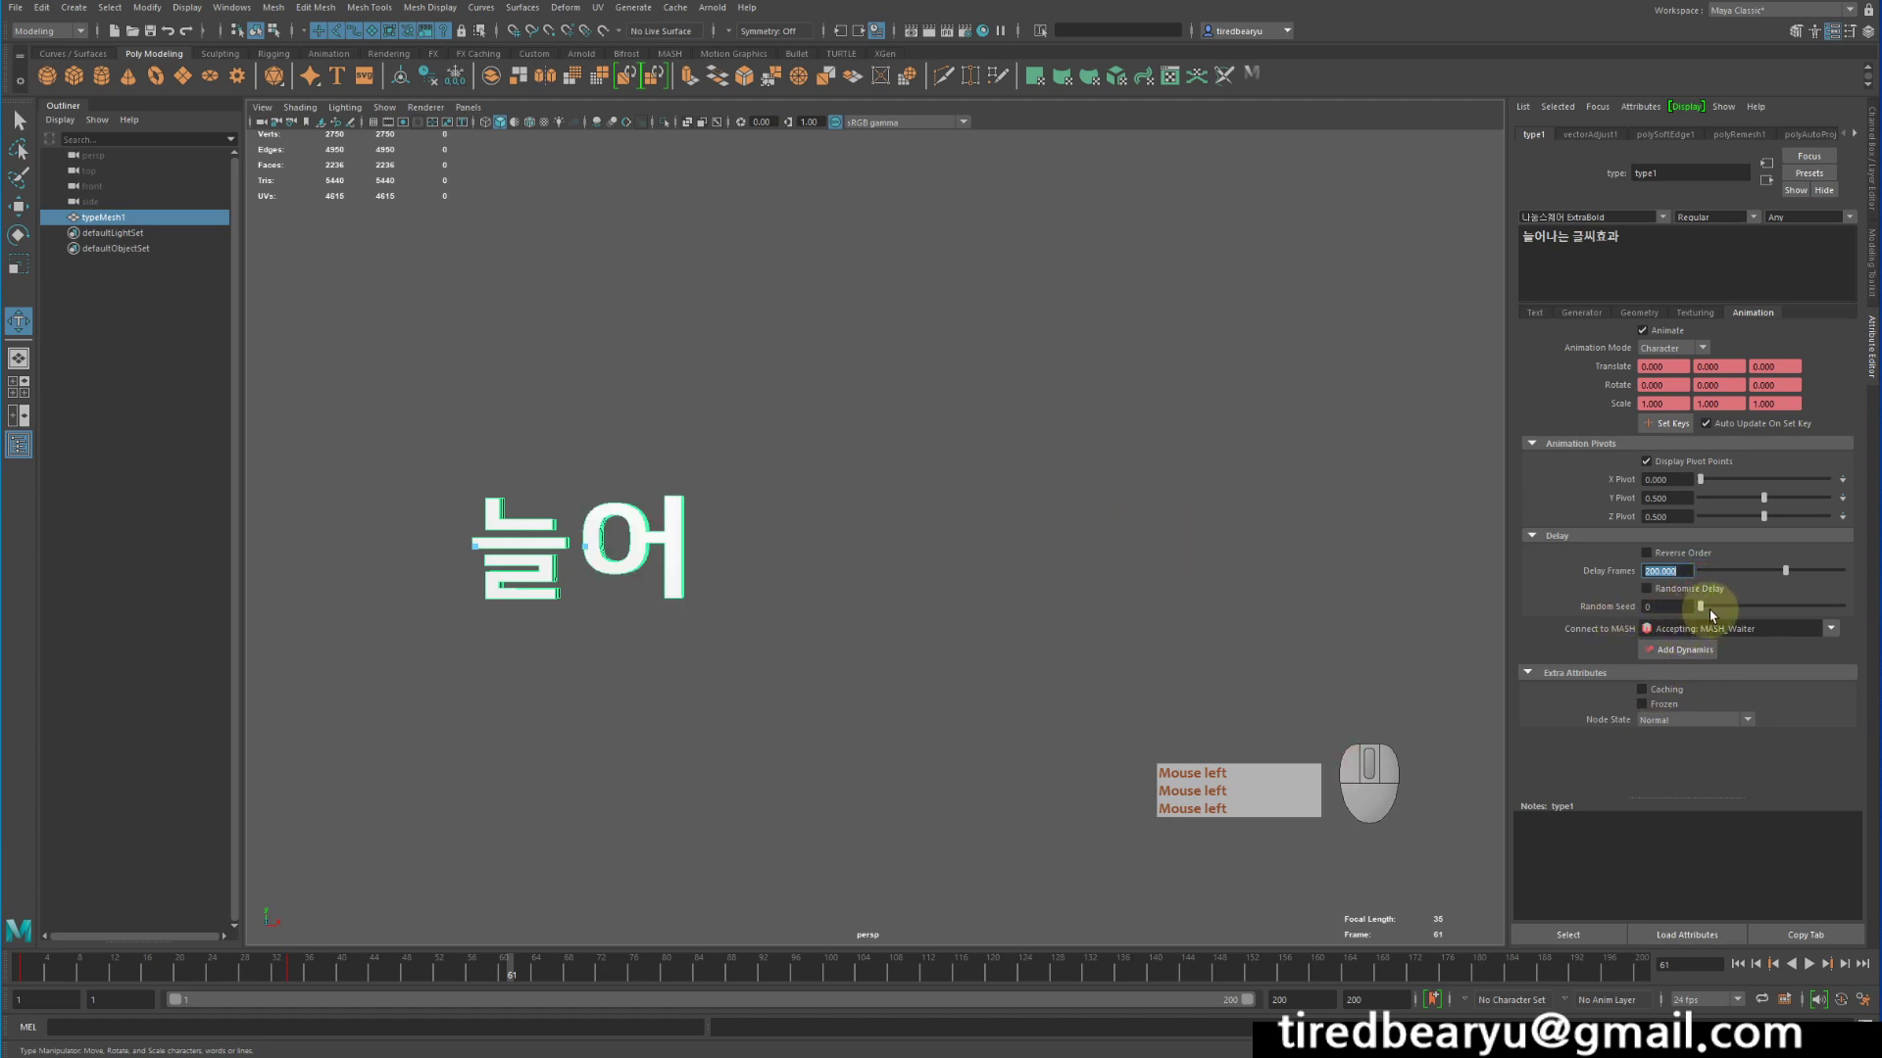
click(1753, 966)
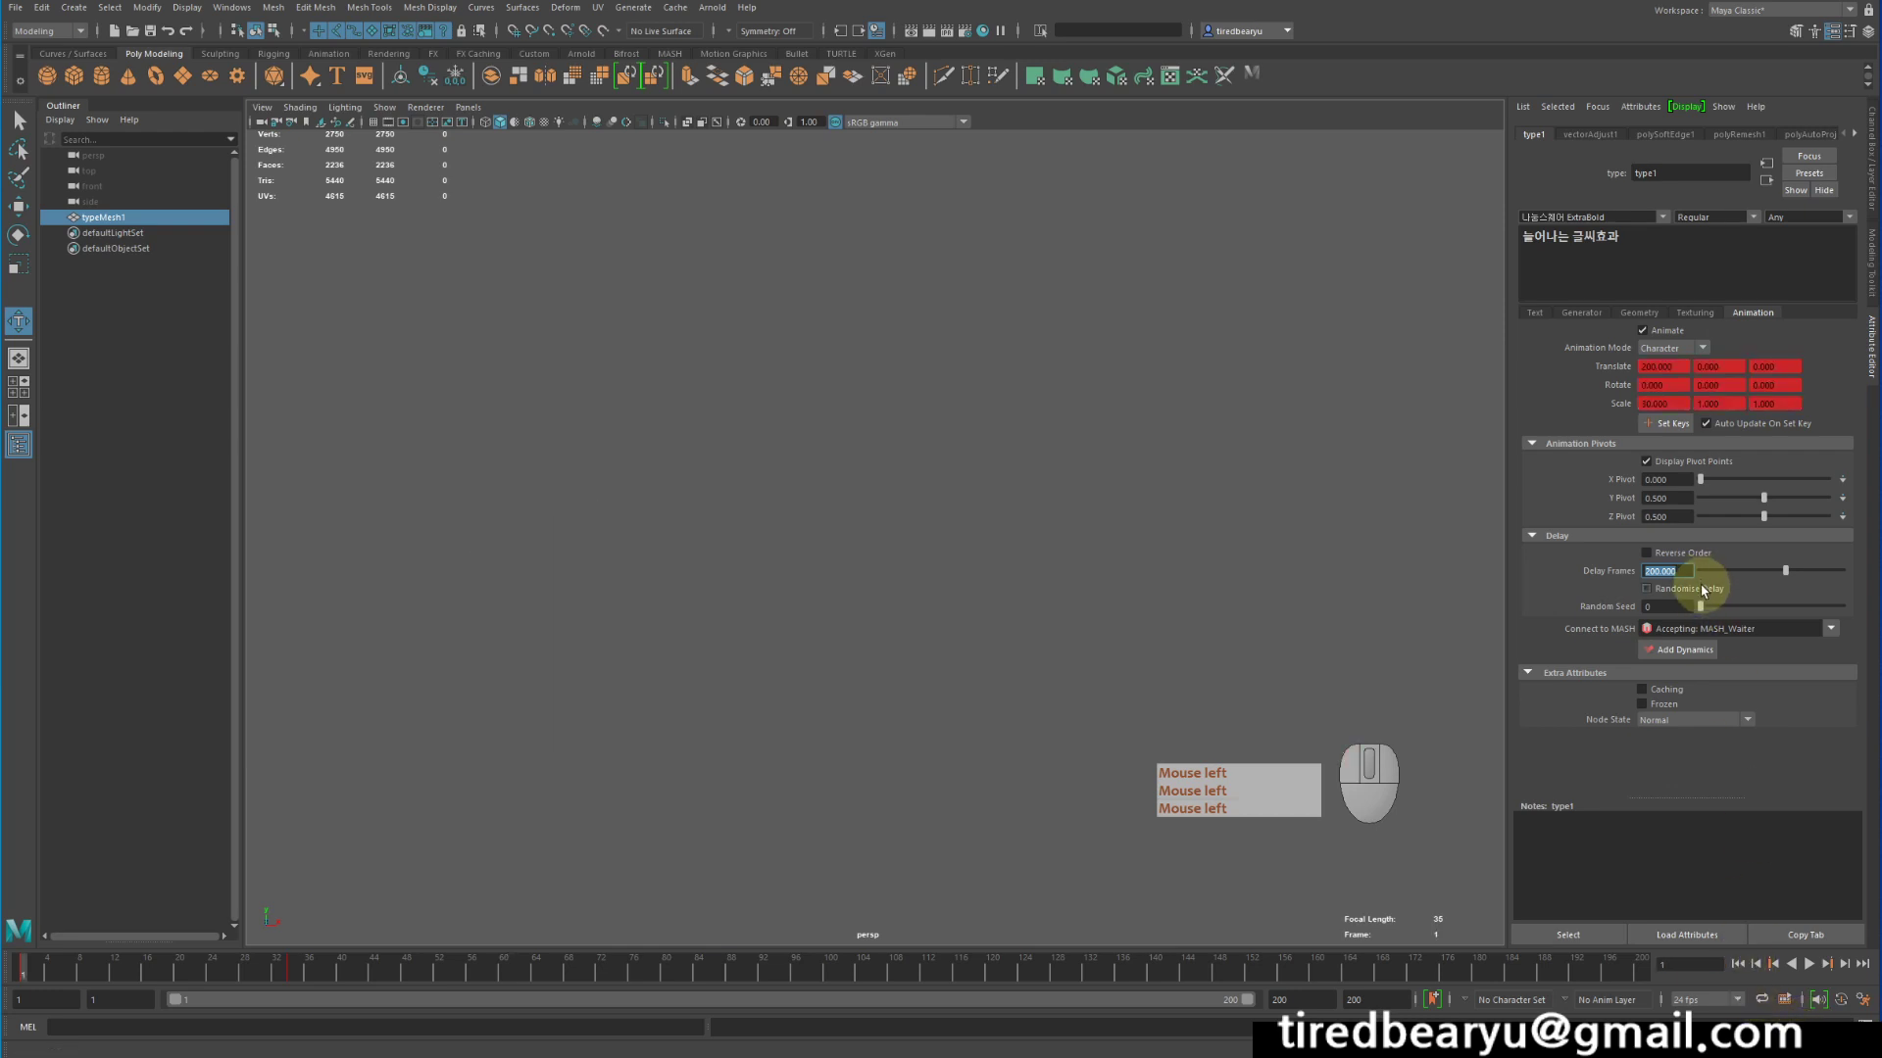
click(1659, 588)
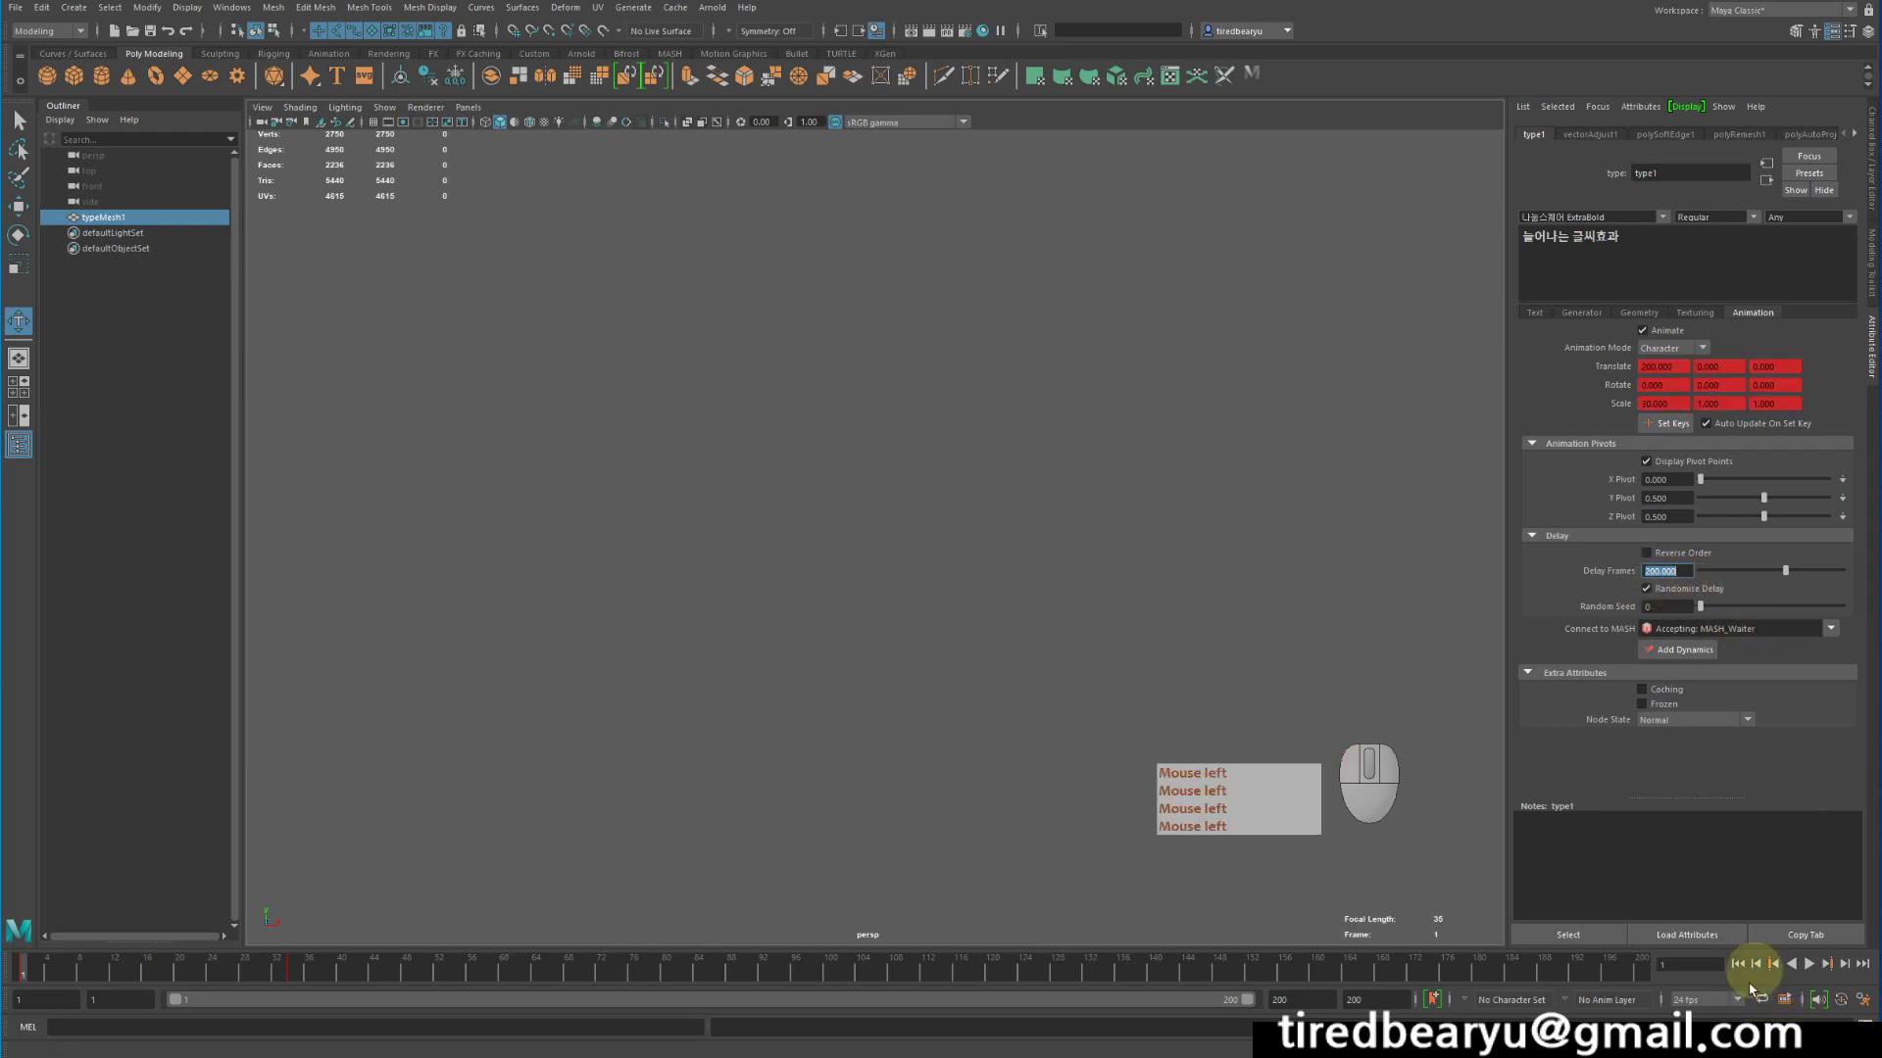
click(1810, 966)
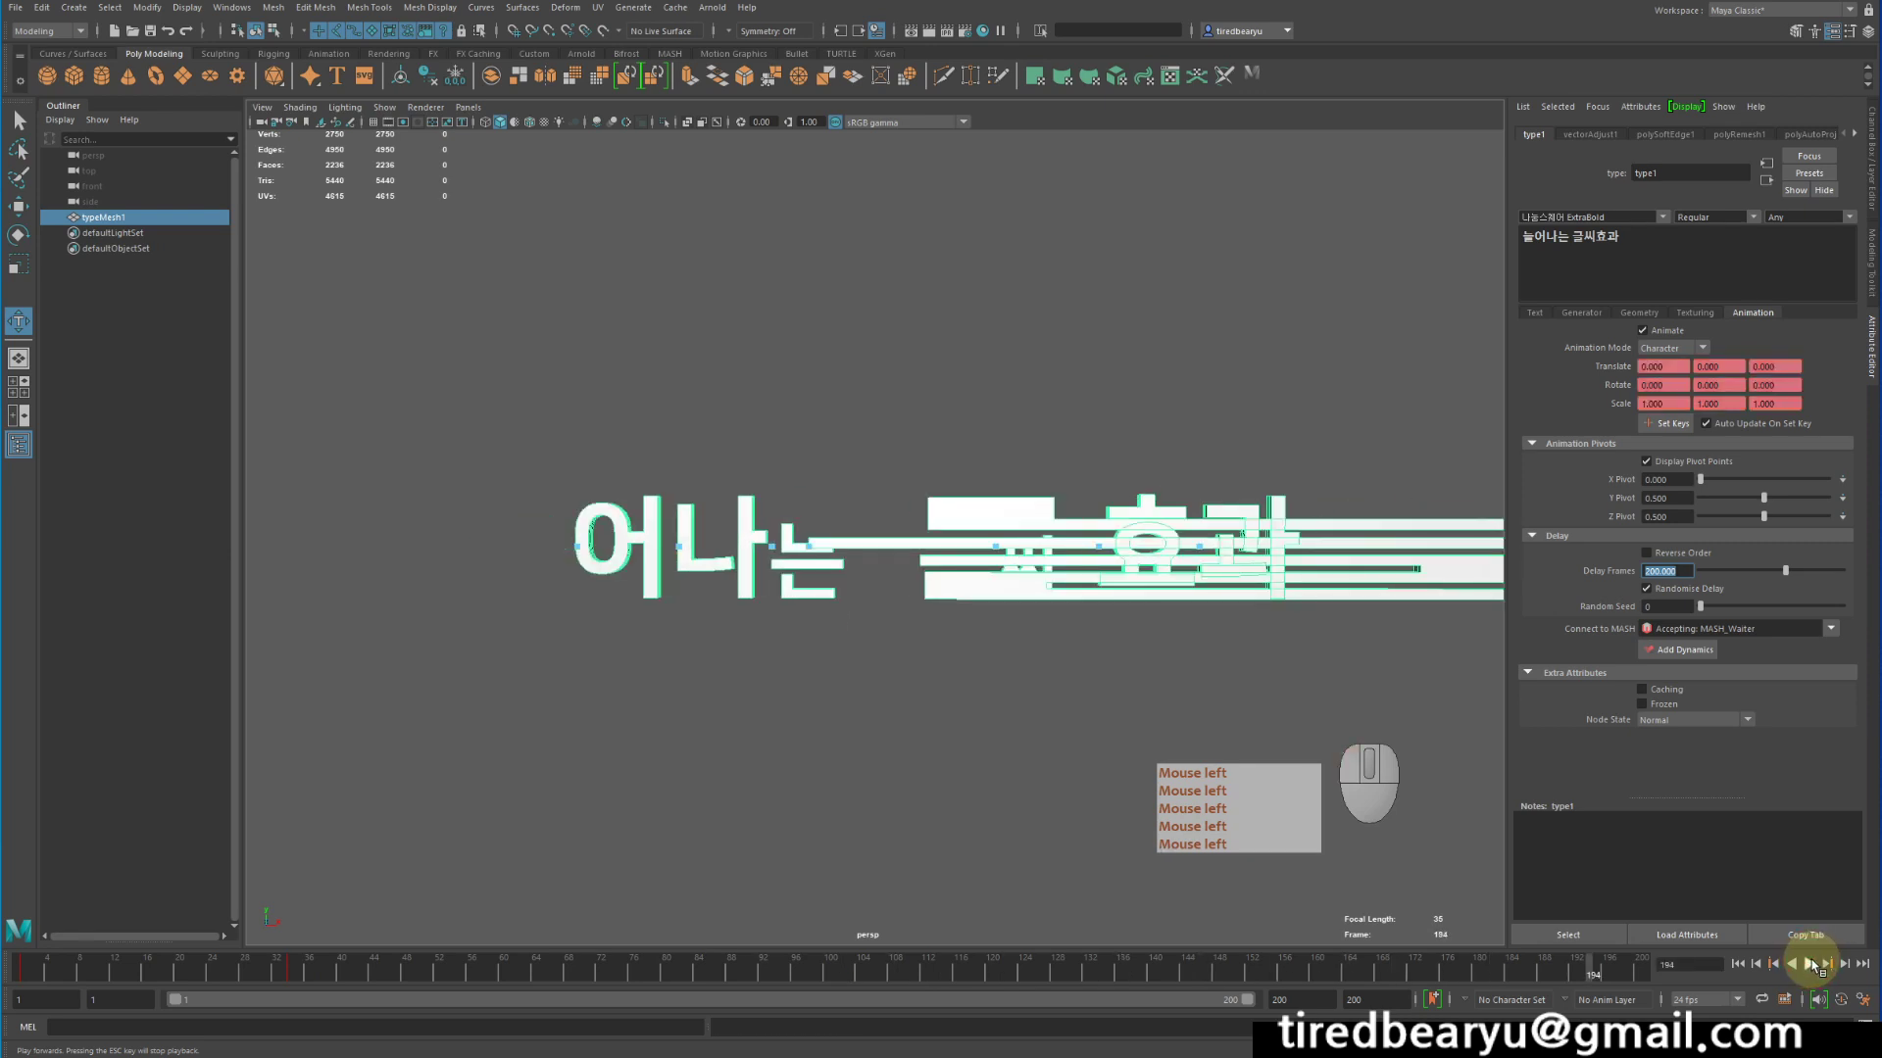
Turn off Randomise Delay, set the Random Seed to 43, and preview the animation from frame 1
click(1690, 591)
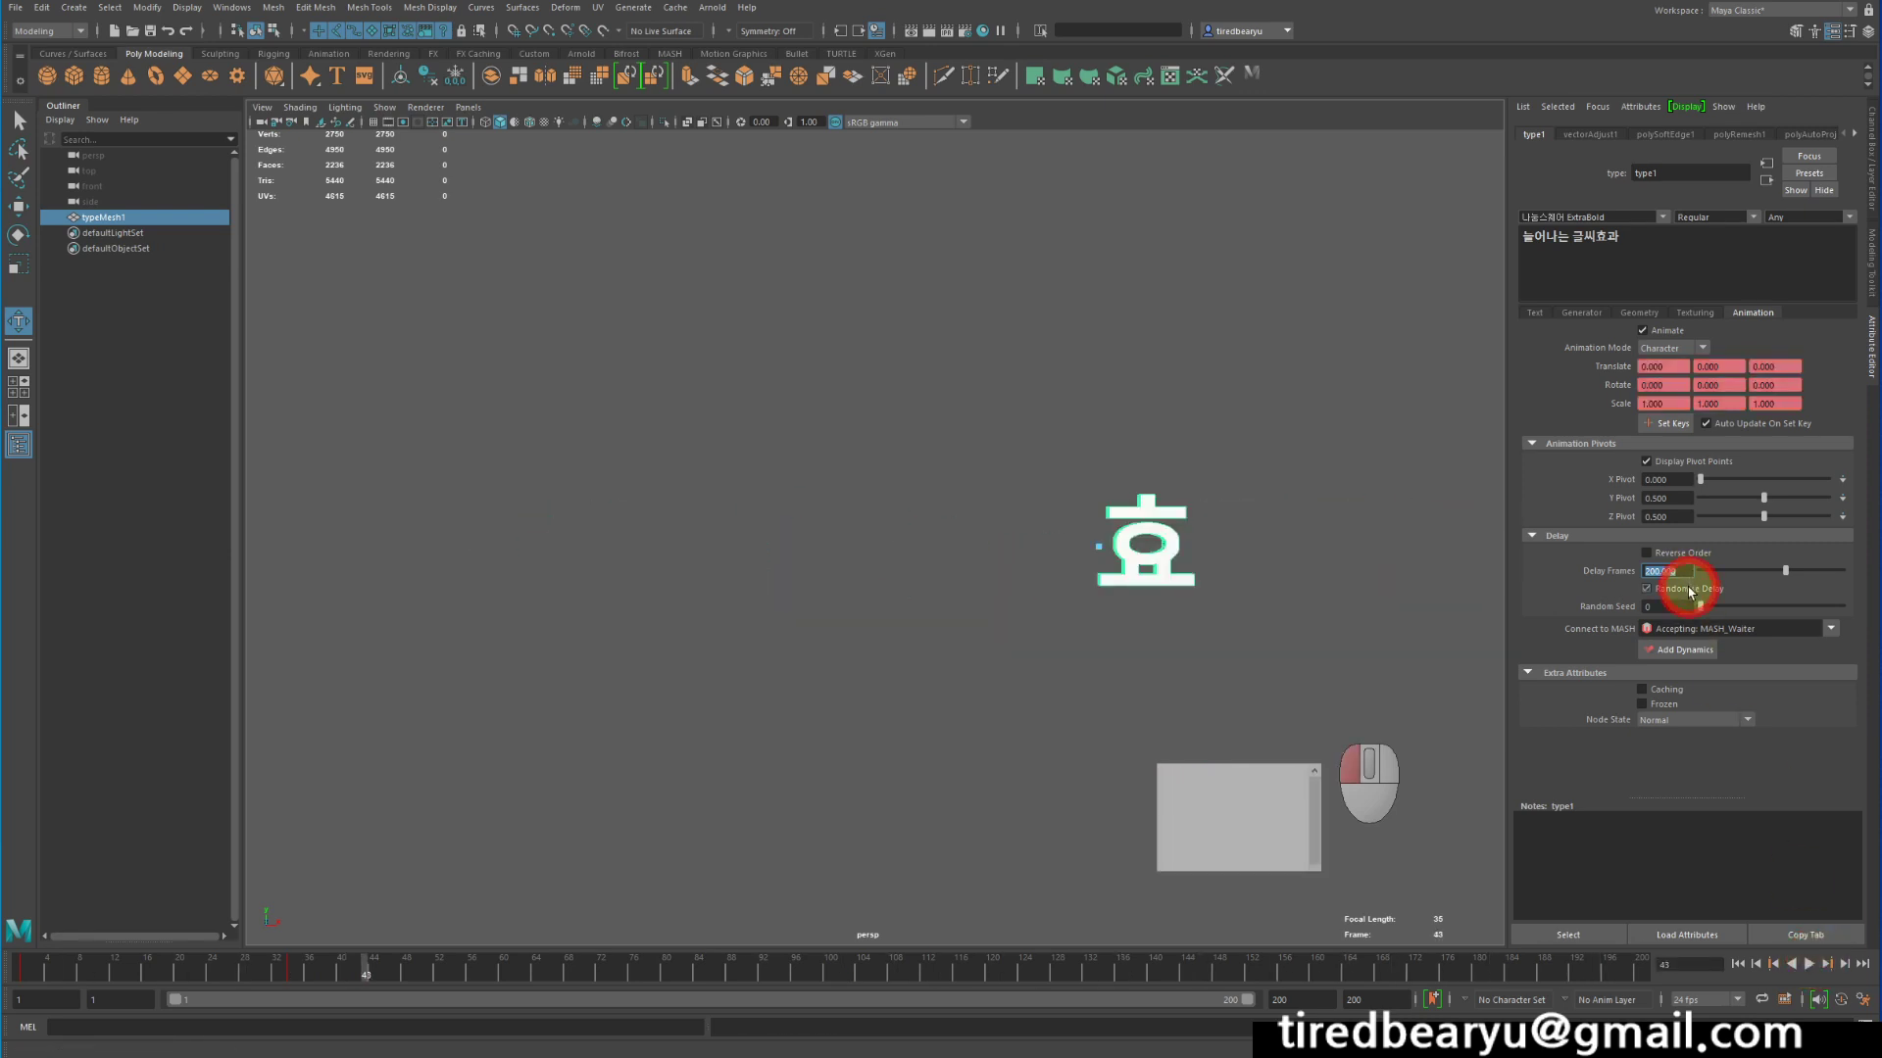
drag(1700, 608, 1730, 614)
drag(1765, 620, 1762, 620)
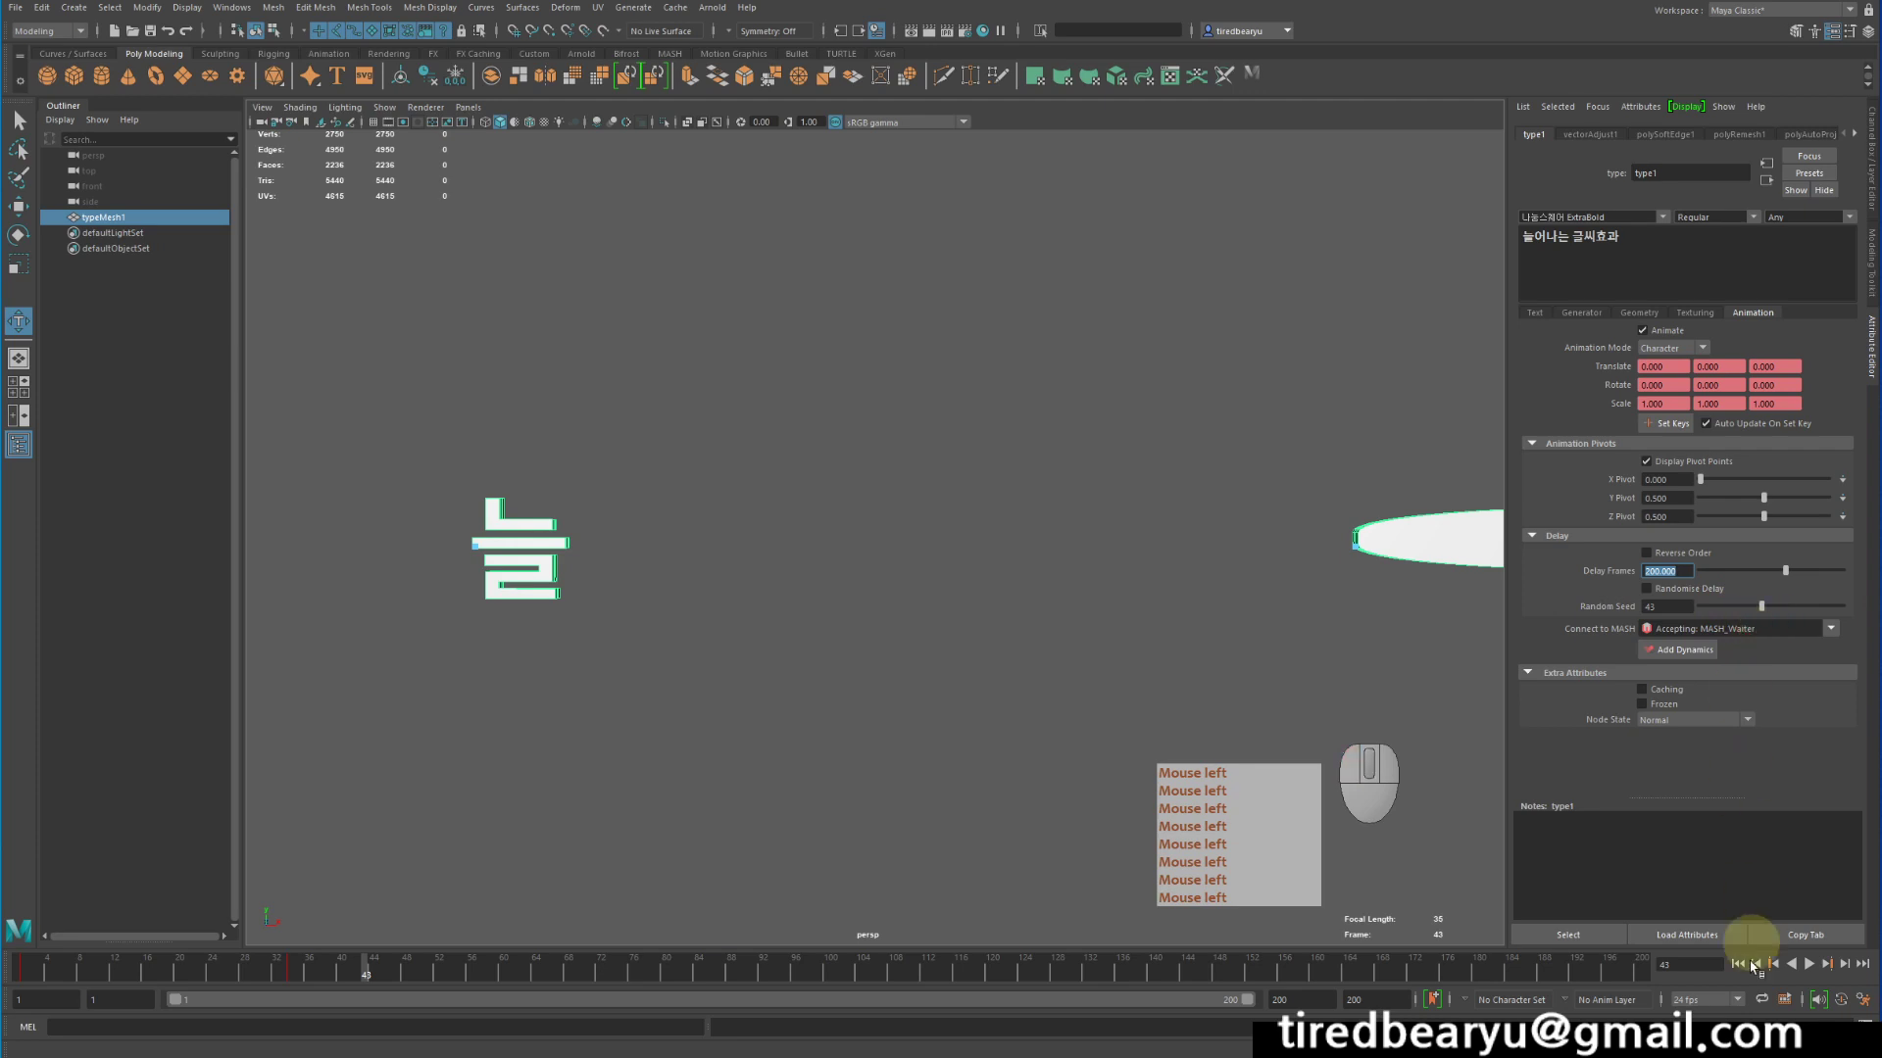
click(1738, 964)
click(1810, 964)
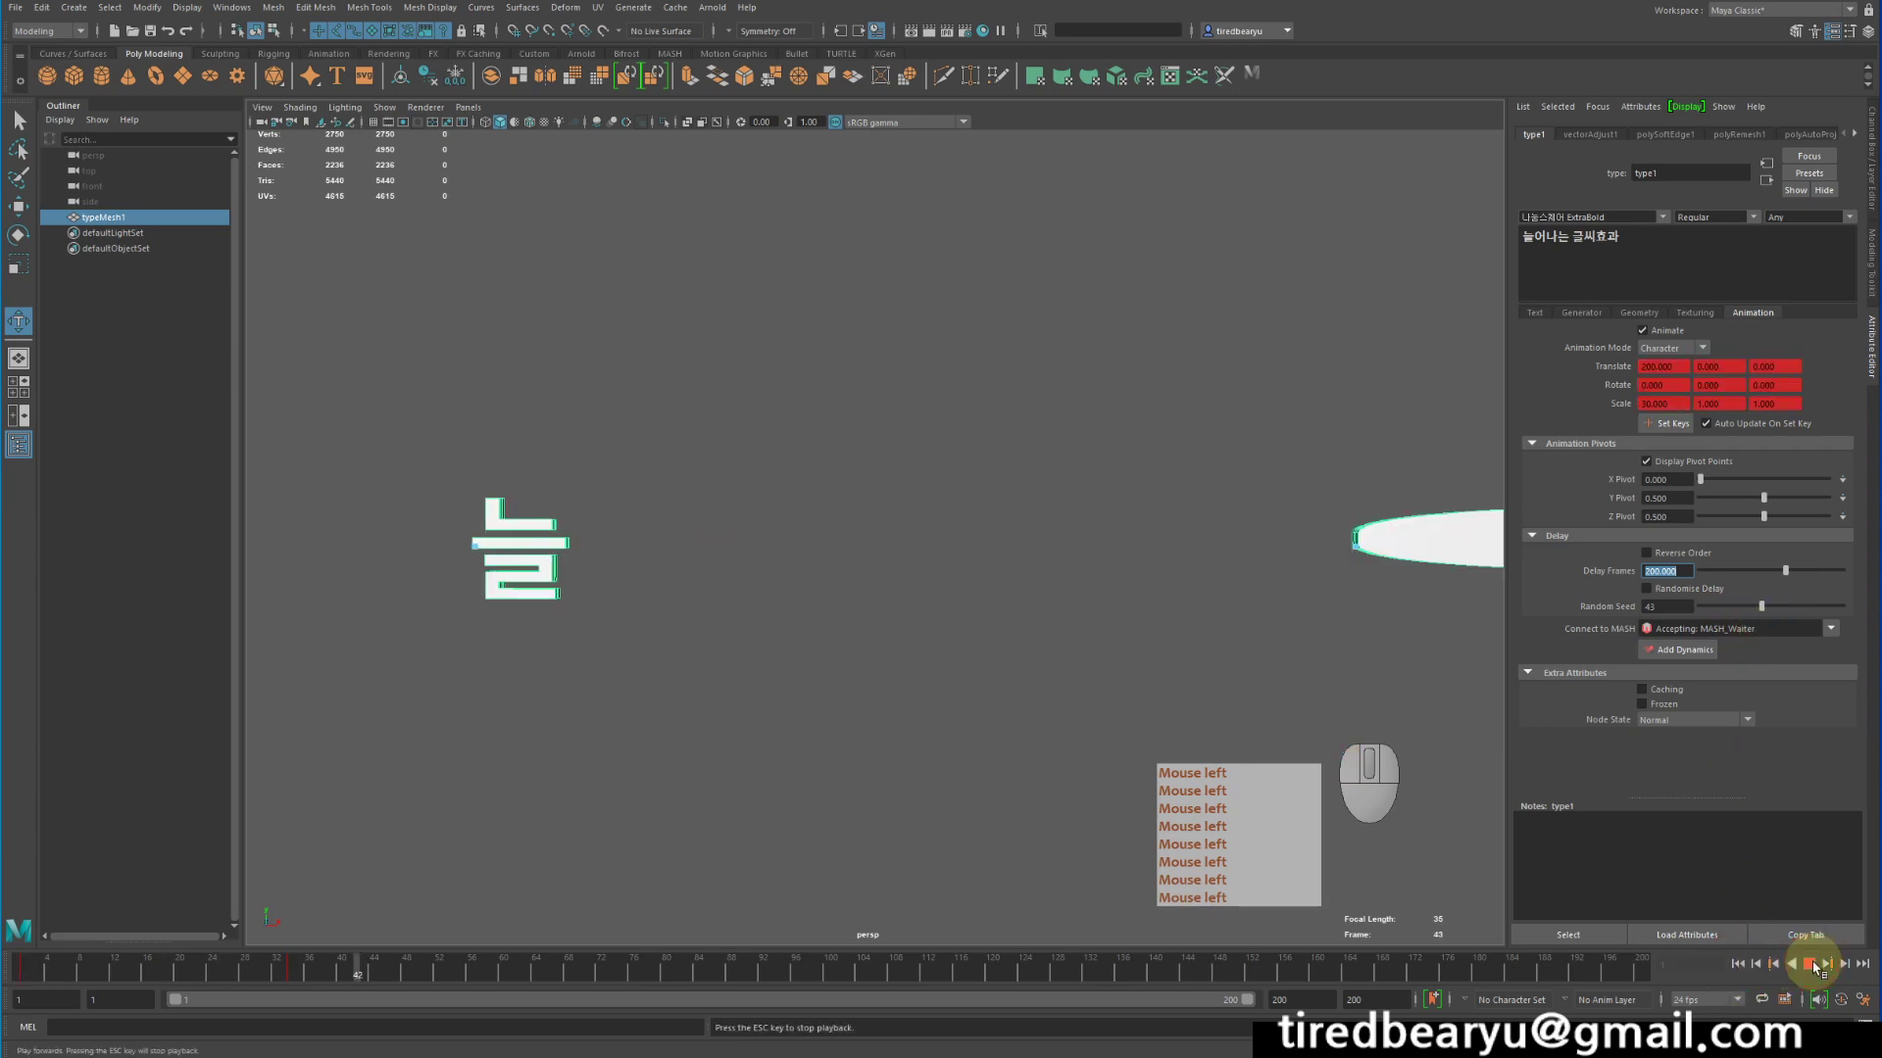
click(1810, 964)
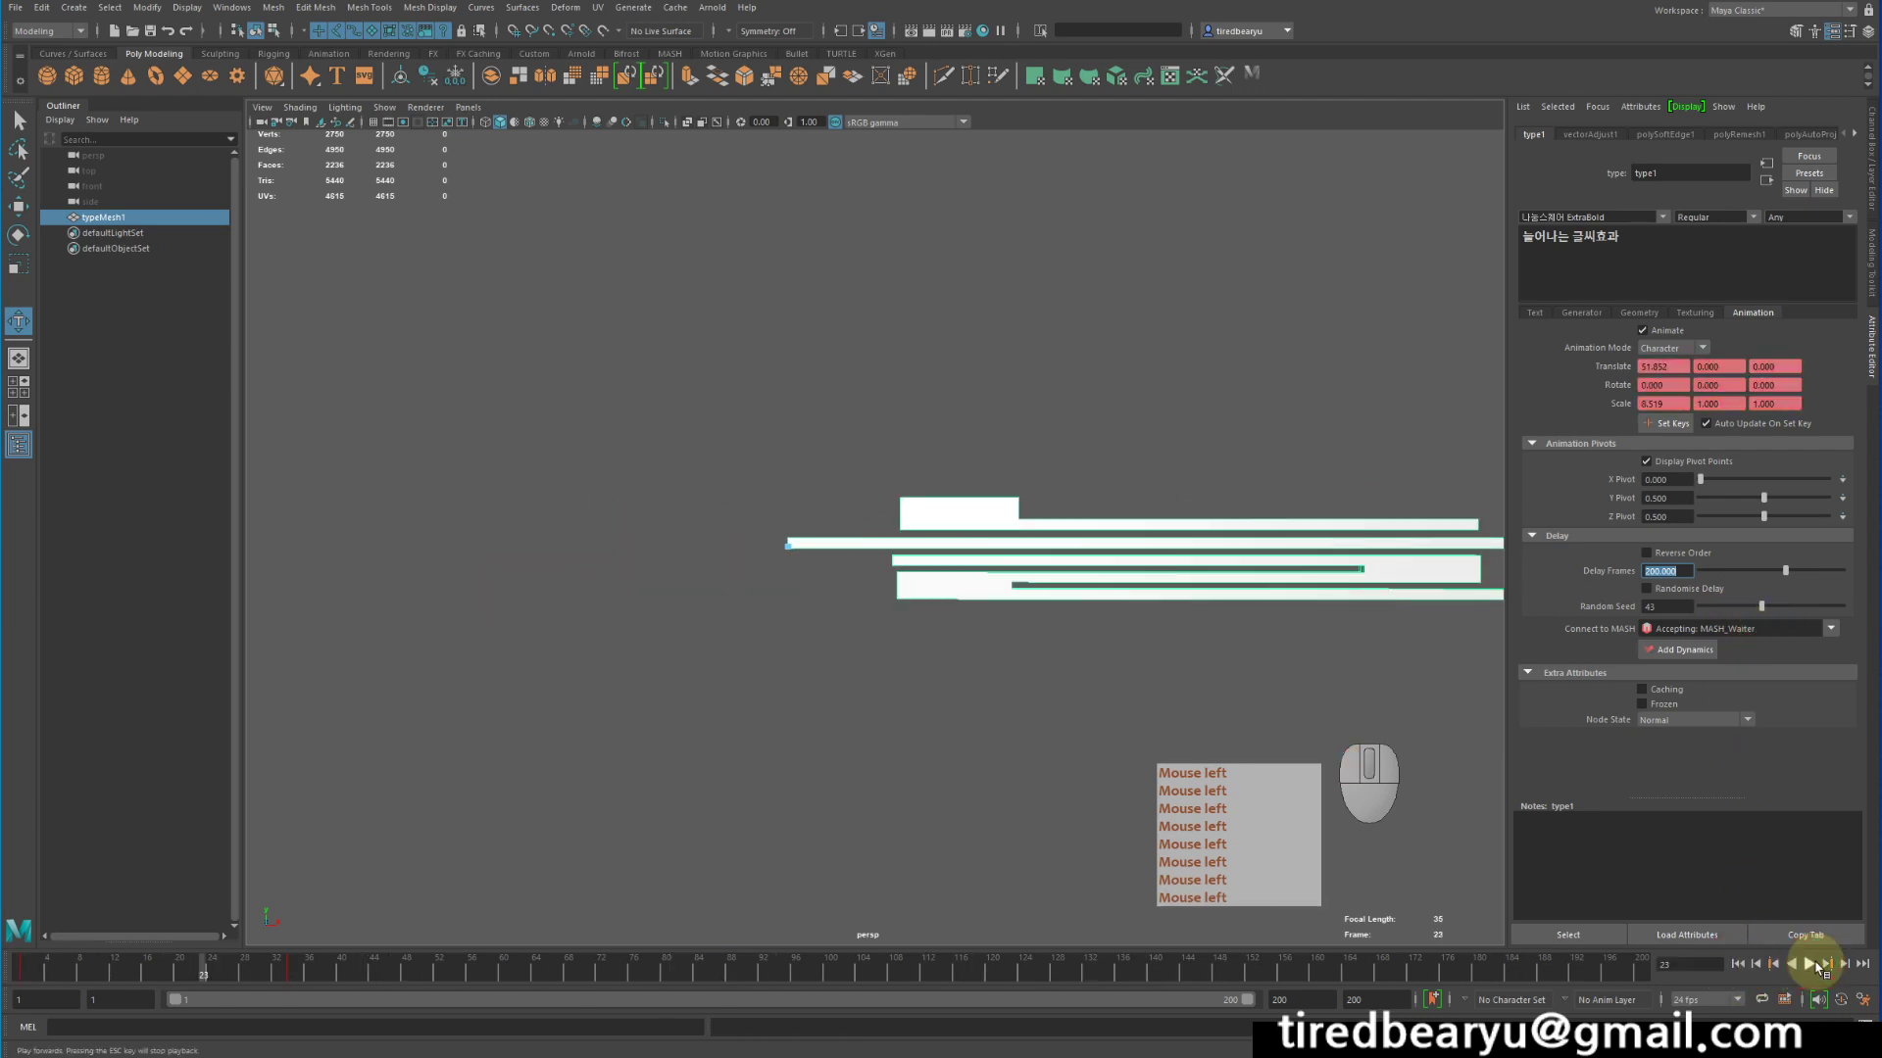
drag(1470, 968, 787, 968)
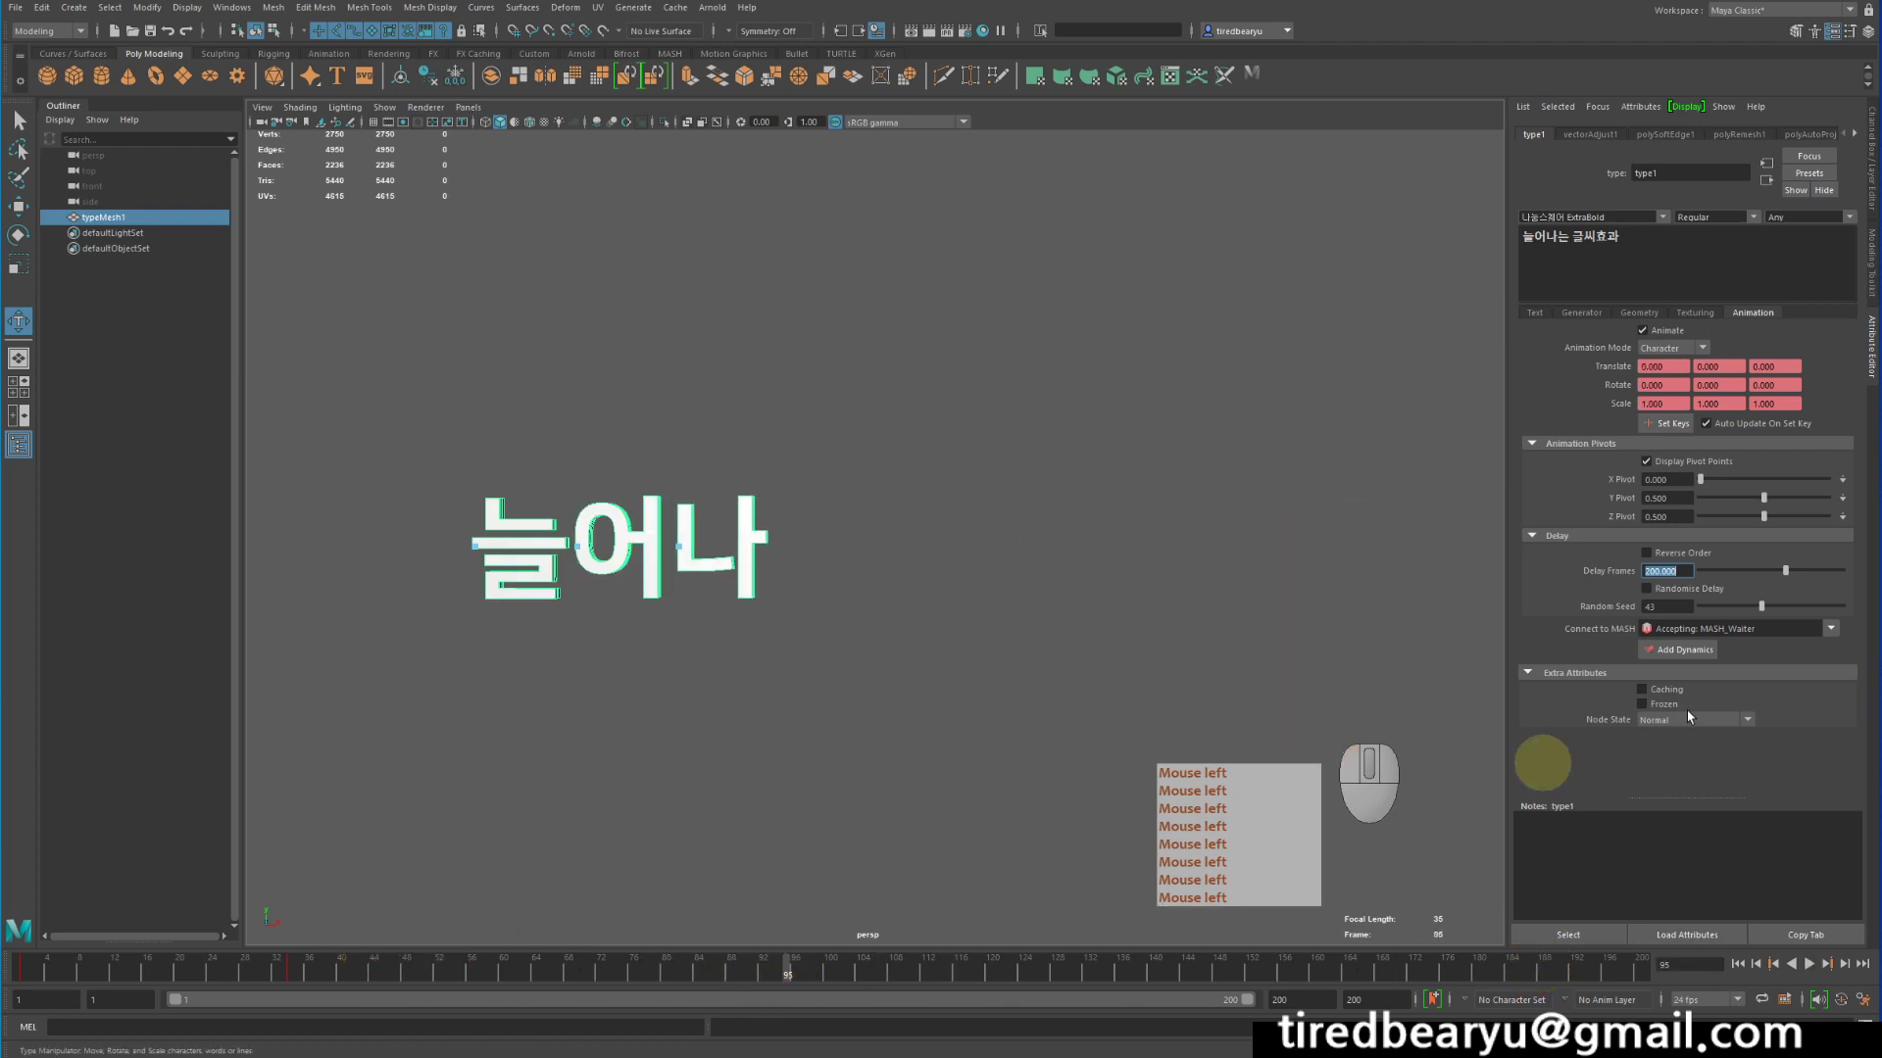
Re-enable Randomise Delay and compare Random Seed values 4 and 0 while scrubbing the timeline
drag(1757, 613, 1704, 609)
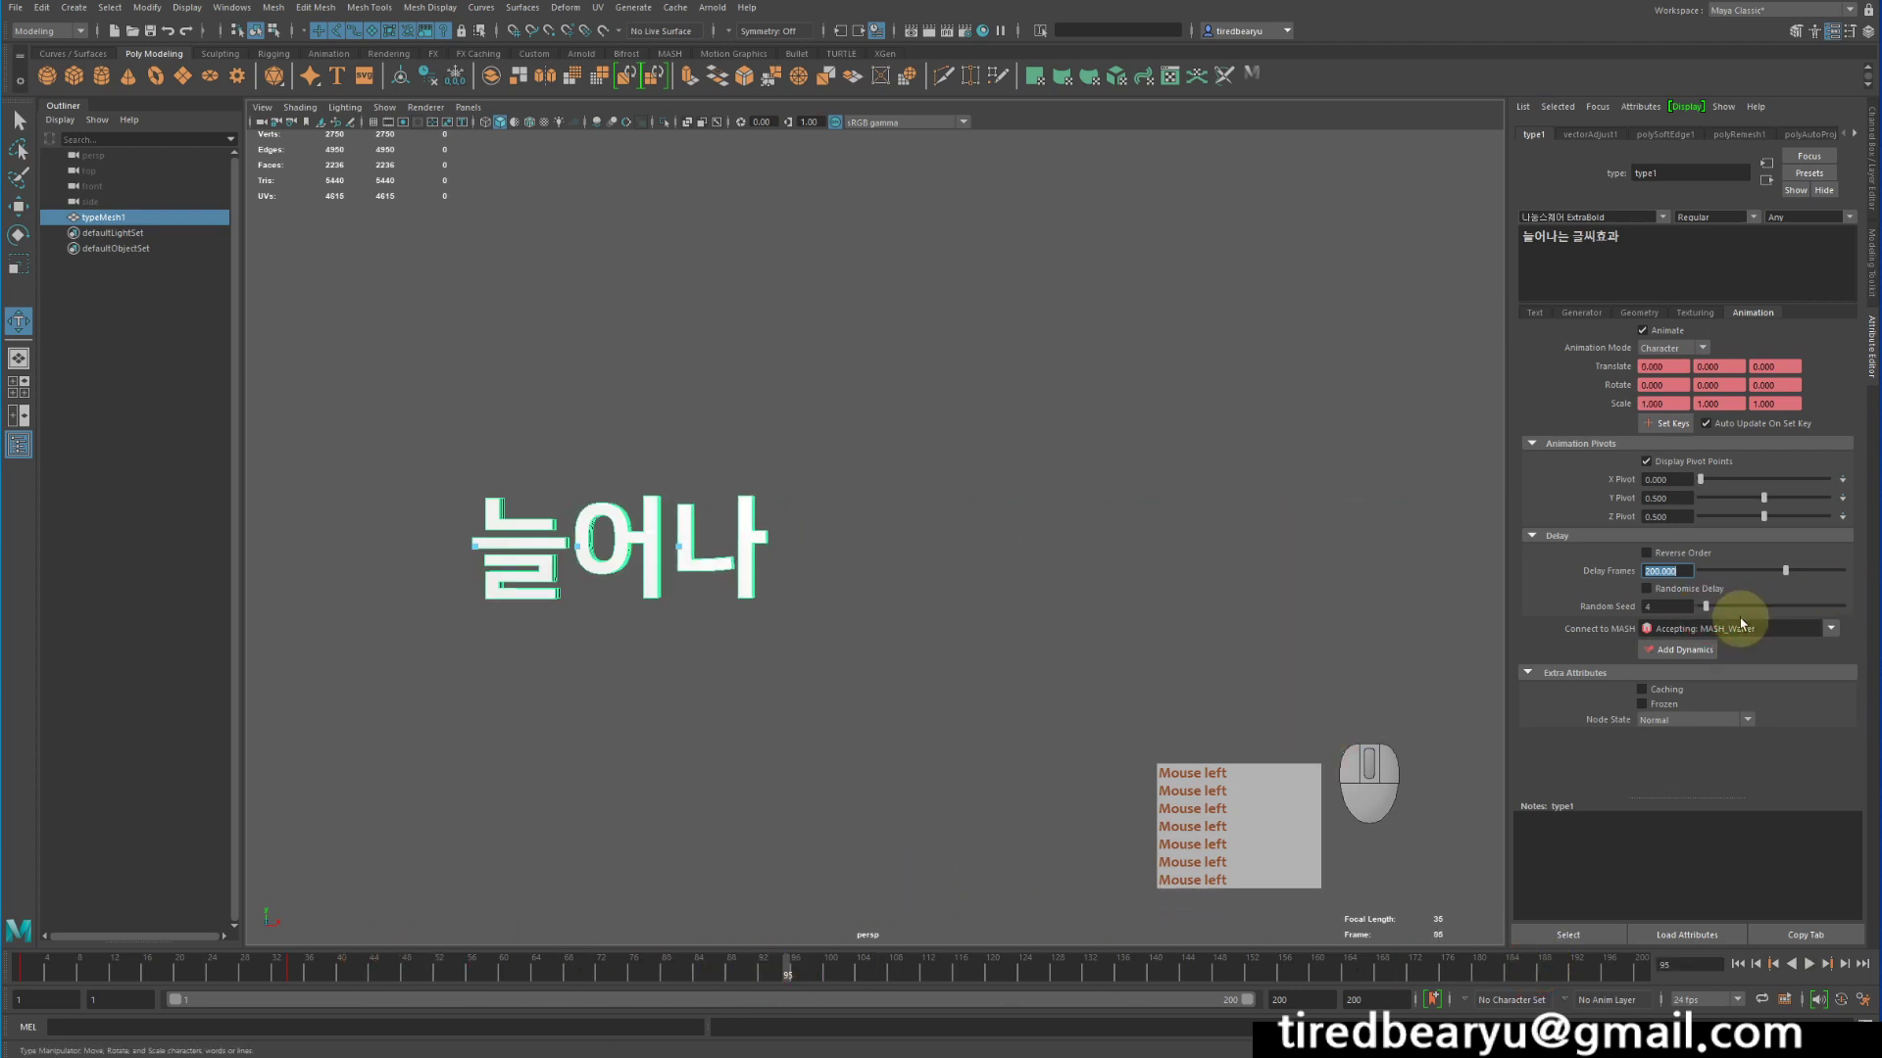
click(1693, 590)
drag(74, 973, 772, 1005)
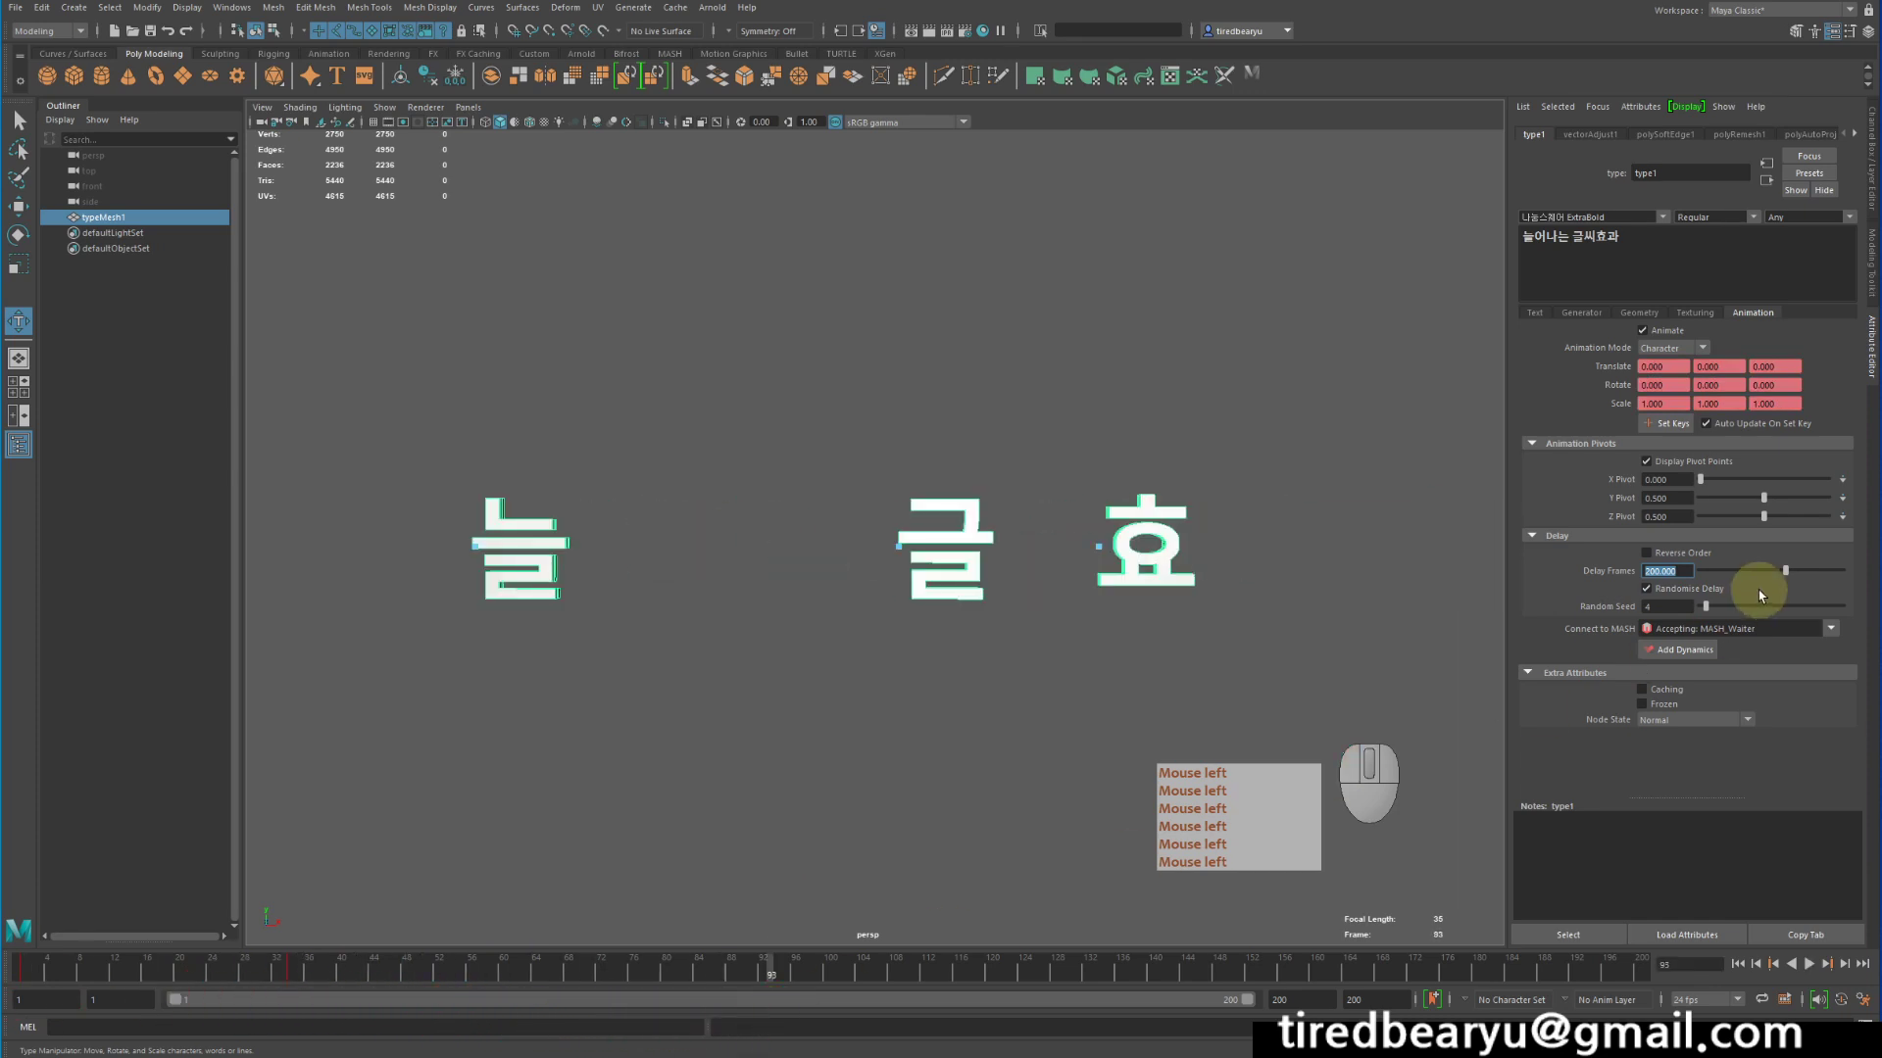
drag(1781, 613, 1696, 603)
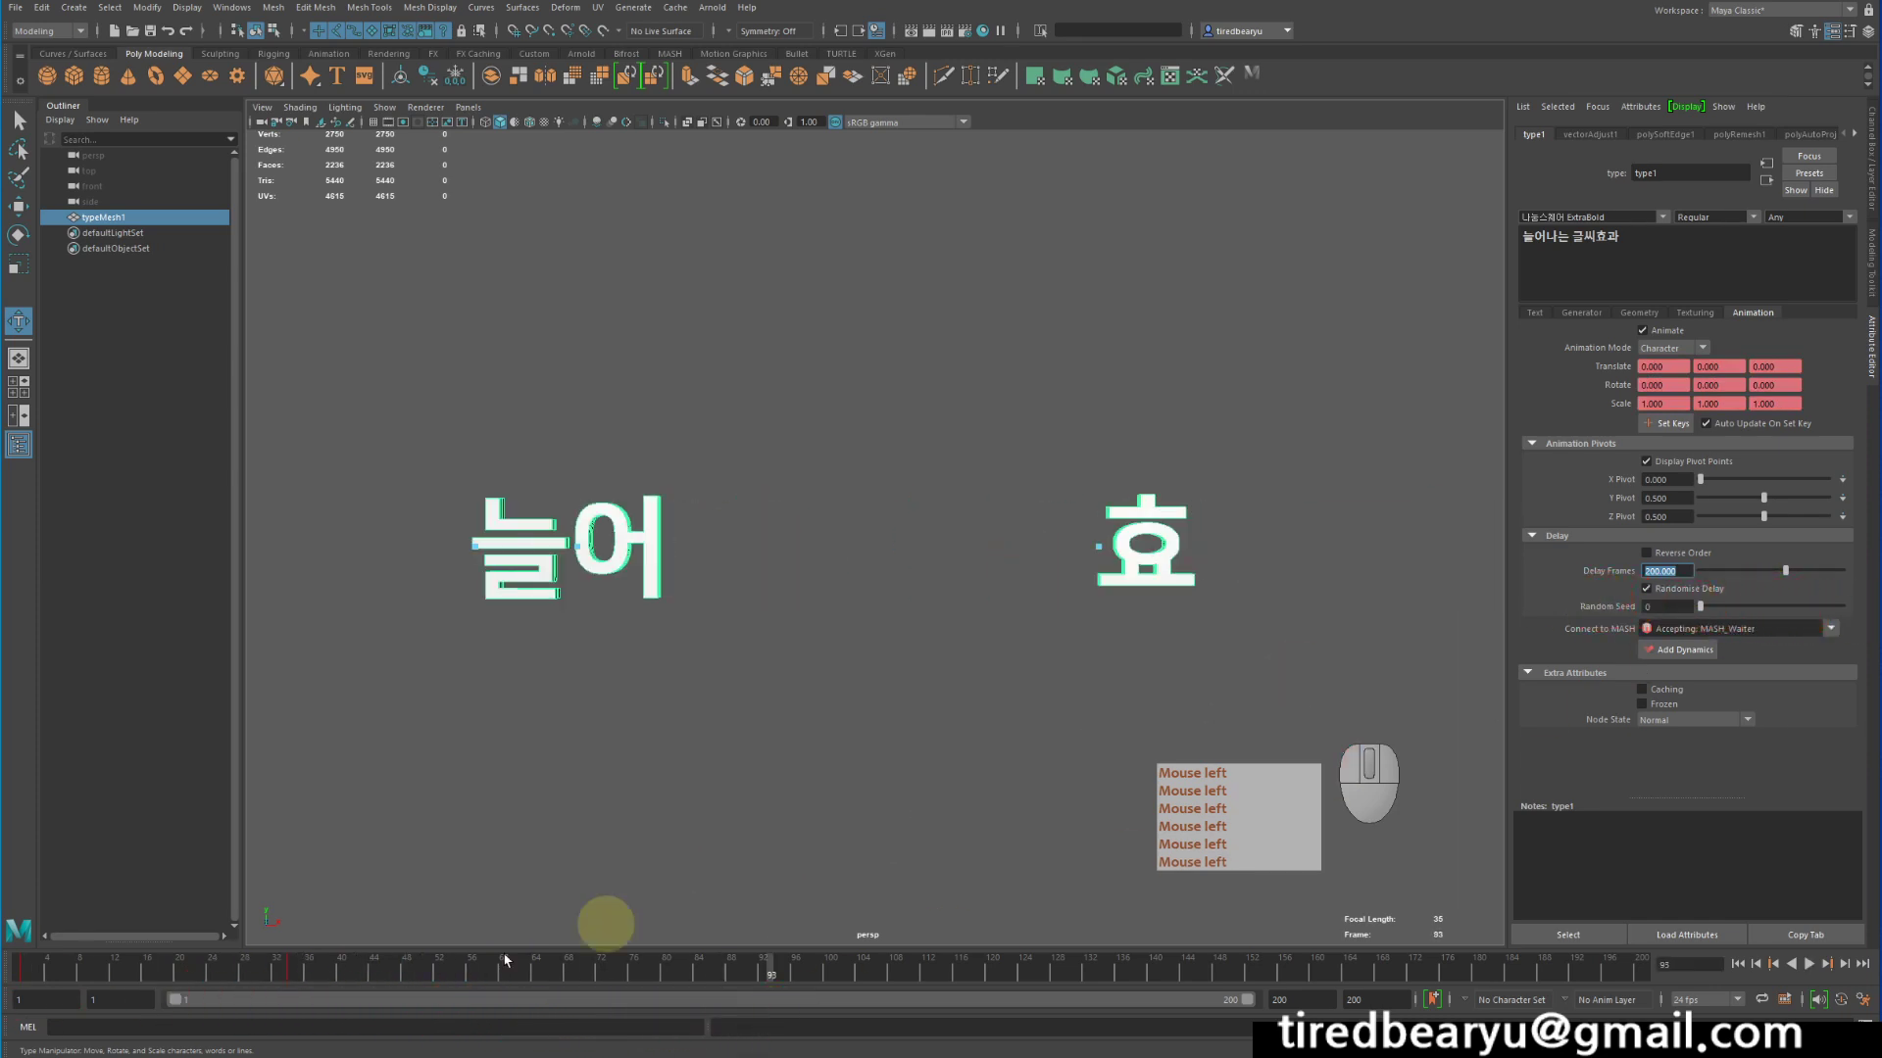
drag(399, 977, 22, 975)
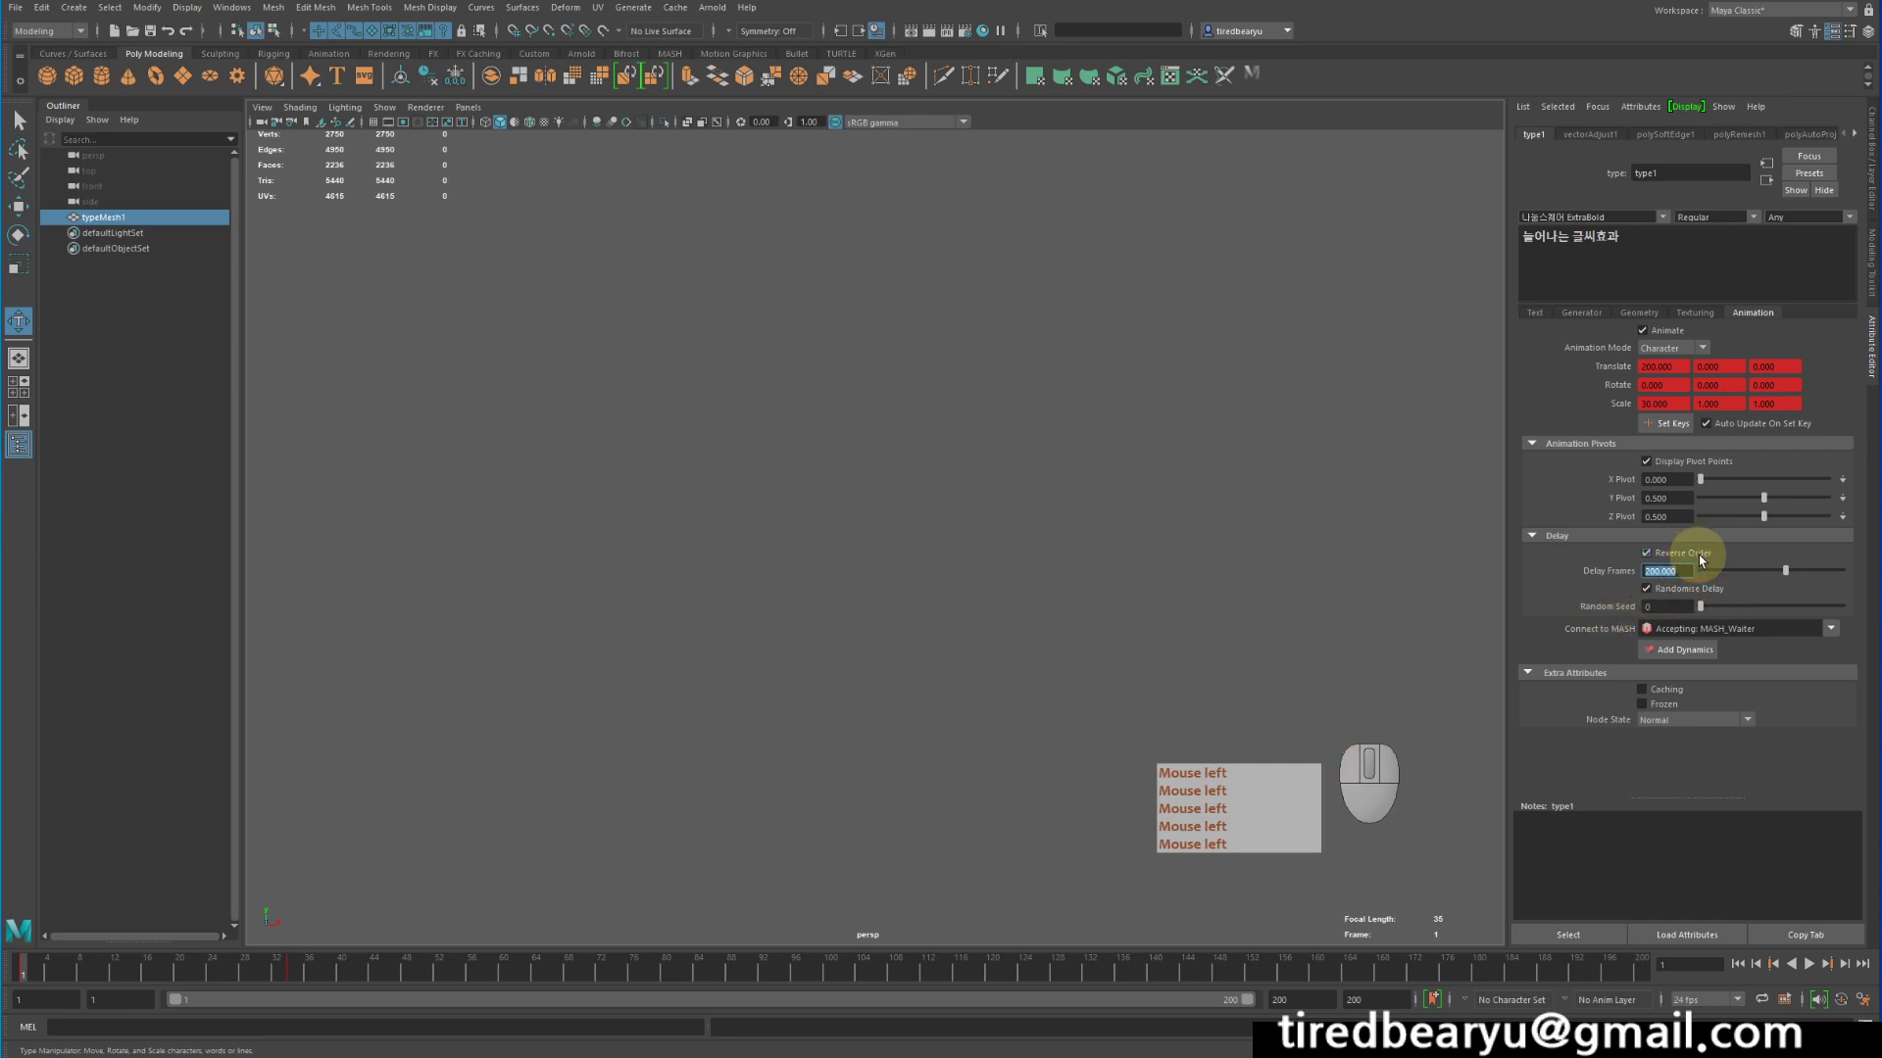
Try Reverse Order in place of Randomise Delay, preview it from frame 1, and turn it off again
click(1647, 588)
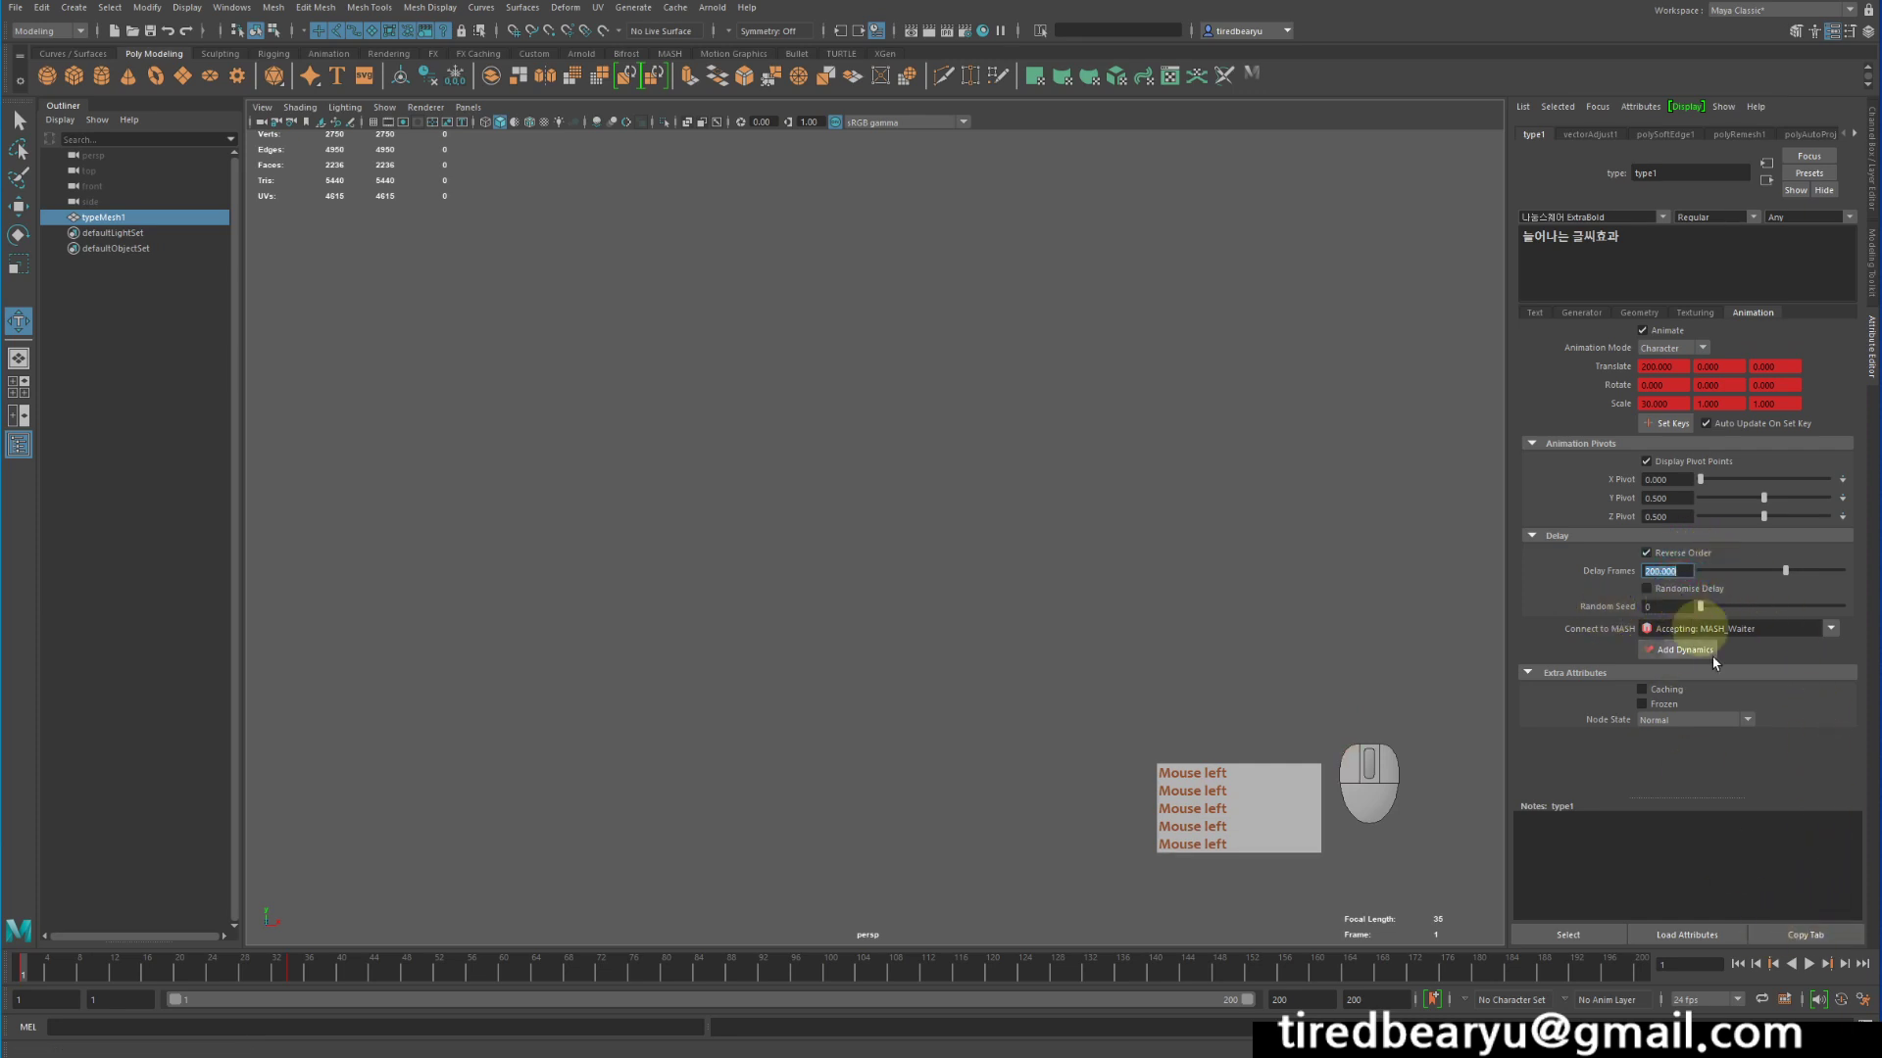
click(1740, 964)
click(1809, 964)
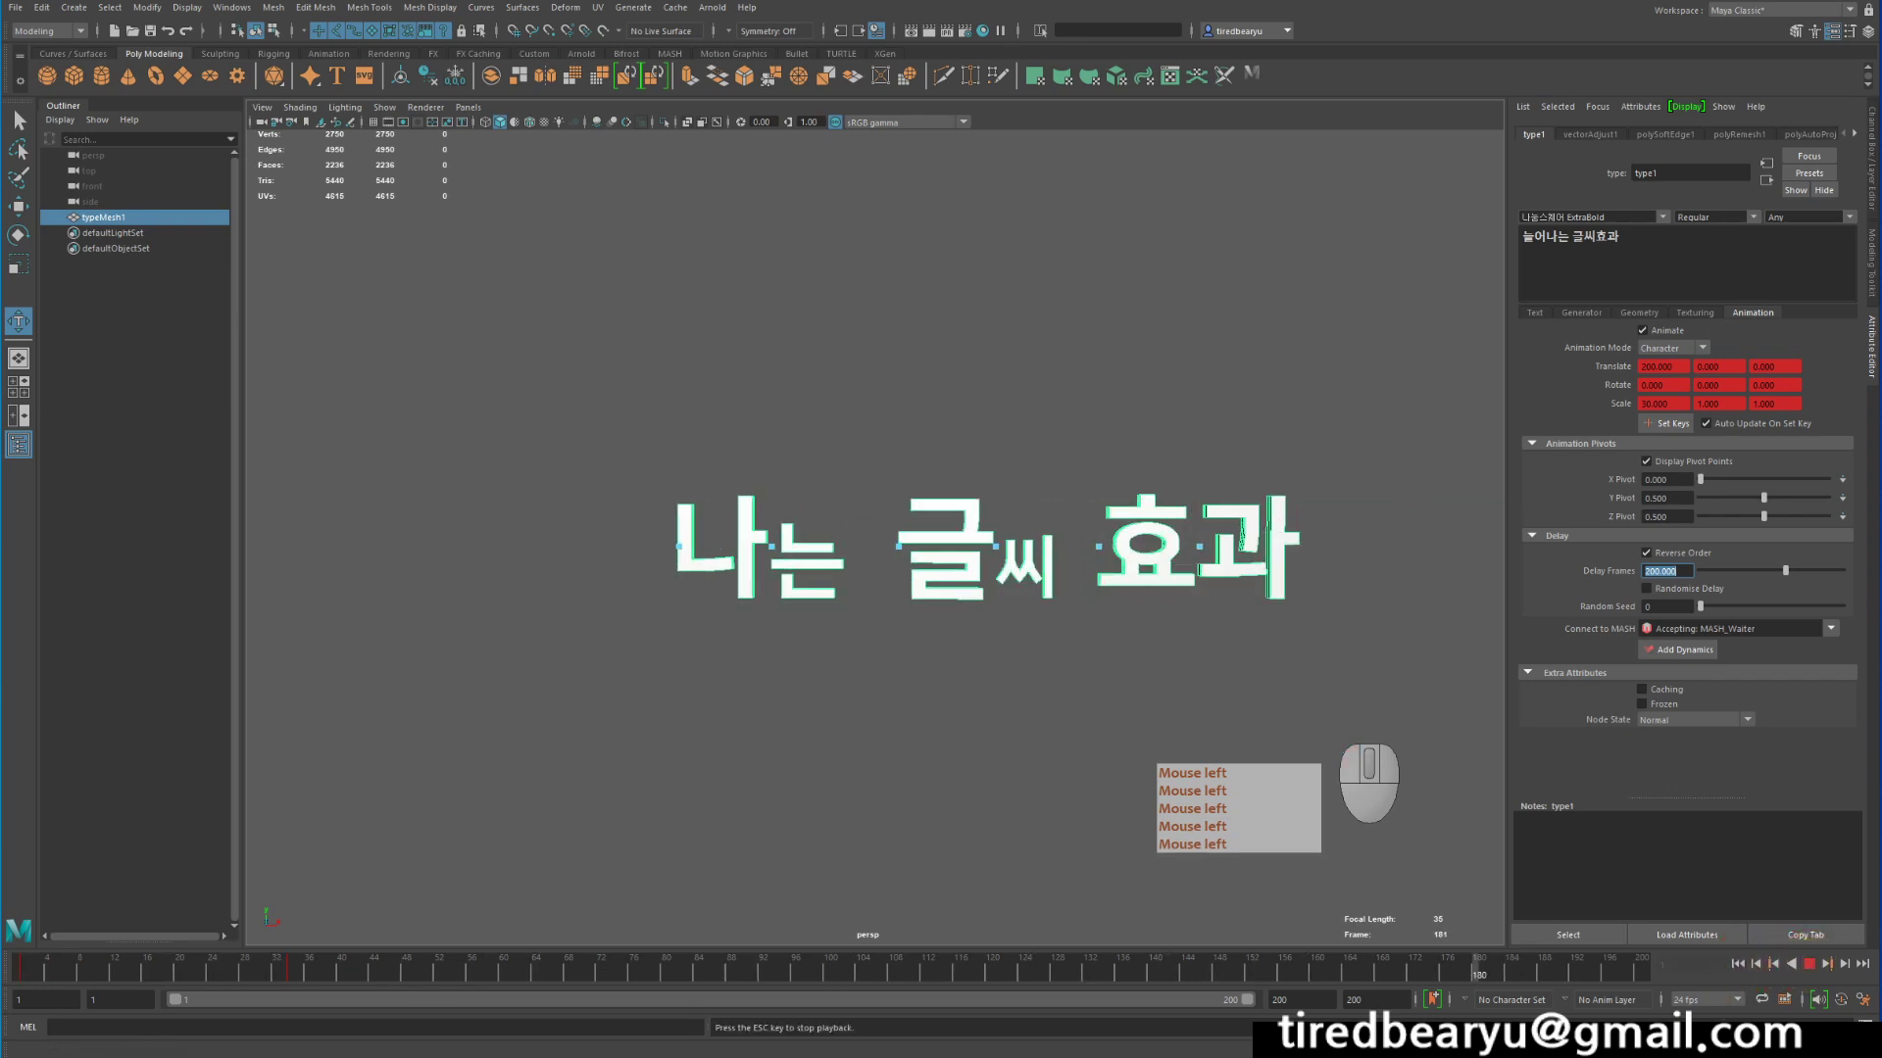
click(1809, 964)
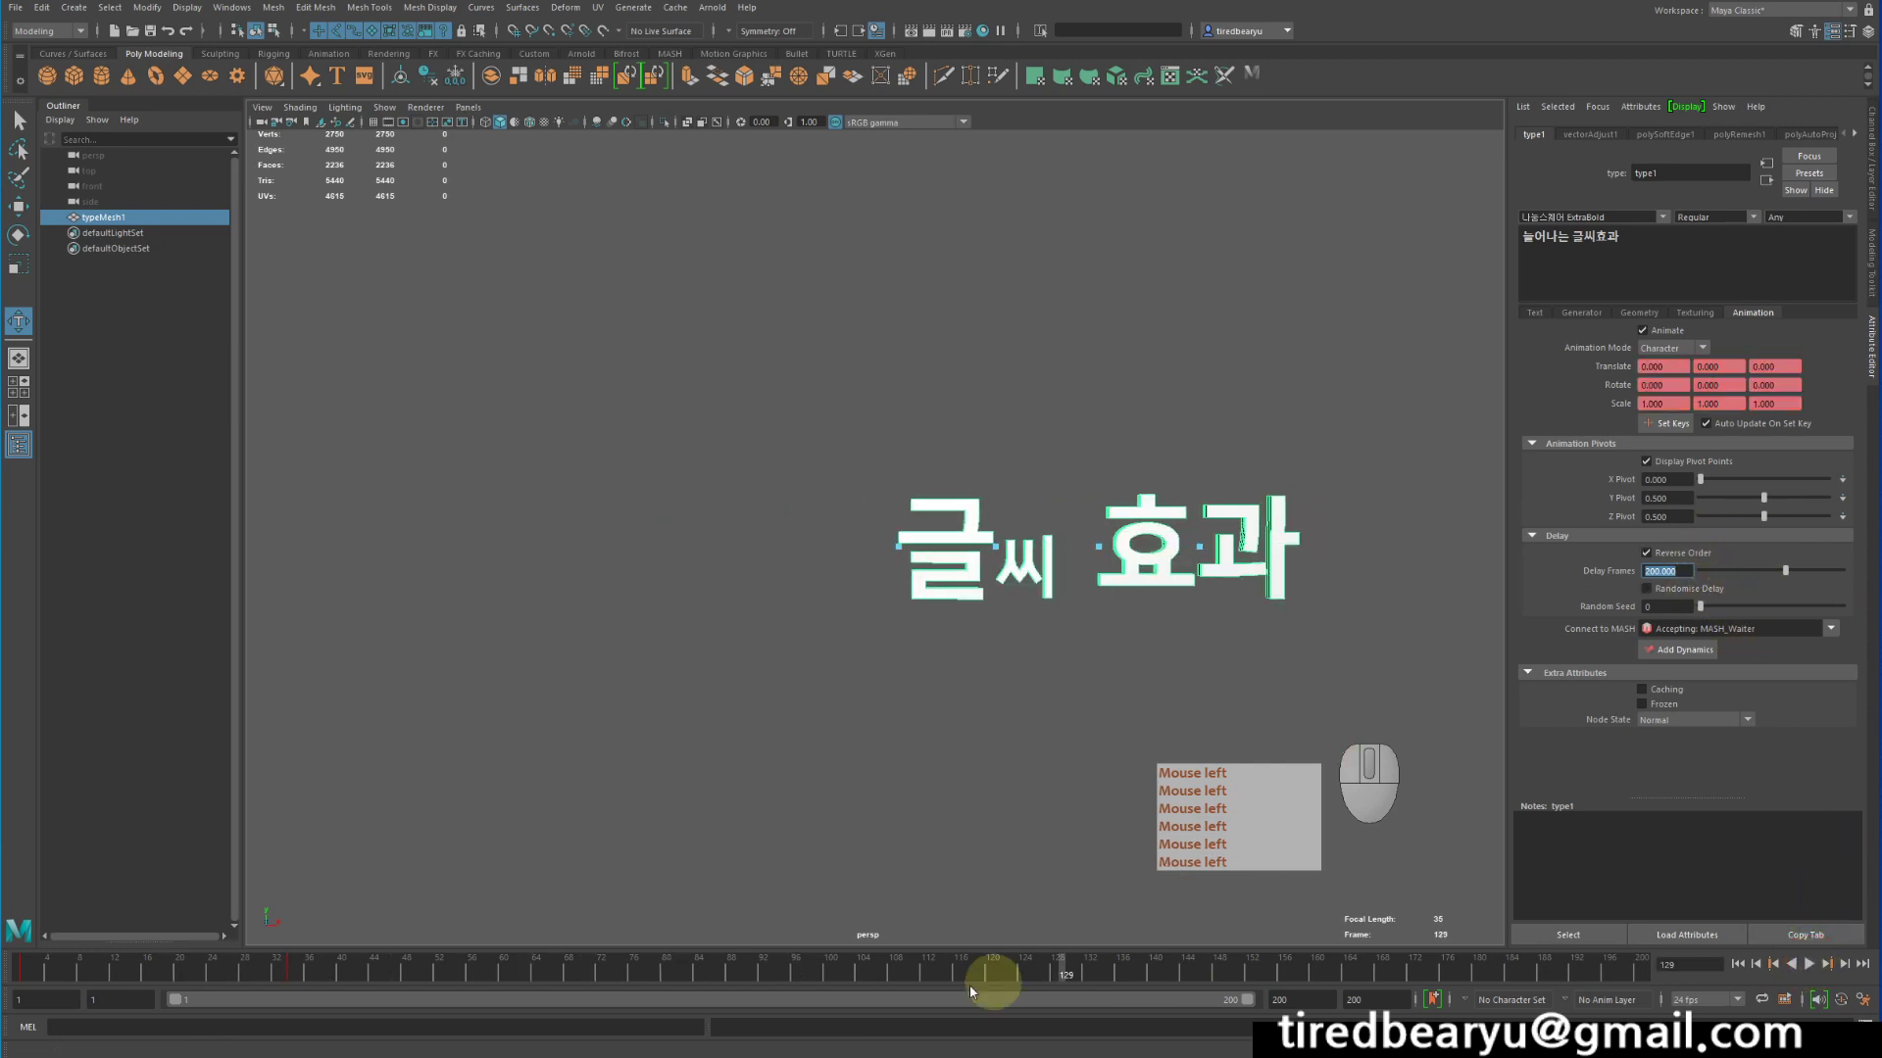
drag(1057, 976, 1, 954)
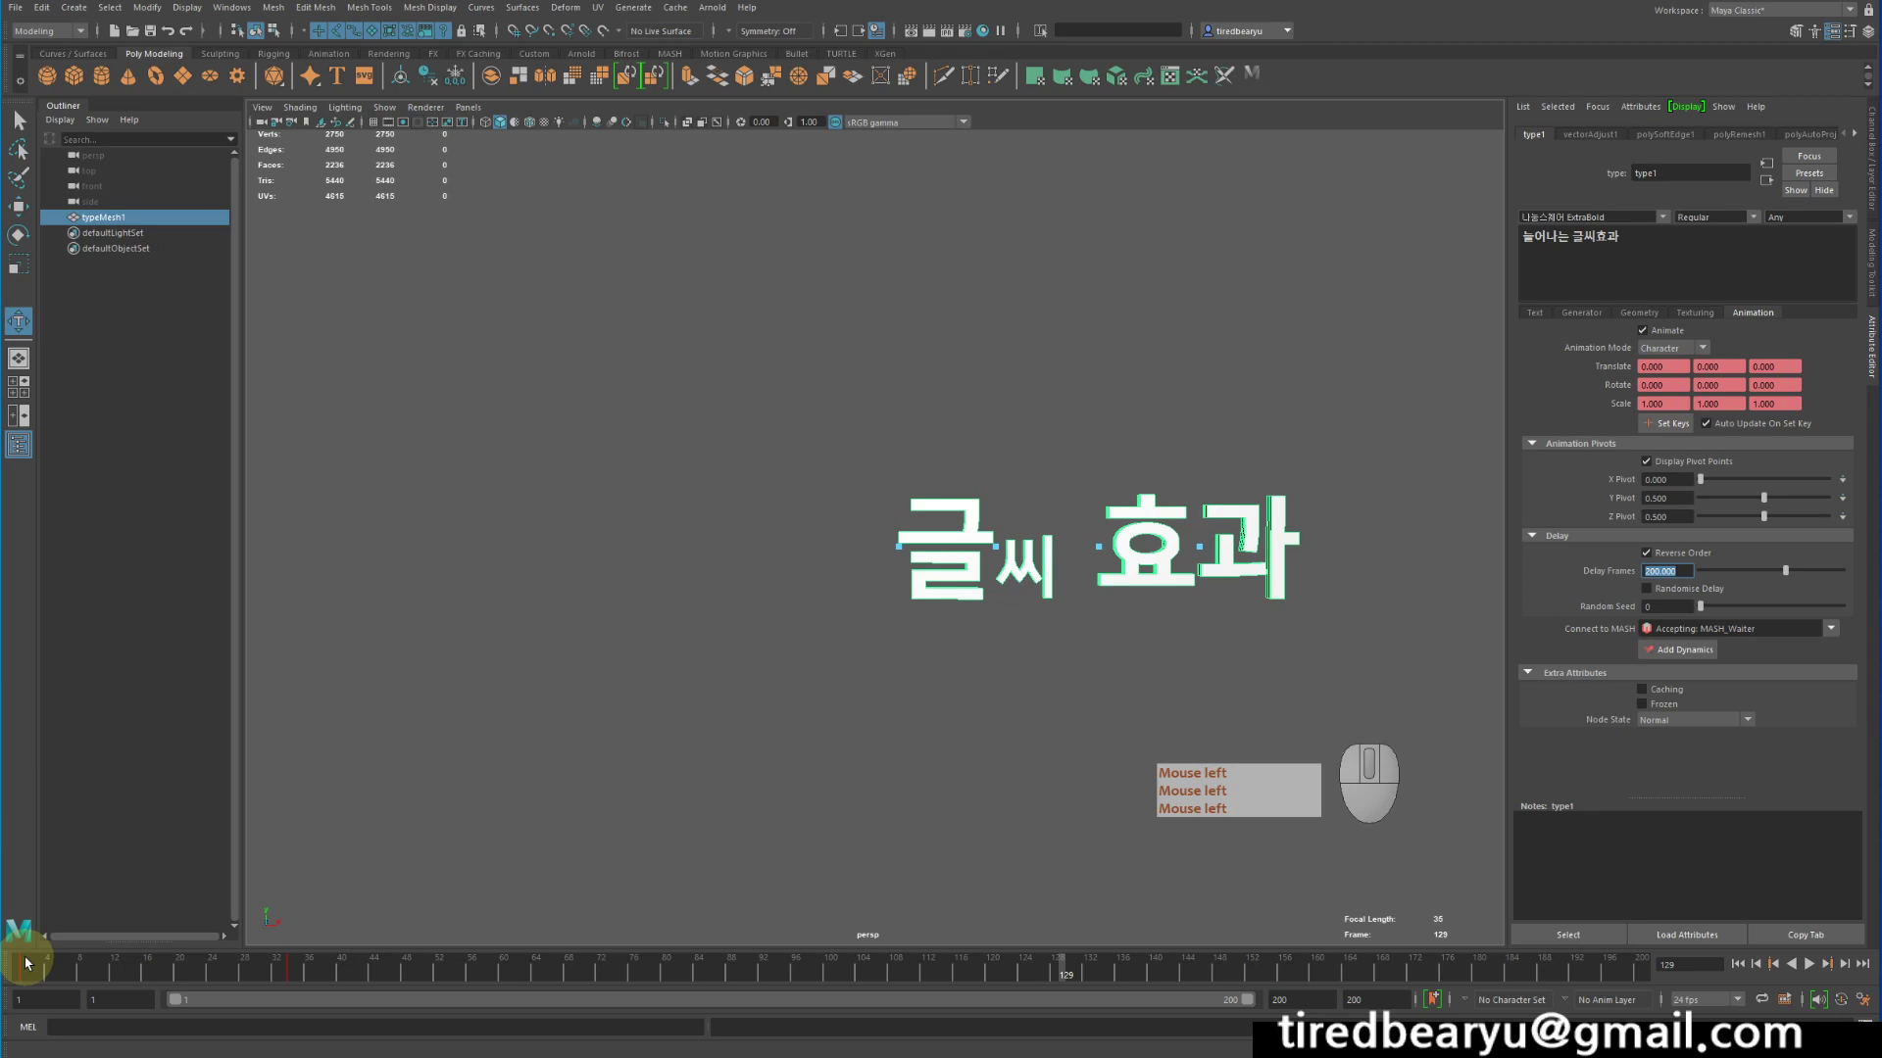
click(1663, 553)
Check where the first character settles and set keys for the type at frame 40
click(108, 973)
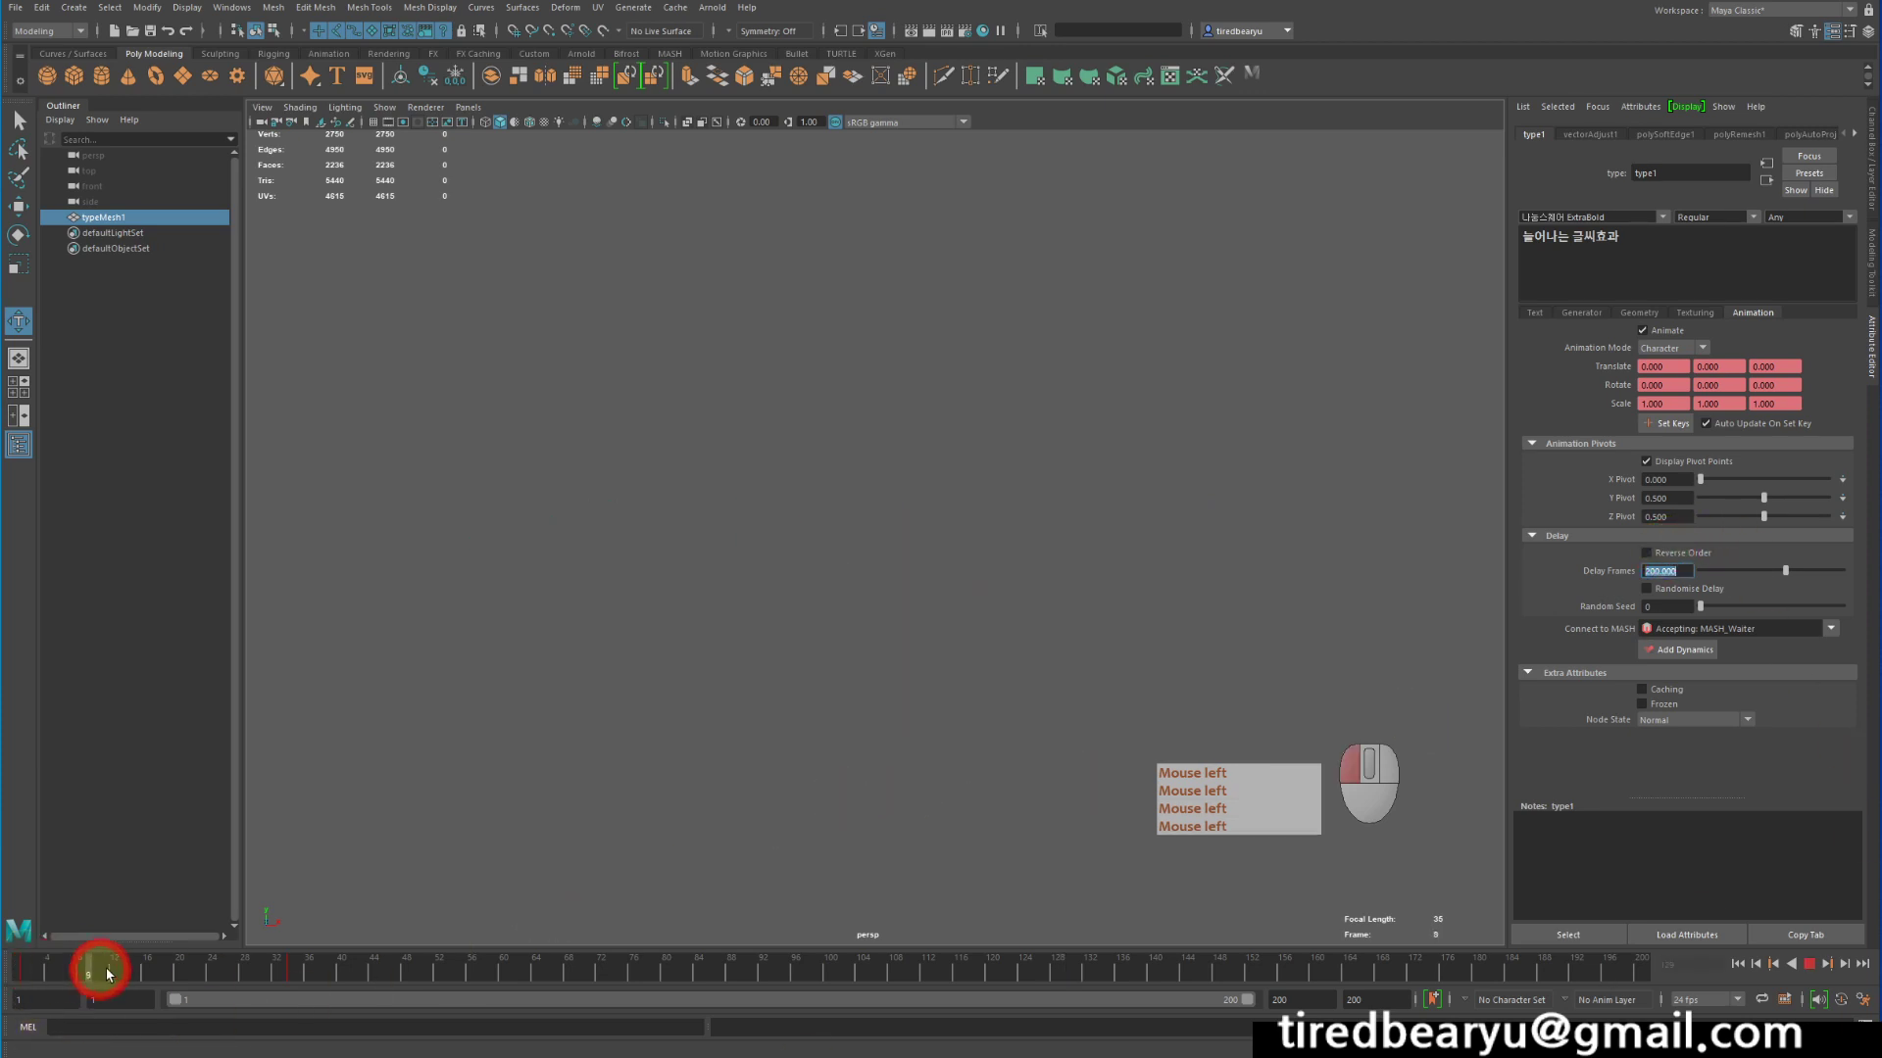
drag(108, 973, 266, 991)
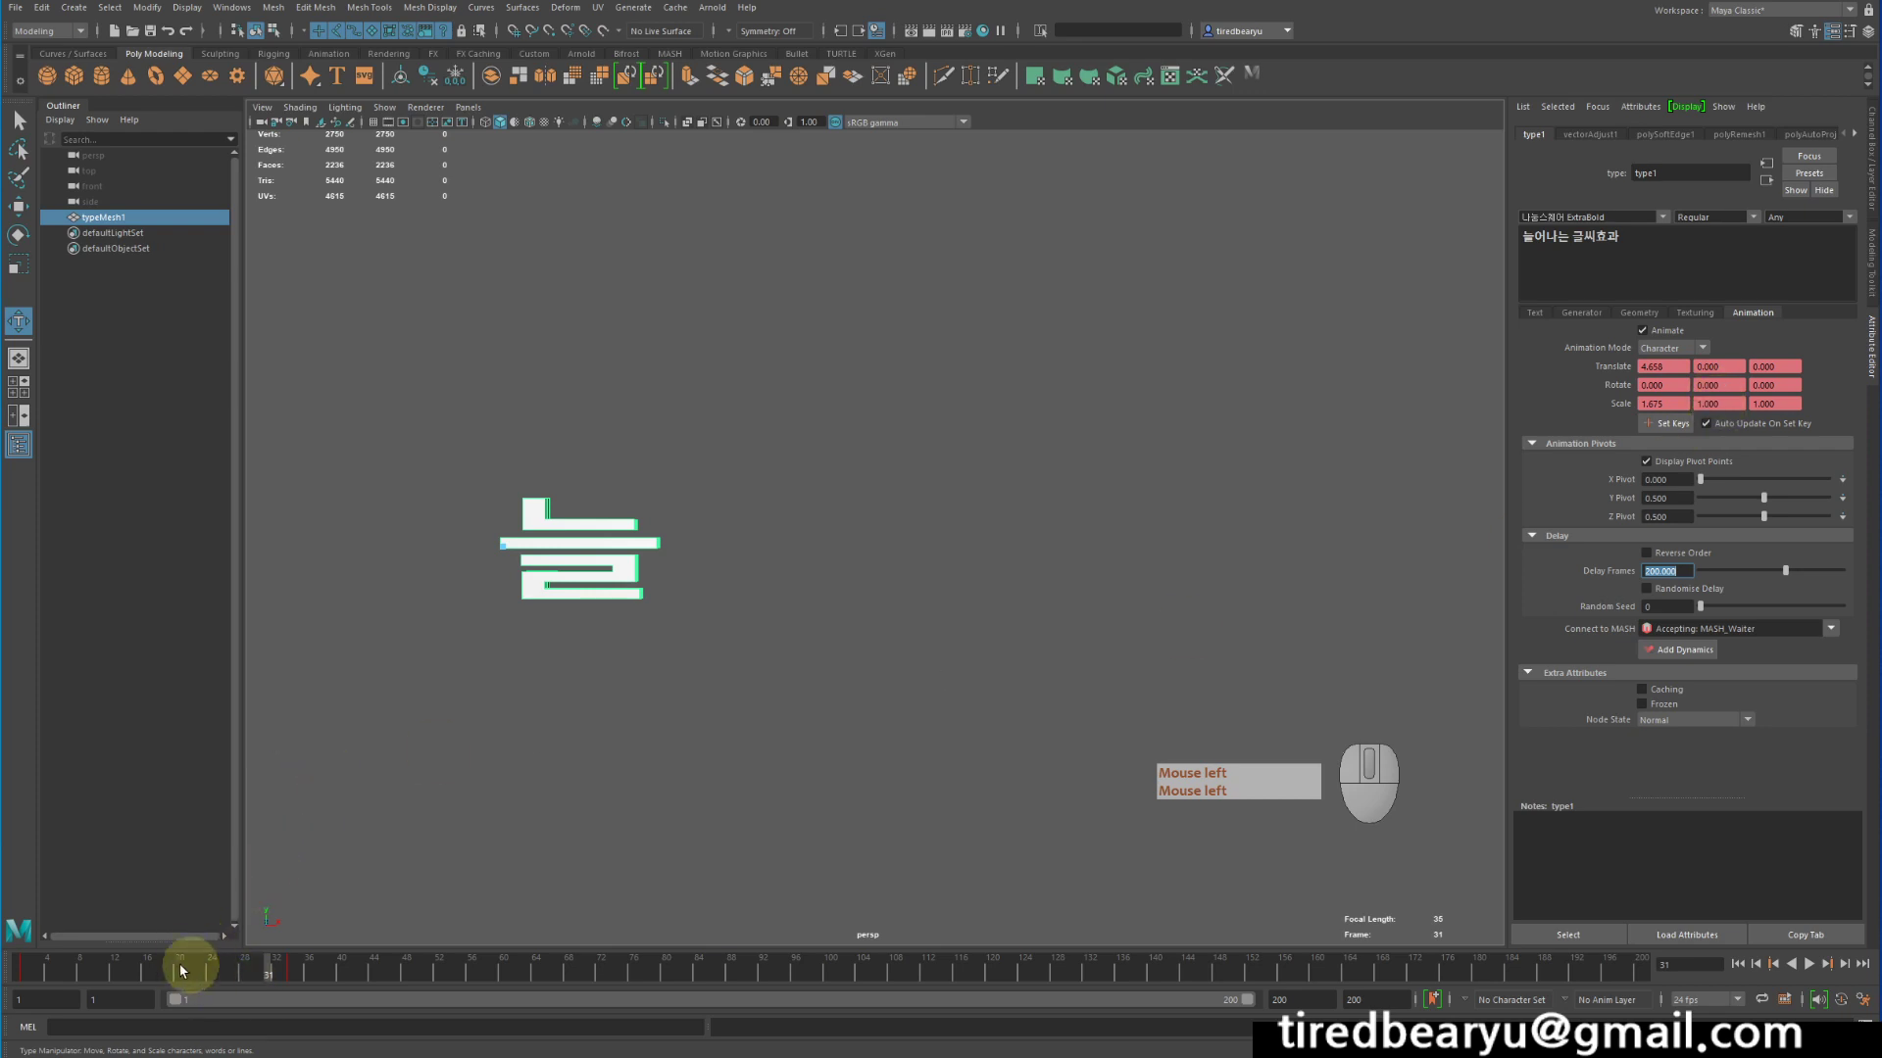
drag(190, 979, 299, 1033)
text(w)
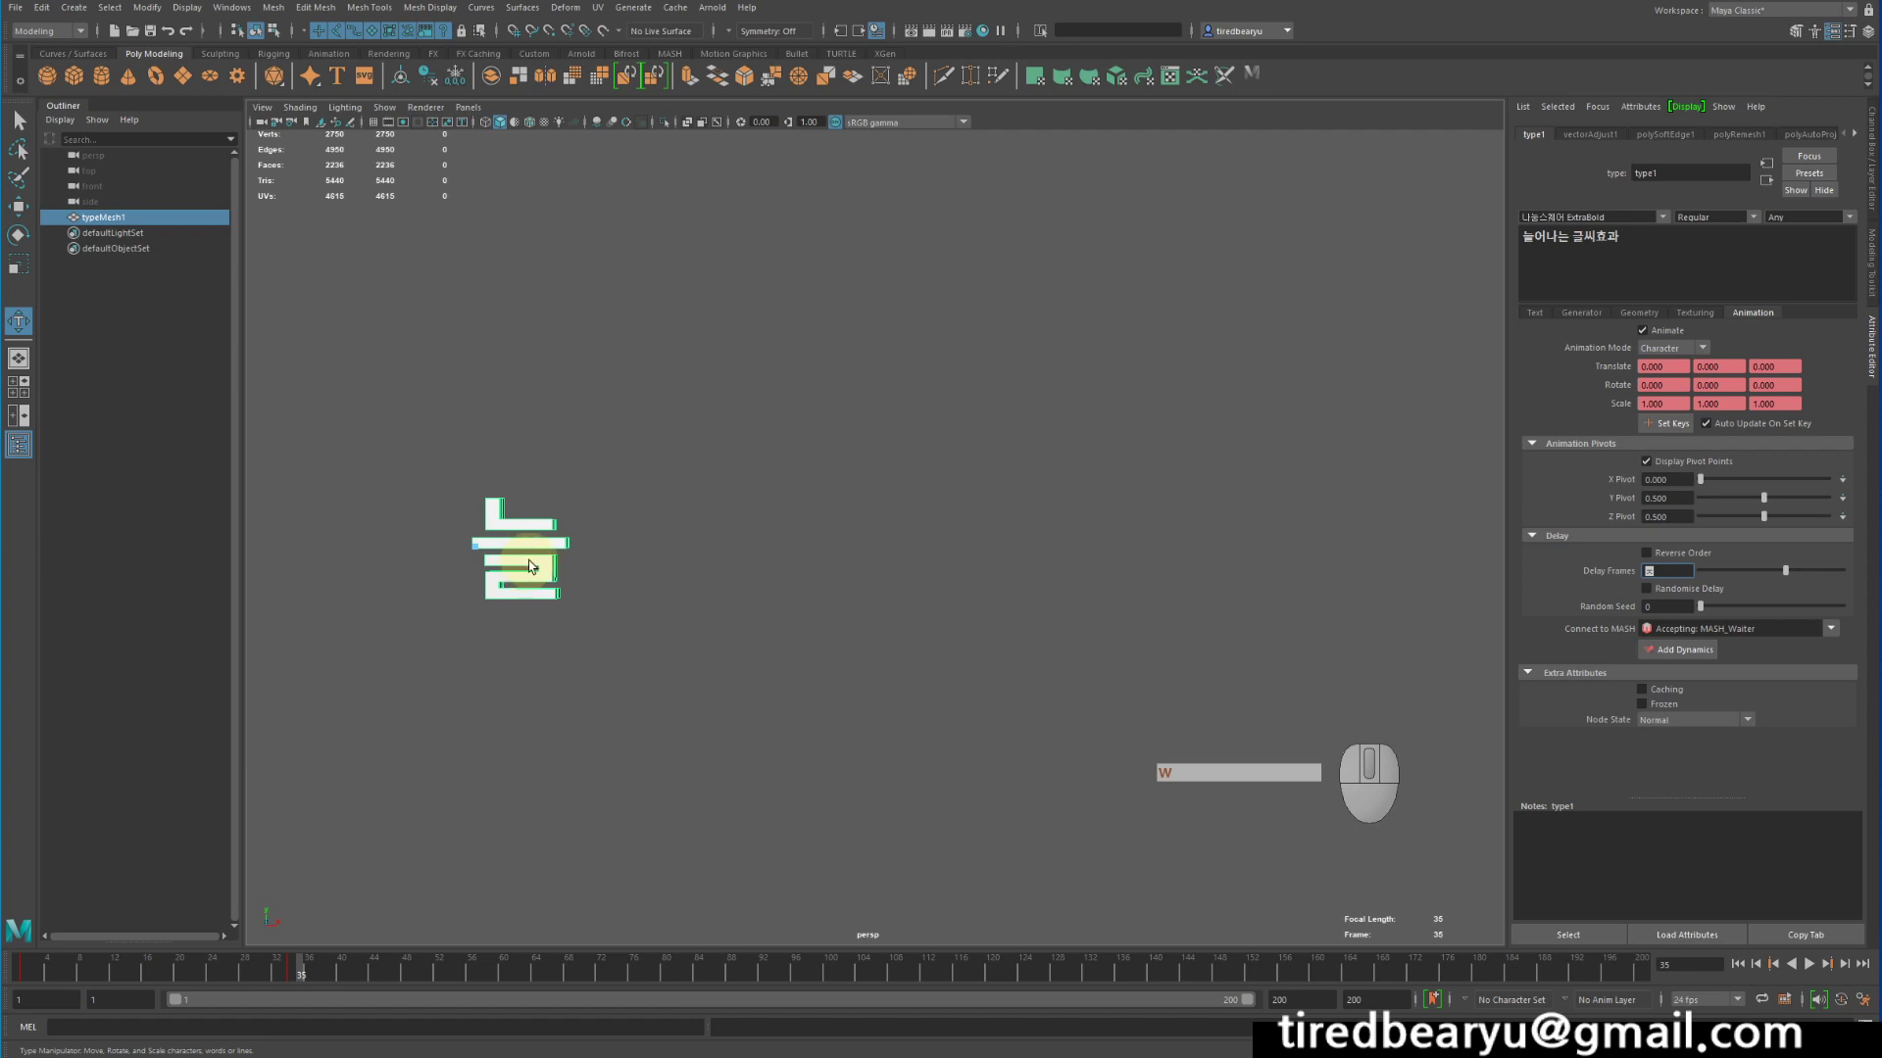
click(290, 980)
drag(293, 998, 345, 1025)
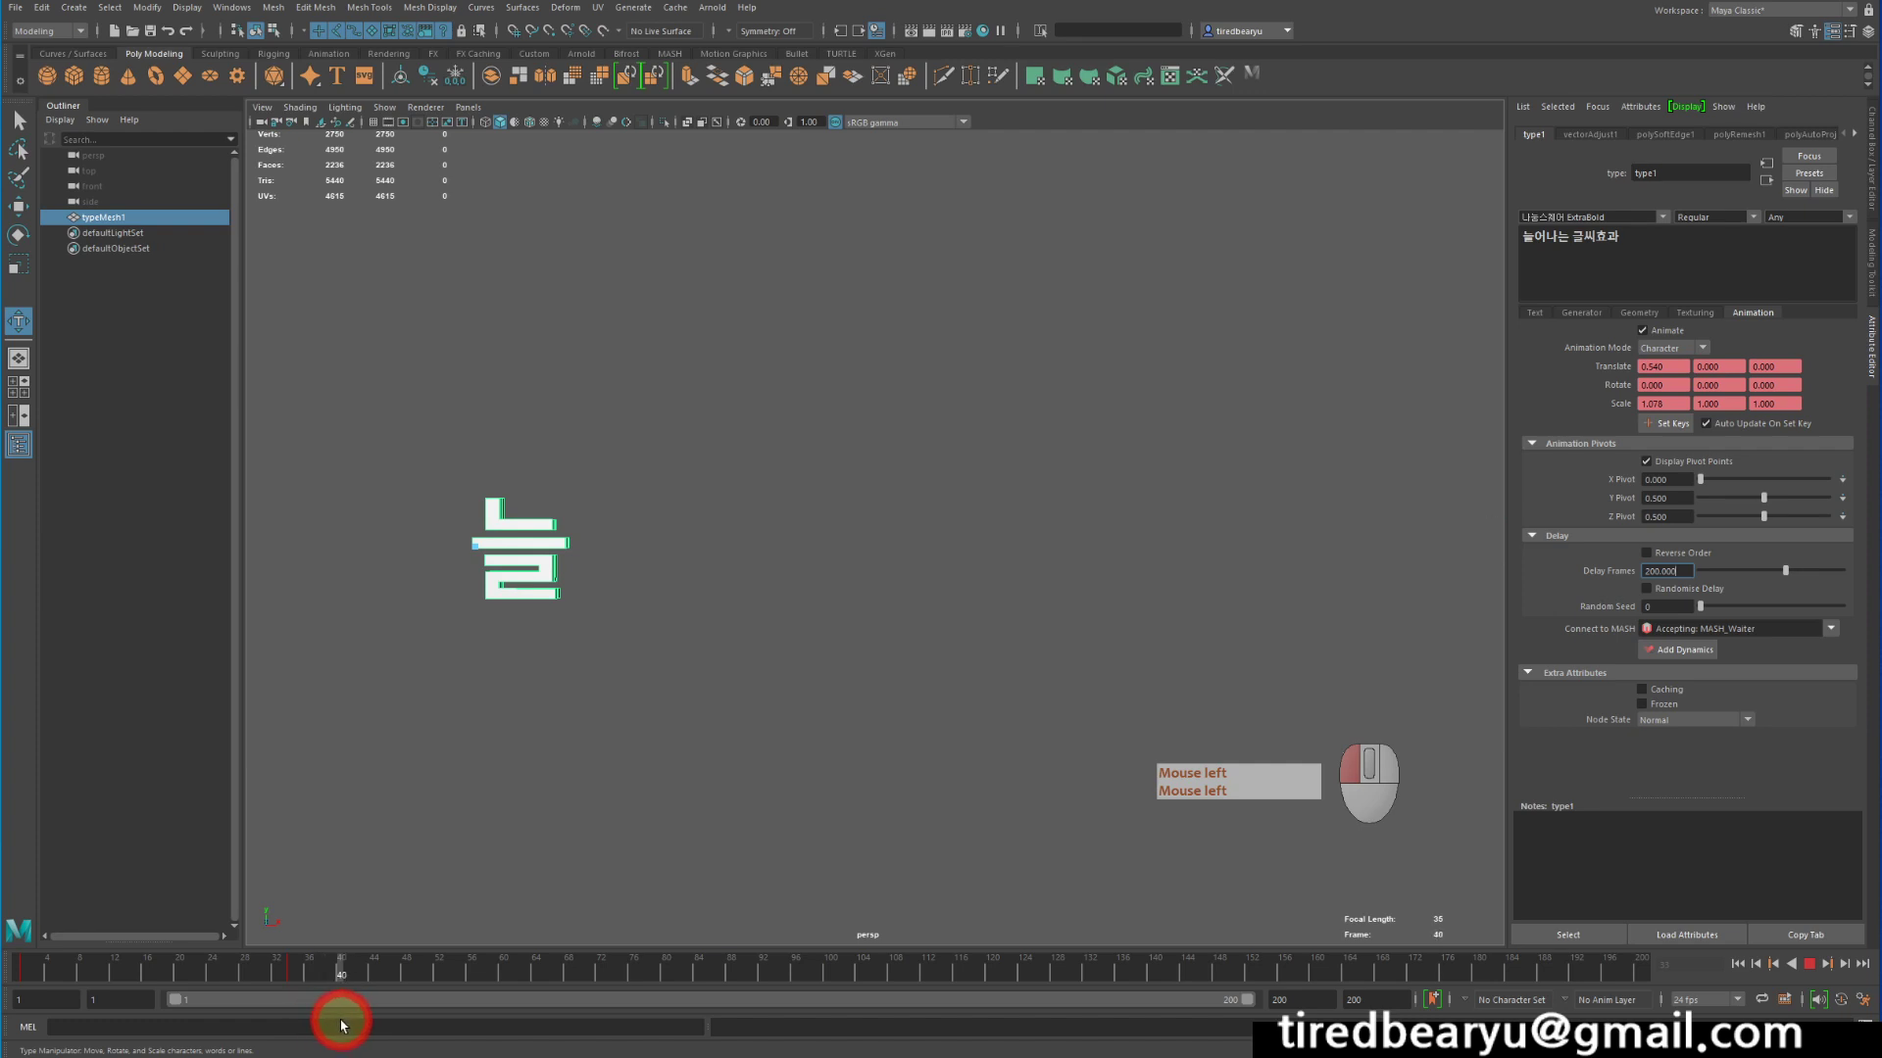
click(1664, 425)
Move to frame 37, set the type's X translation to -2, set keys, and scrub the motion around it
drag(231, 965, 326, 997)
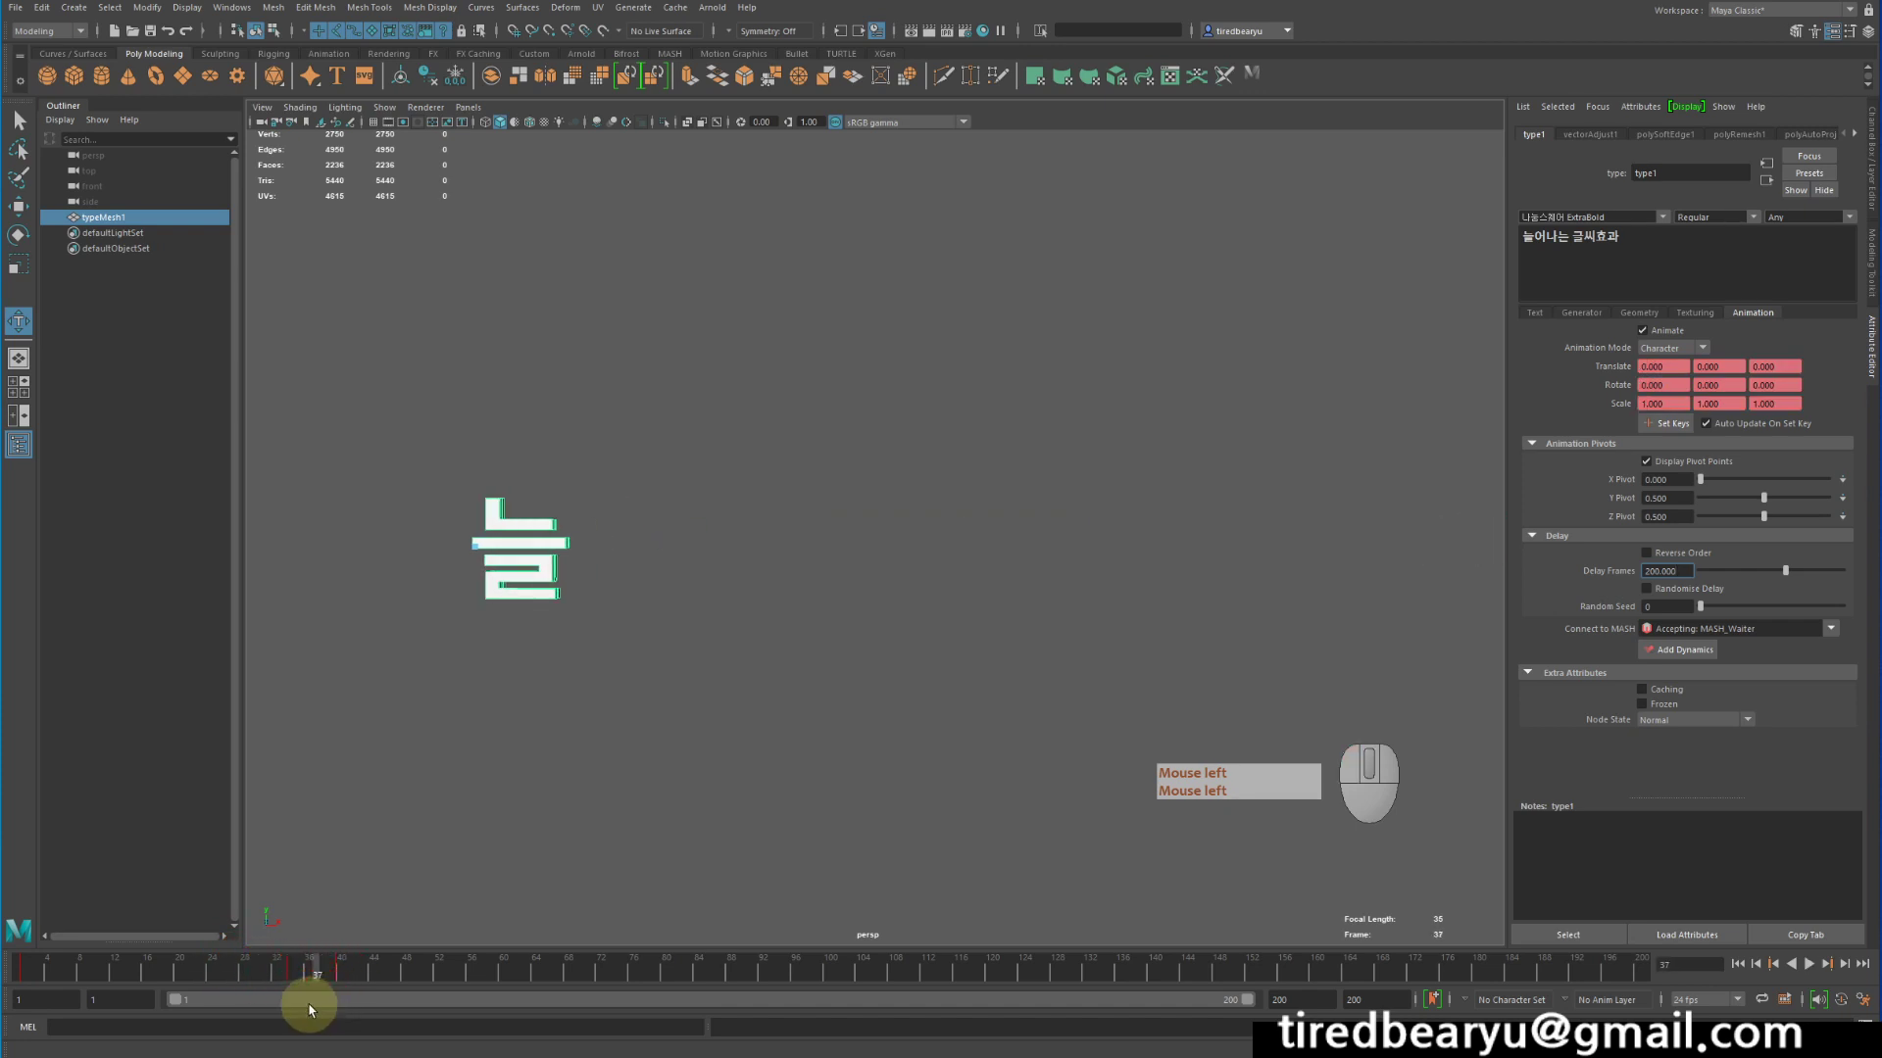
click(1669, 366)
text(-)
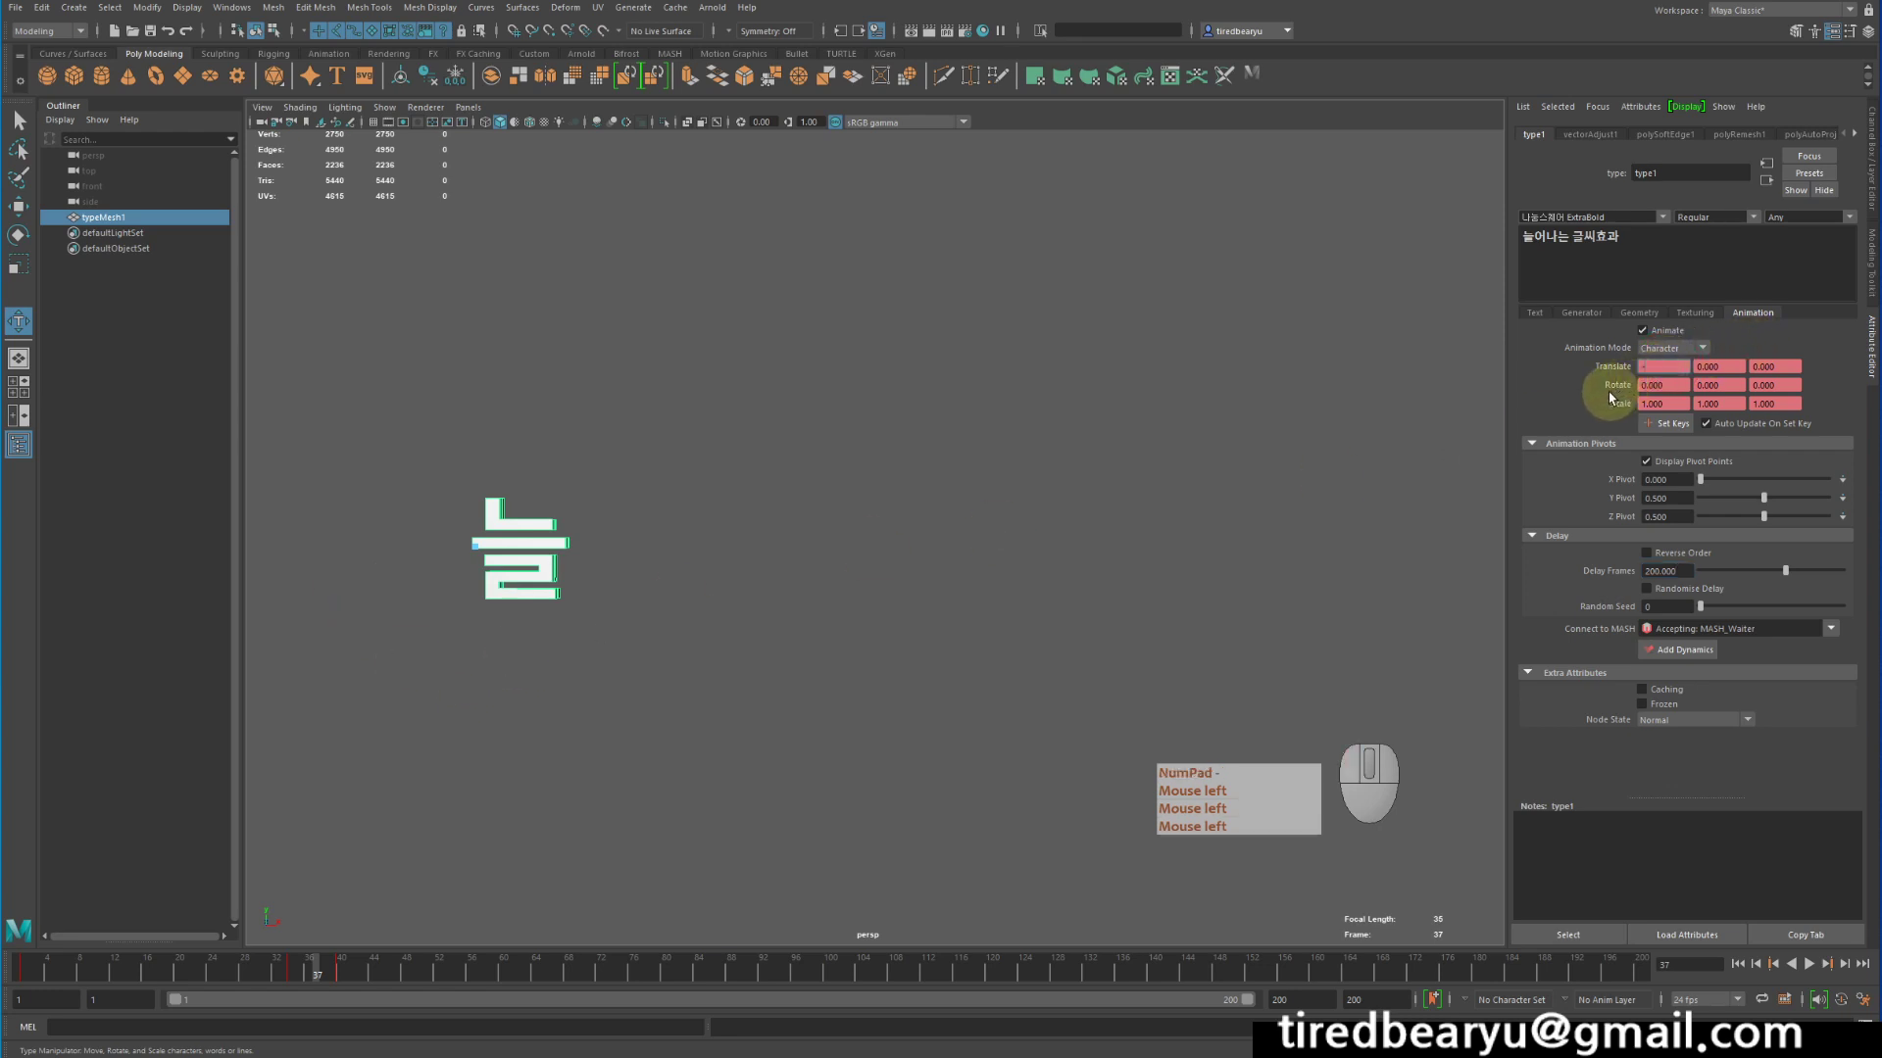
text(2)
key(Return)
click(1667, 423)
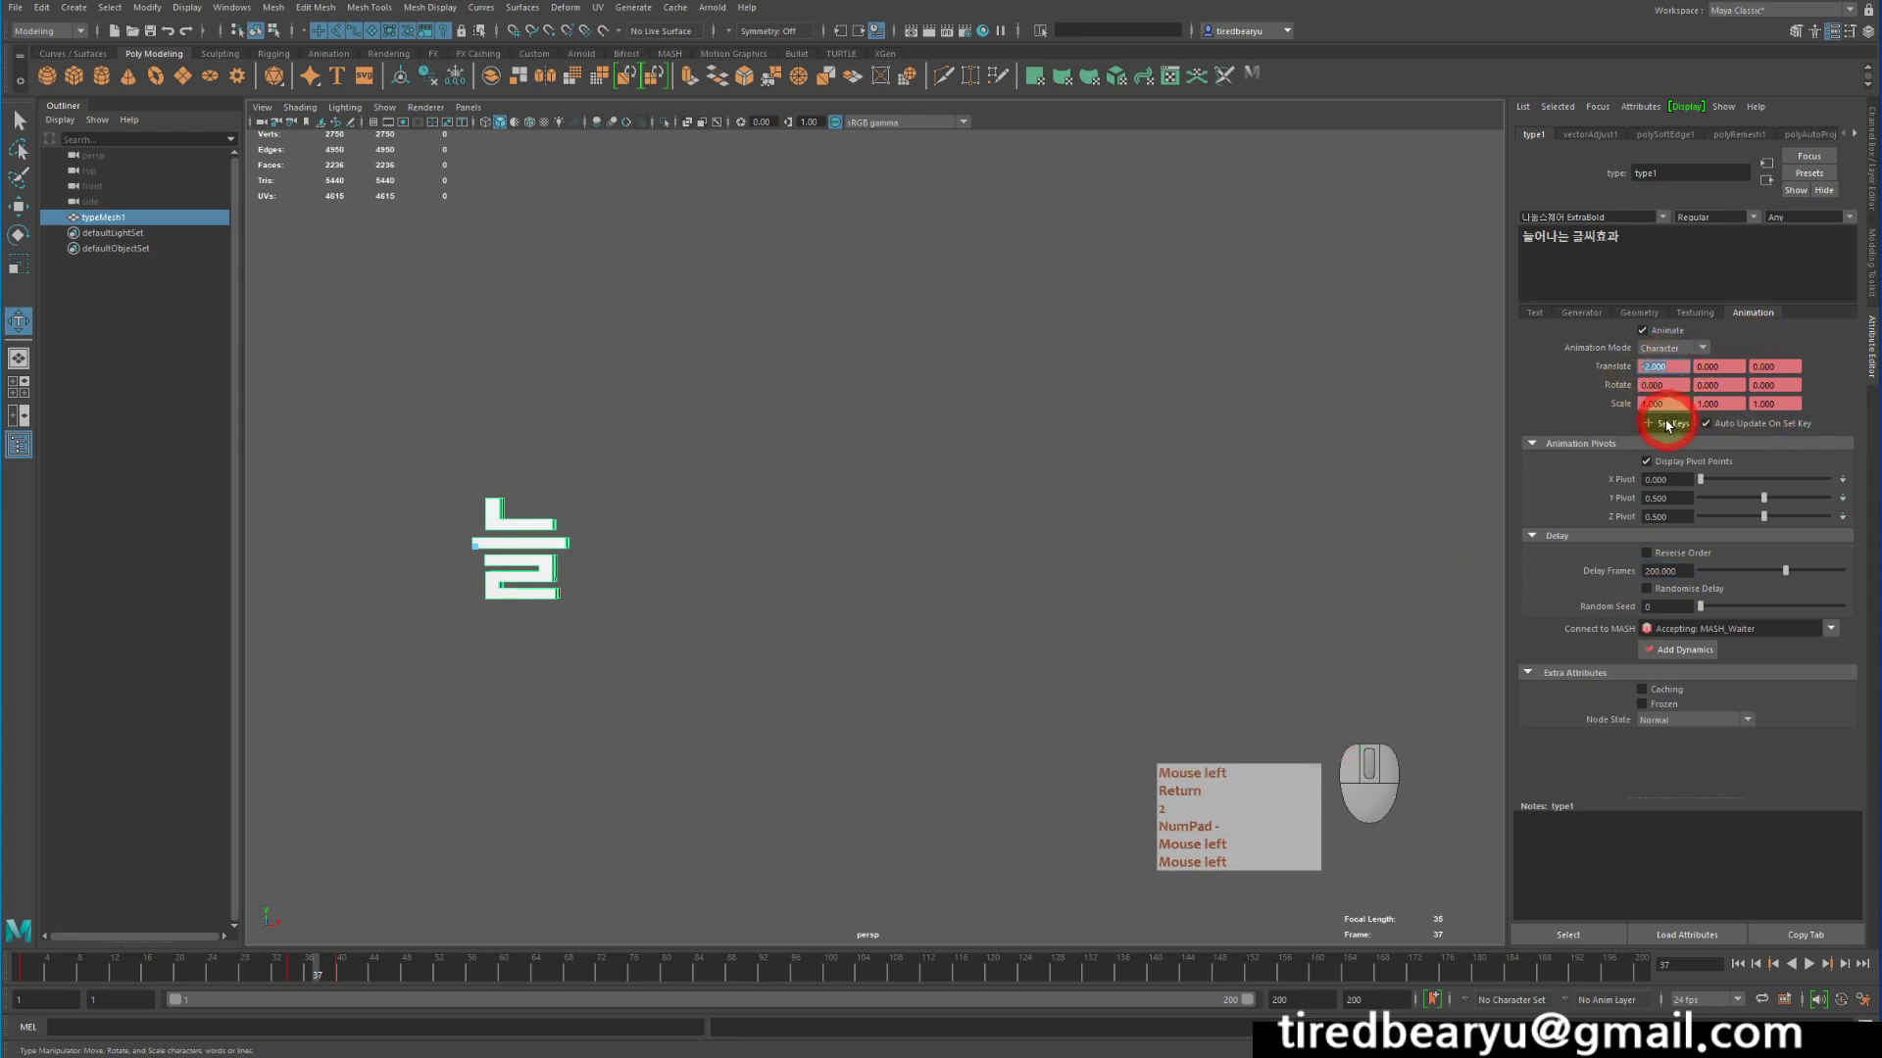
mouse_move(284, 975)
mouse_down()
mouse_move(391, 986)
mouse_move(314, 990)
mouse_up()
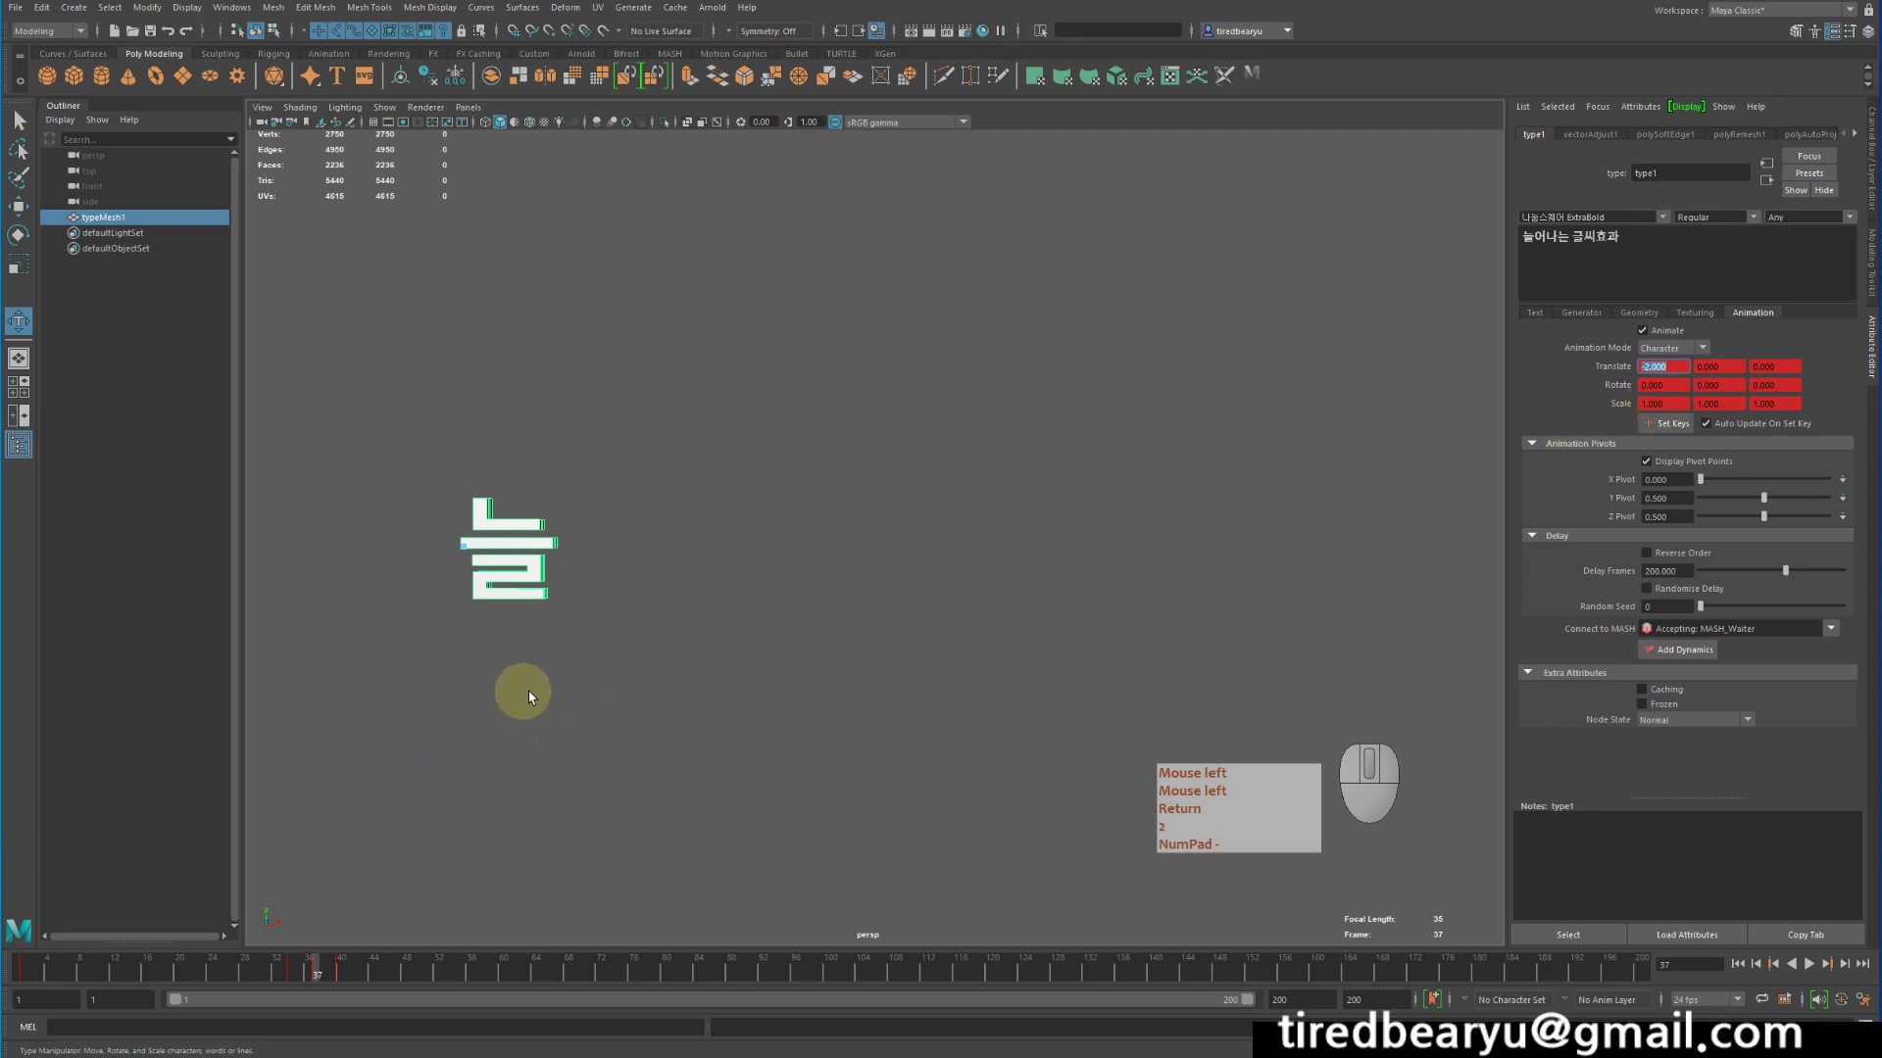
Set the type's Z rotation to 20 at frame 37, set keys, and scrub back to check the tilt
alt+drag(520, 689, 546, 626)
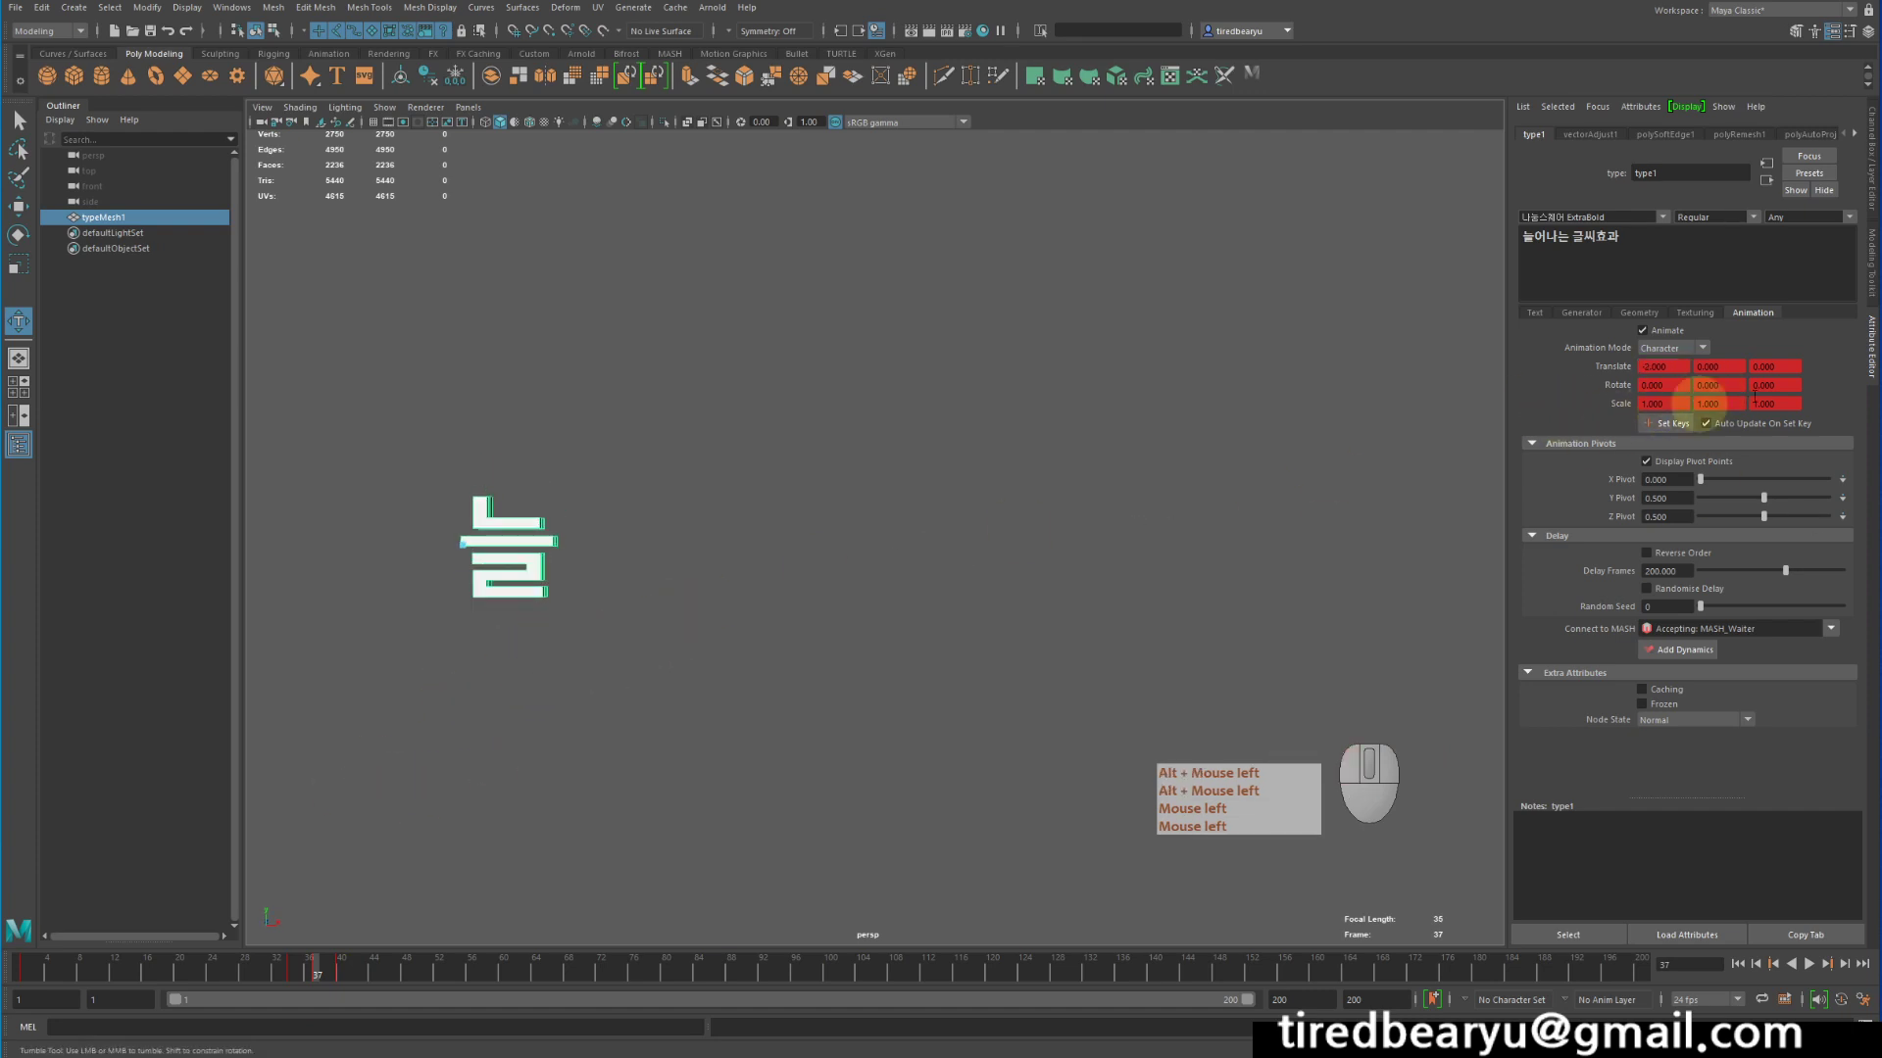
click(1773, 385)
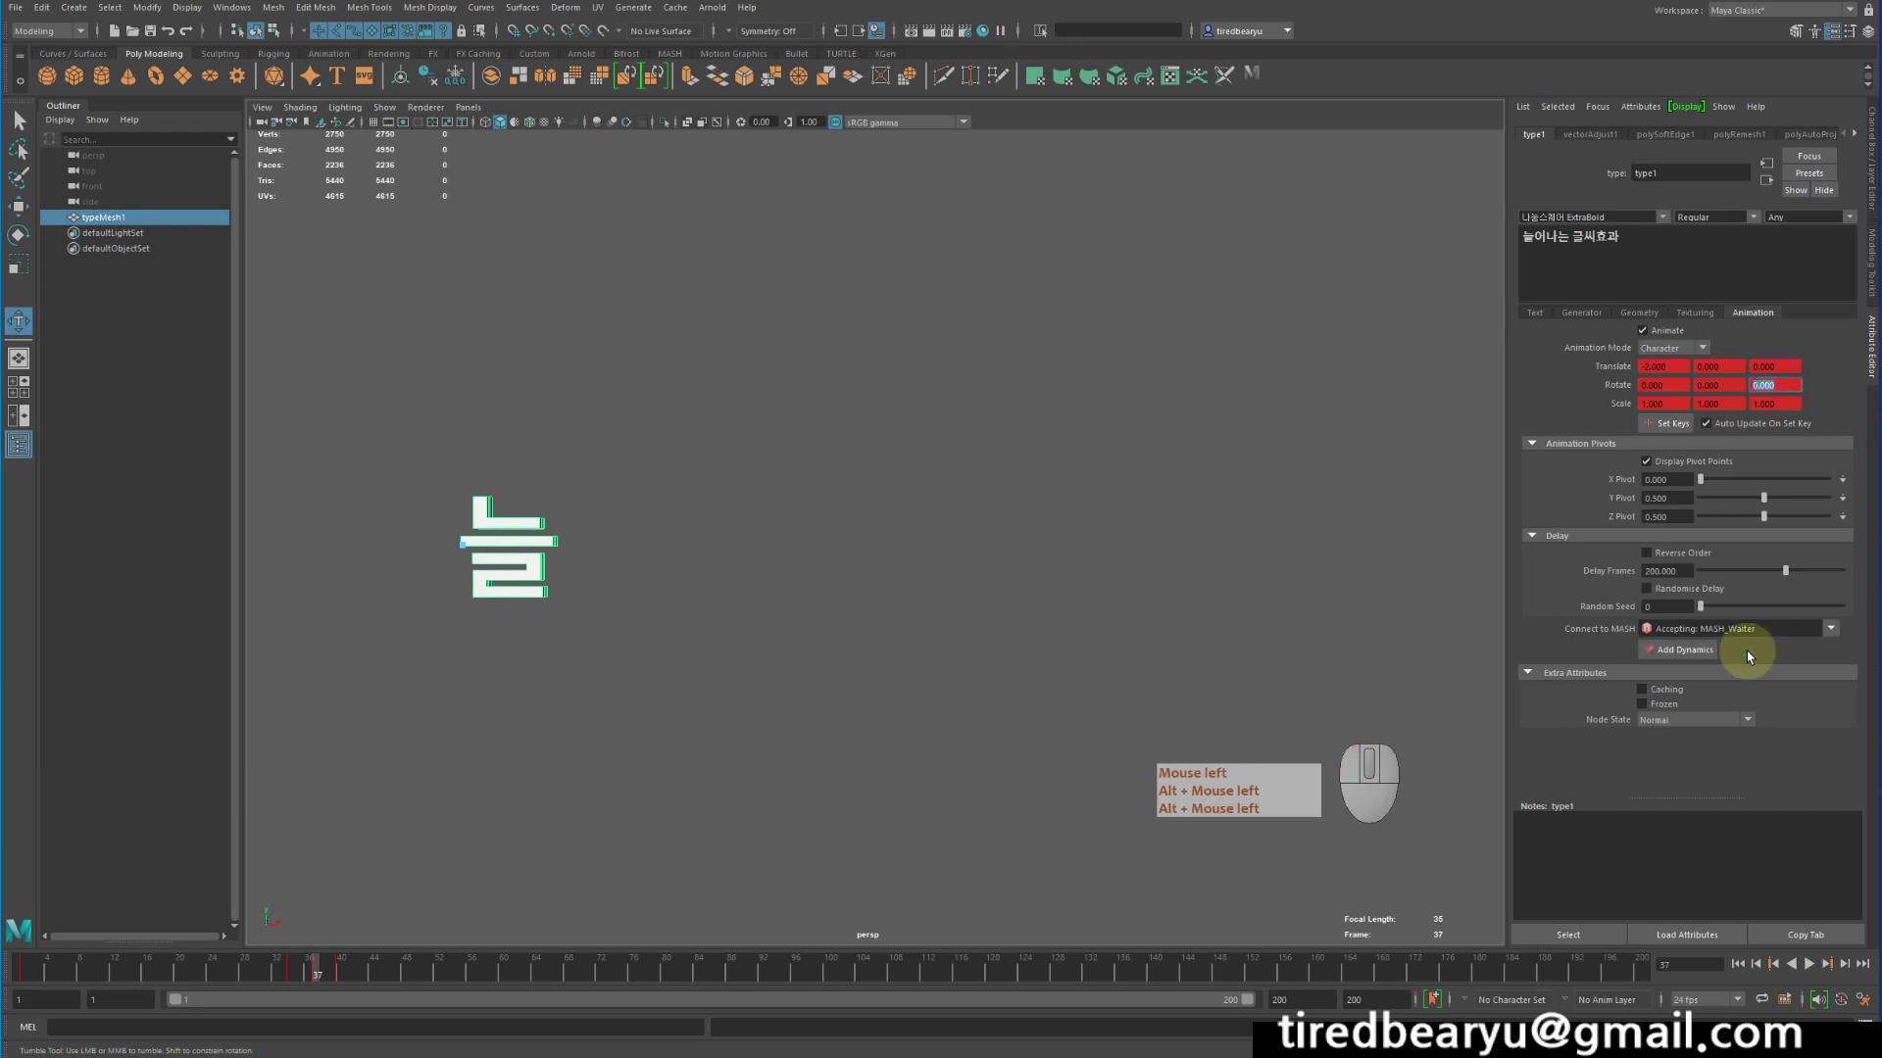
text(20)
key(Return)
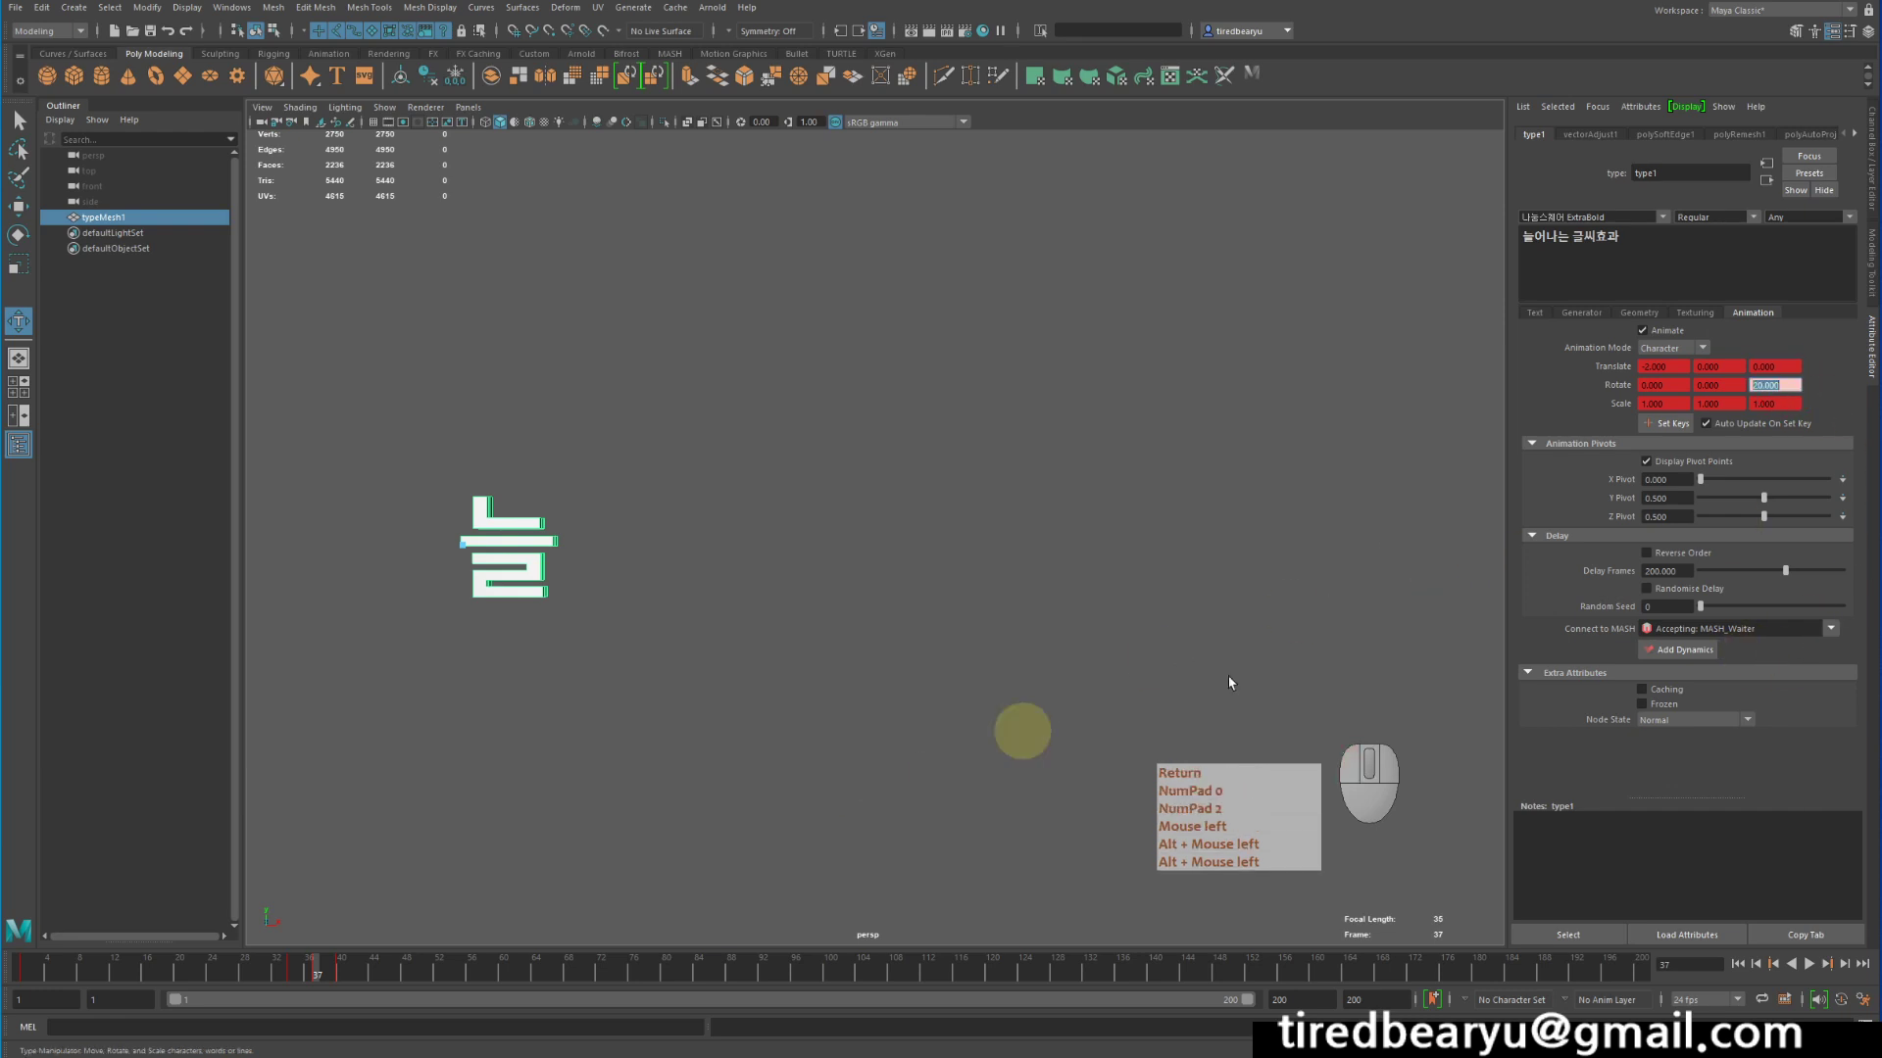
click(1663, 425)
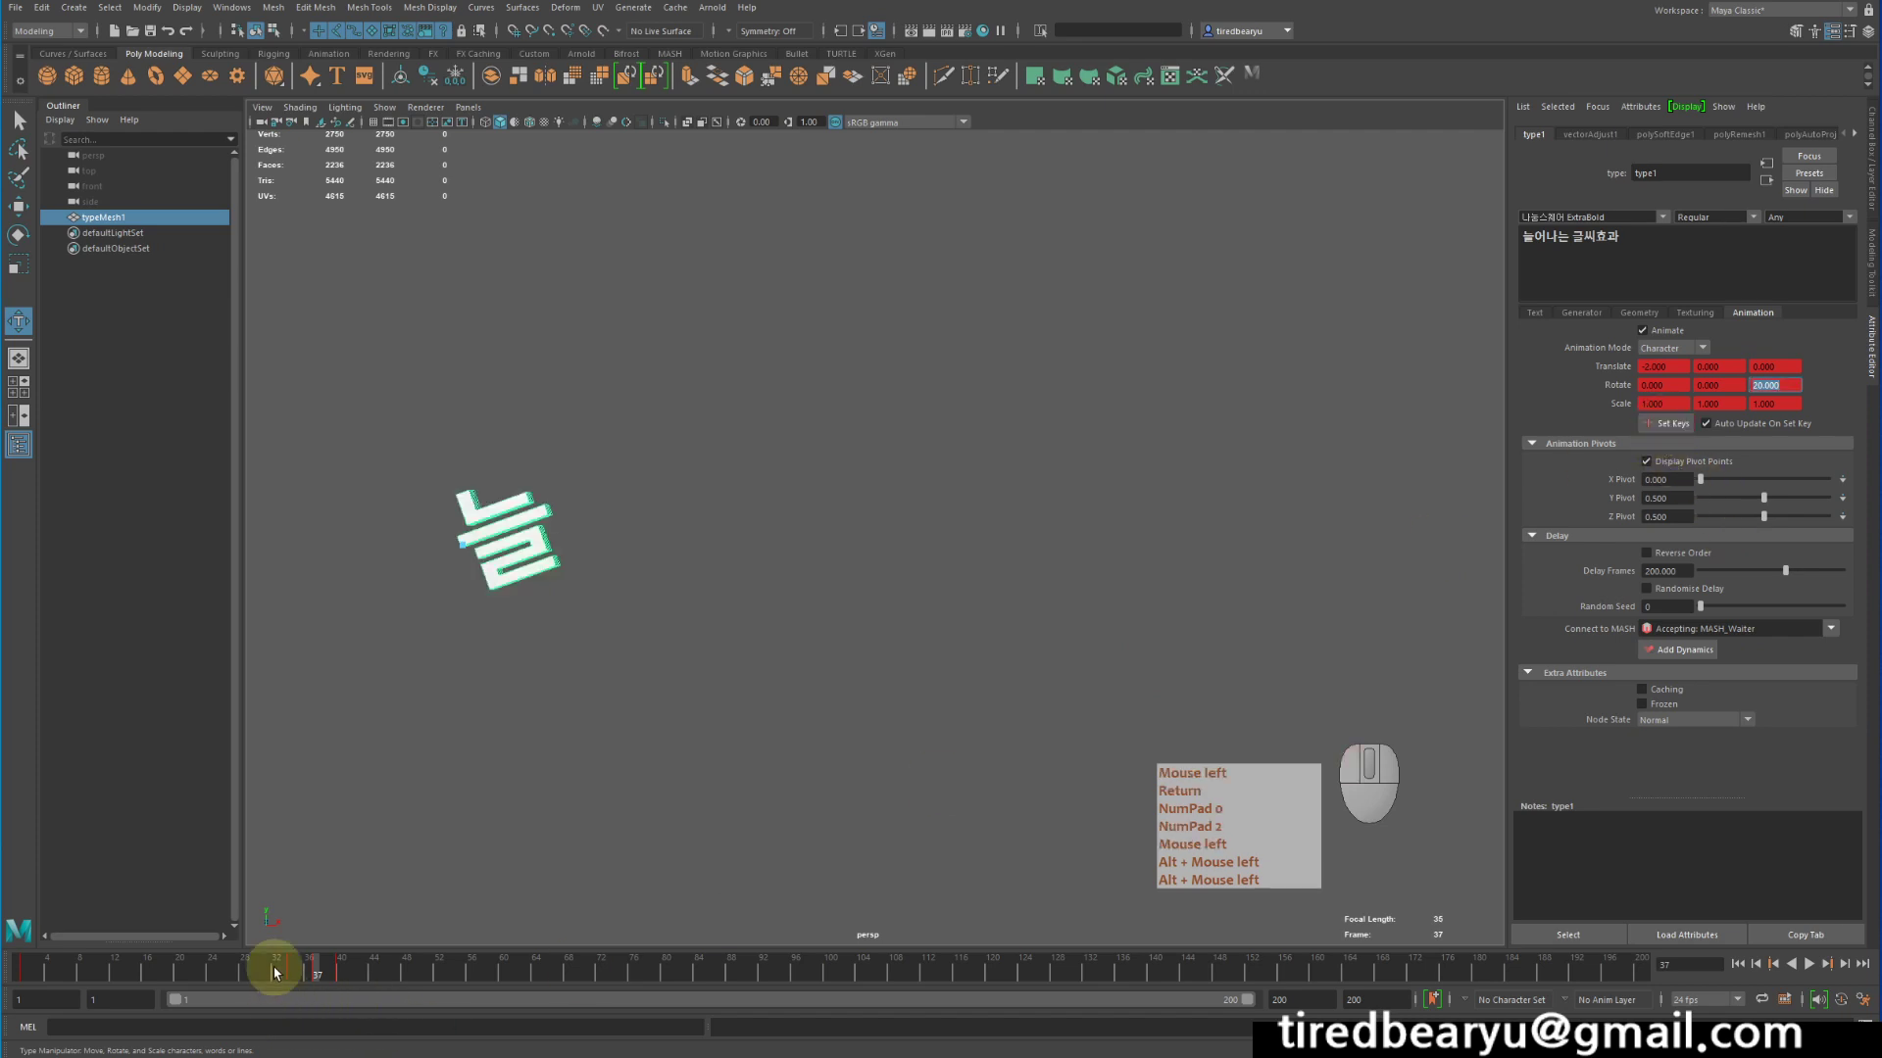
mouse_move(314, 970)
mouse_down()
mouse_move(358, 984)
mouse_move(244, 979)
mouse_move(336, 991)
mouse_move(277, 986)
mouse_up()
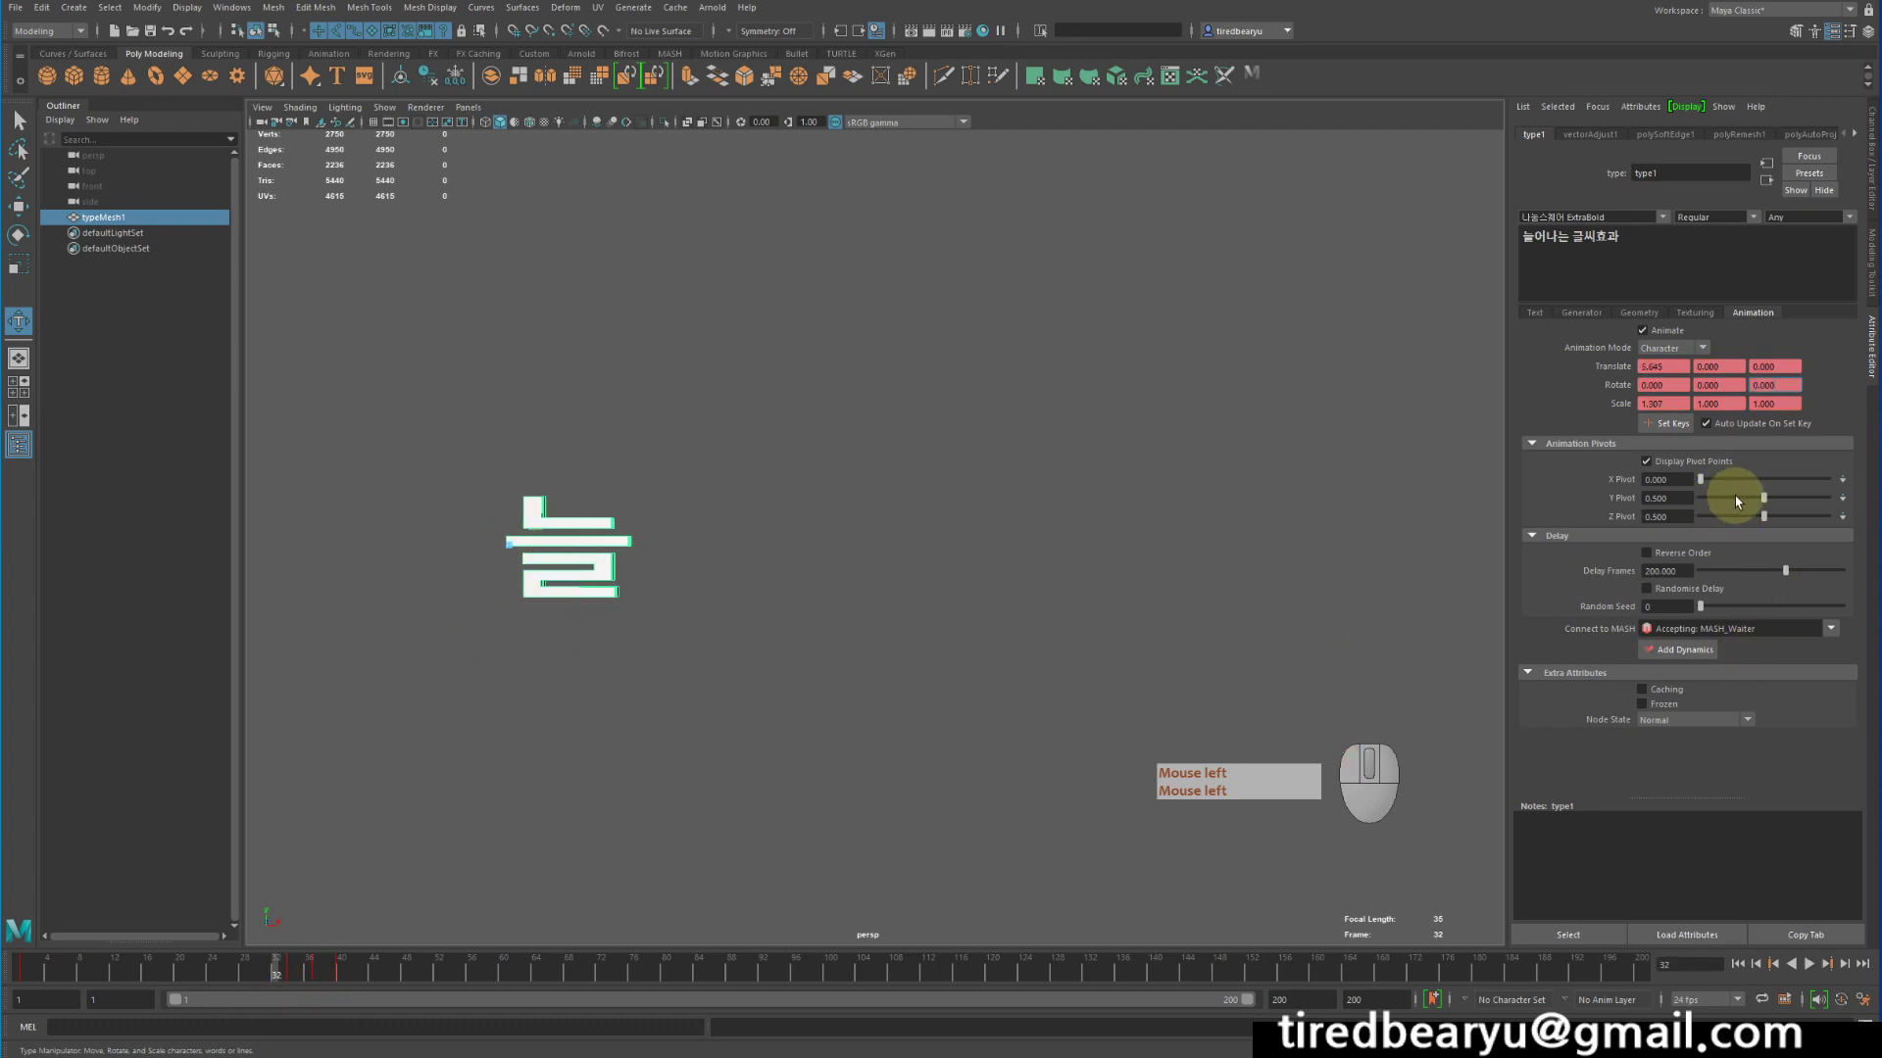
Lower the Y animation pivot to 0, scrub through the tilt, and set keys again at frame 37
drag(1737, 499, 1676, 506)
drag(174, 971, 321, 1015)
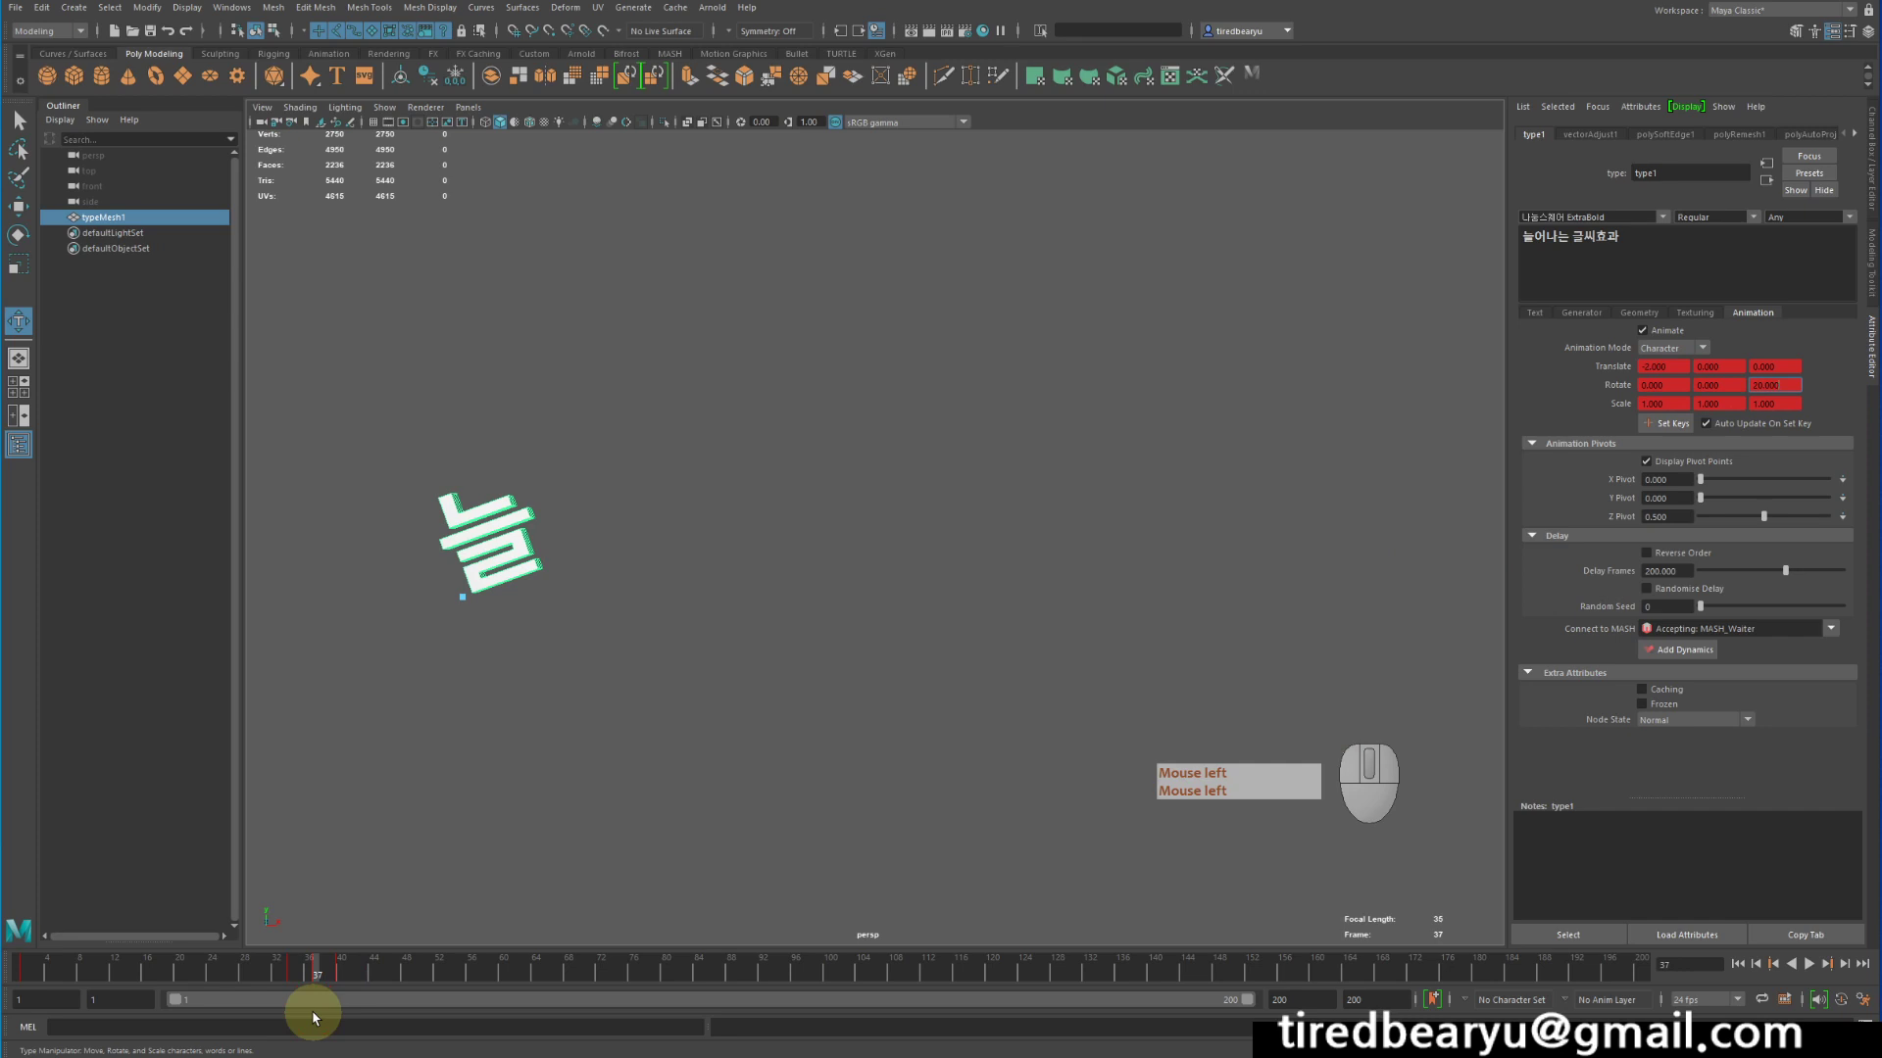
click(1657, 427)
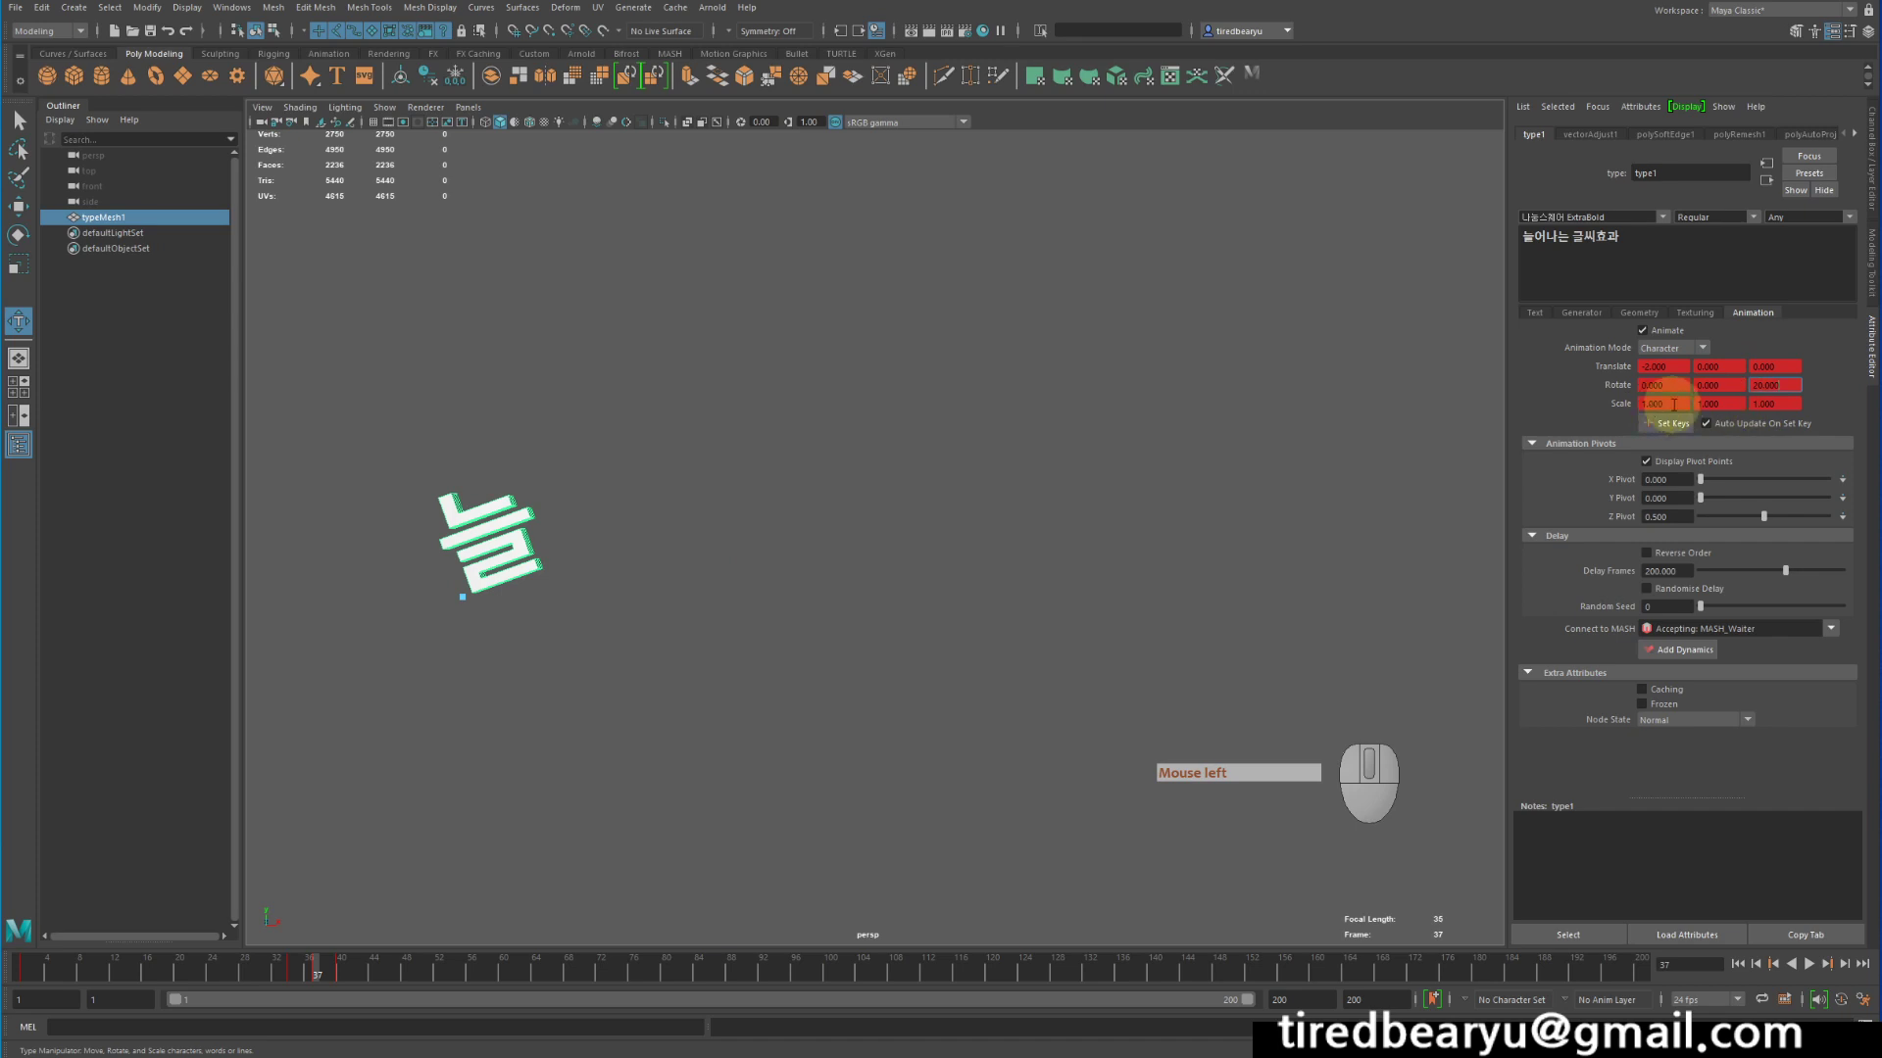
Set the X scale to 0.8 at frame 37, set keys, and scrub the squash of the first character
double_click(1672, 404)
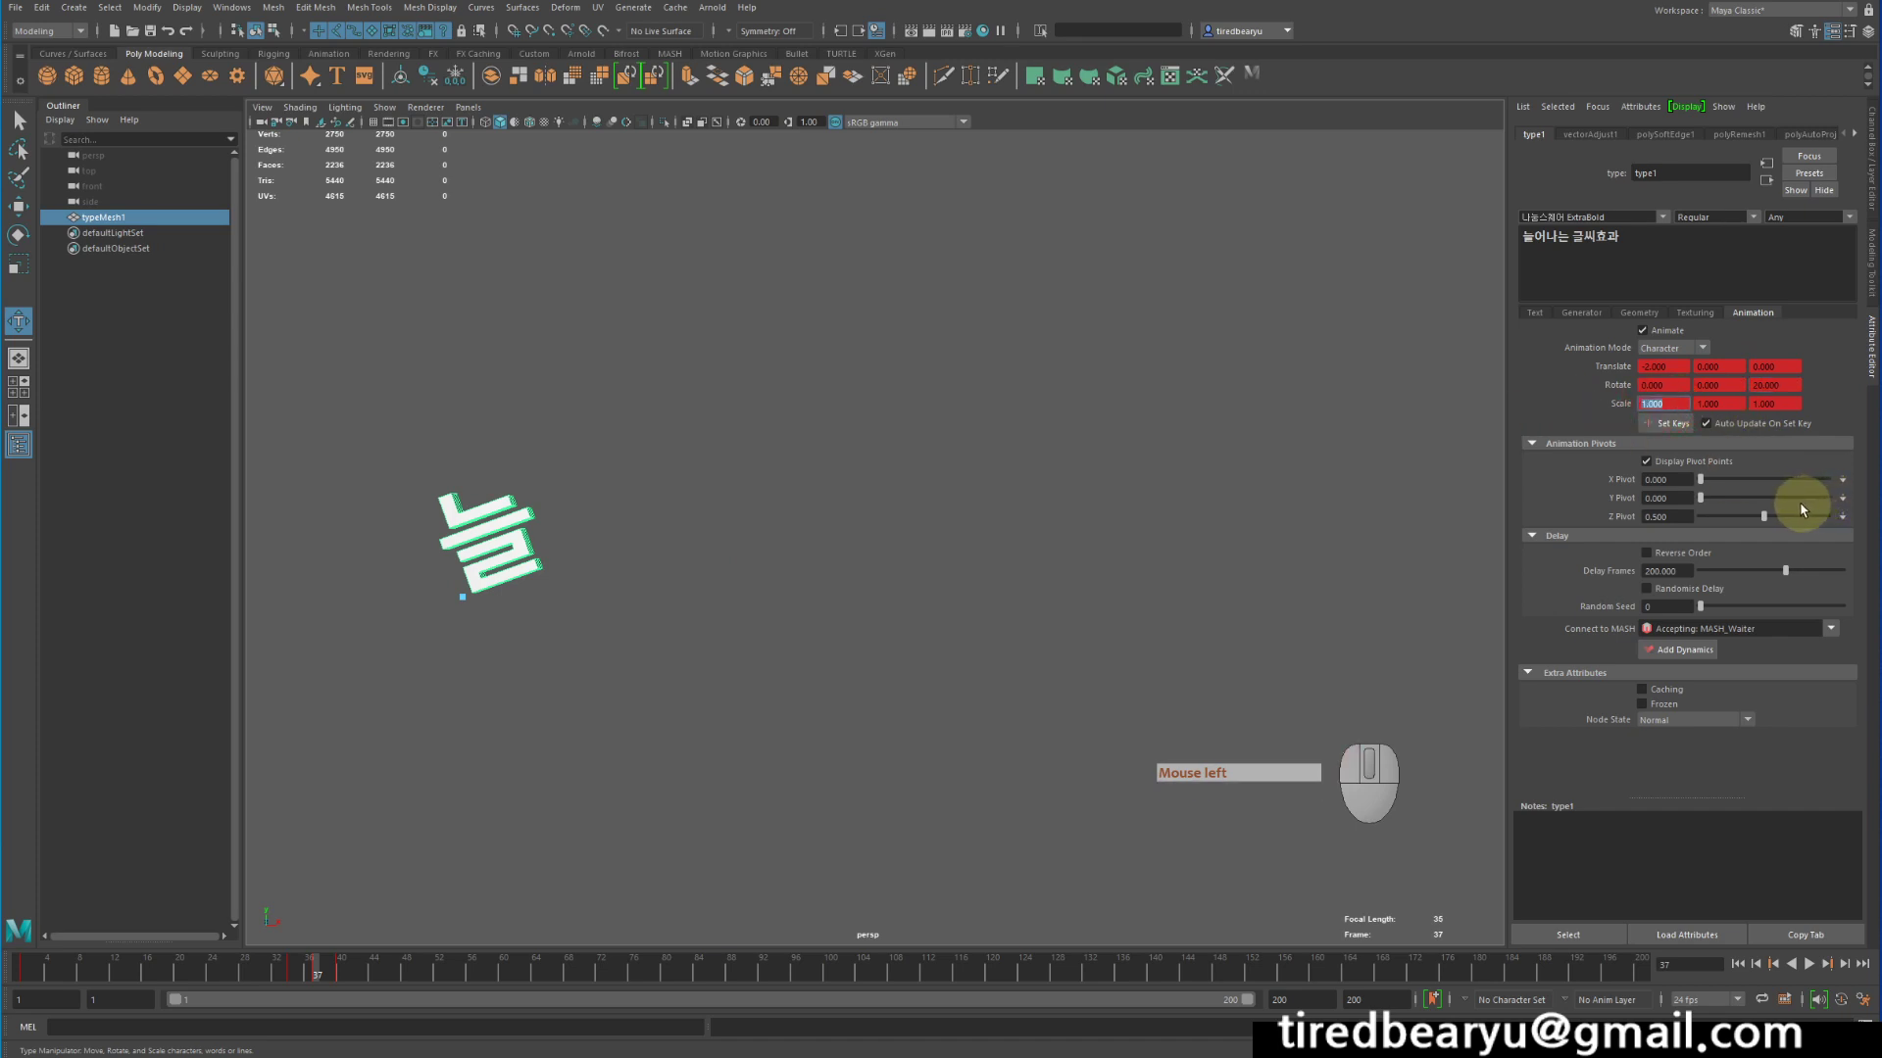
text(.)
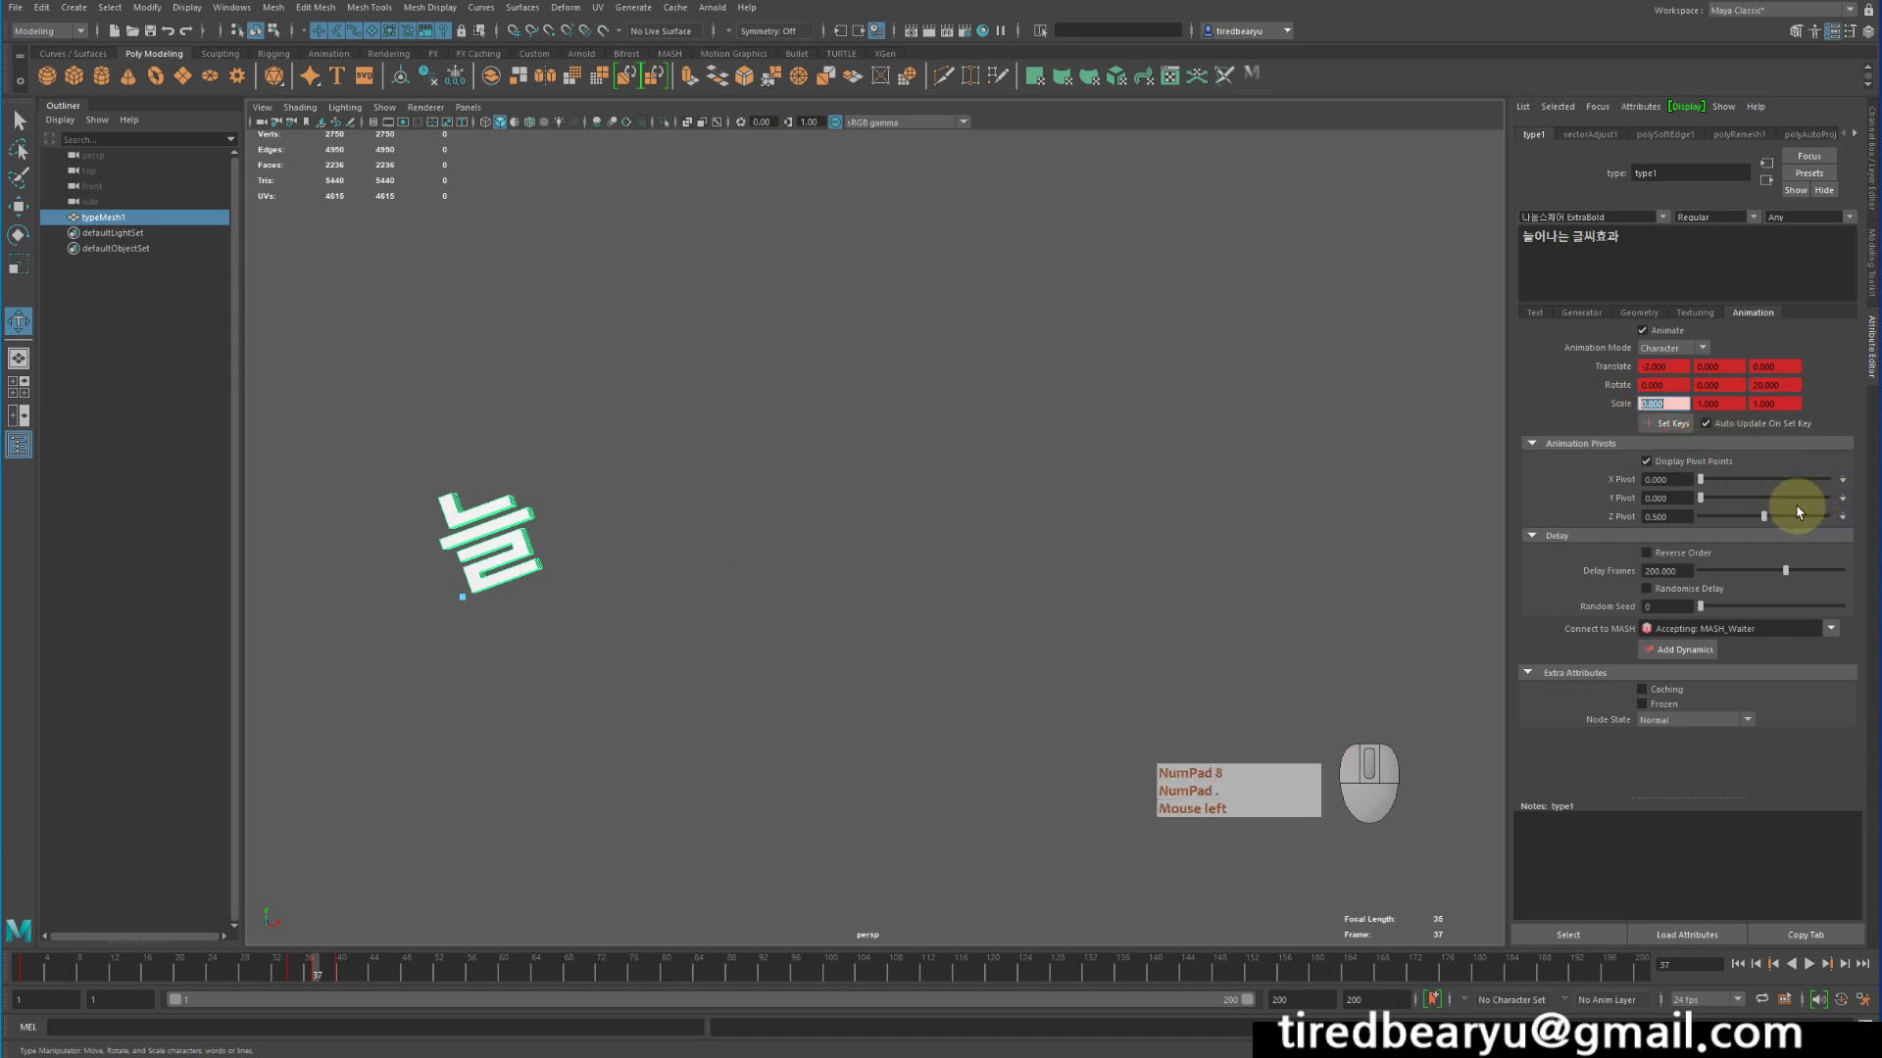
click(1669, 423)
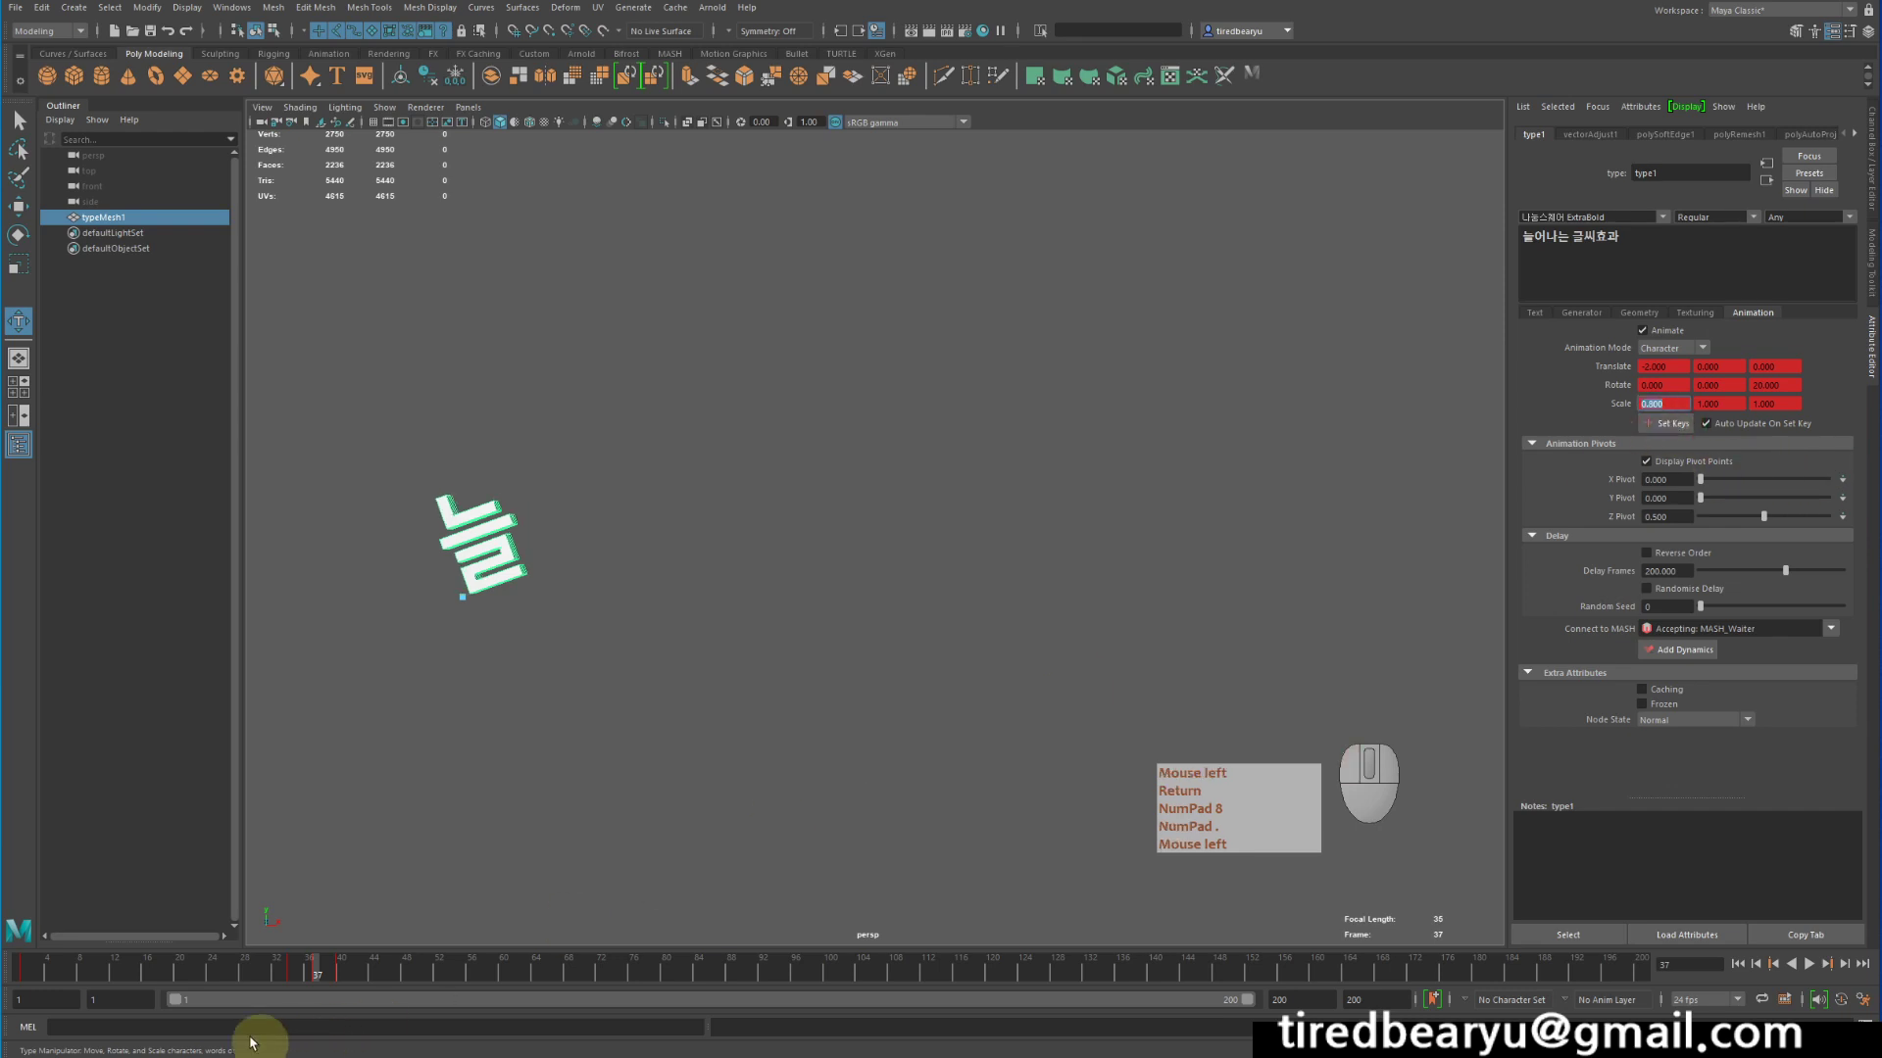
drag(277, 974, 314, 974)
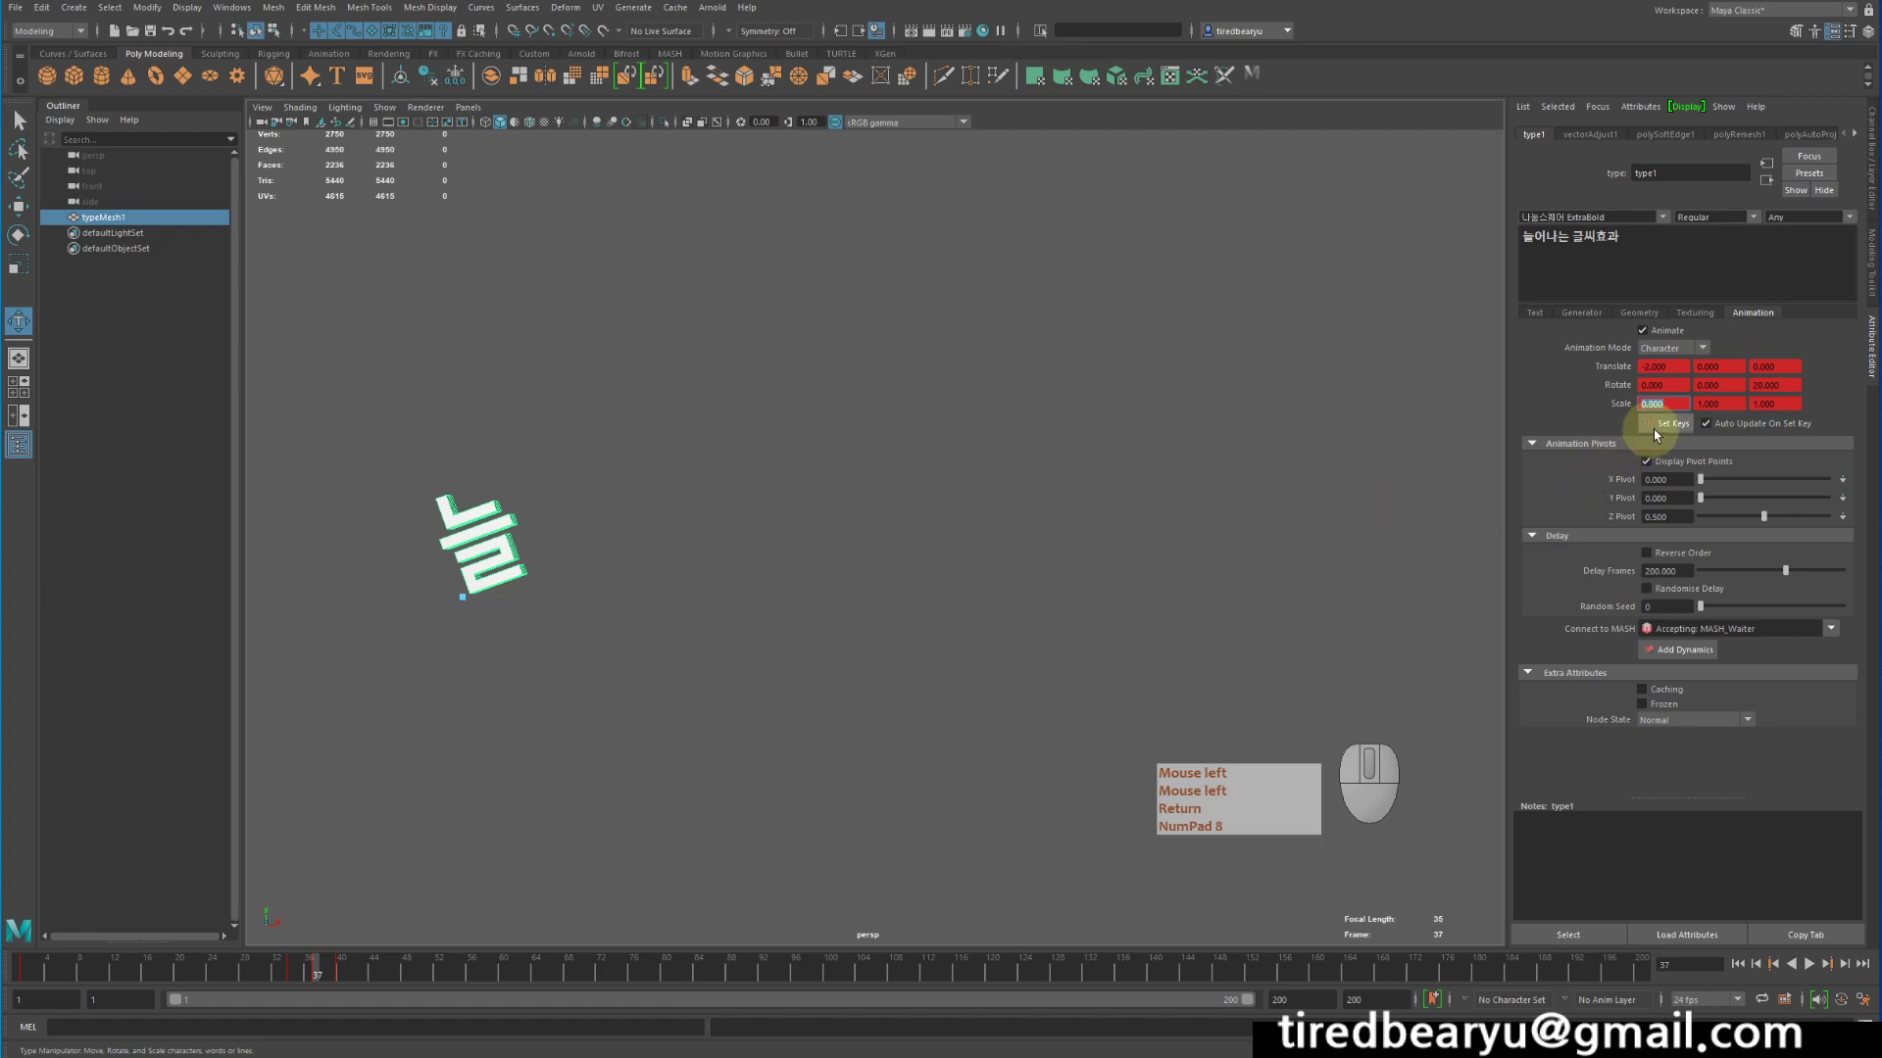
Set the Y scale to 1.3 at frame 37 and set keys for the type
click(1729, 404)
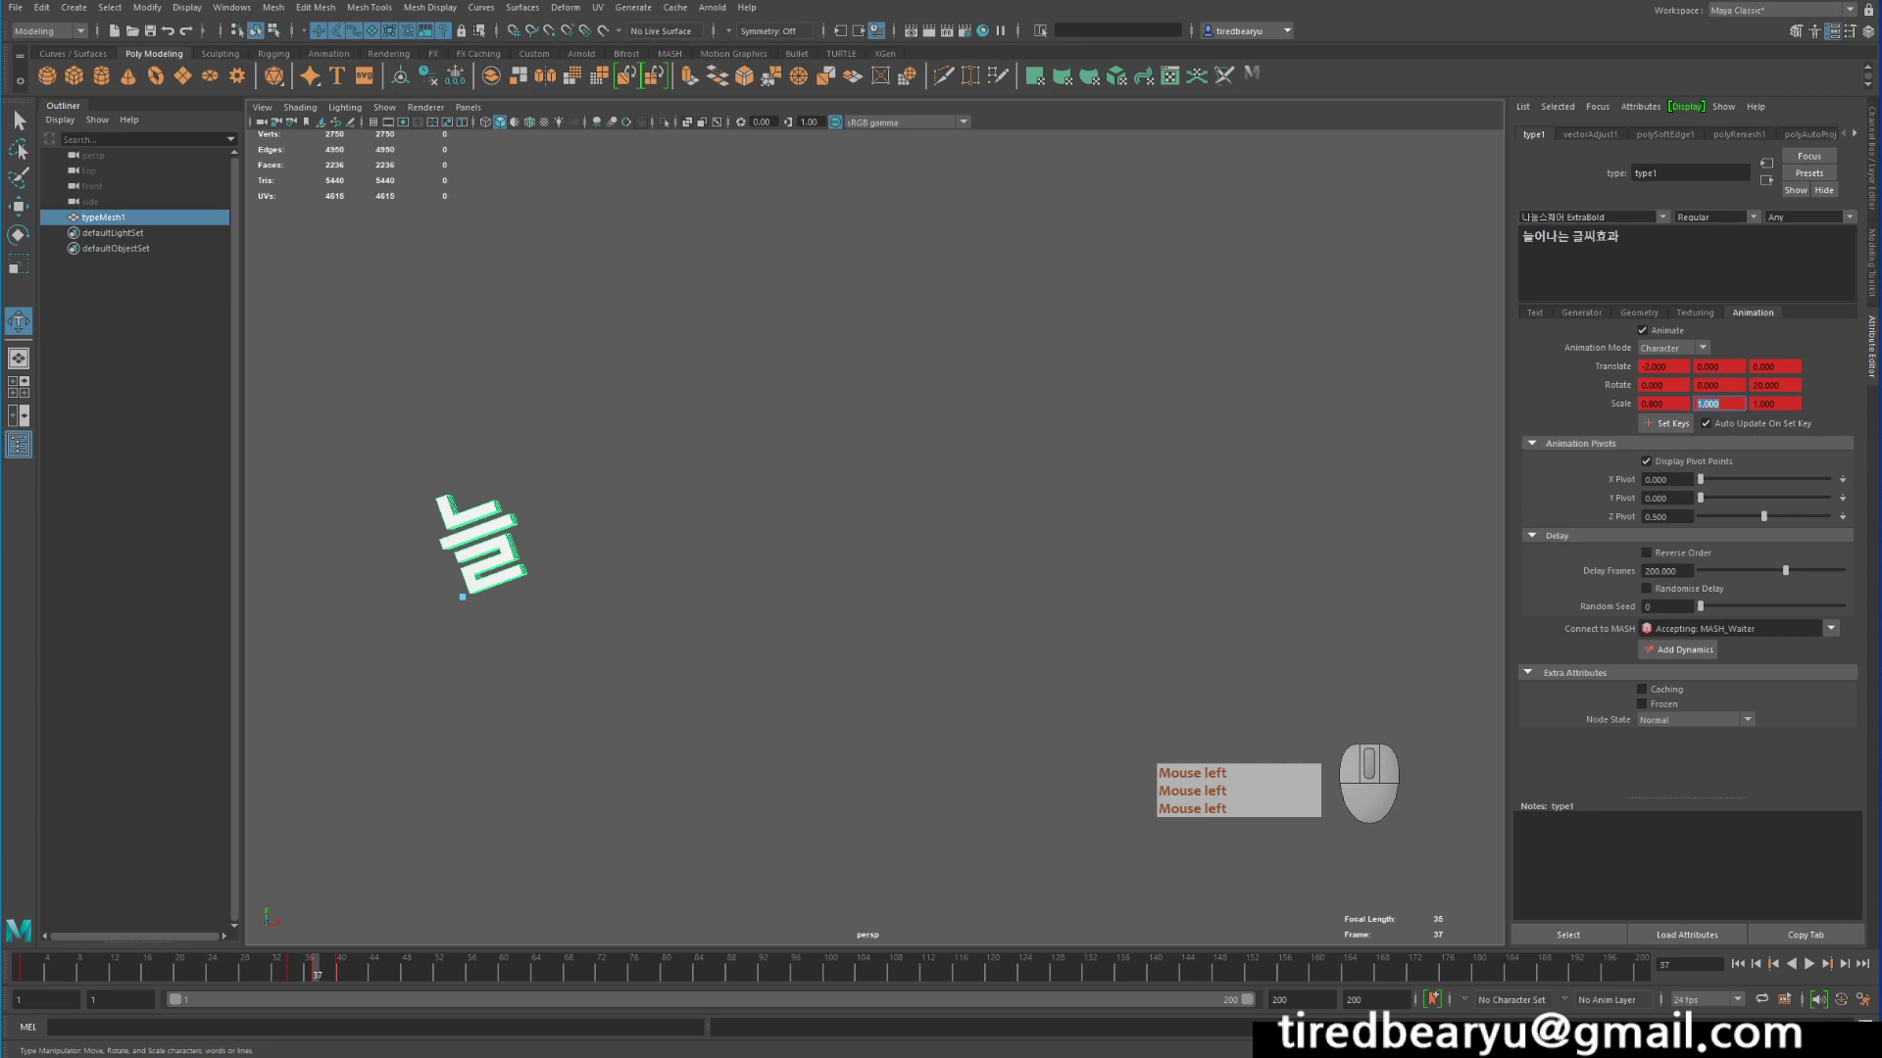
text(1)
key(Return)
text(.1.3)
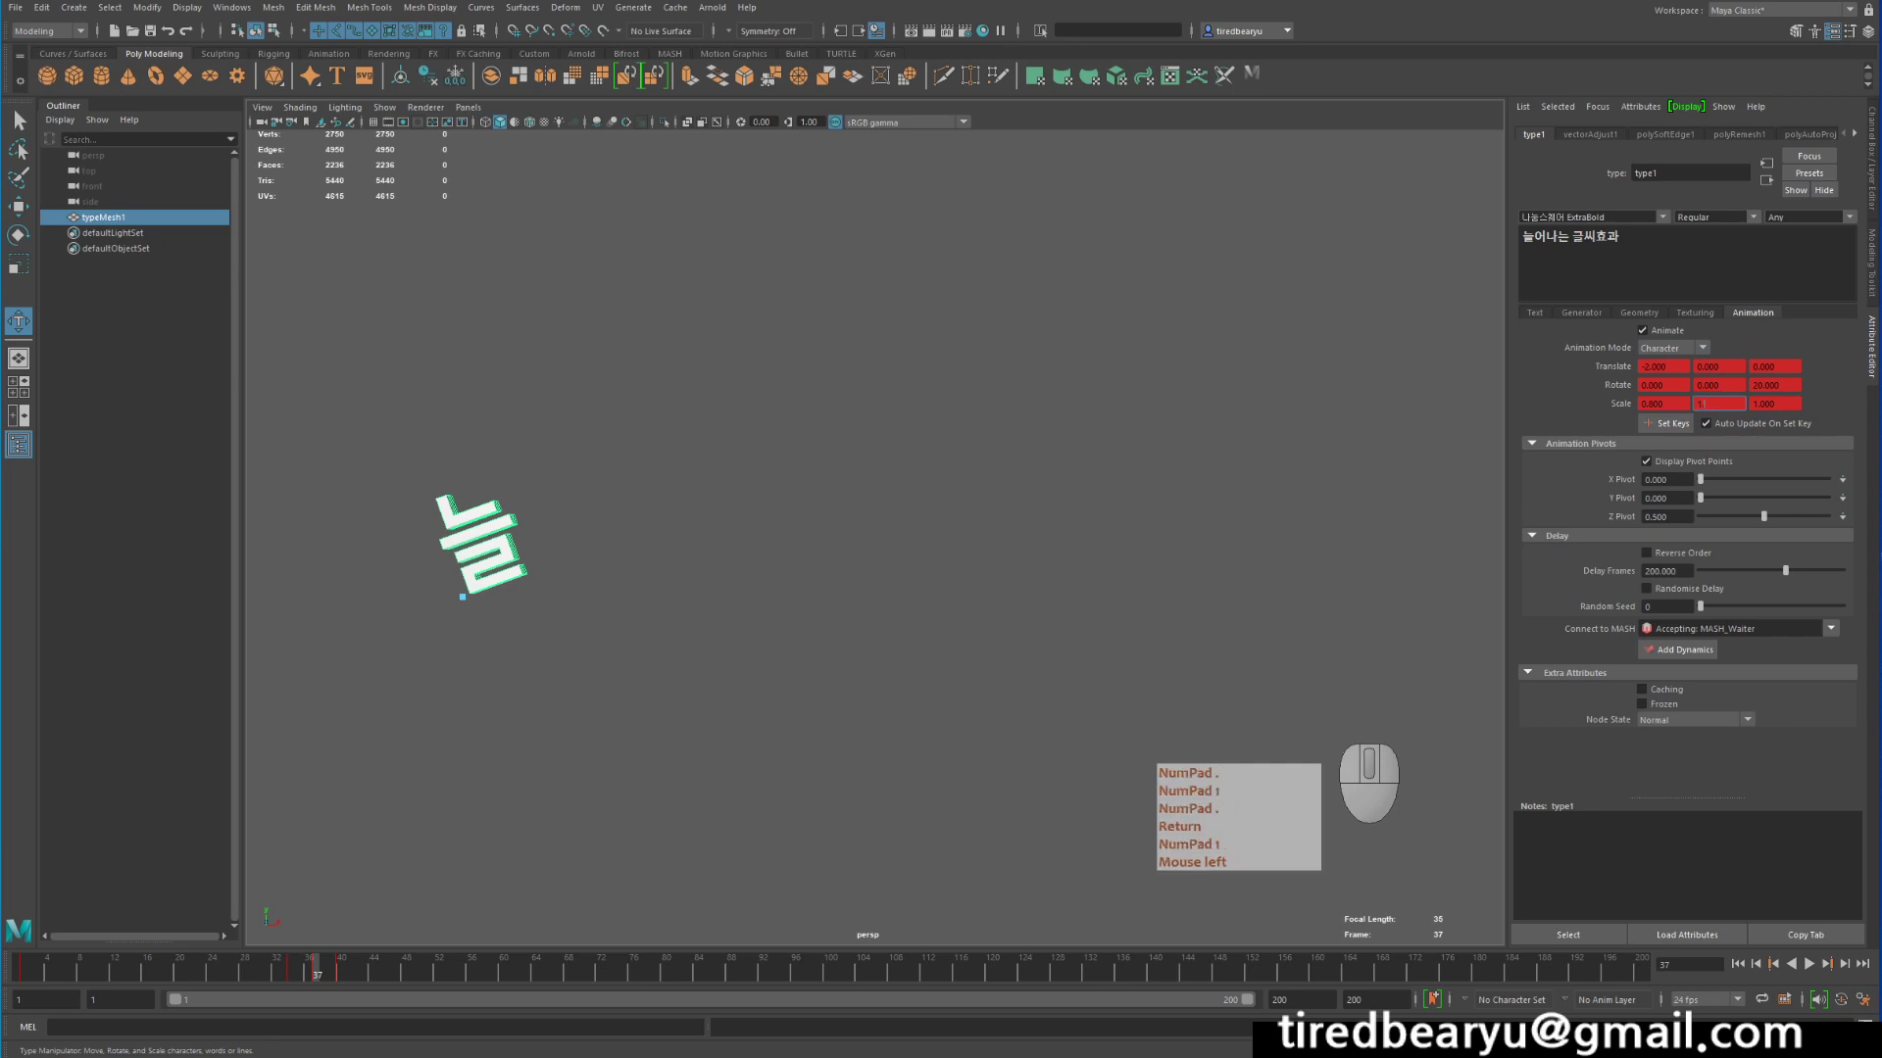
key(Return)
click(1673, 423)
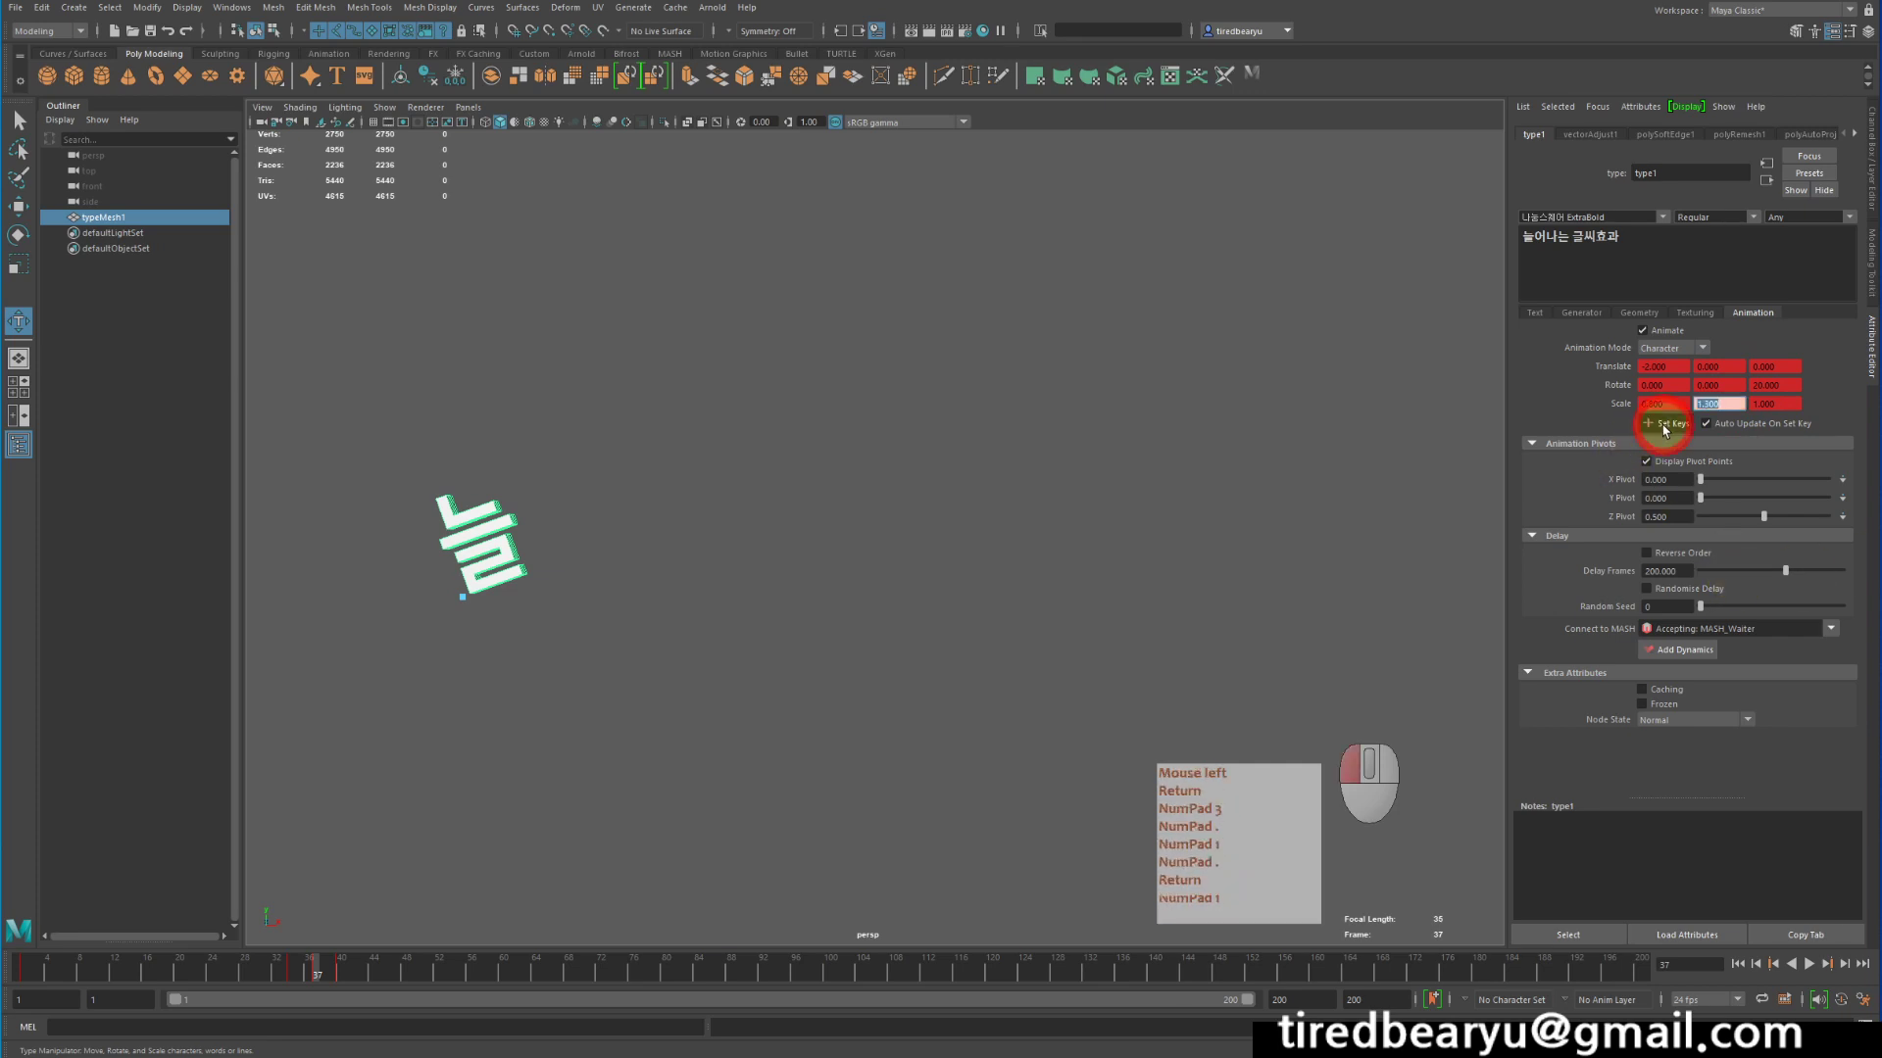
Scrub past the new keys and play the animation from frame 1 to check the squash and tilt
drag(281, 947, 416, 972)
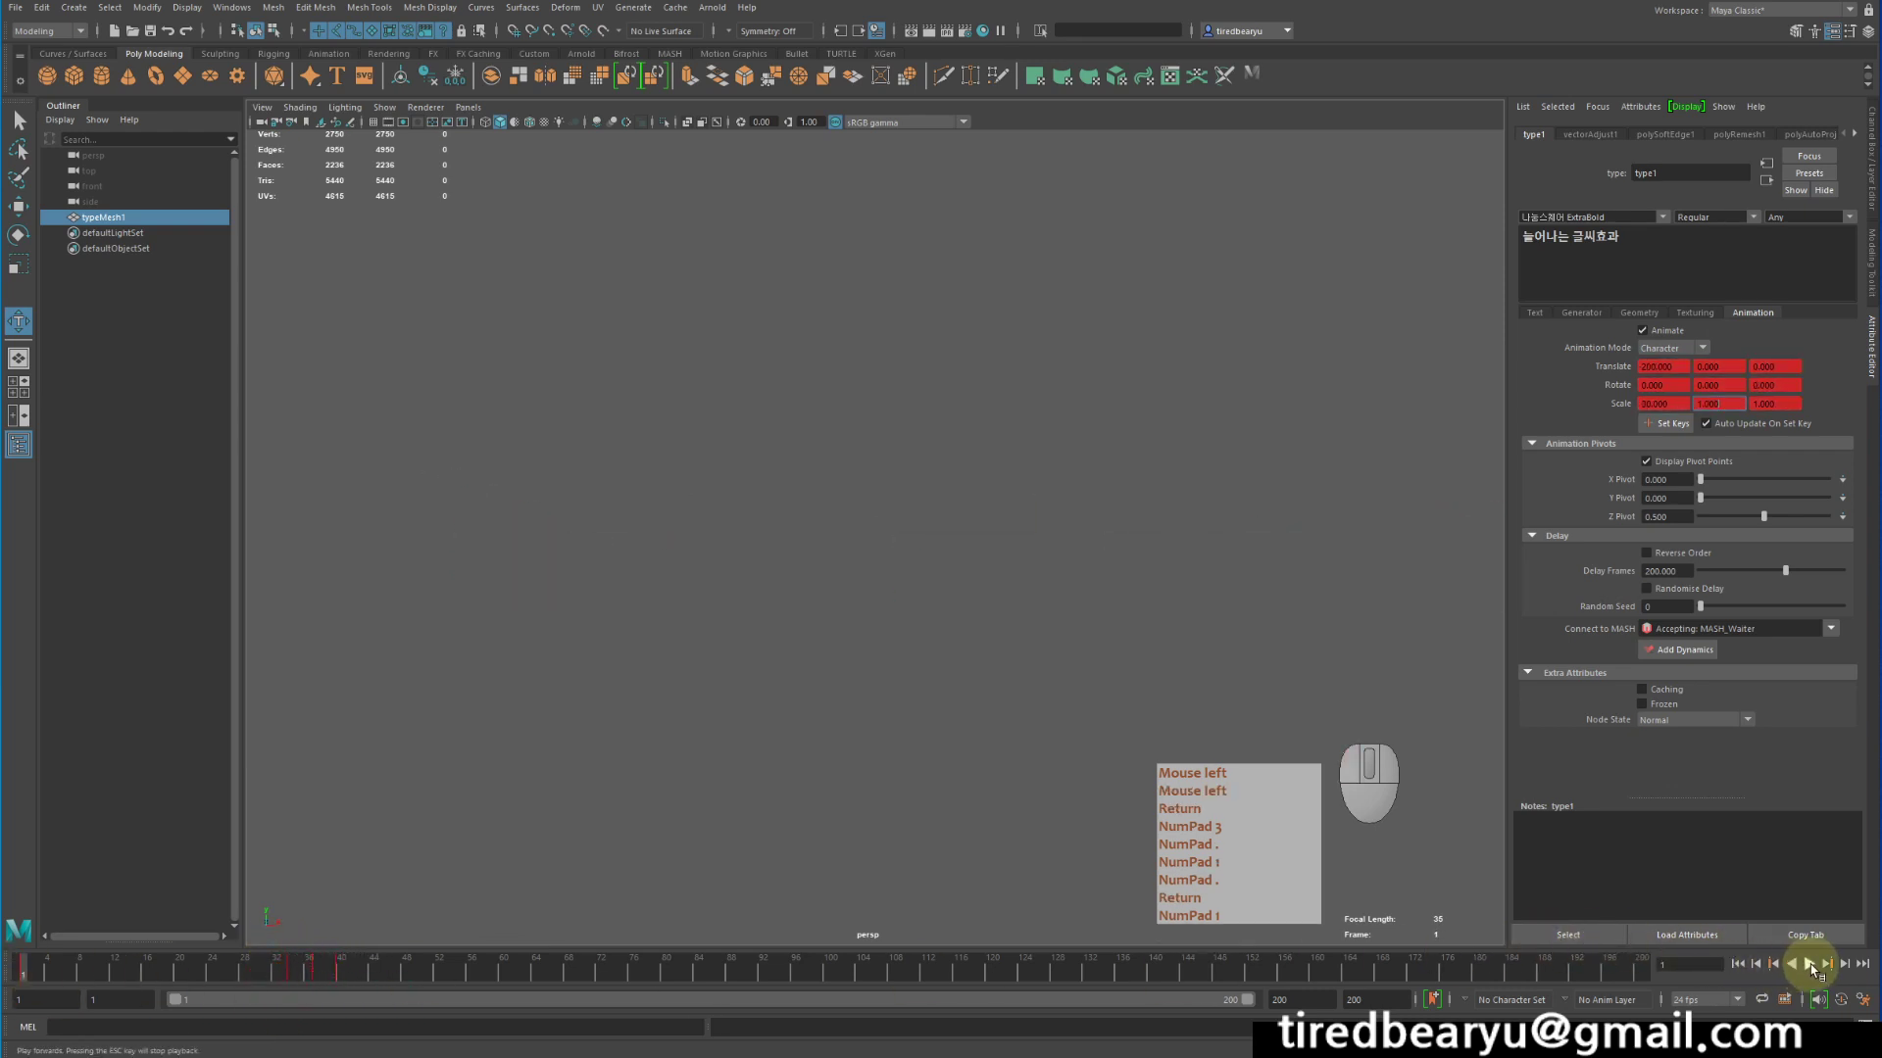
click(1809, 964)
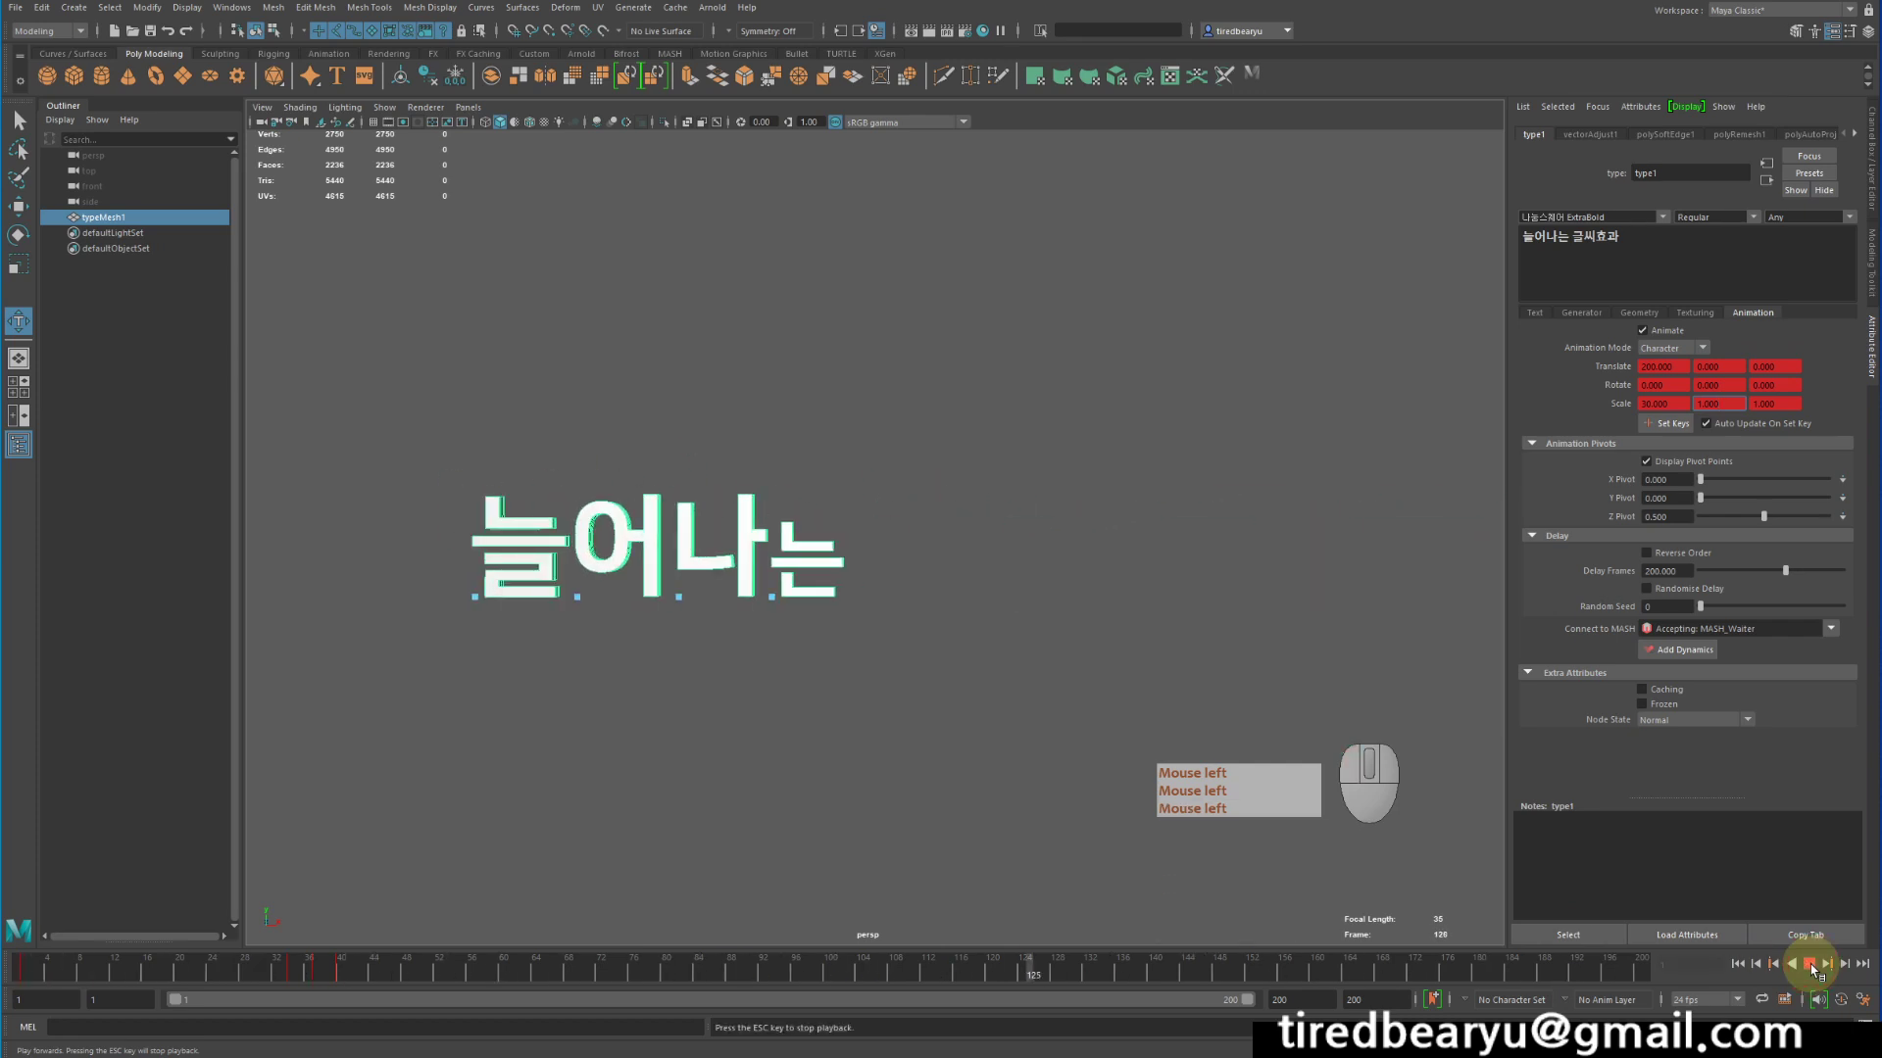
click(1809, 965)
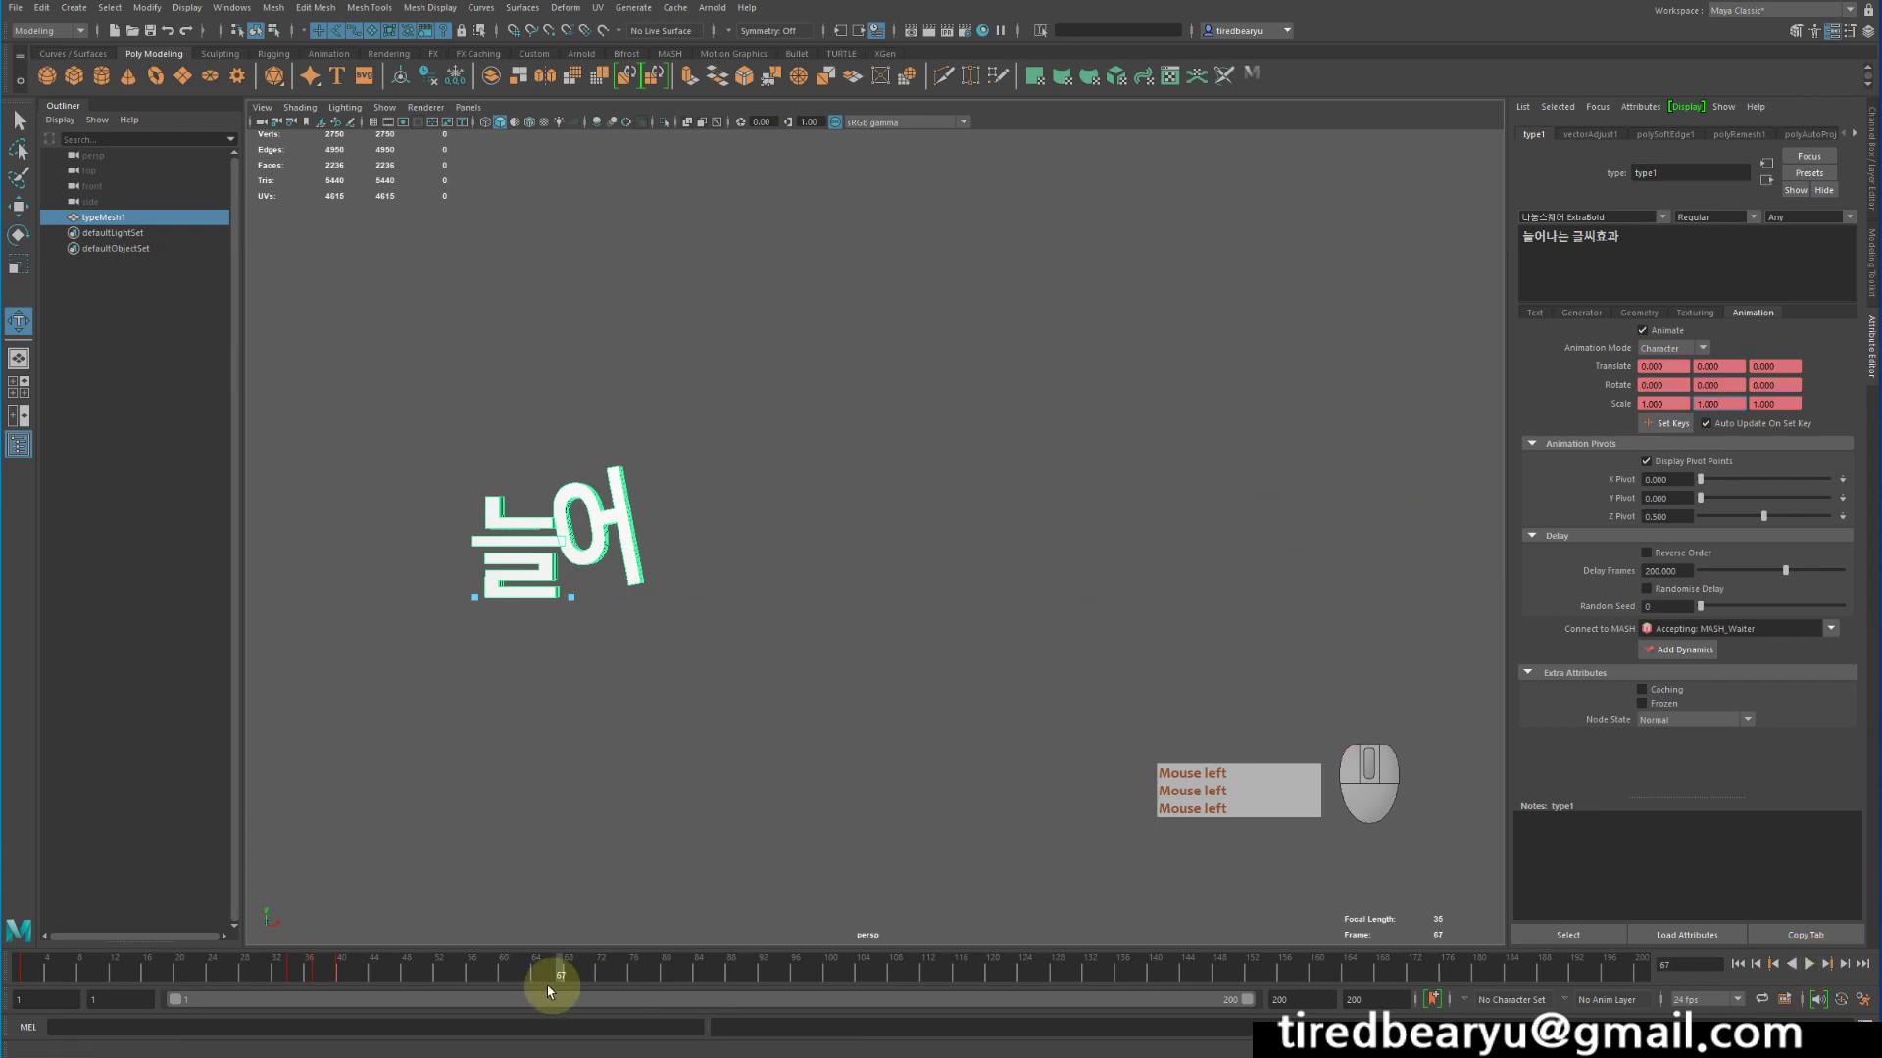
Set keys holding the type's resting pose at frame 46
drag(272, 975, 395, 975)
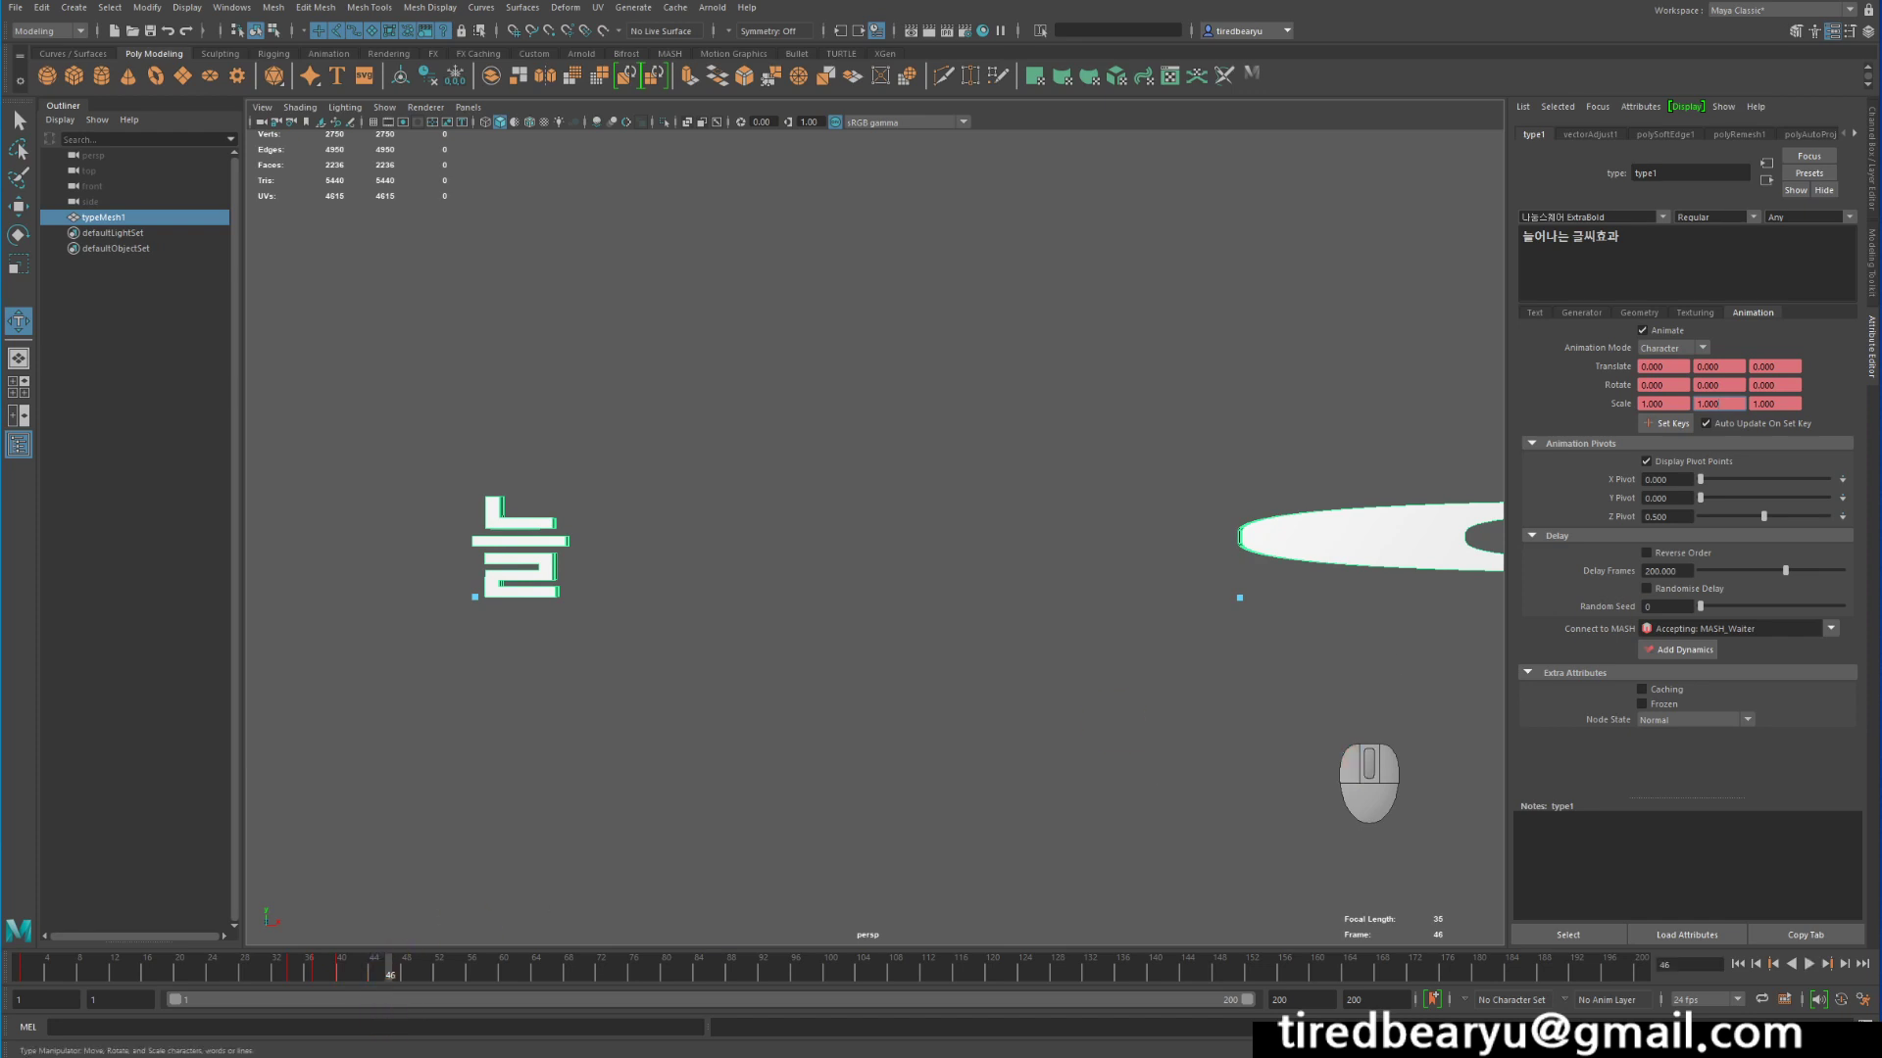
click(1674, 425)
click(358, 968)
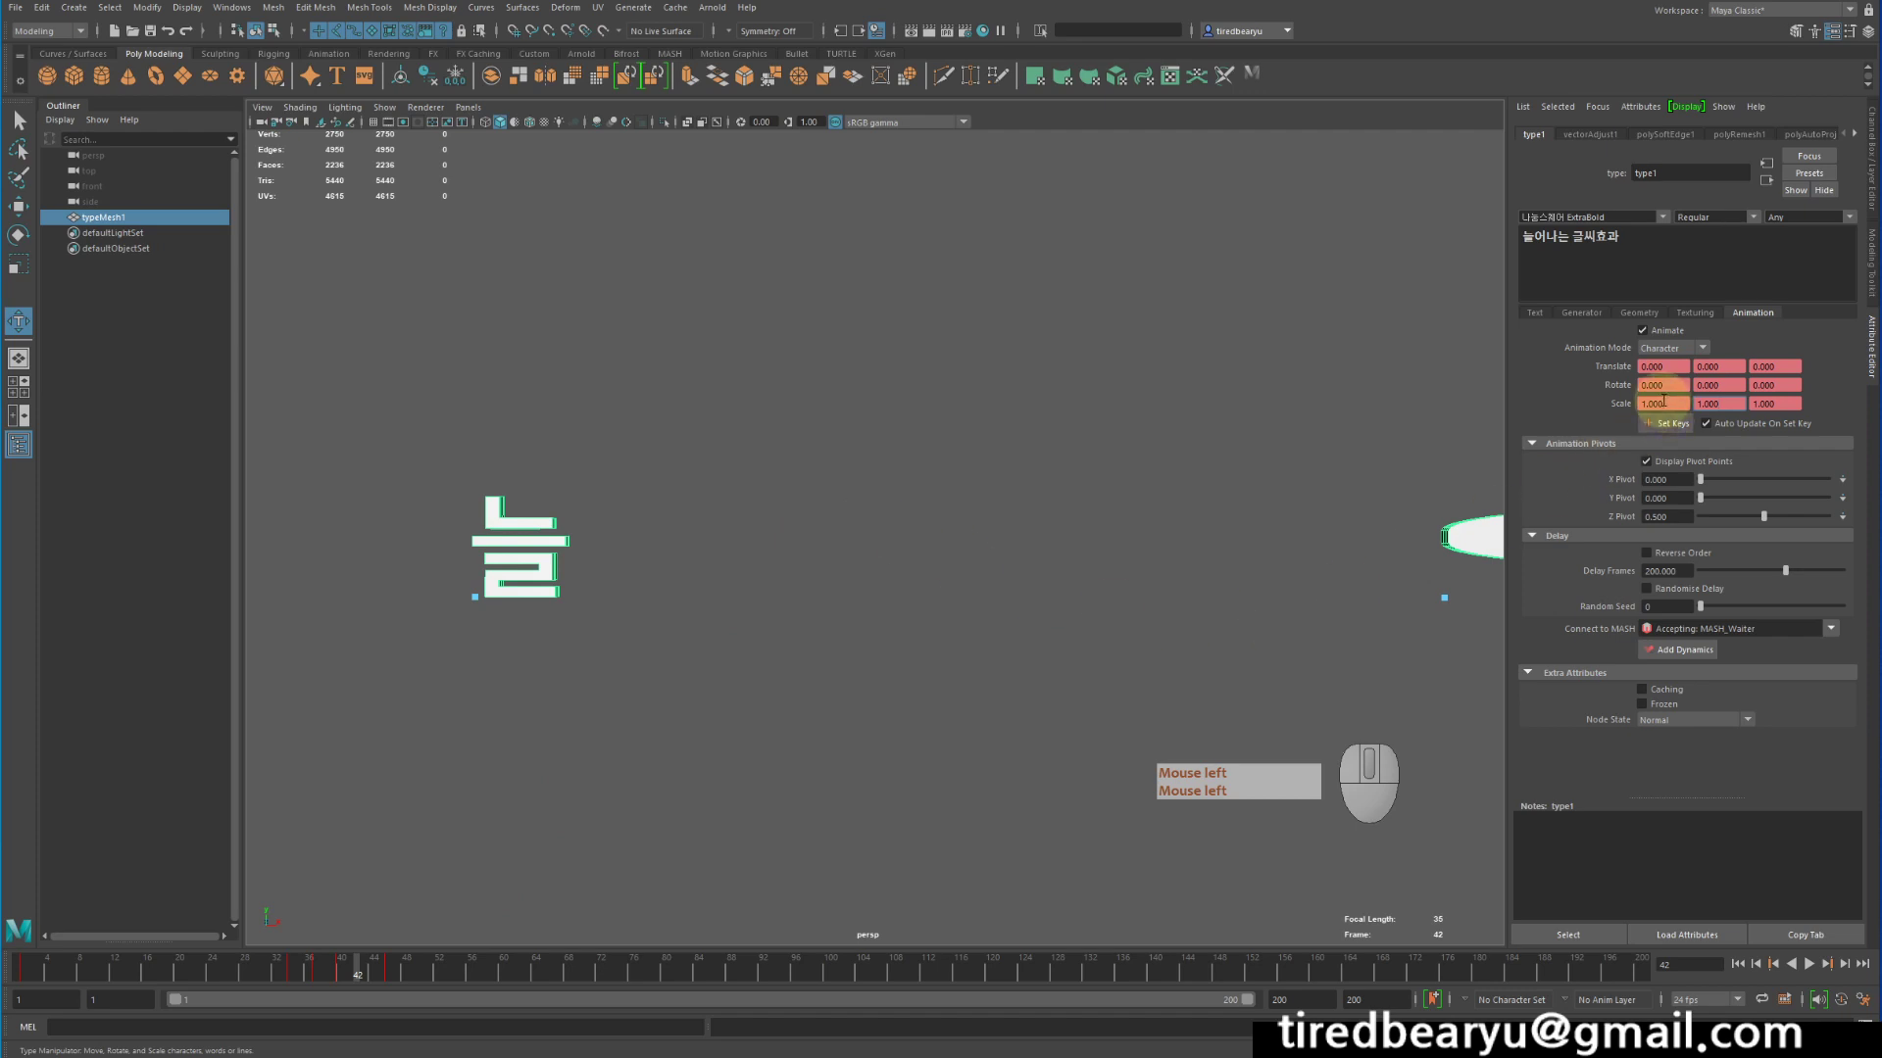
Go to frame 40, set the type's X translation to 1, set keys, and scrub the rebound
mouse_move(355, 970)
mouse_down()
mouse_move(287, 983)
mouse_move(354, 986)
mouse_move(340, 979)
mouse_up()
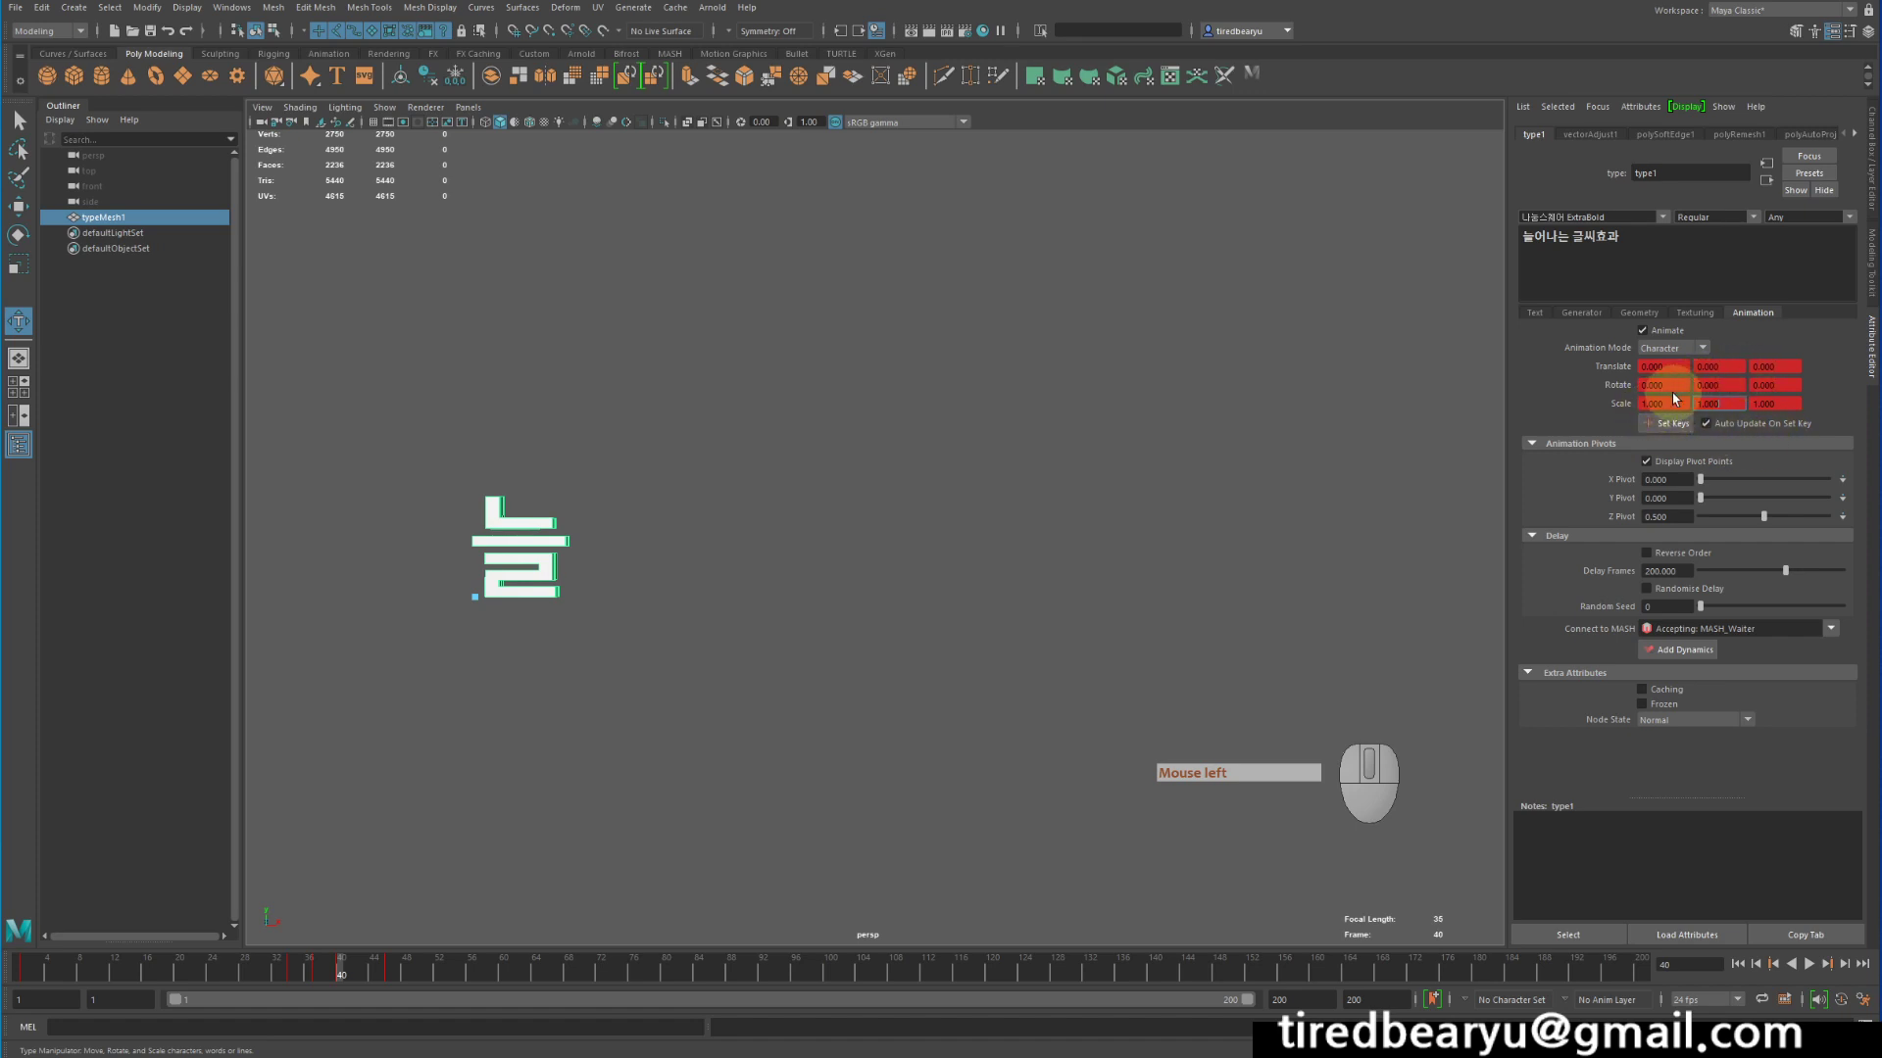
double_click(1666, 367)
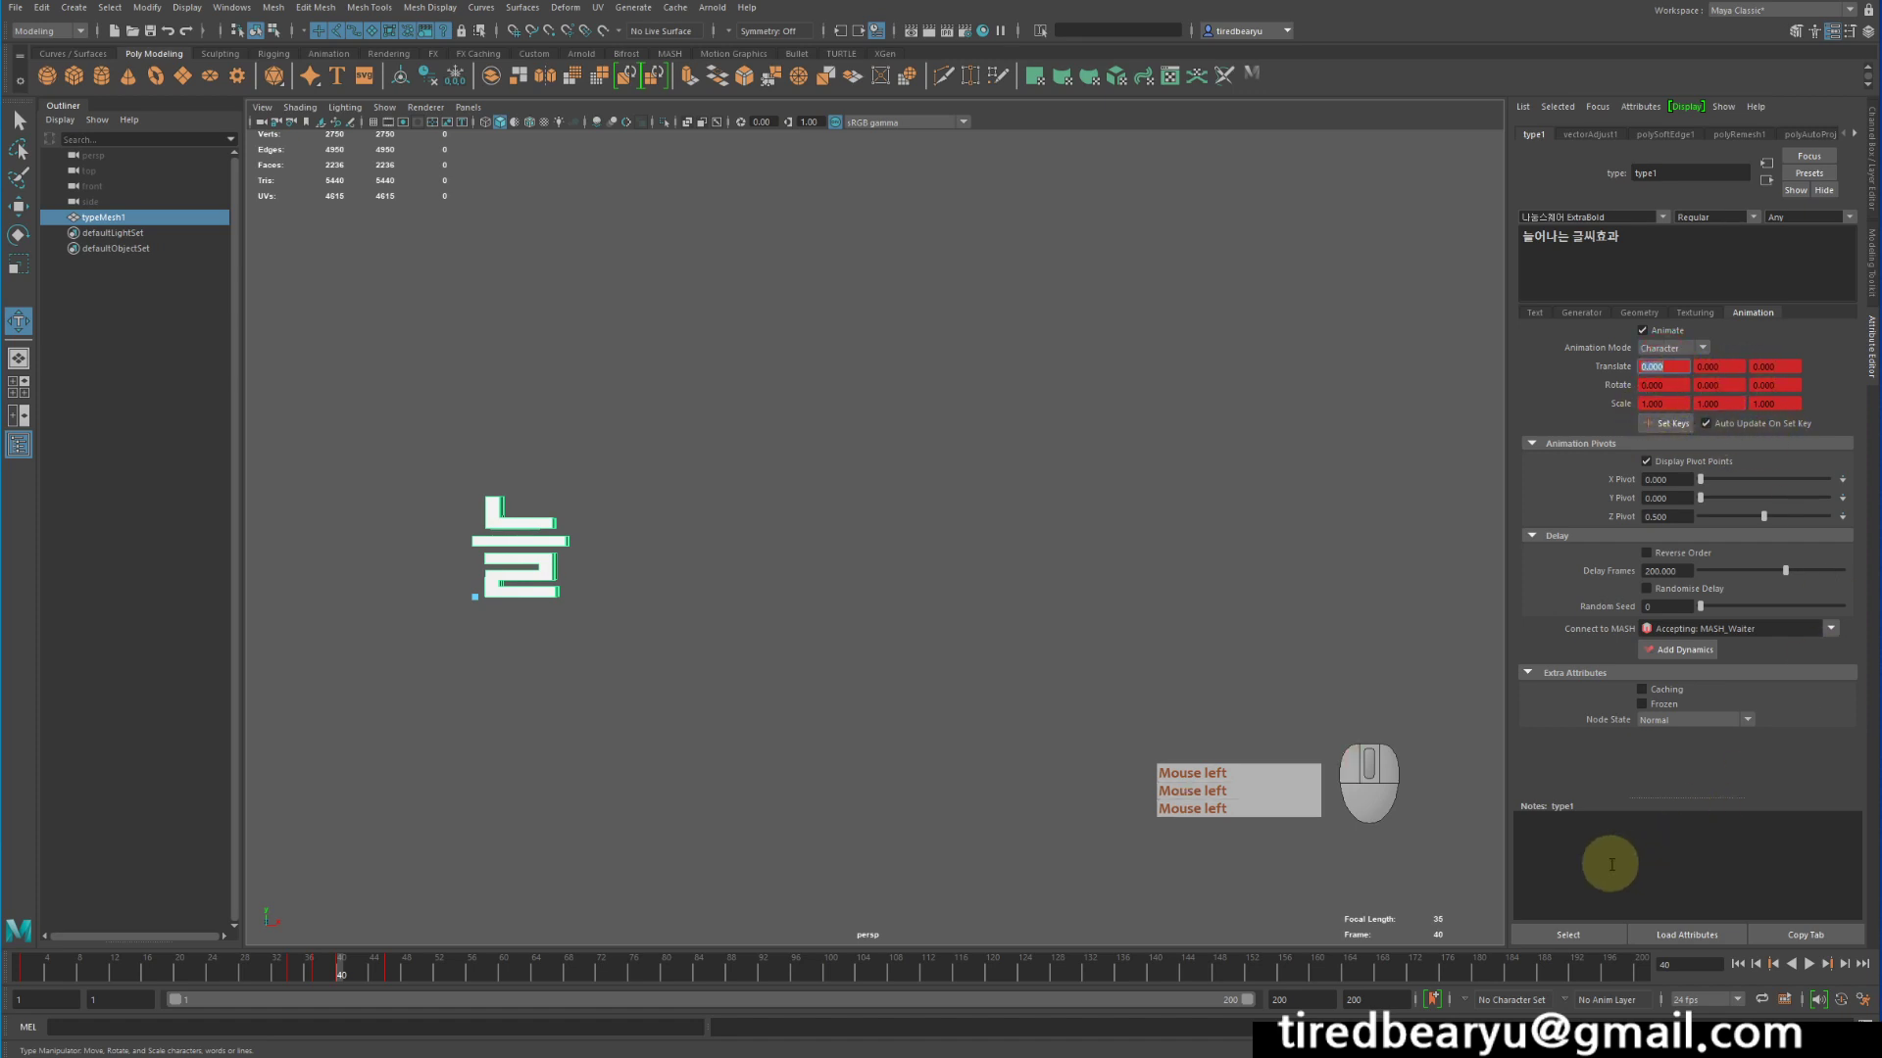
key(Return)
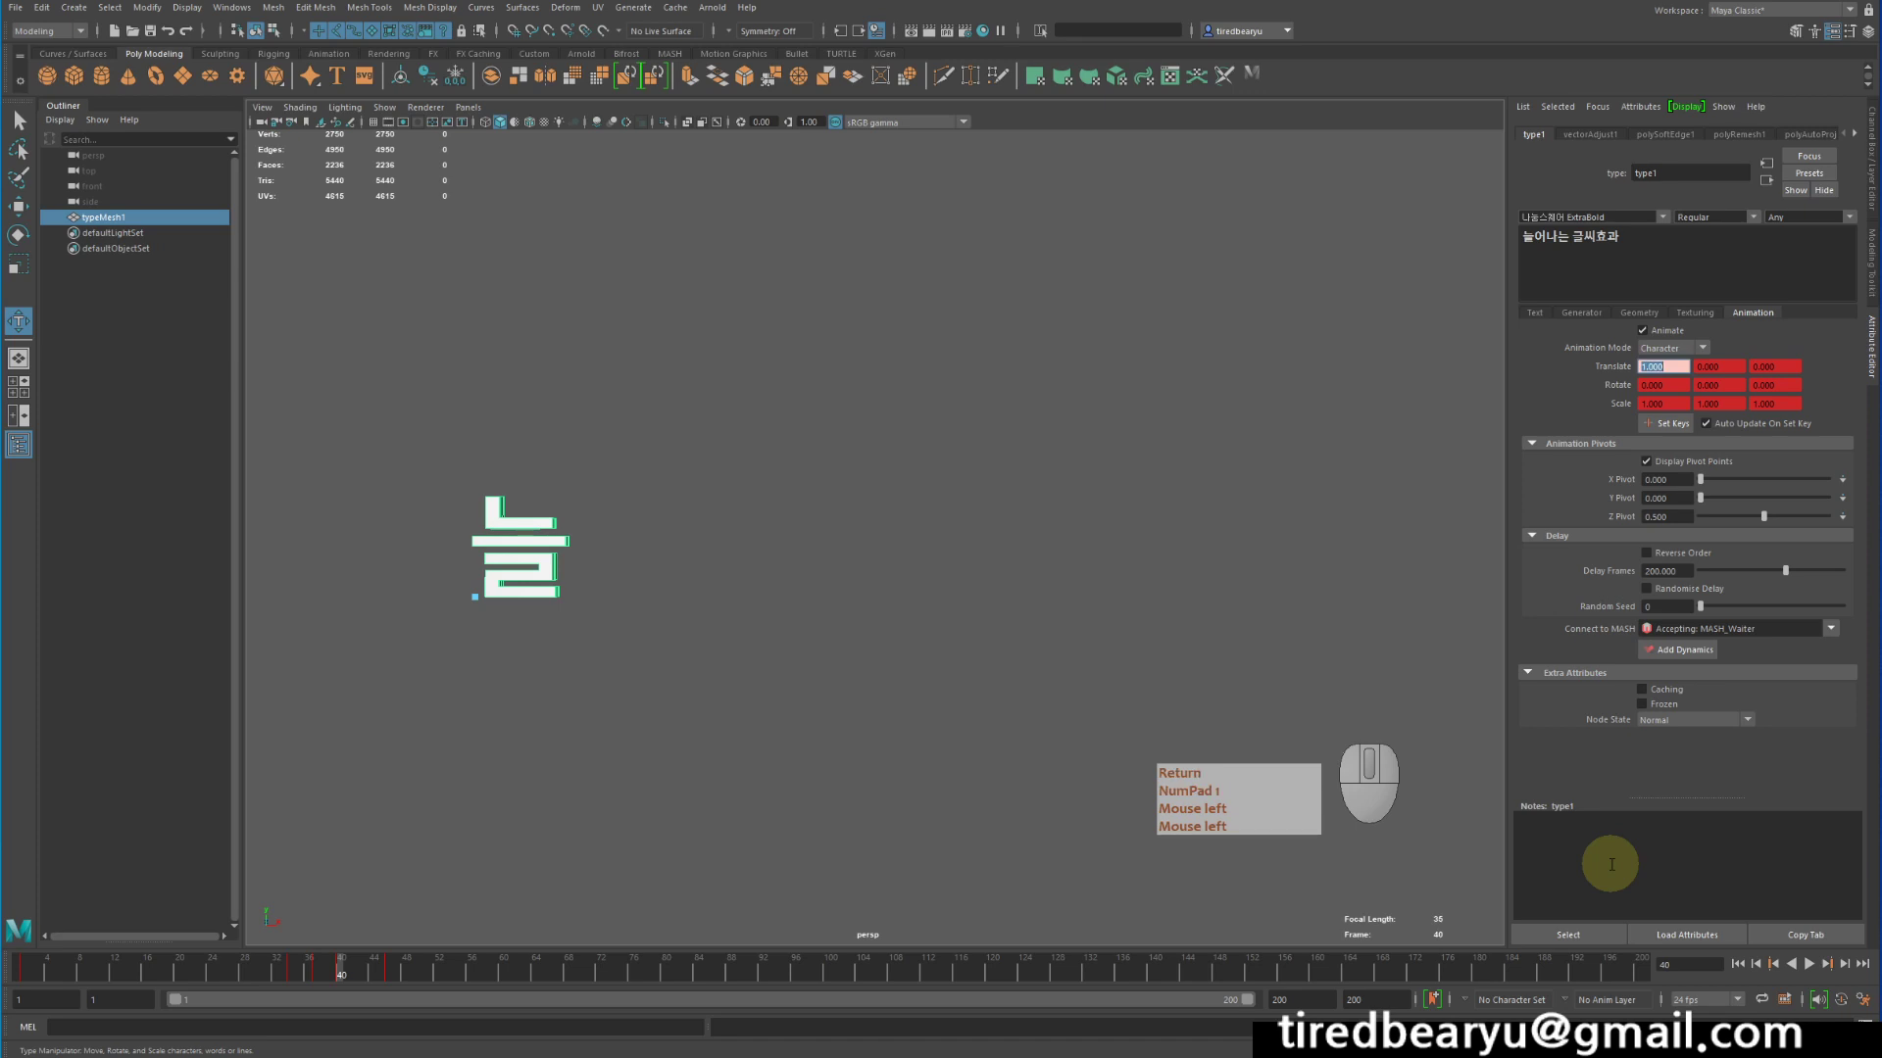
click(1661, 429)
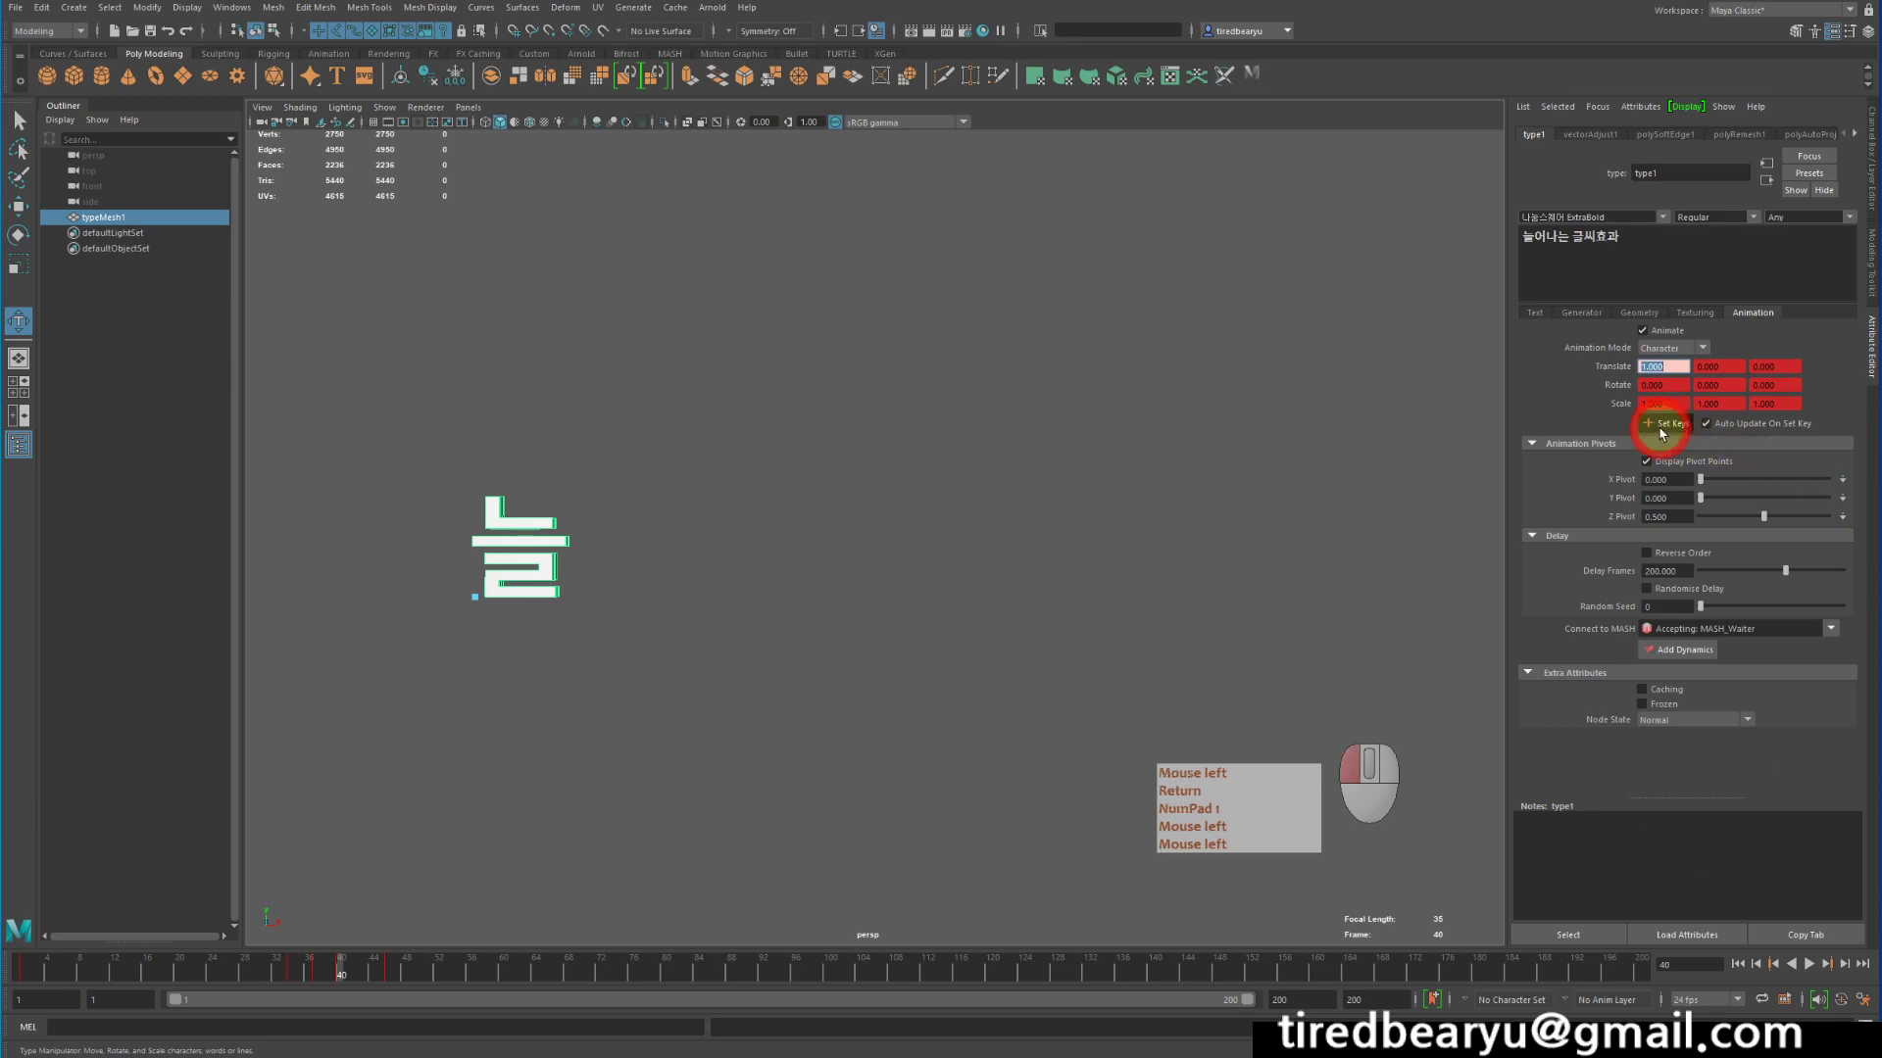
click(309, 973)
drag(310, 973, 402, 1009)
drag(191, 1007, 343, 1016)
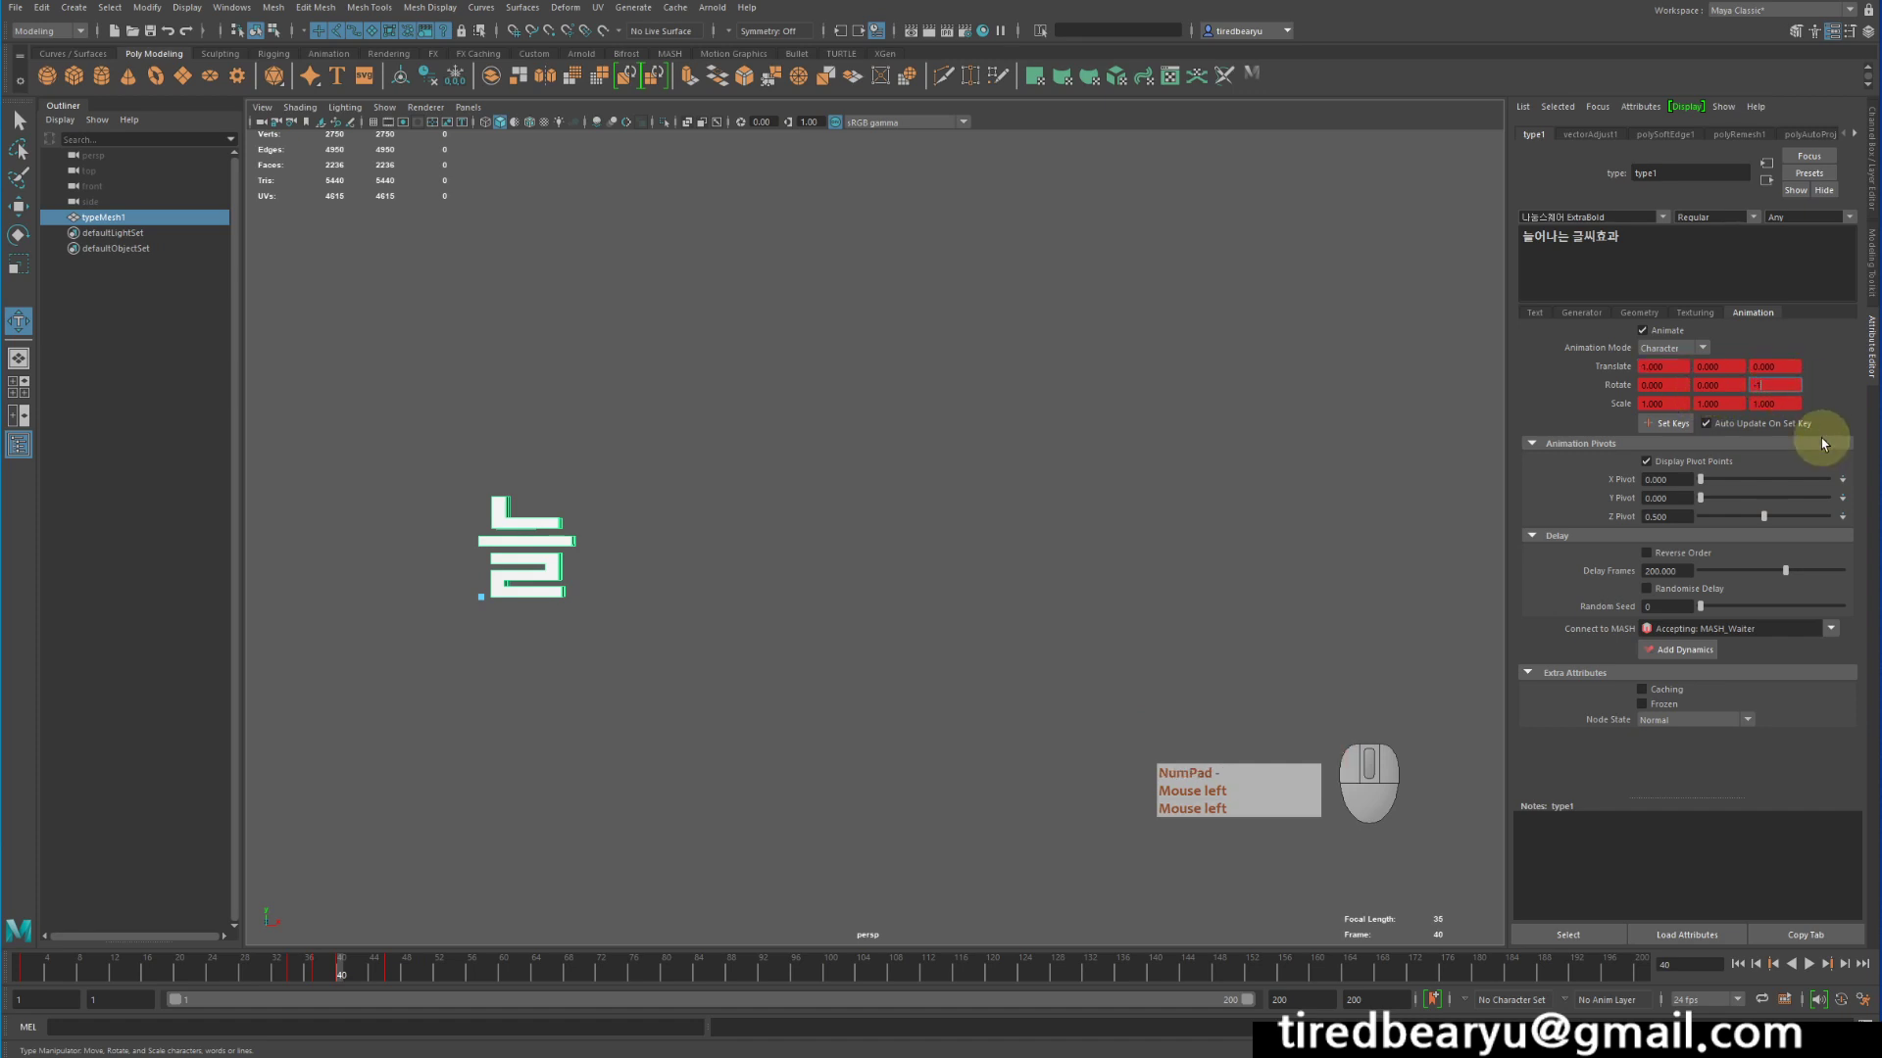
At frame 40, set the Z rotation to -10 and the Y translation to 2, keying and scrubbing the changes
click(505, 872)
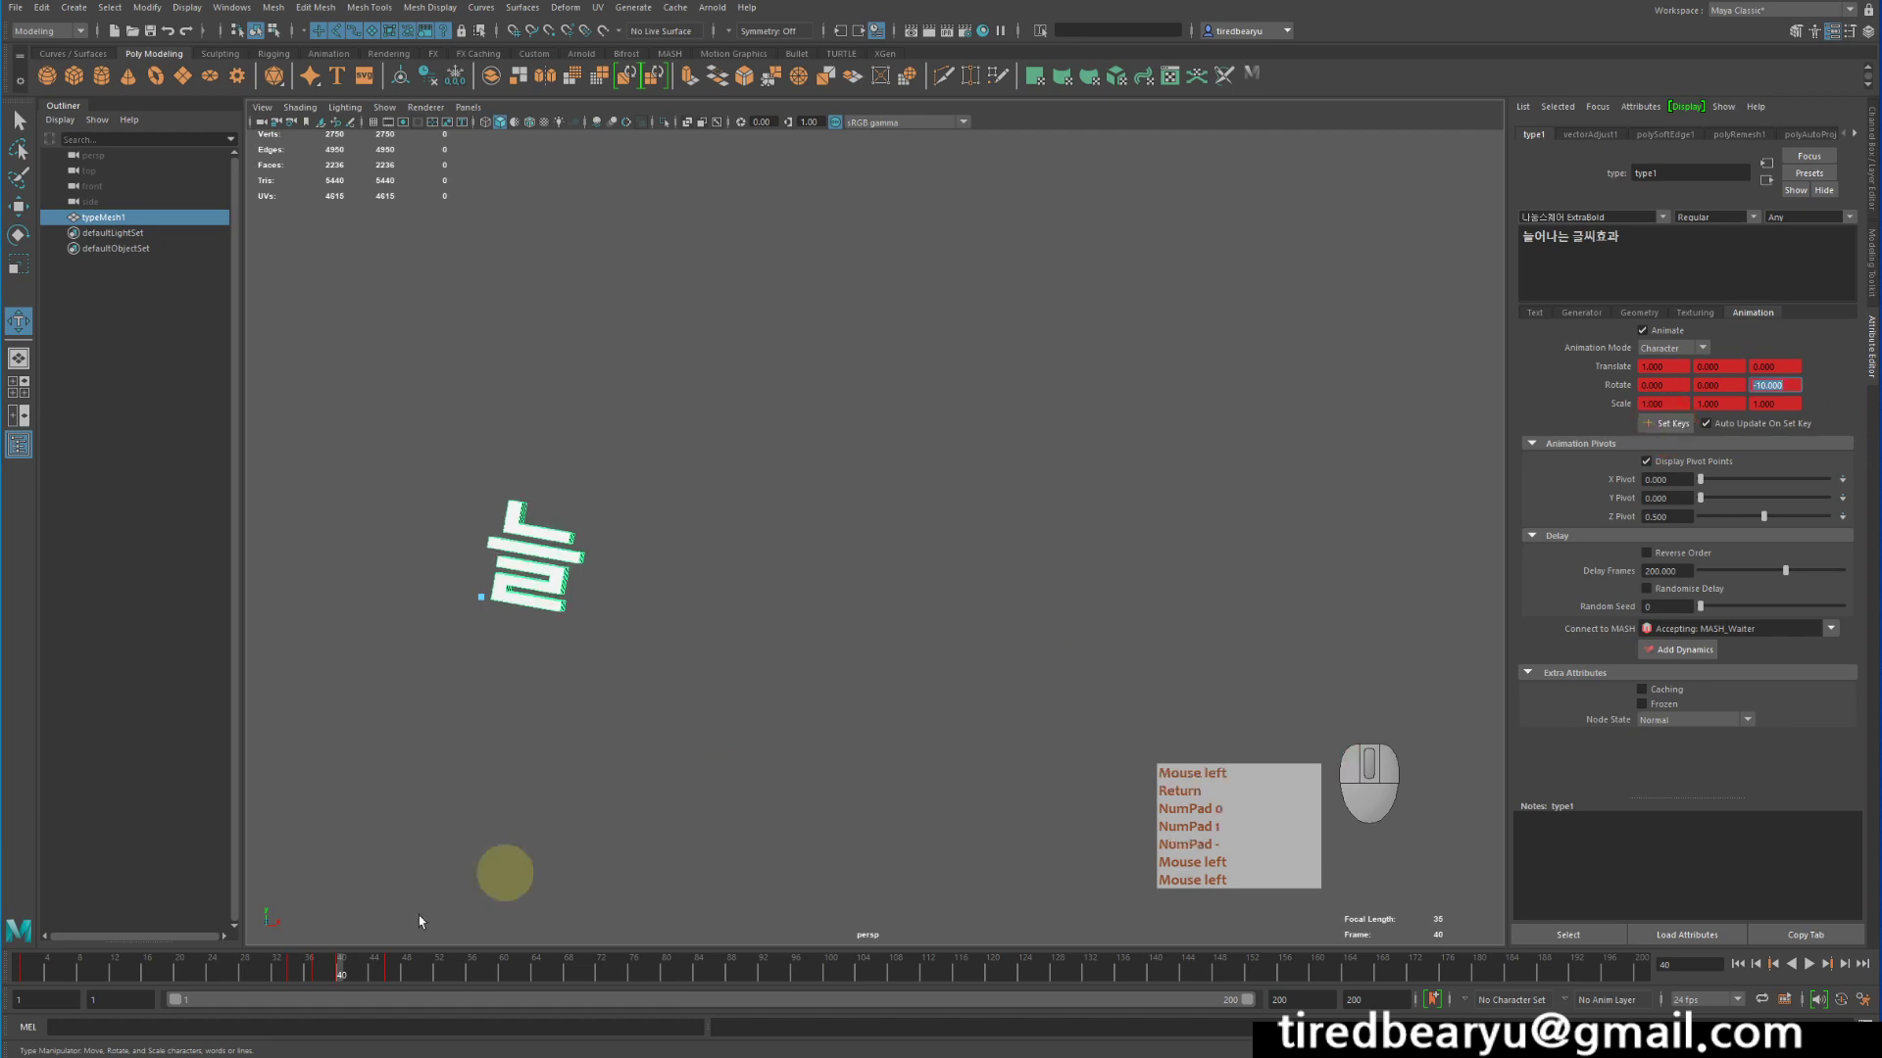
drag(231, 994, 339, 993)
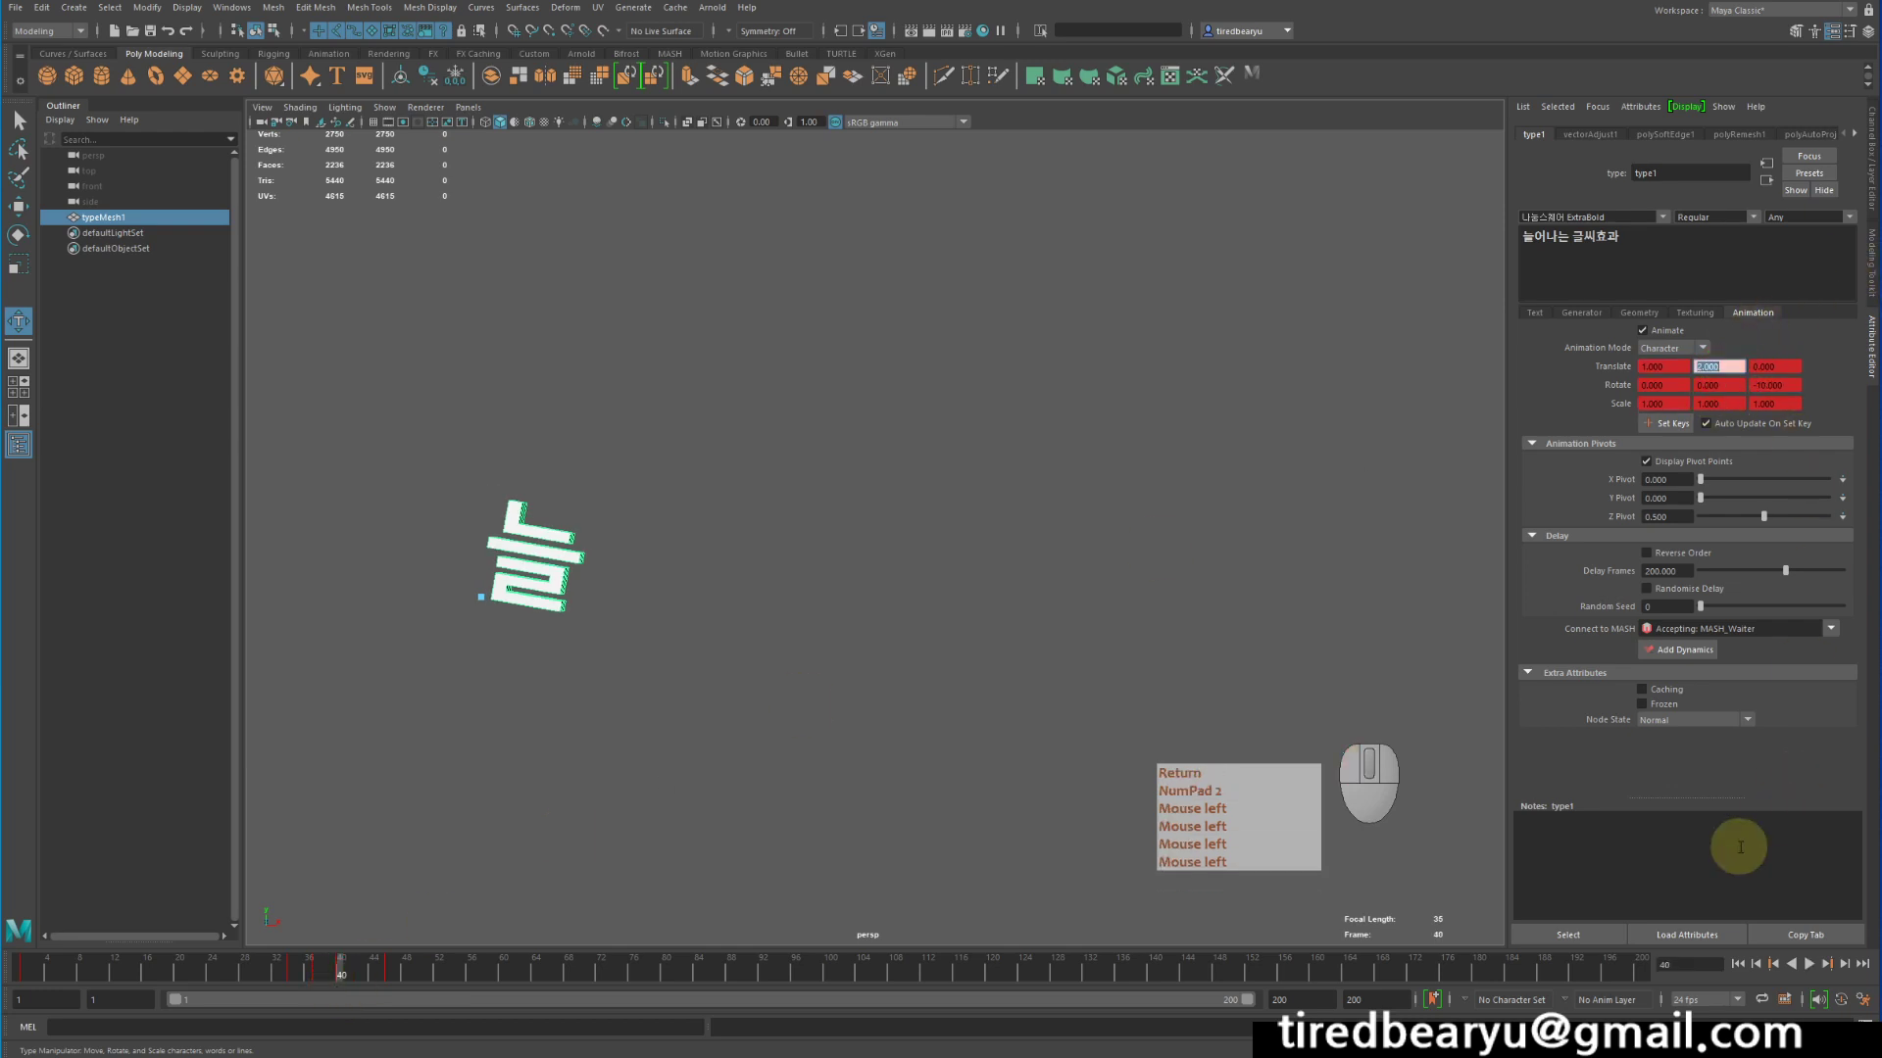
click(1671, 428)
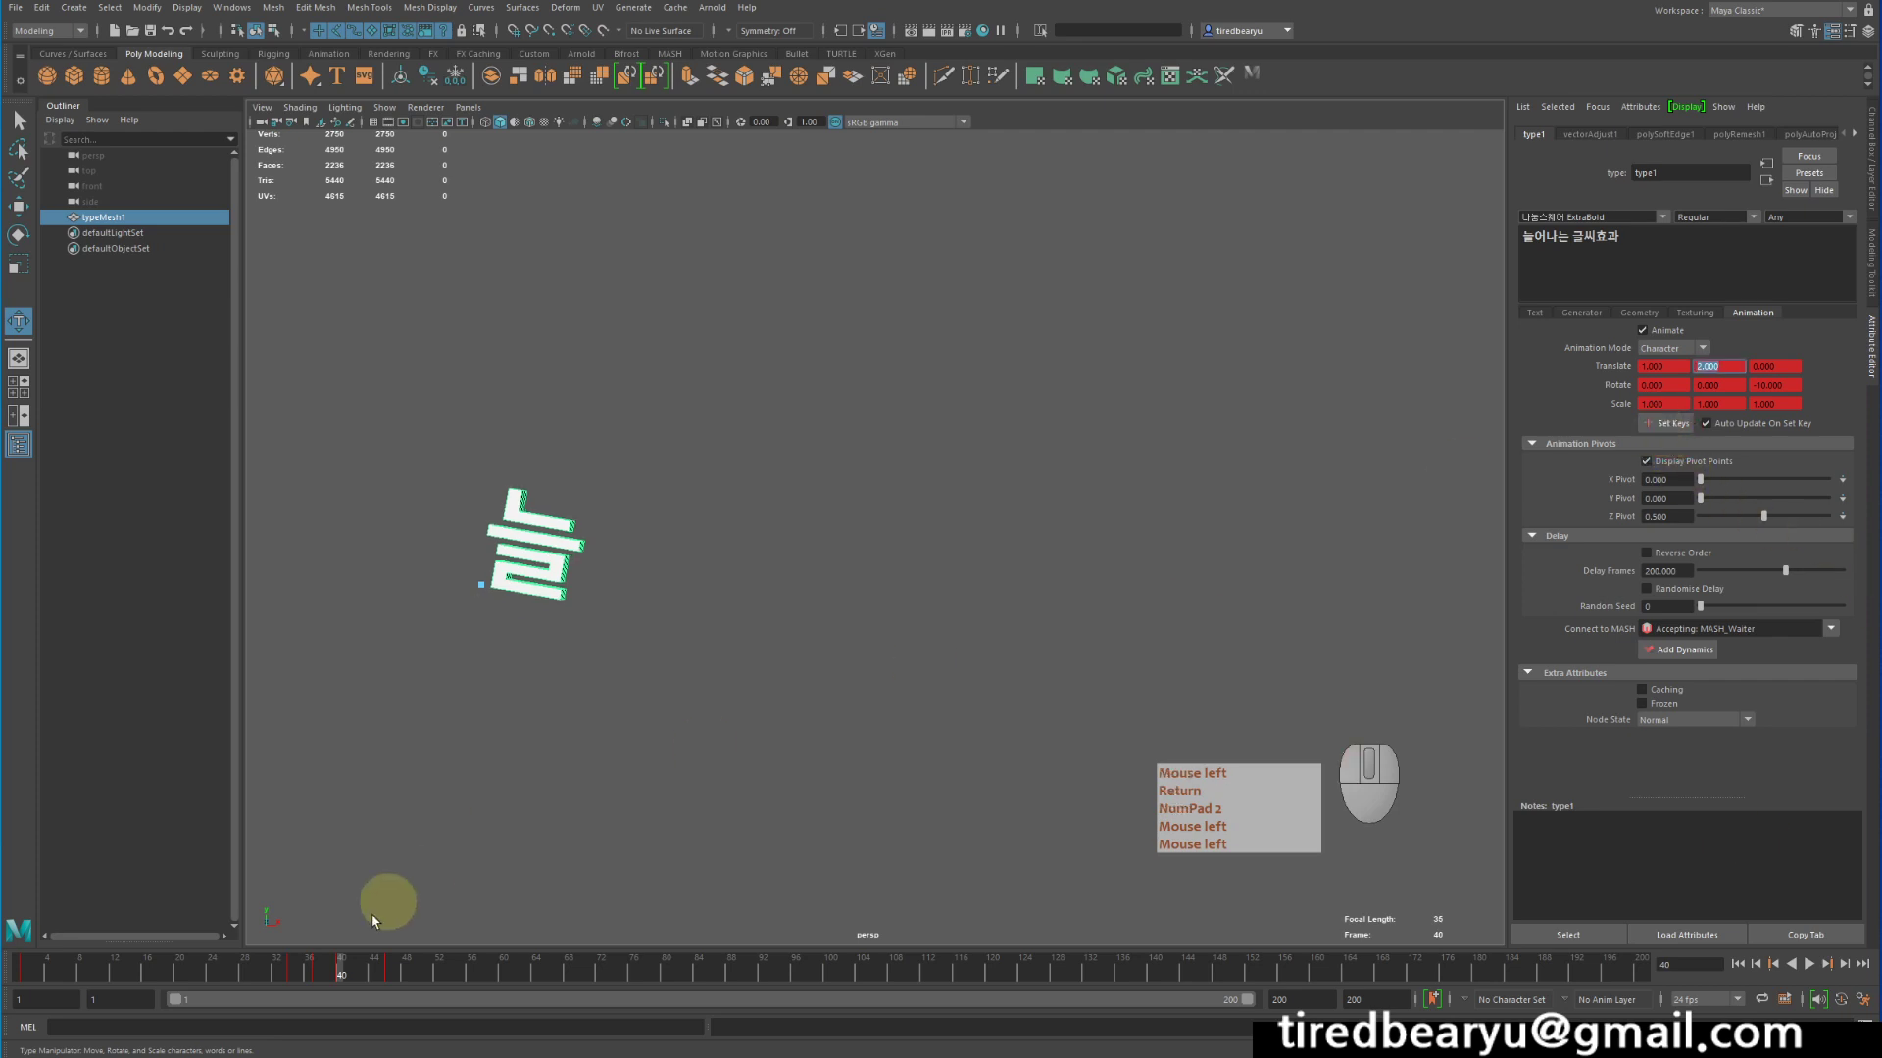
drag(276, 978, 340, 1055)
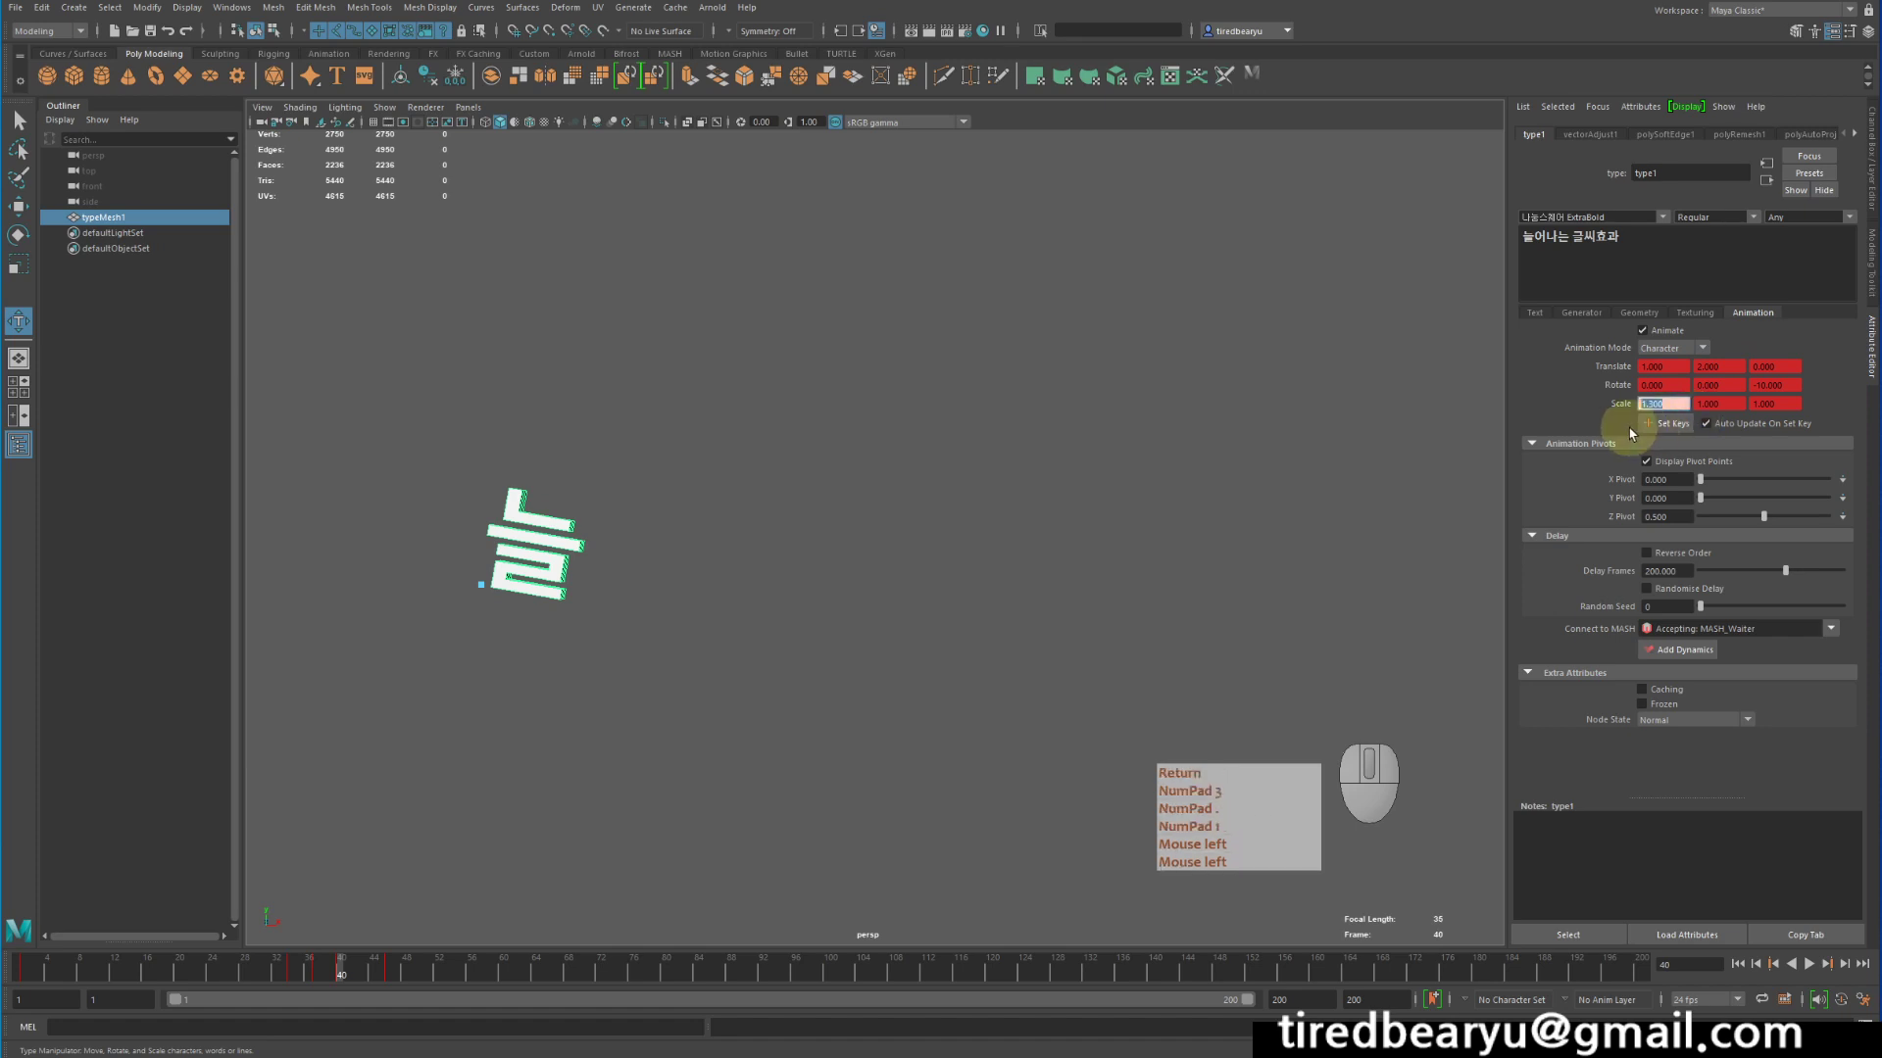
At frame 40, key an X scale of 1.3 and a Y scale of 0.8, and return to frame 1
click(1667, 427)
drag(289, 978, 341, 1057)
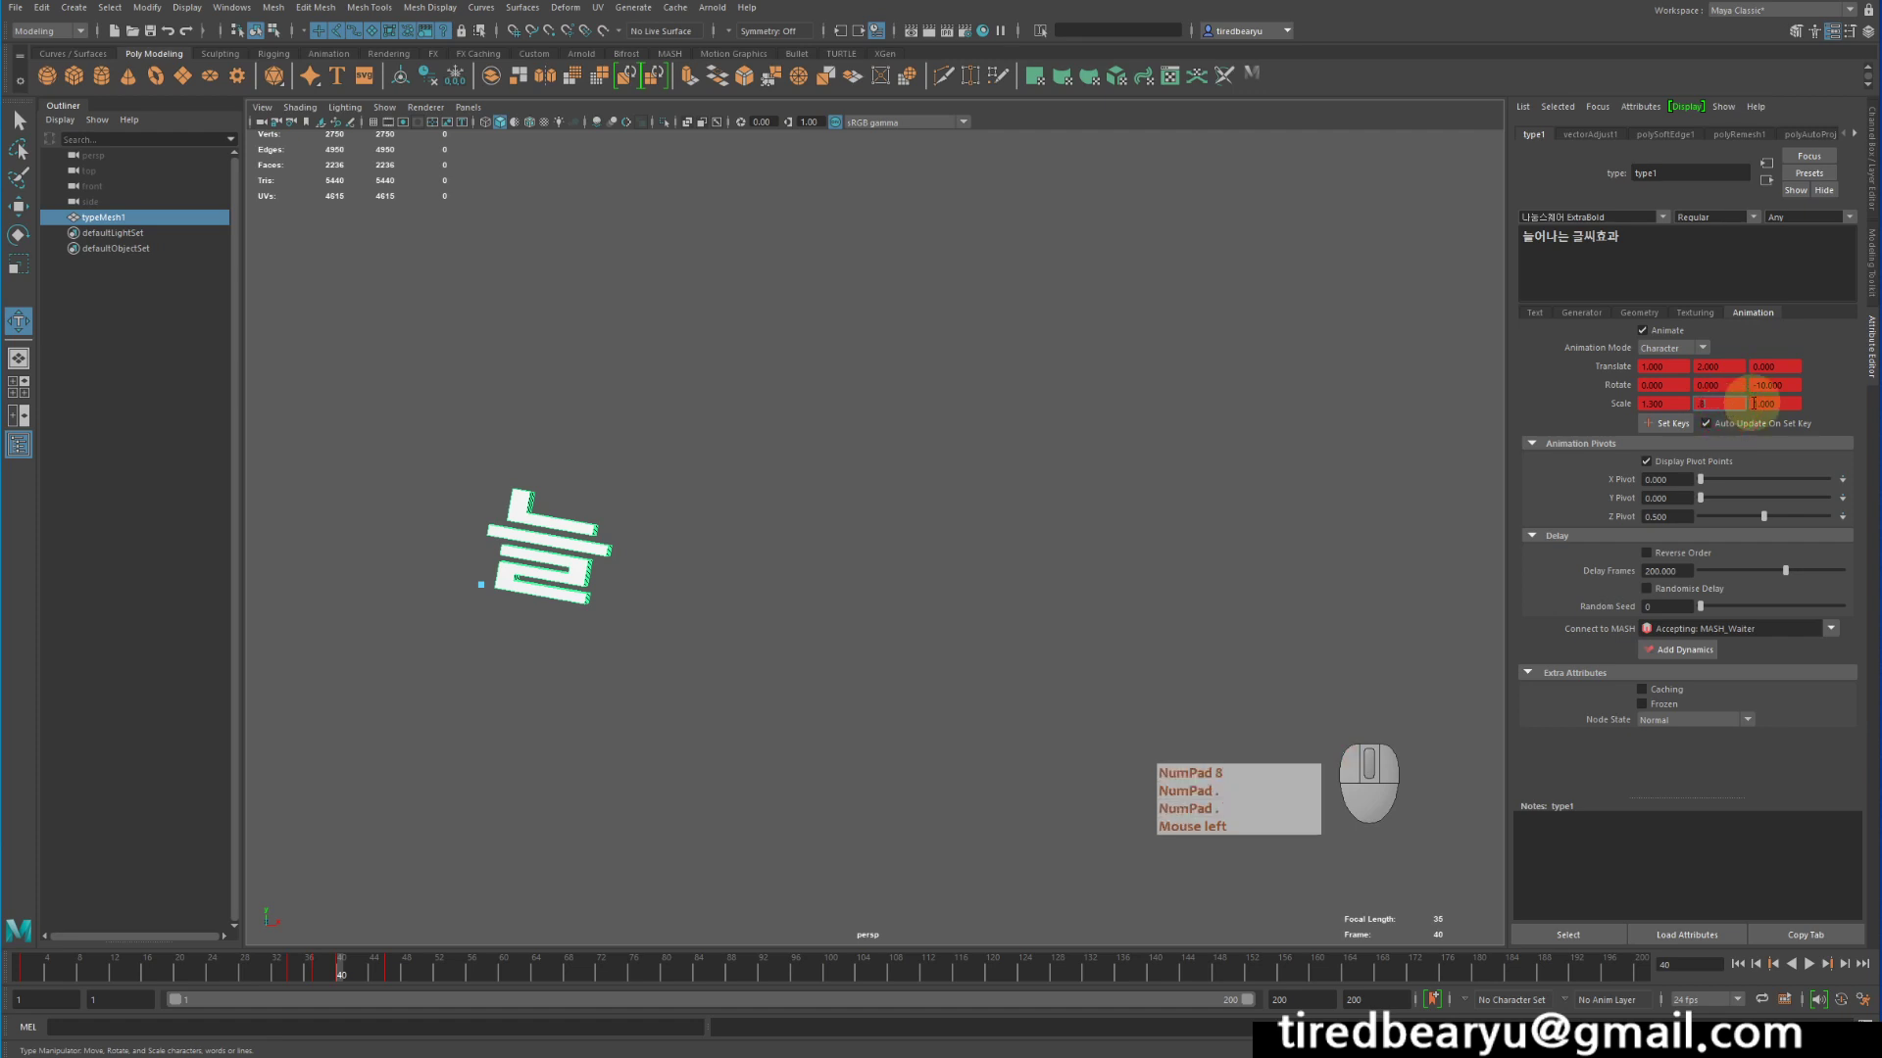
click(1671, 424)
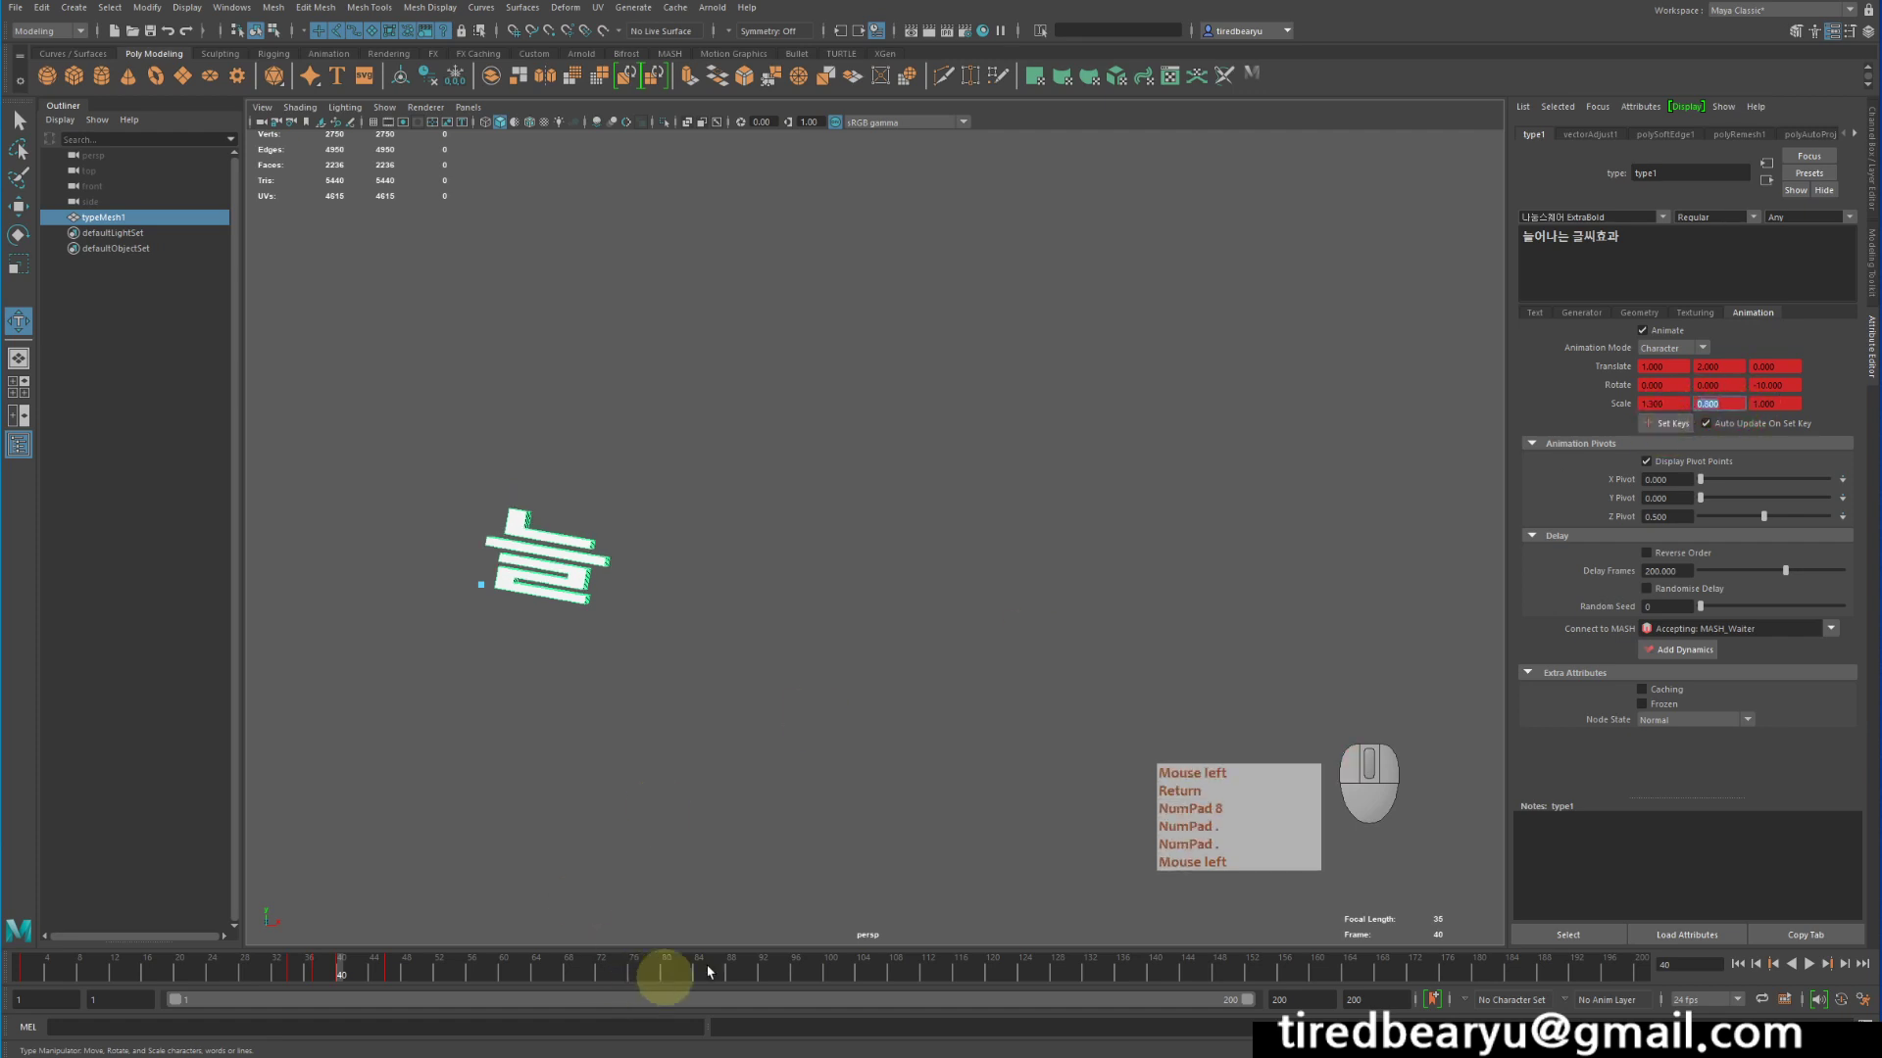
click(23, 980)
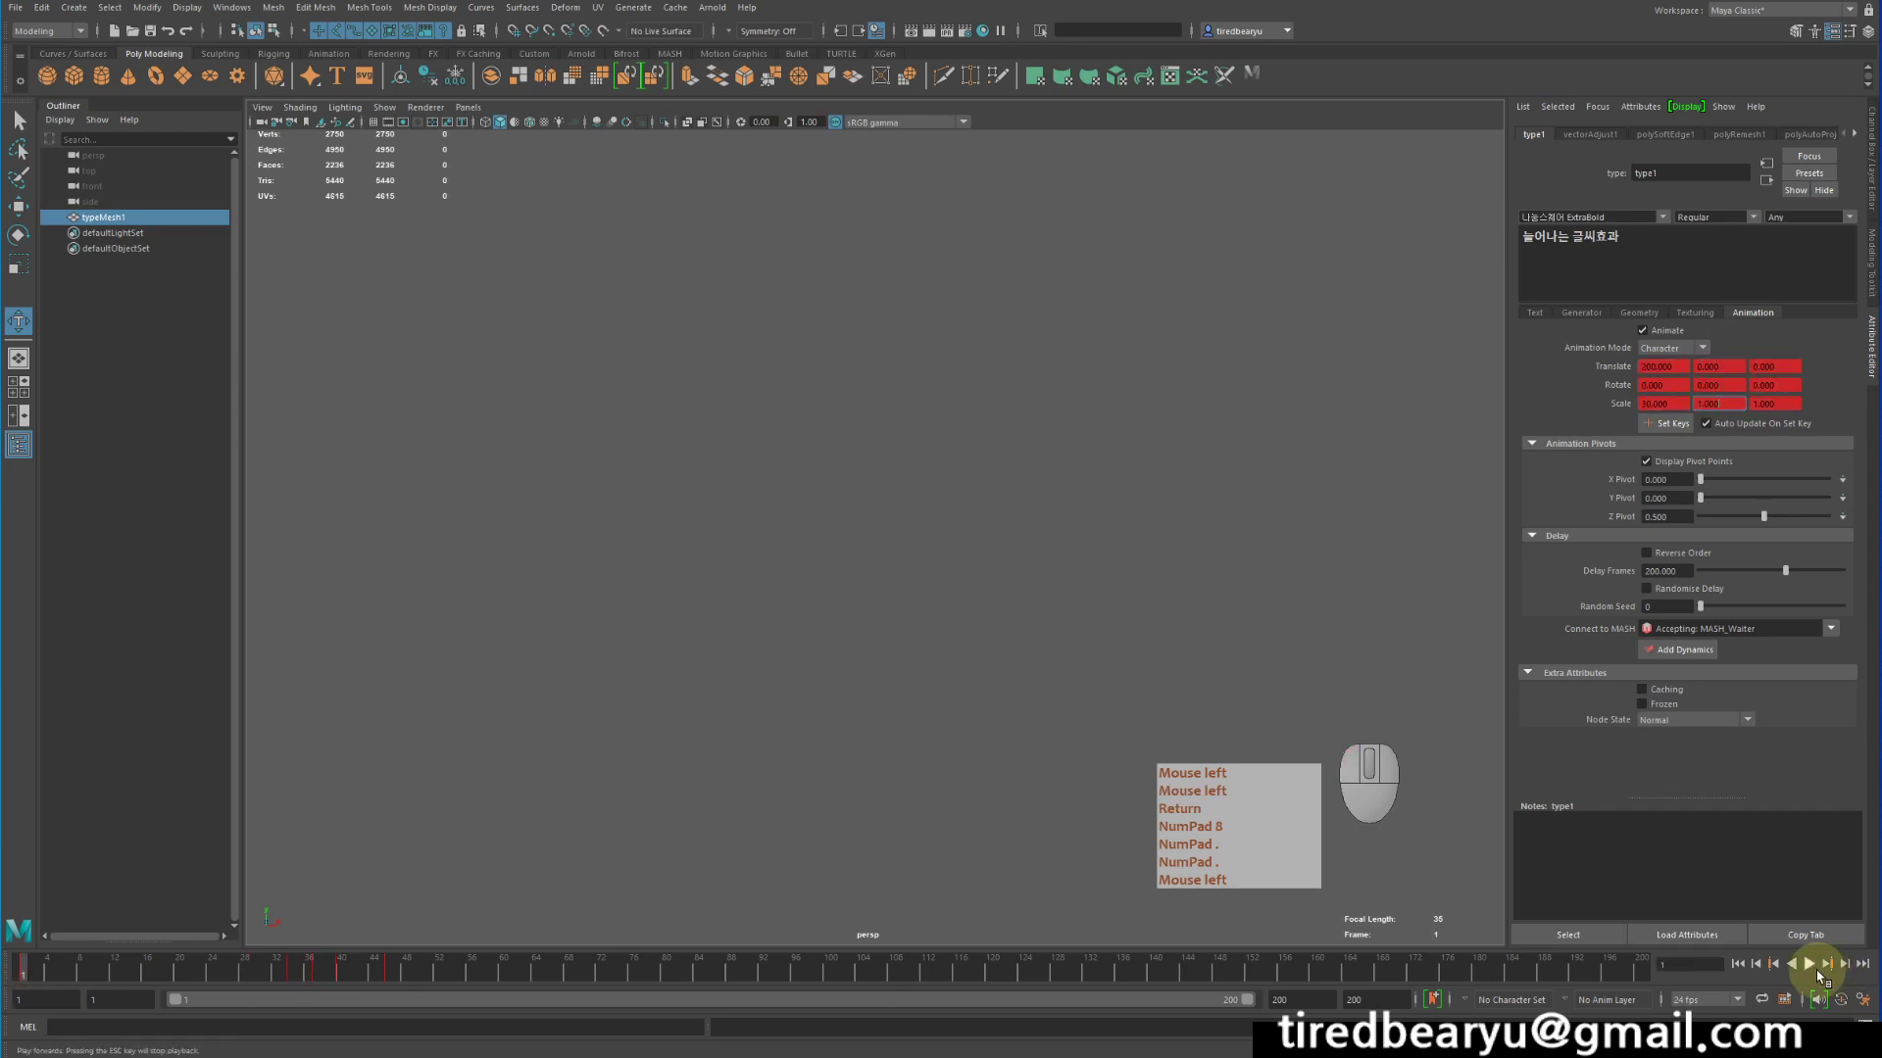
Play the animation from frame 1 with the type's pivot points hidden and nothing selected
click(1810, 965)
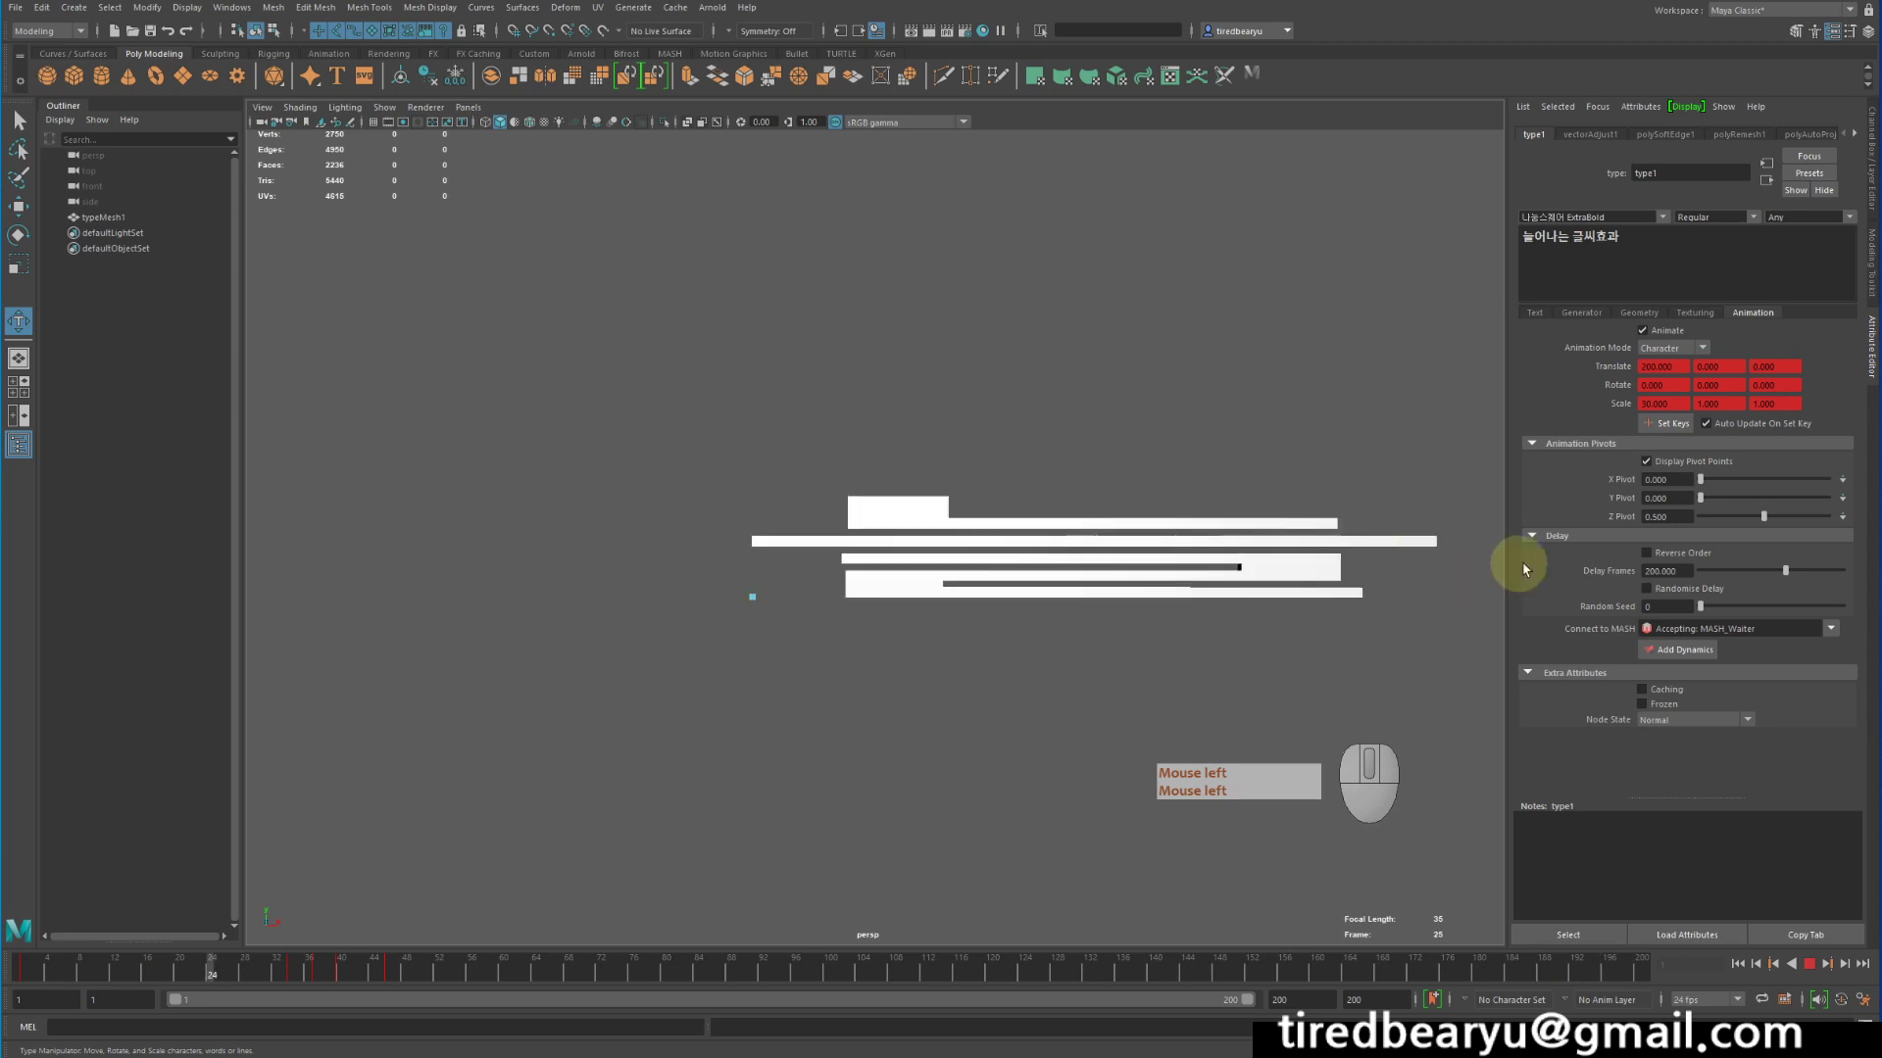
click(660, 731)
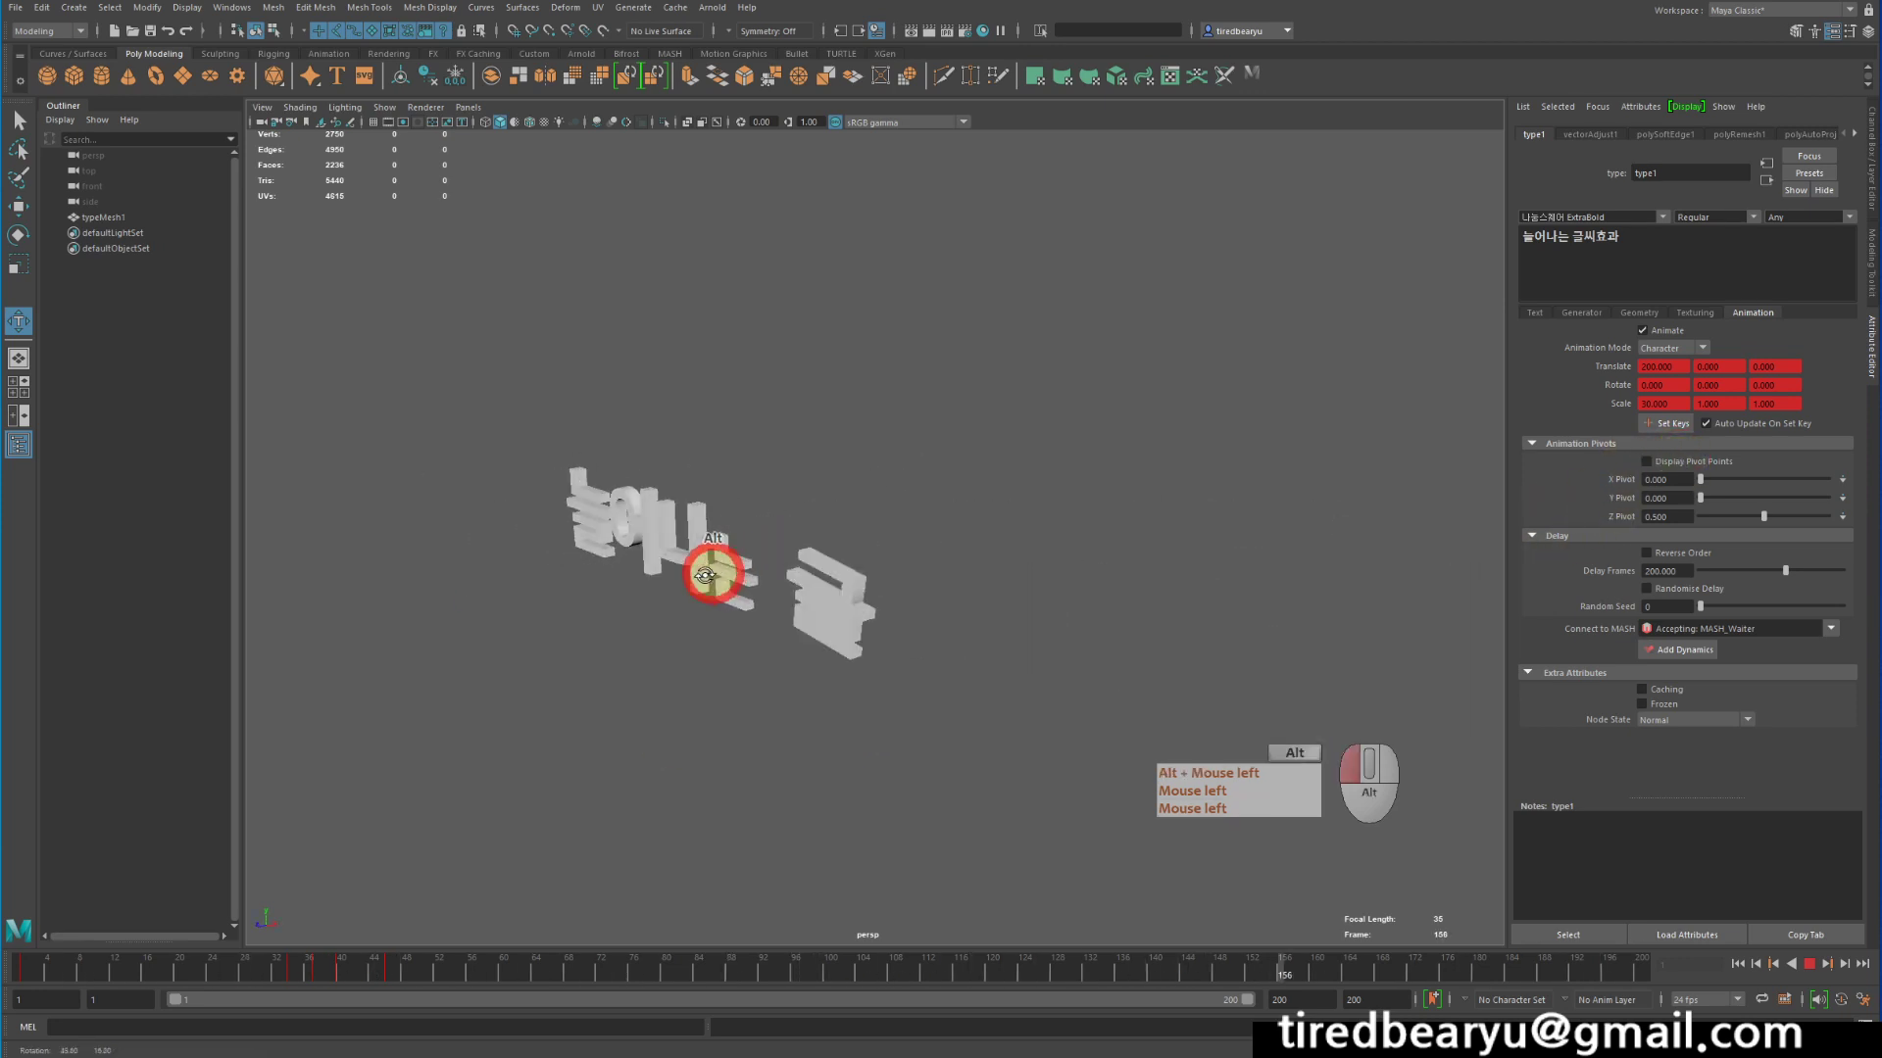
Examine the looping character animation from several angles and distances, checking how each letter stretches, rebounds and settles along the line
alt+drag(714, 575, 751, 554)
click(844, 399)
alt+right_drag(814, 437, 715, 446)
alt+middle_drag(803, 461, 831, 472)
alt+drag(818, 475, 786, 488)
alt+right_drag(792, 491, 1013, 538)
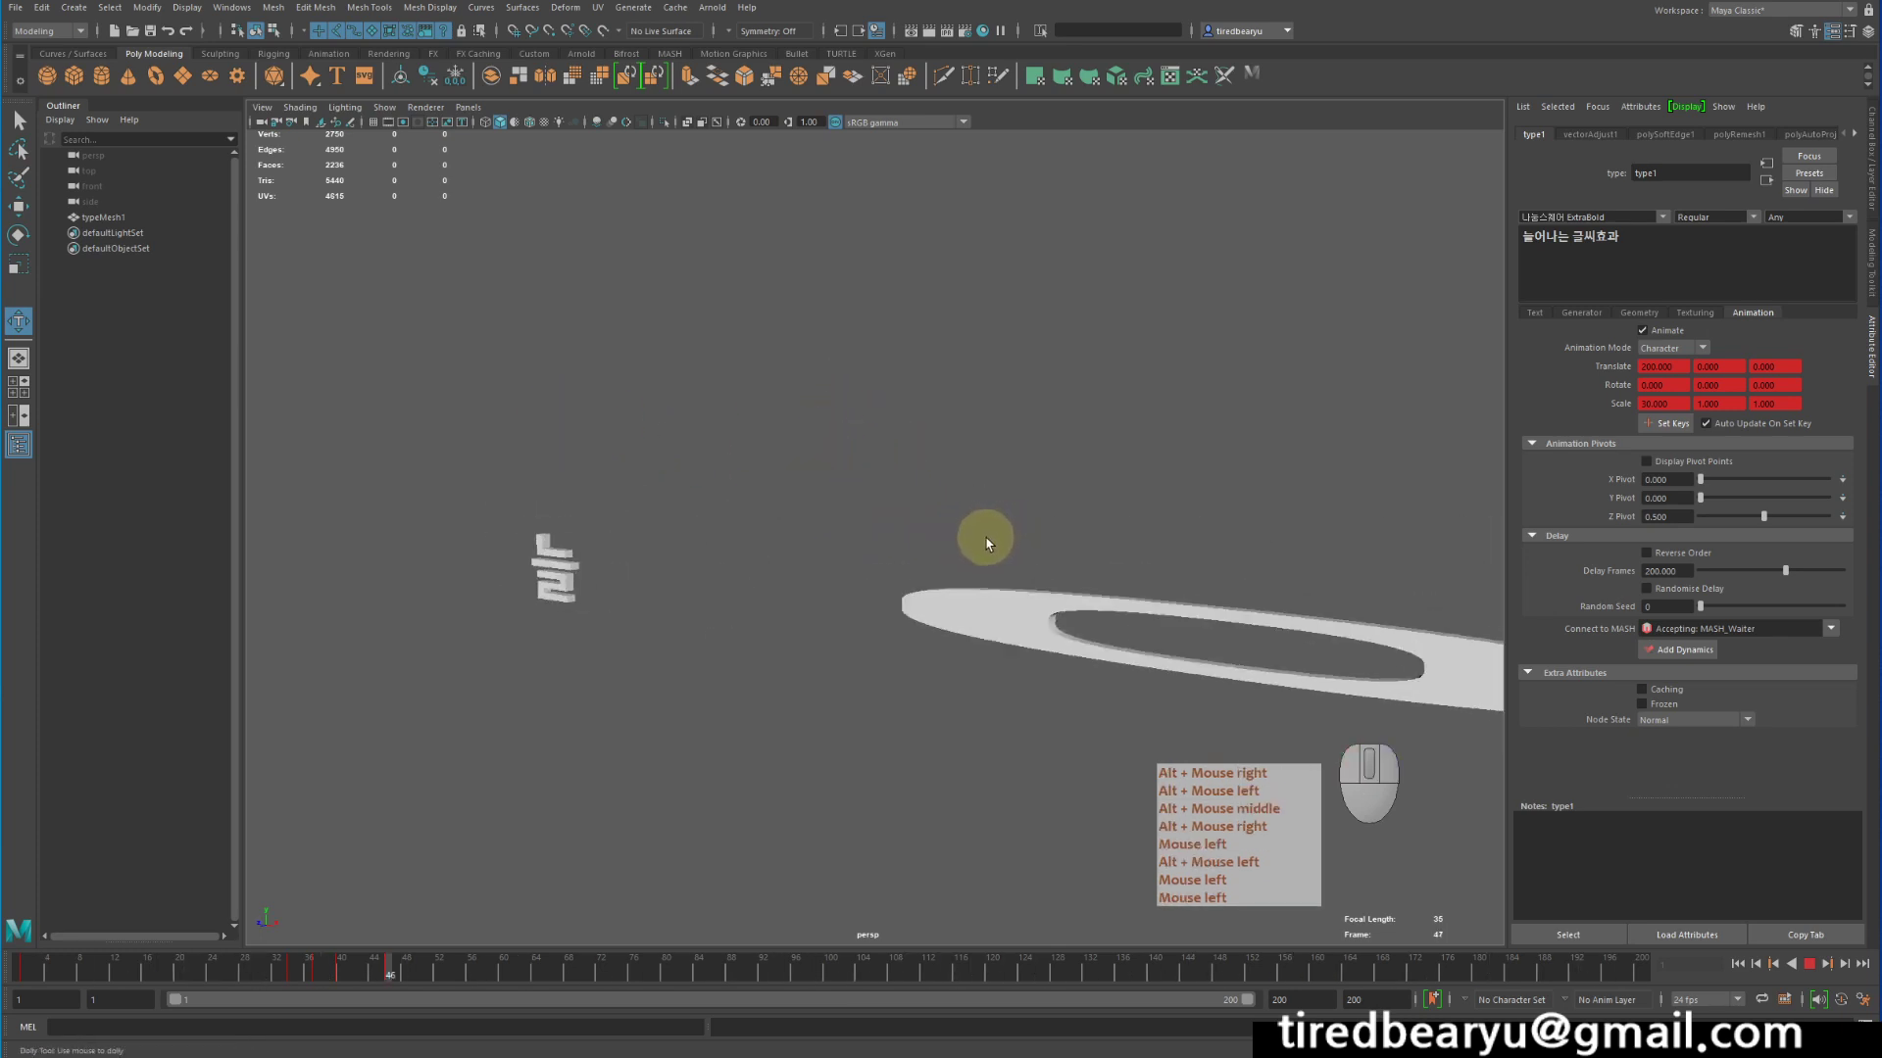
mouse_move(956, 524)
alt+mouse_down()
mouse_move(1084, 584)
mouse_move(1189, 601)
mouse_move(1126, 513)
mouse_move(929, 561)
mouse_move(898, 546)
mouse_move(1104, 558)
mouse_move(937, 520)
alt+mouse_up()
alt+middle_drag(937, 520, 946, 465)
alt+right_drag(945, 466, 763, 470)
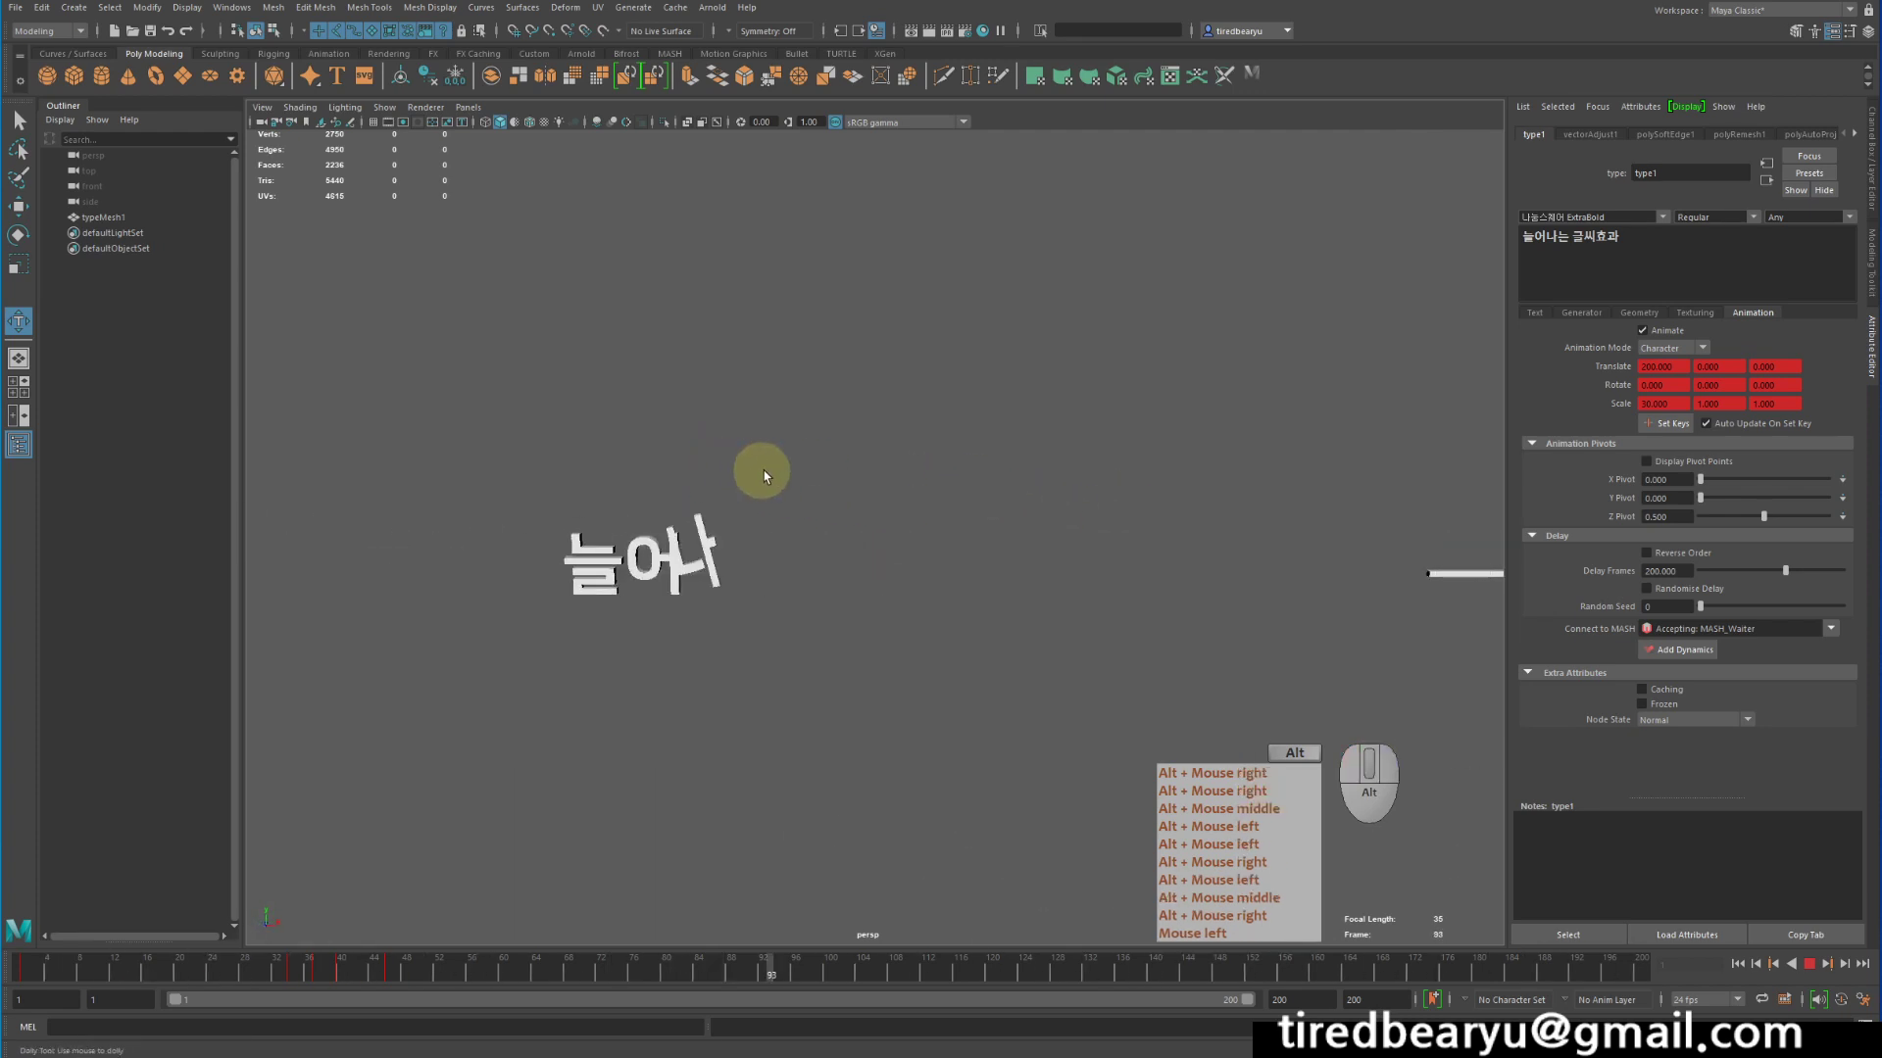
alt+drag(762, 470, 777, 467)
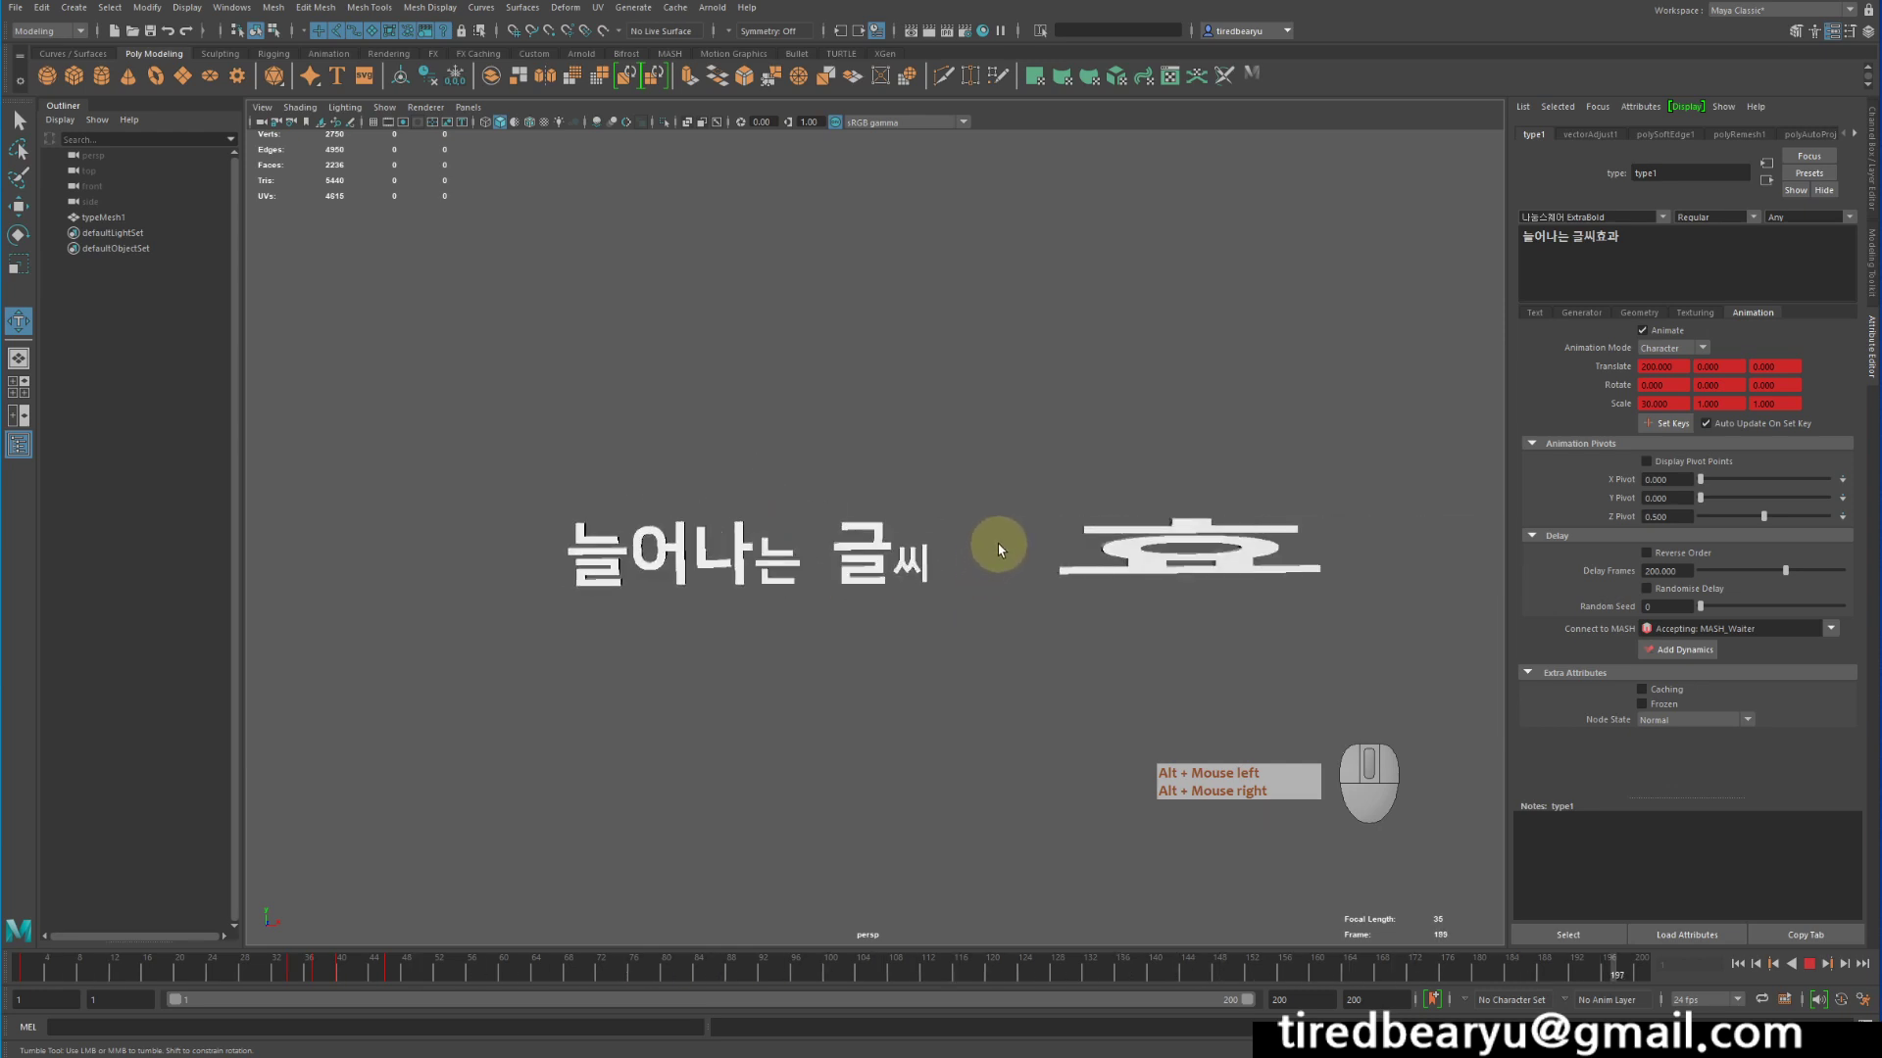
alt+middle_drag(979, 528, 816, 529)
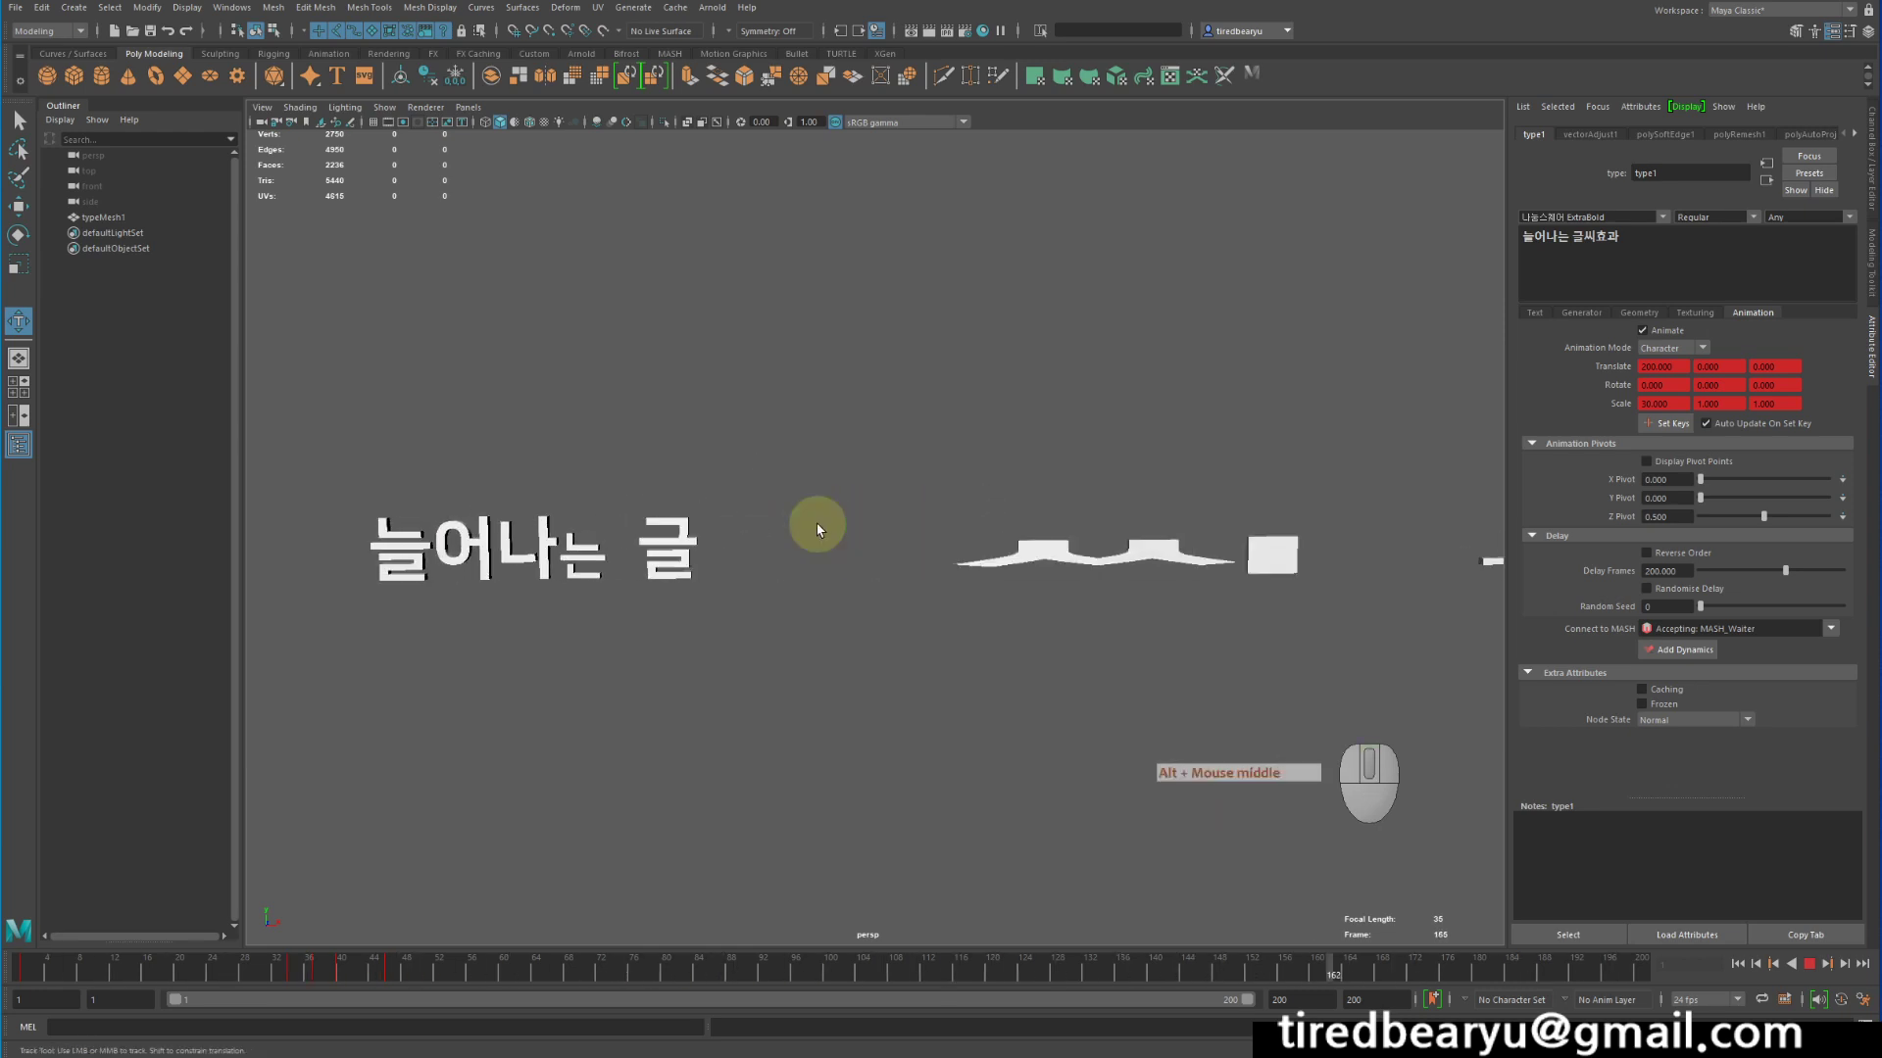